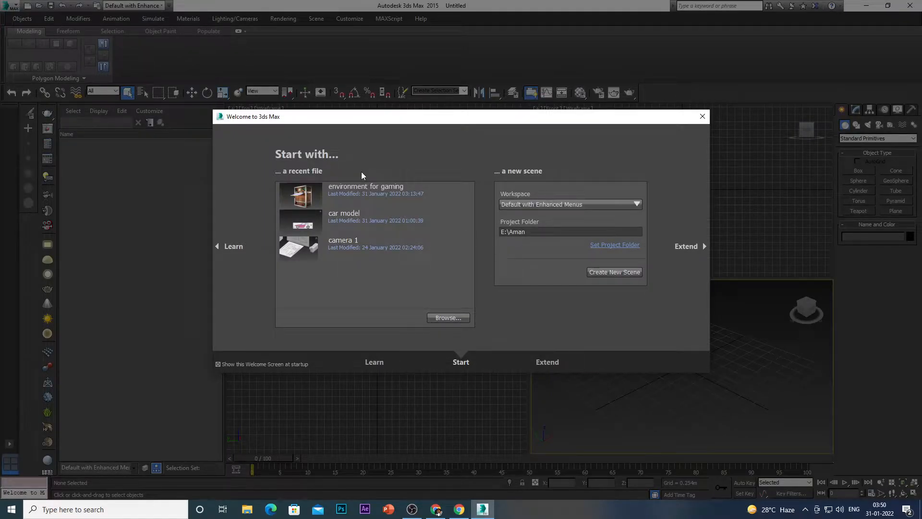
- Open the recent scene "environment for gaming" and show all four viewports
left_click(358, 189)
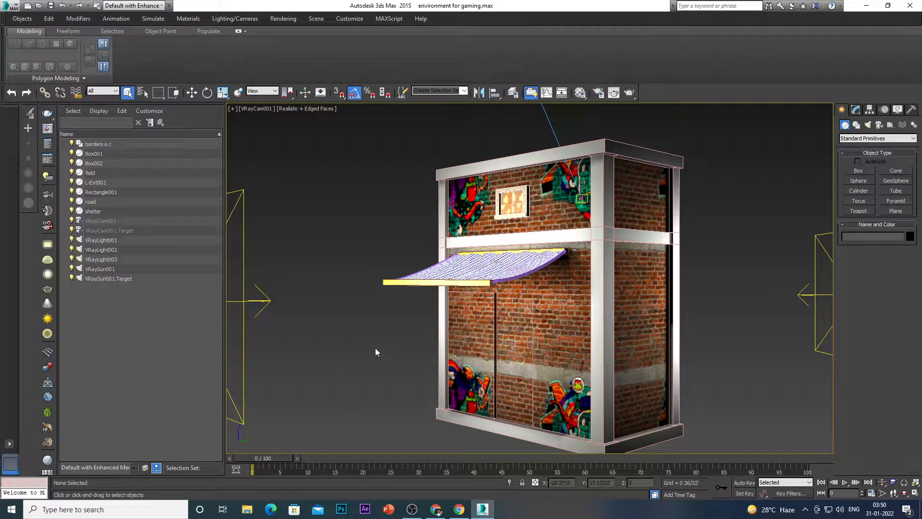
key("alt+w")
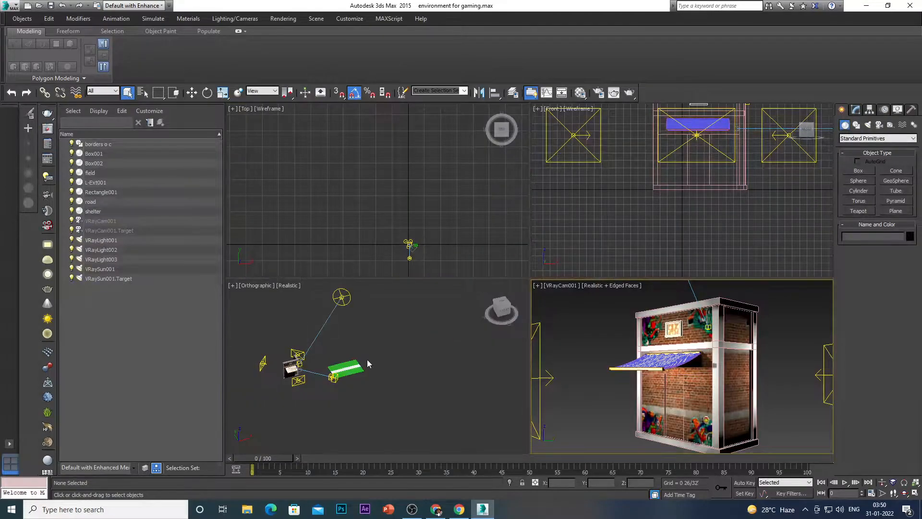
- Delete the green field and the white road from the scene
scroll(361, 379, "up", 10)
left_click(341, 402)
scroll(391, 365, "down", 5)
scroll(478, 359, "up", 3)
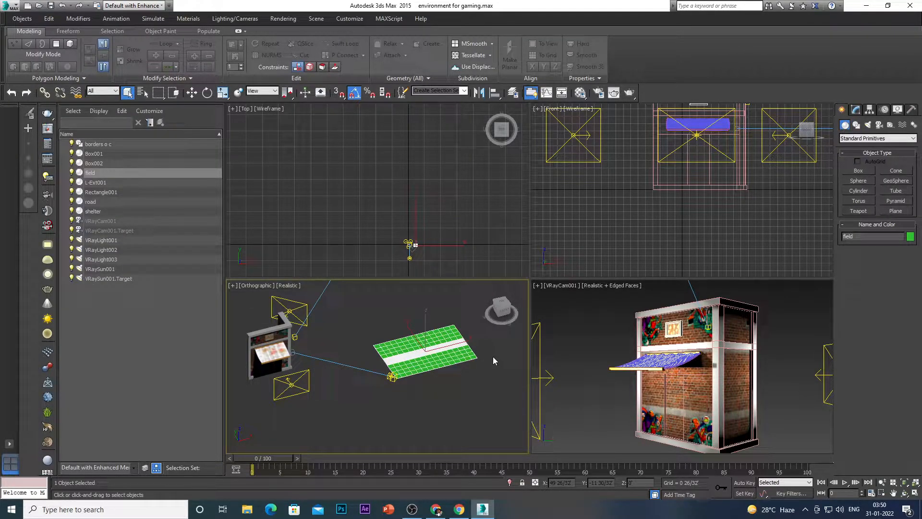
key("Delete")
left_click(434, 352)
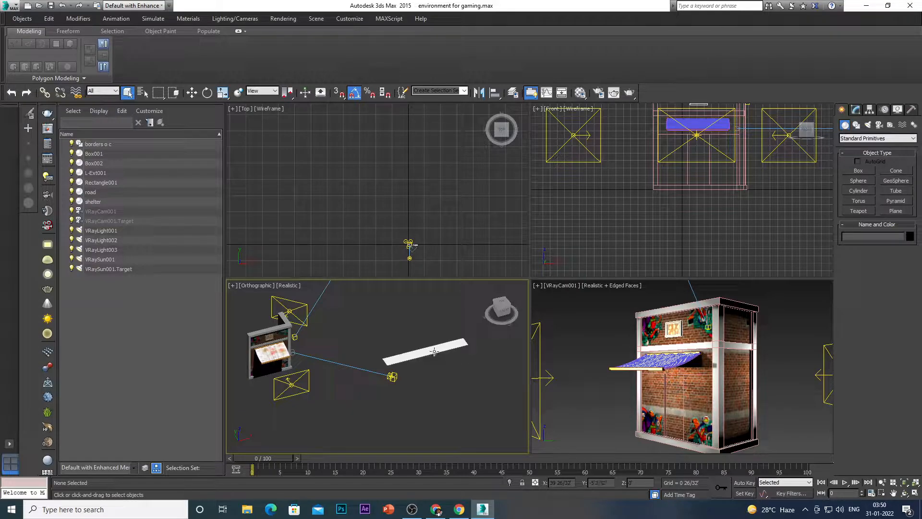
key("Delete")
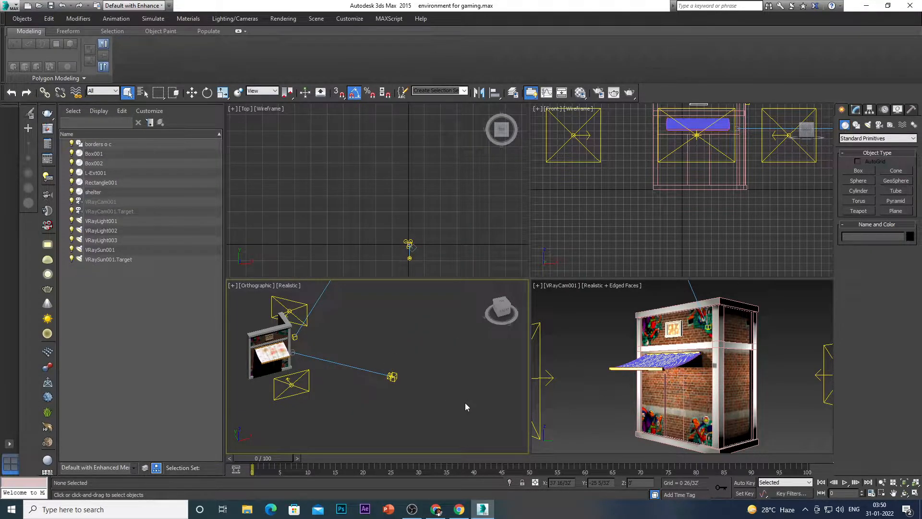
- Switch the orthographic viewport to the top view, framed around the building
left_click(501, 303)
scroll(383, 372, "down", 5)
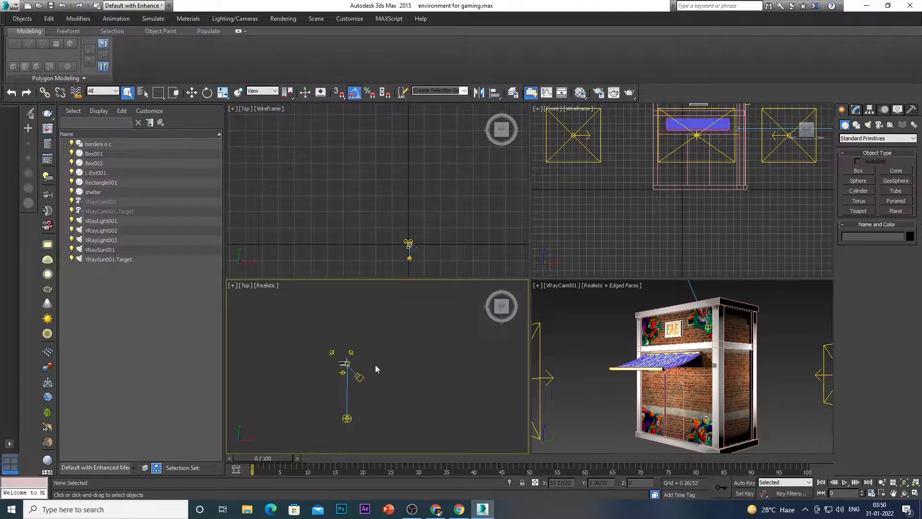
scroll(327, 331, "up", 4)
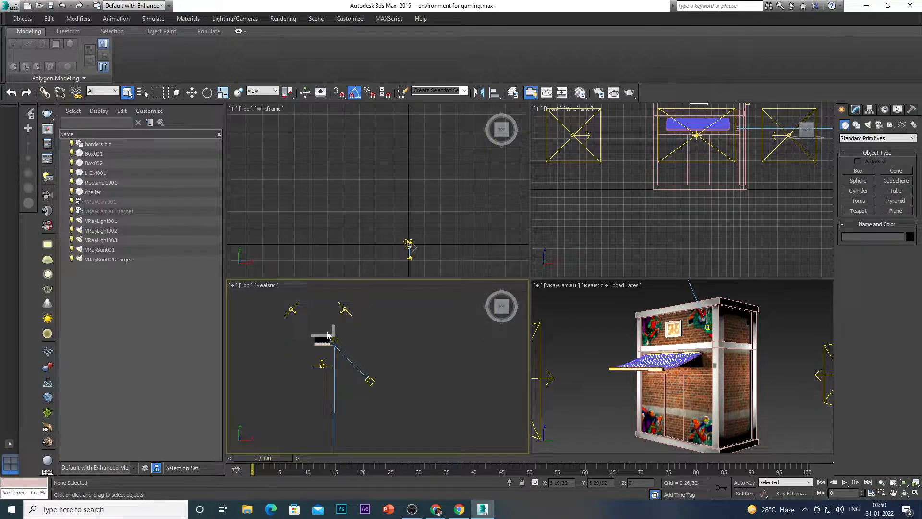
scroll(328, 335, "up", 2)
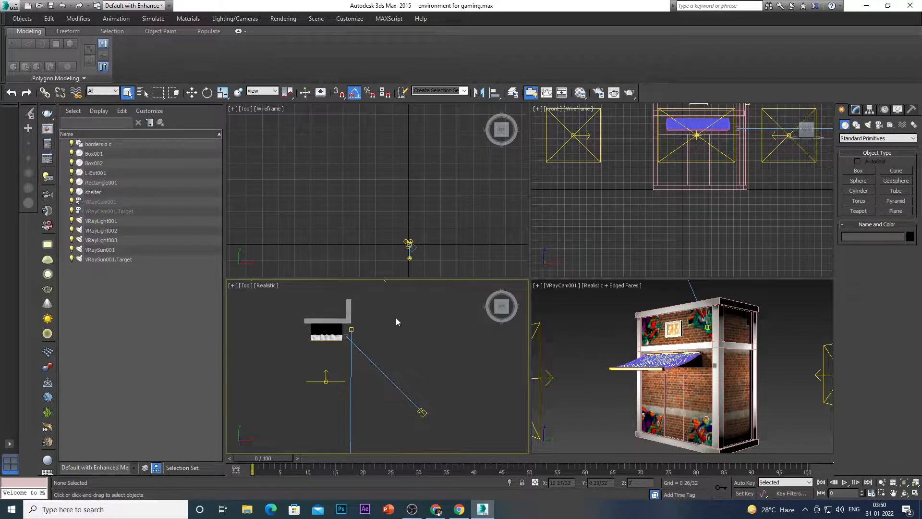
scroll(331, 342, "up", 2)
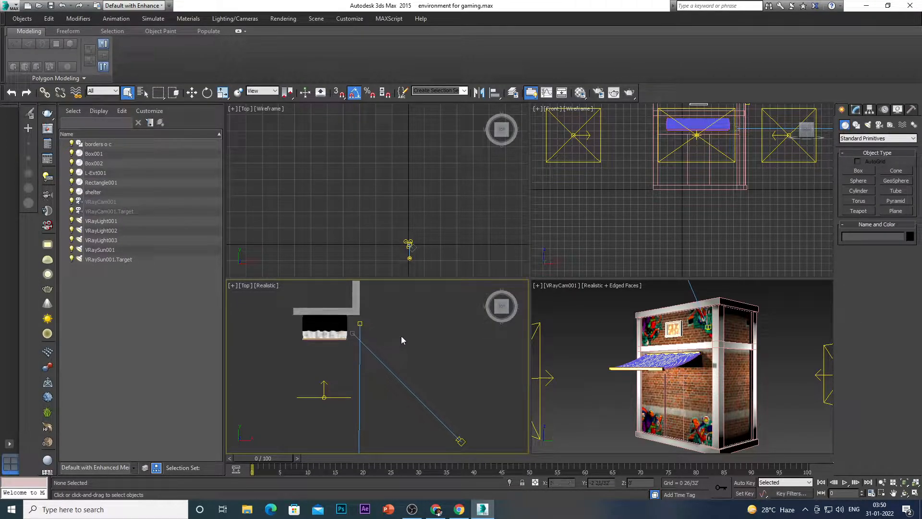
scroll(398, 337, "down", 5)
scroll(388, 333, "up", 2)
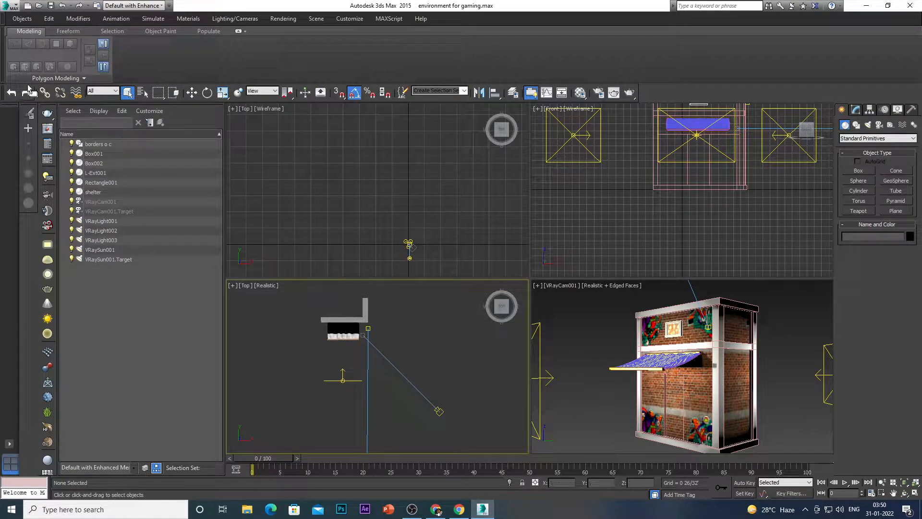
- Review the file import options and the FBX export dialog, leaving without exporting anything
left_click(7, 5)
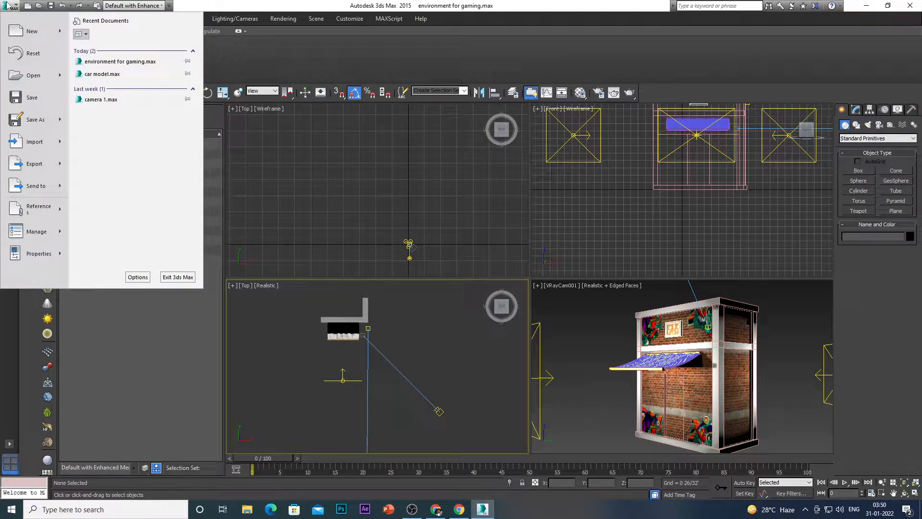
mouse_move(46, 152)
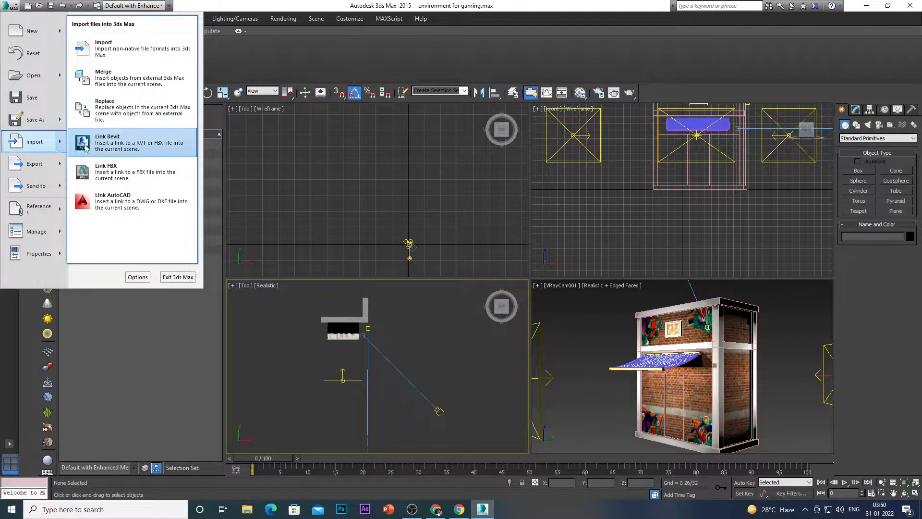
left_click(10, 6)
left_click(9, 6)
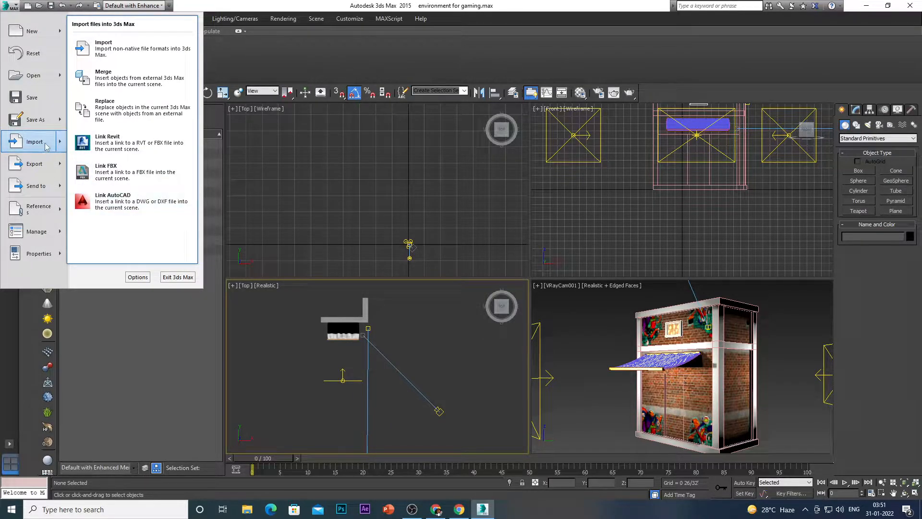
left_click(38, 168)
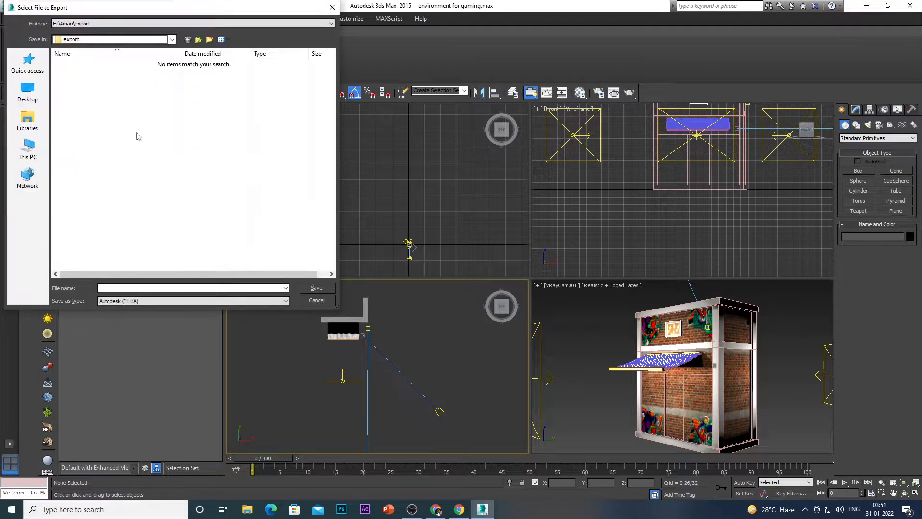
left_click(332, 7)
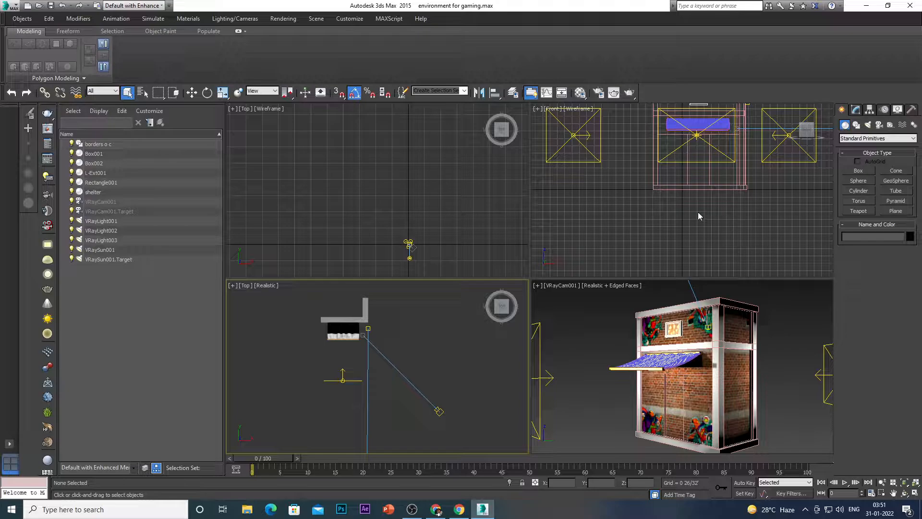
left_click(14, 7)
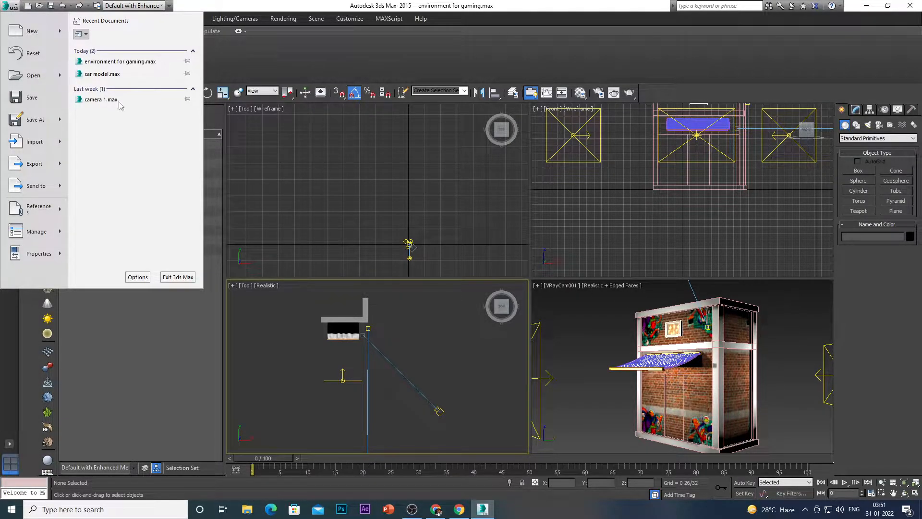
left_click(16, 7)
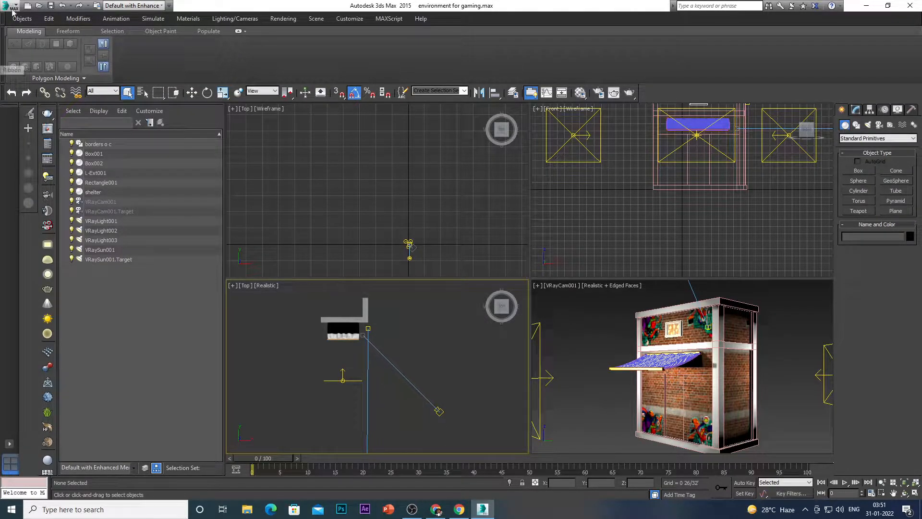
left_click(17, 7)
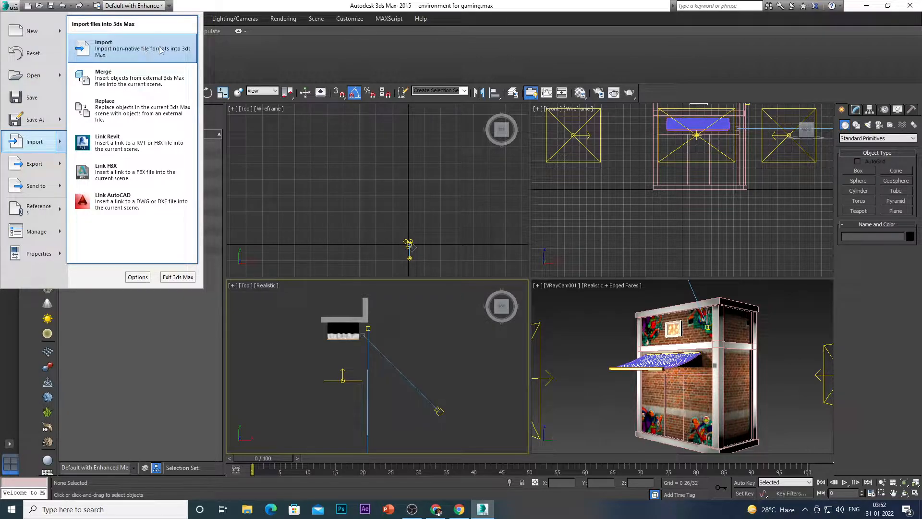
left_click(37, 162)
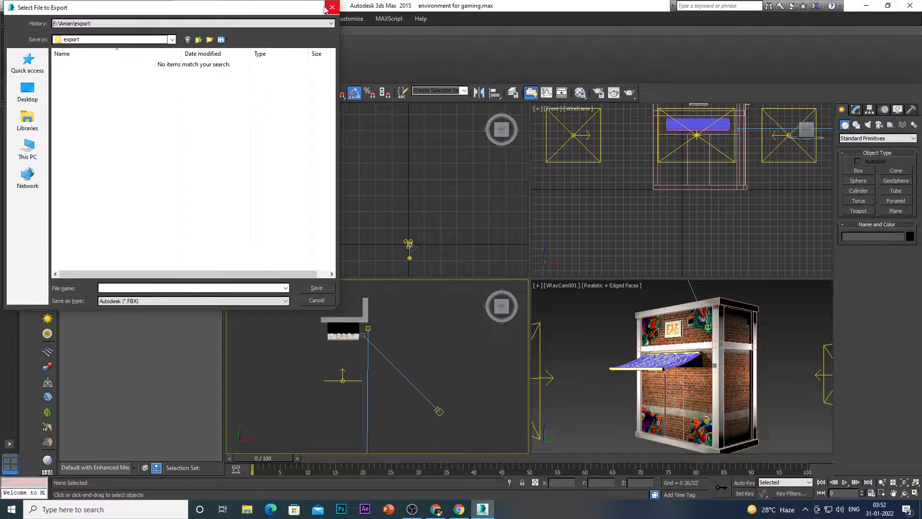
left_click(333, 7)
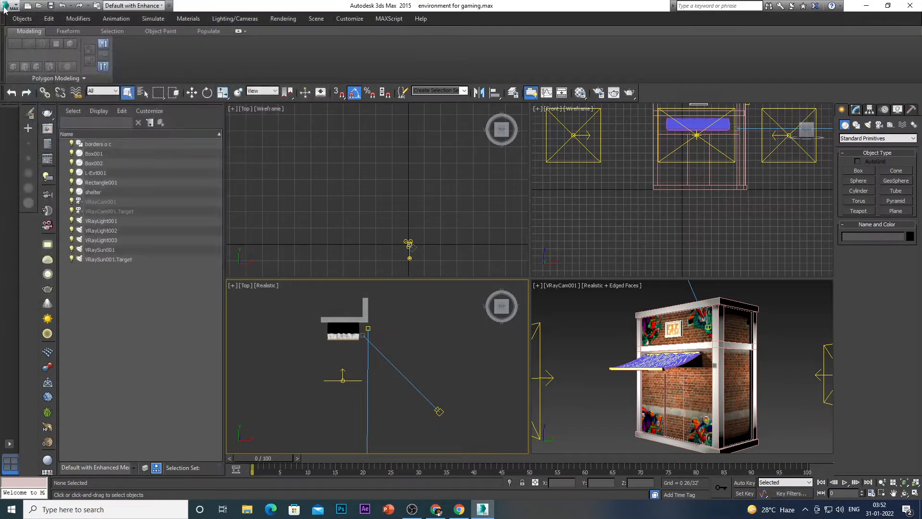
- Review the commands for exporting, saving copies and referencing external files
left_click(18, 7)
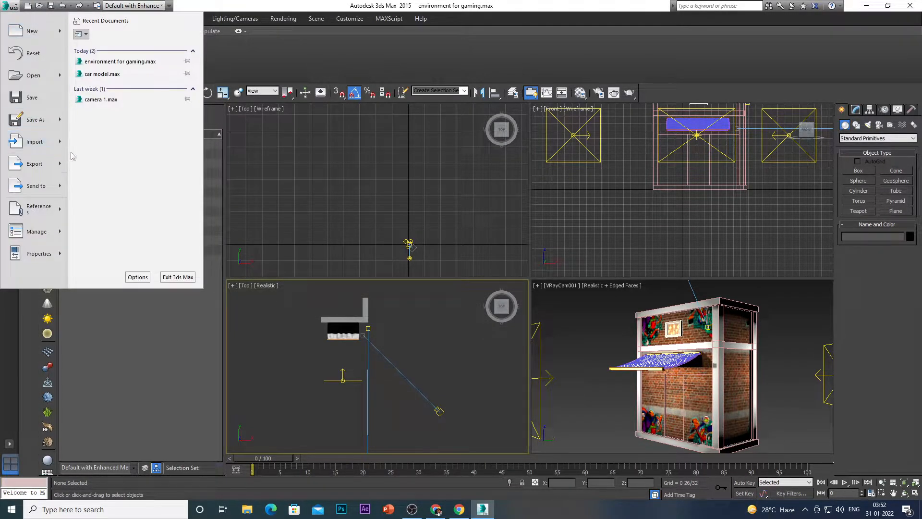
mouse_move(51, 166)
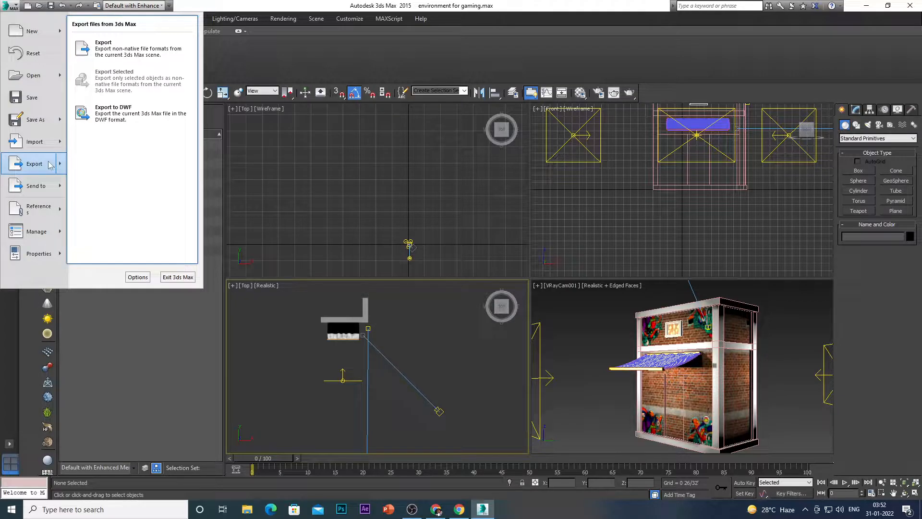
mouse_move(49, 114)
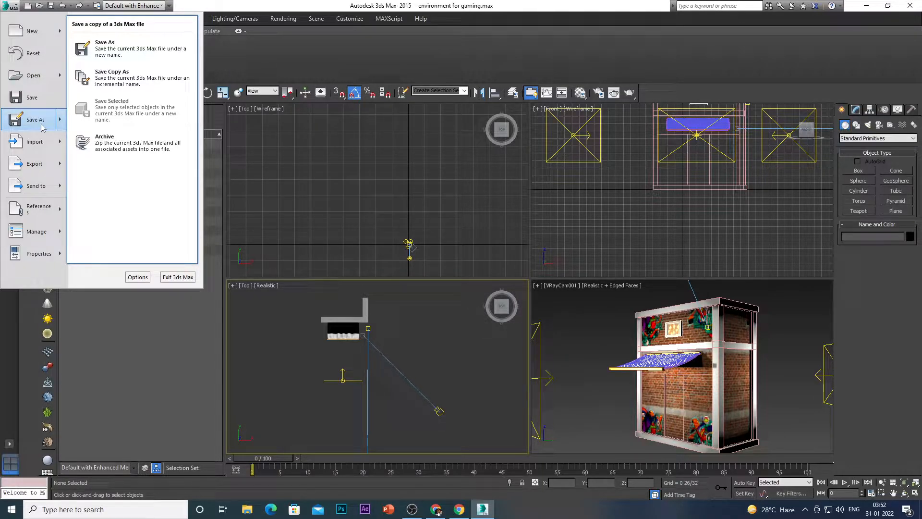
mouse_move(49, 211)
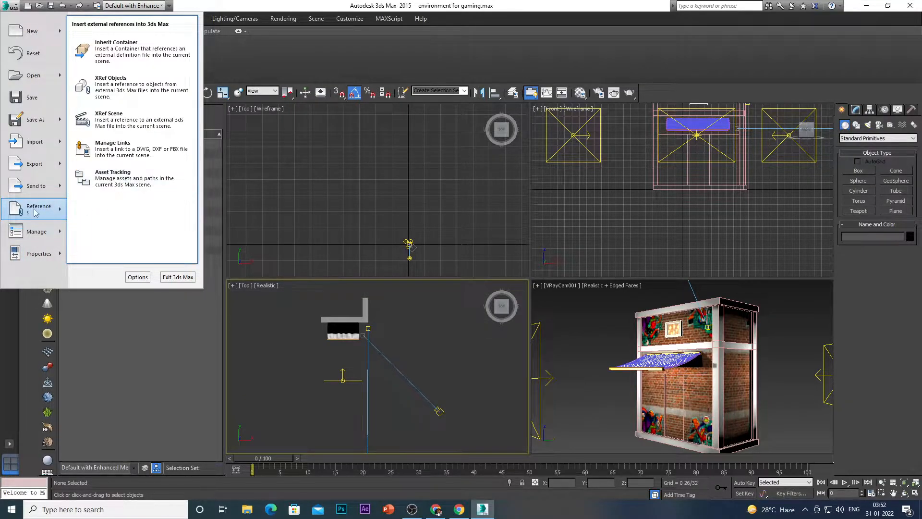
left_click(13, 5)
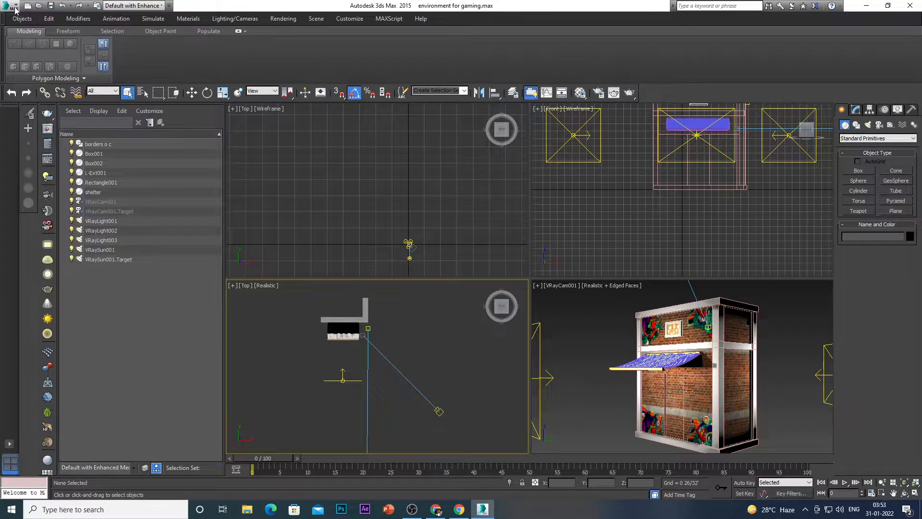
left_click(13, 6)
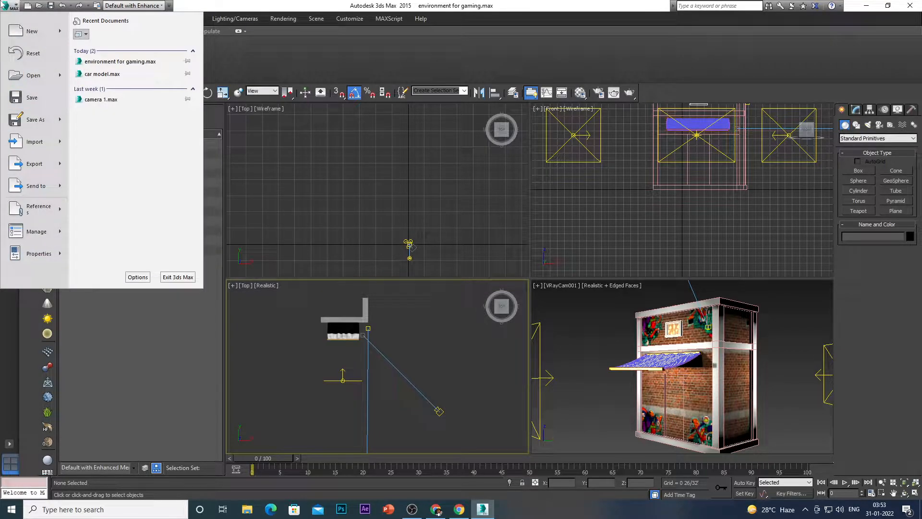
left_click(14, 7)
- Draw a plane about 27.5 ft long and 48 ft wide beside the building in the maximized top view
scroll(448, 359, "down", 3)
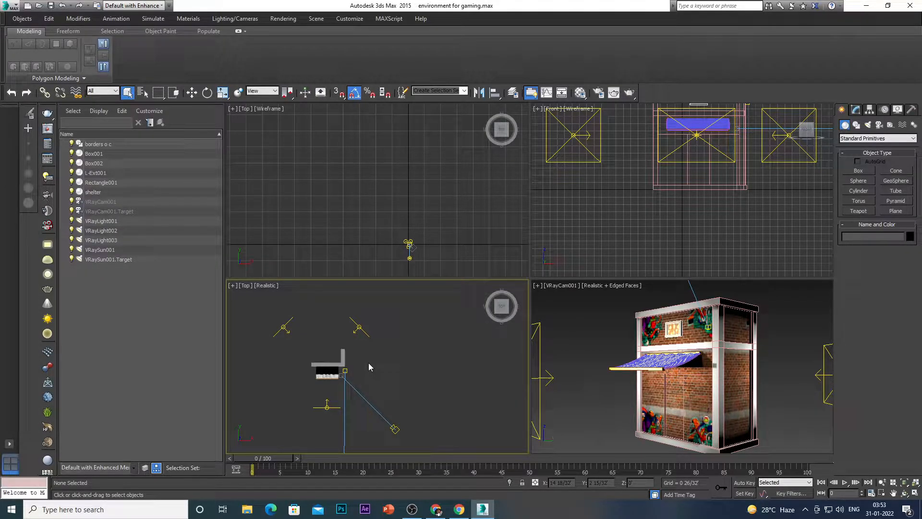
key("alt+w")
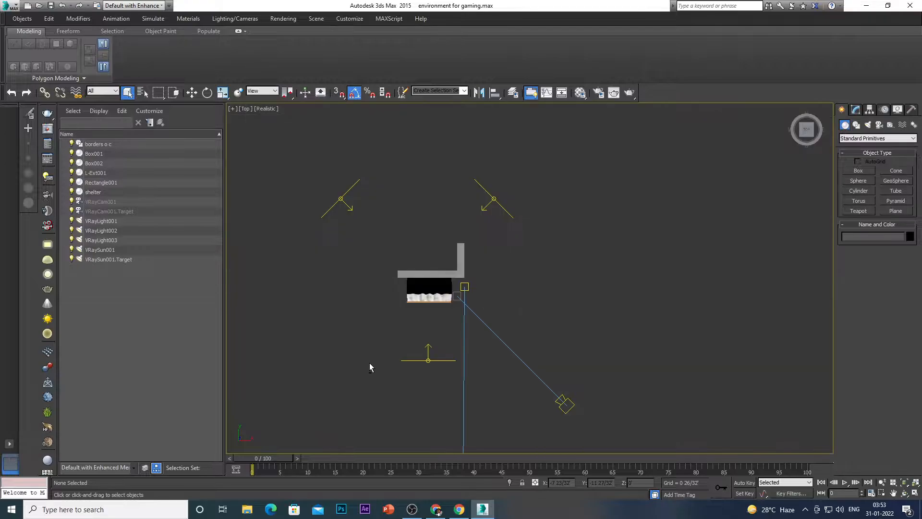
scroll(406, 252, "down", 6)
scroll(432, 255, "up", 3)
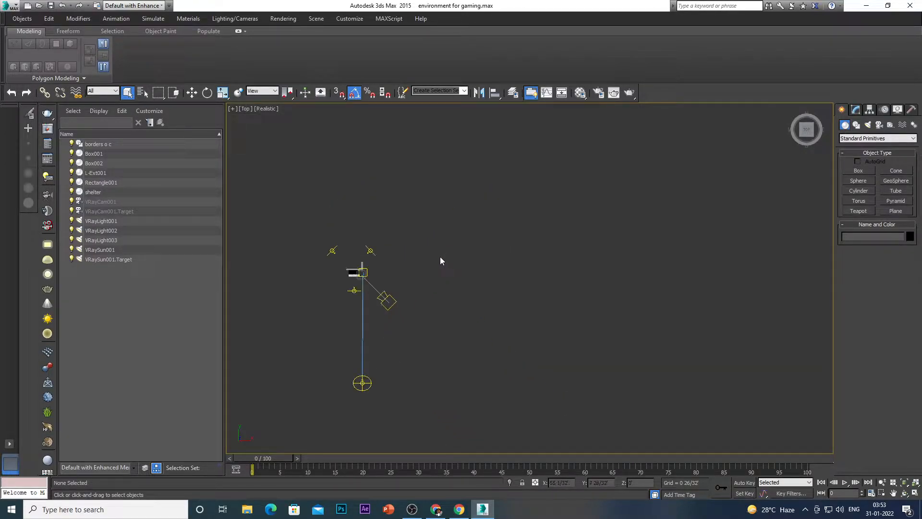
left_click(896, 211)
scroll(482, 352, "down", 3)
scroll(500, 321, "up", 5)
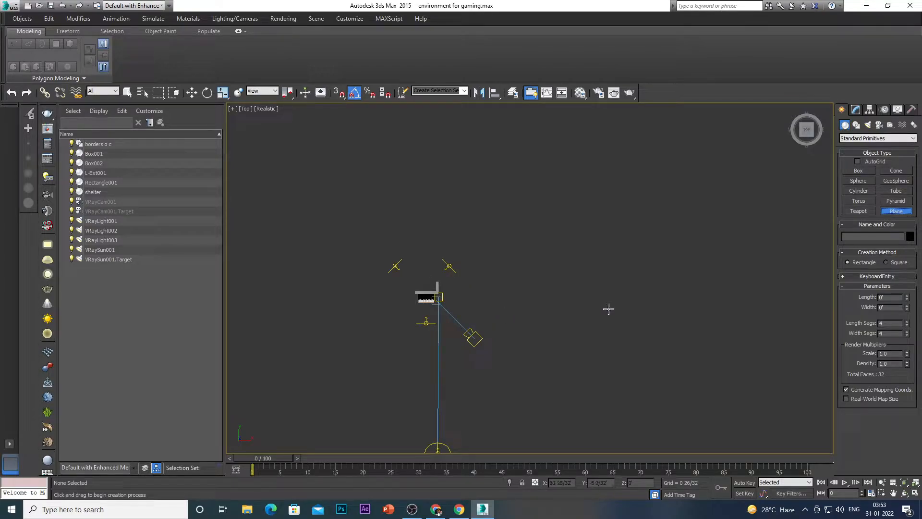
scroll(552, 313, "up", 3)
scroll(469, 317, "down", 6)
scroll(472, 317, "up", 6)
scroll(472, 317, "down", 2)
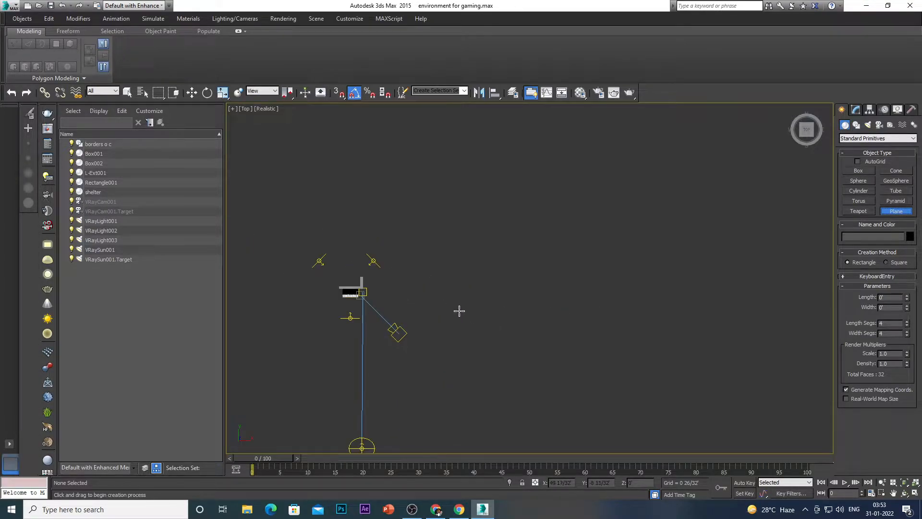
left_click_drag(431, 263, 540, 325)
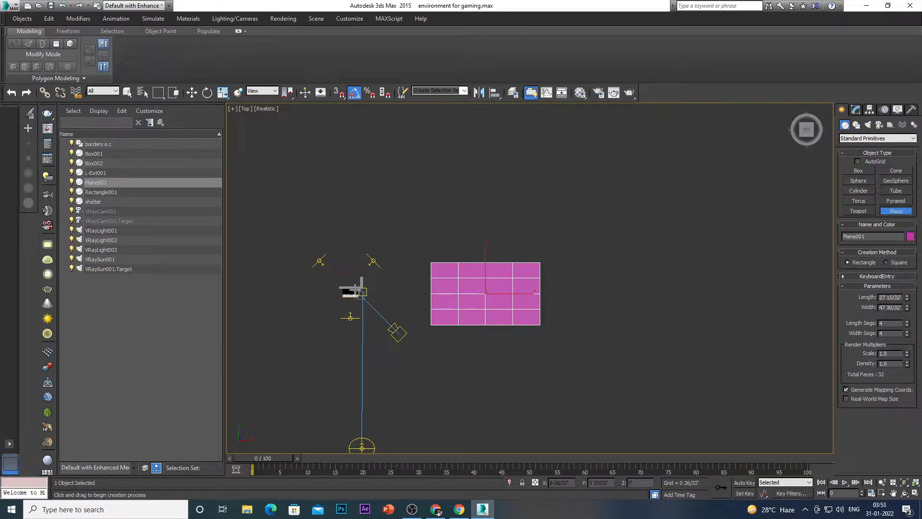
- Move the plane farther away from the building along the X axis
scroll(355, 289, "up", 3)
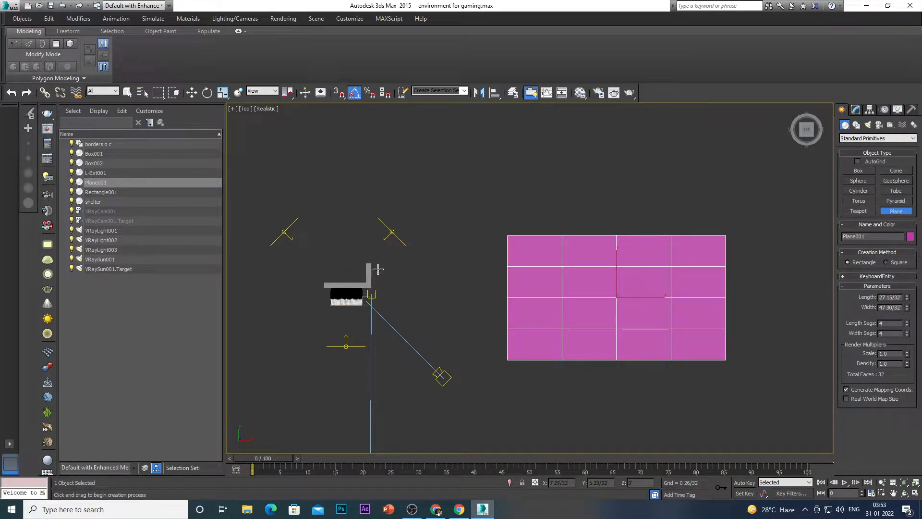
scroll(459, 311, "down", 2)
scroll(629, 283, "up", 1)
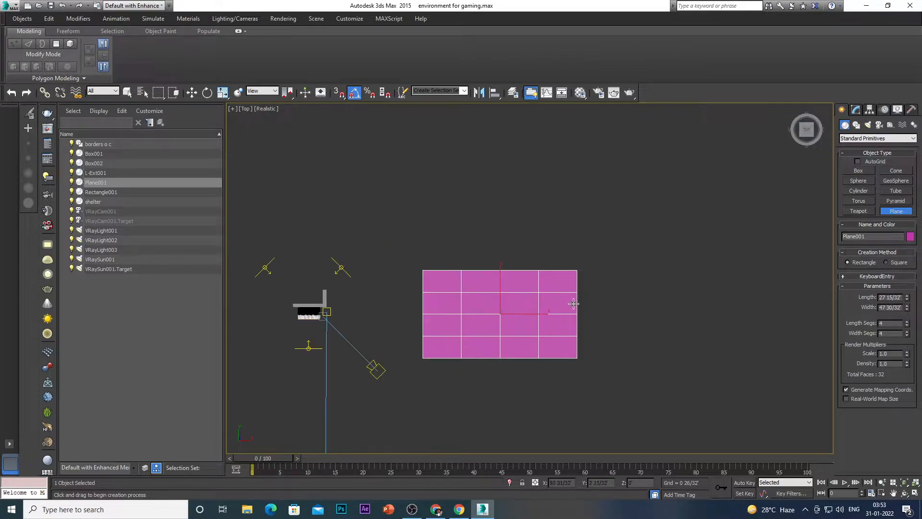
key("w")
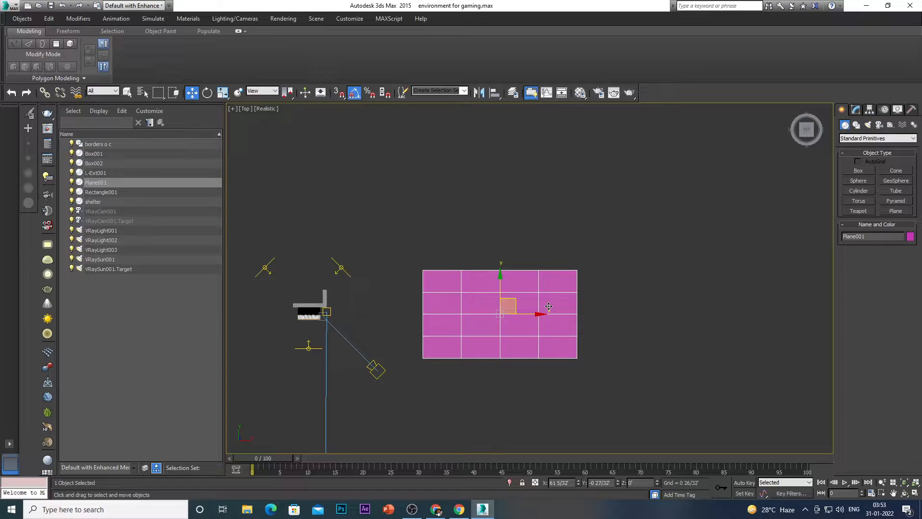
scroll(416, 301, "down", 3)
scroll(386, 286, "up", 3)
scroll(451, 301, "down", 3)
left_click_drag(481, 292, 565, 299)
scroll(556, 284, "up", 3)
- Set the plane's length to 30' and its width to 50'
left_click(857, 111)
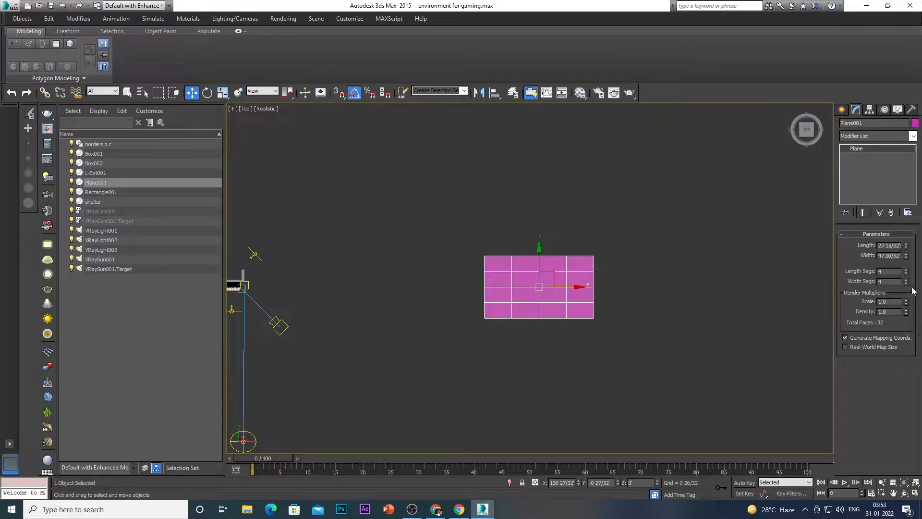
key("BackSpace")
key("BackSpace")
key("BackSpace")
key("BackSpace")
key("BackSpace")
key("BackSpace")
key("BackSpace")
key("BackSpace")
type("30")
key("Return")
key("BackSpace")
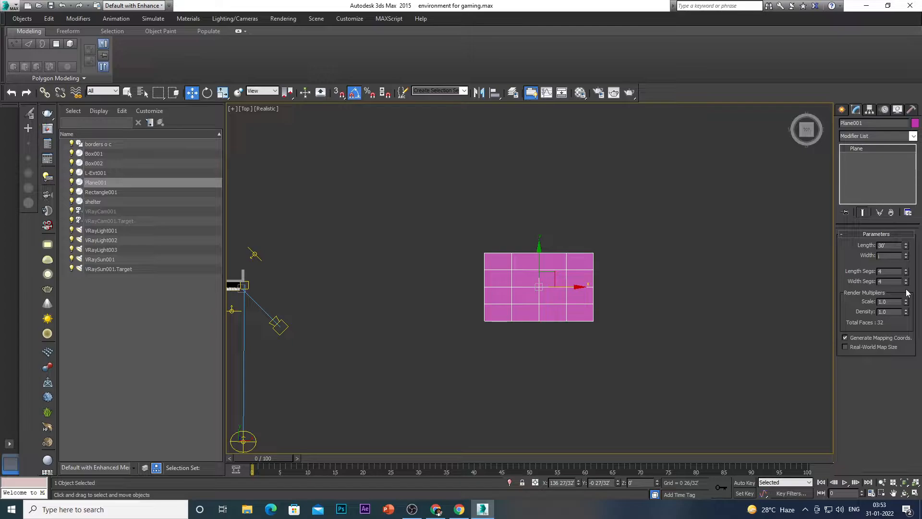
type("50")
key("Return")
scroll(525, 286, "down", 2)
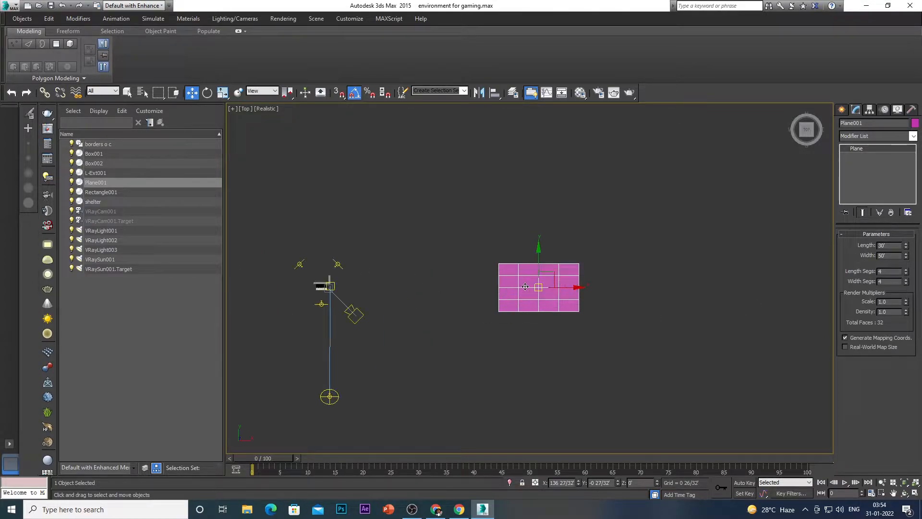
scroll(541, 287, "up", 2)
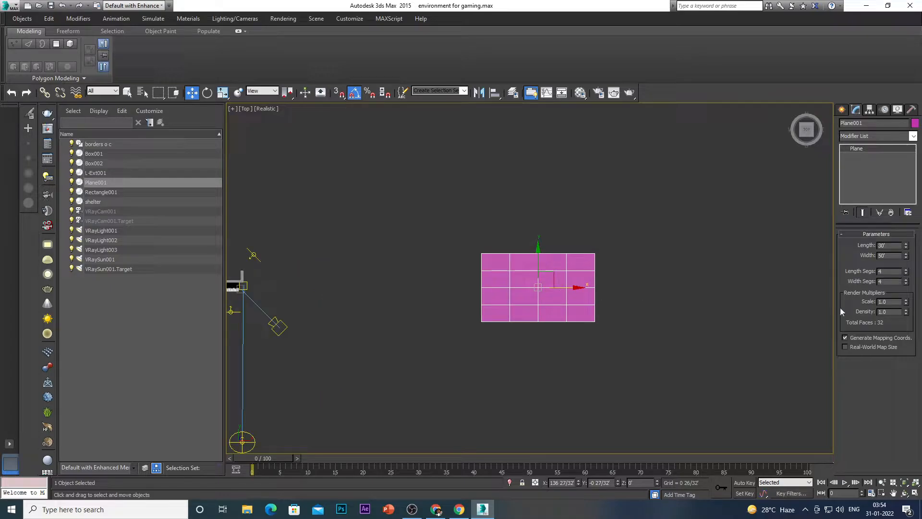
- Set the plane's length segments to 150 and its width segments to 250
left_click(893, 270)
type("150")
left_click(892, 282)
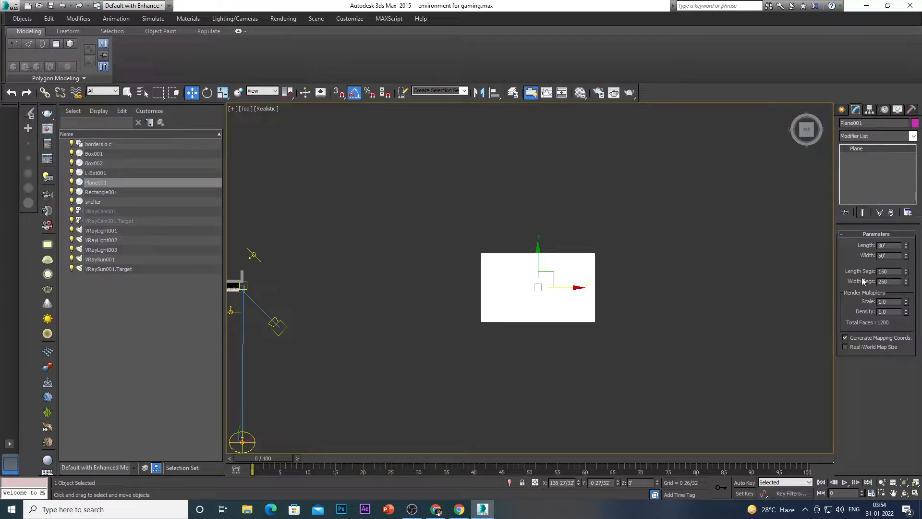
- Move the plane back toward the building along the X axis
scroll(547, 293, "up", 6)
scroll(536, 303, "down", 8)
scroll(419, 315, "up", 5)
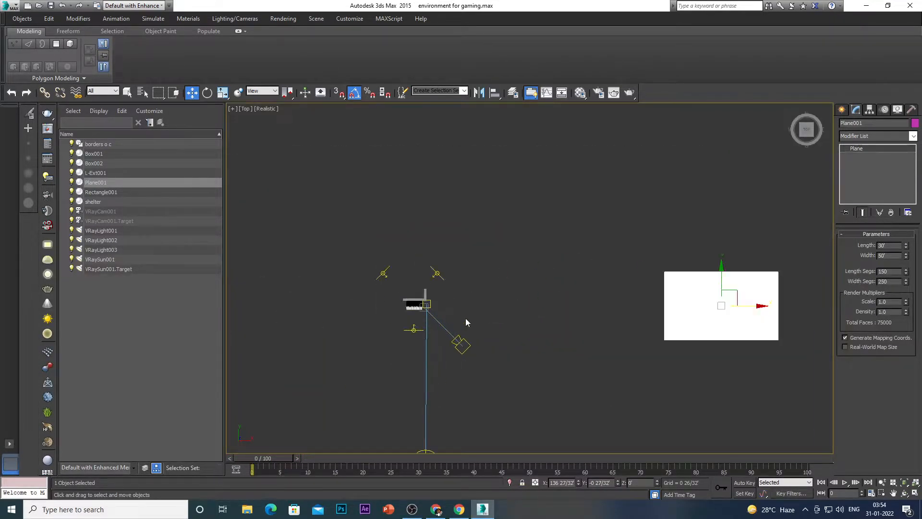
scroll(659, 323, "up", 2)
left_click_drag(756, 309, 529, 297)
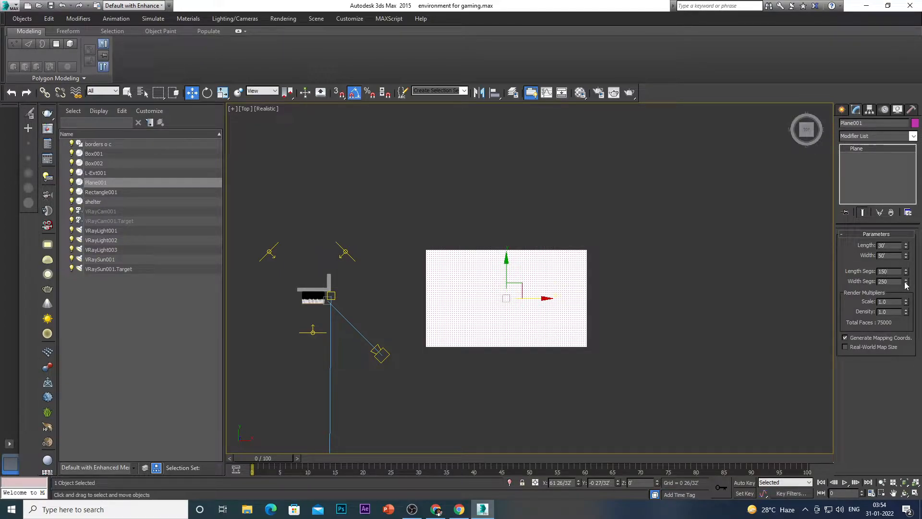
- Set the plane's length segments to 75 and its width segments to 125
key("BackSpace")
type("75")
left_click(896, 281)
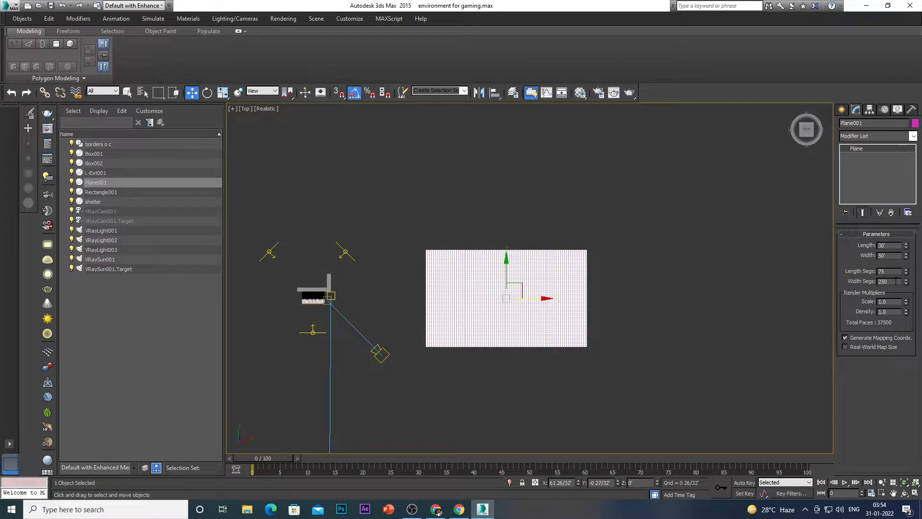
key("BackSpace")
key("BackSpace")
type("125")
key("Return")
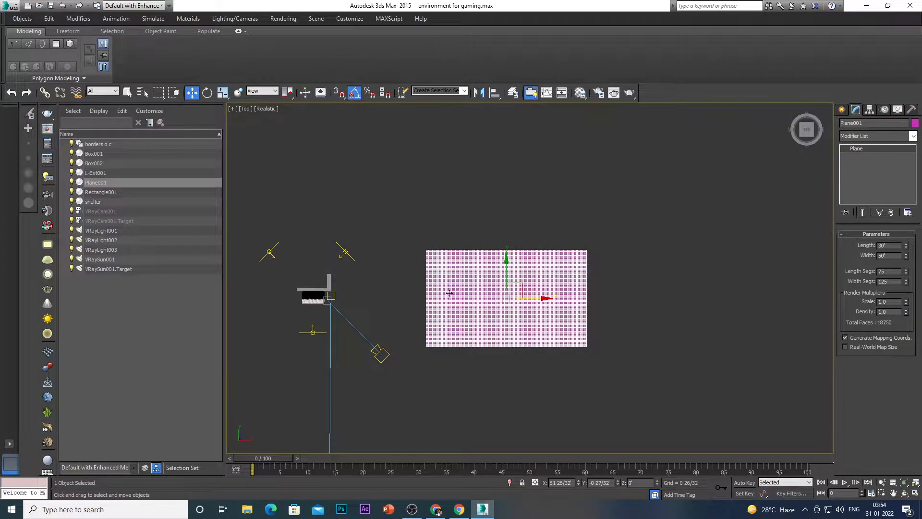
- Position the plane under the building as ground, at about X 2 25/32' and Y -2 6/32'
scroll(482, 304, "down", 4)
scroll(393, 345, "up", 4)
left_click_drag(629, 271, 441, 277)
scroll(288, 224, "down", 2)
scroll(360, 237, "up", 4)
left_click_drag(393, 251, 392, 243)
middle_click_drag(453, 379, 475, 314, "alt")
scroll(410, 305, "down", 3)
scroll(405, 299, "up", 3)
left_click_drag(388, 270, 472, 352)
middle_click_drag(470, 349, 398, 363, "alt")
left_click_drag(428, 273, 433, 272)
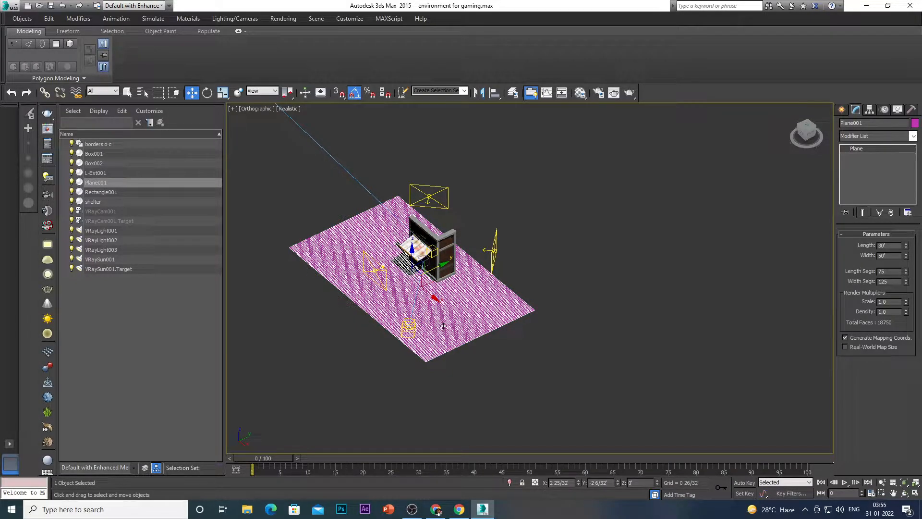
- Change the ground plane's object colour to white
scroll(413, 314, "down", 5)
scroll(399, 292, "up", 6)
scroll(444, 255, "down", 4)
scroll(417, 244, "up", 3)
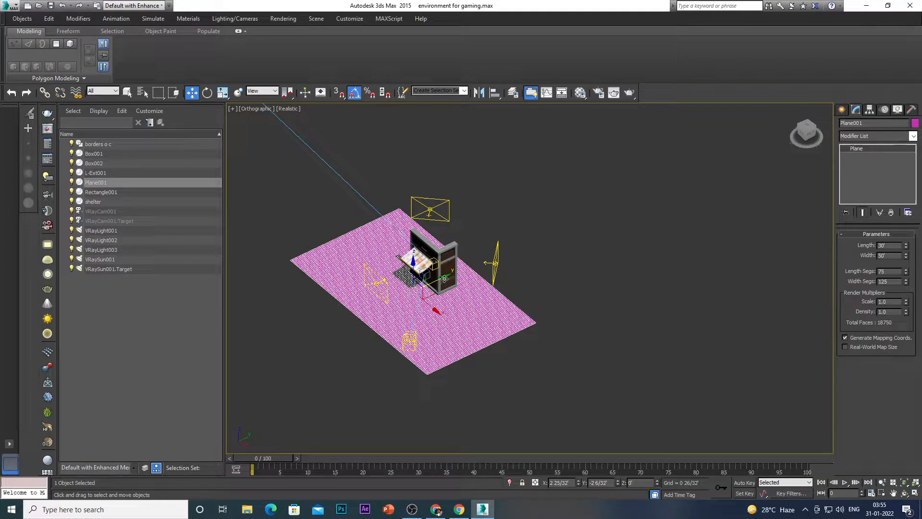
middle_click_drag(559, 315, 548, 299)
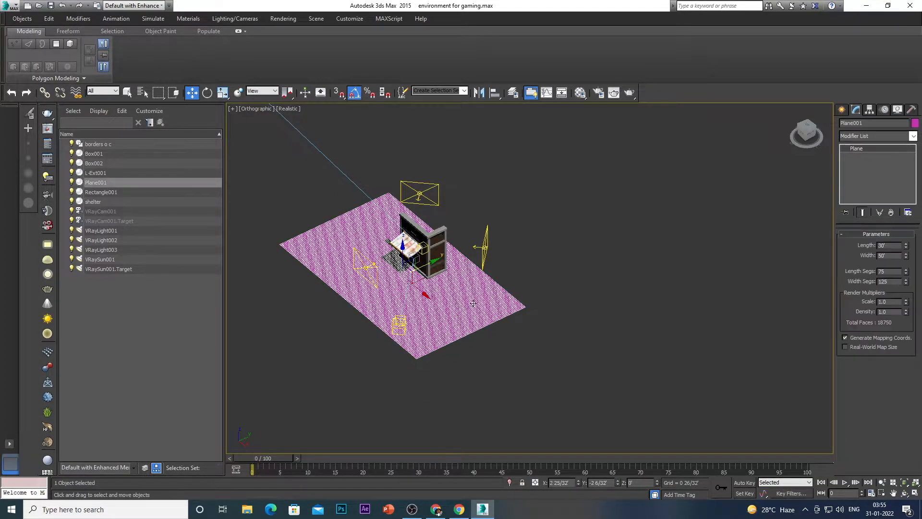
left_click(915, 123)
left_click(547, 275)
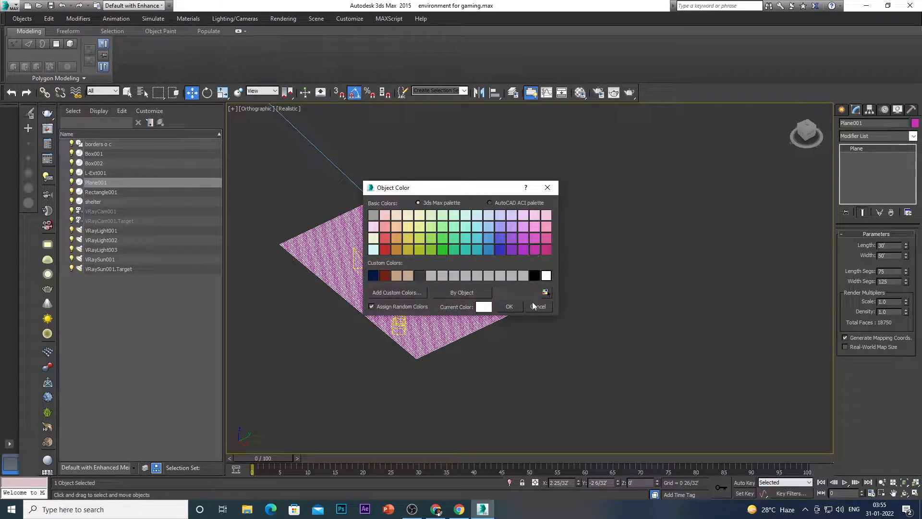
left_click(512, 306)
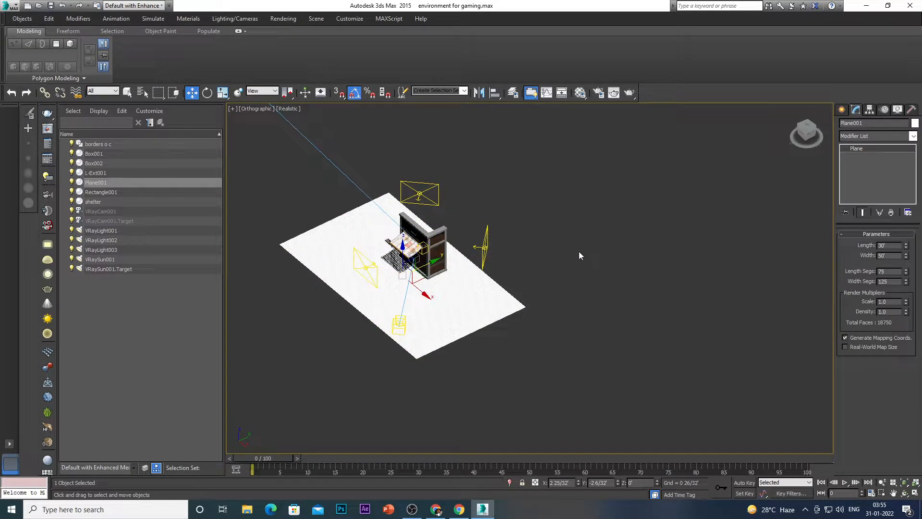
- Clear the selection and examine how the white ground plane sits around the building
scroll(457, 309, "up", 2)
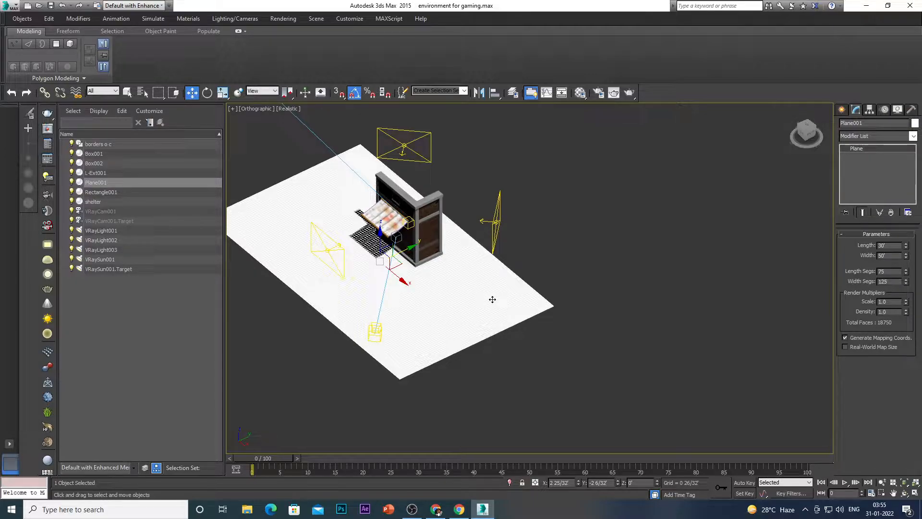
scroll(492, 299, "down", 4)
scroll(485, 294, "up", 2)
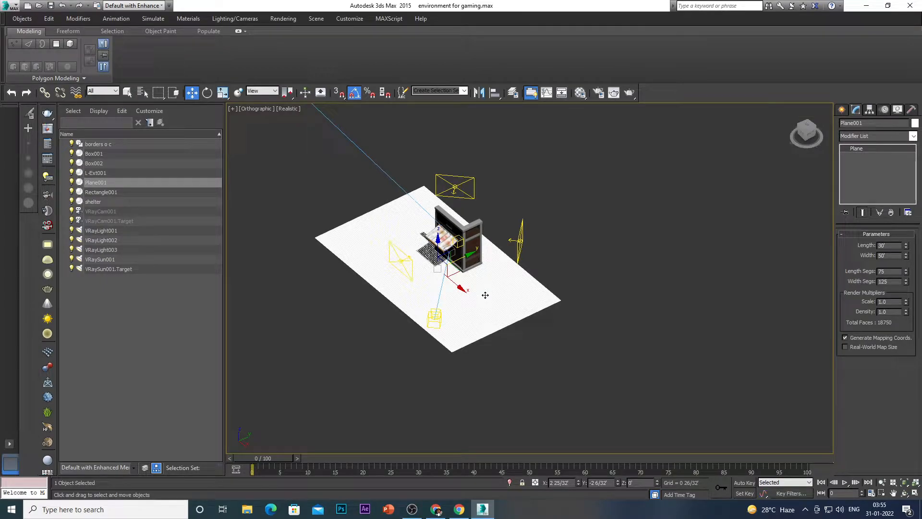
left_click(578, 274)
scroll(494, 266, "down", 3)
scroll(490, 265, "up", 8)
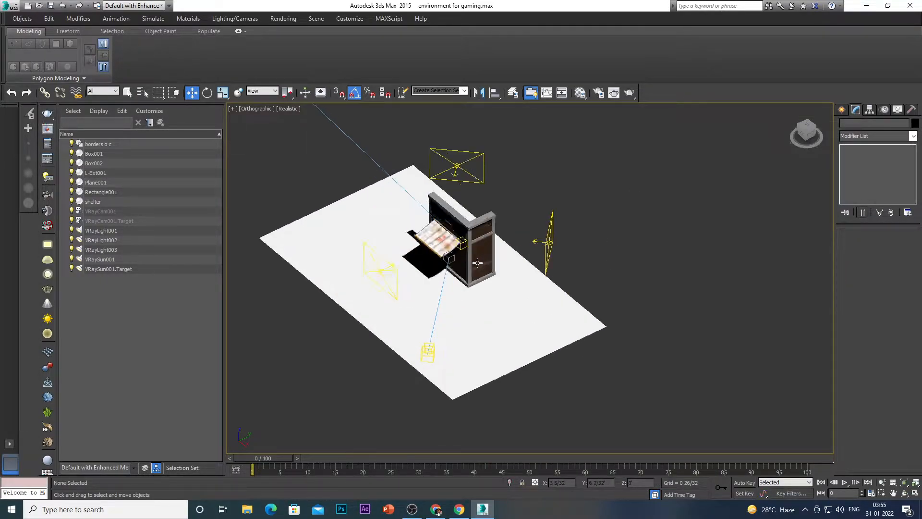
scroll(491, 265, "down", 6)
scroll(523, 354, "up", 2)
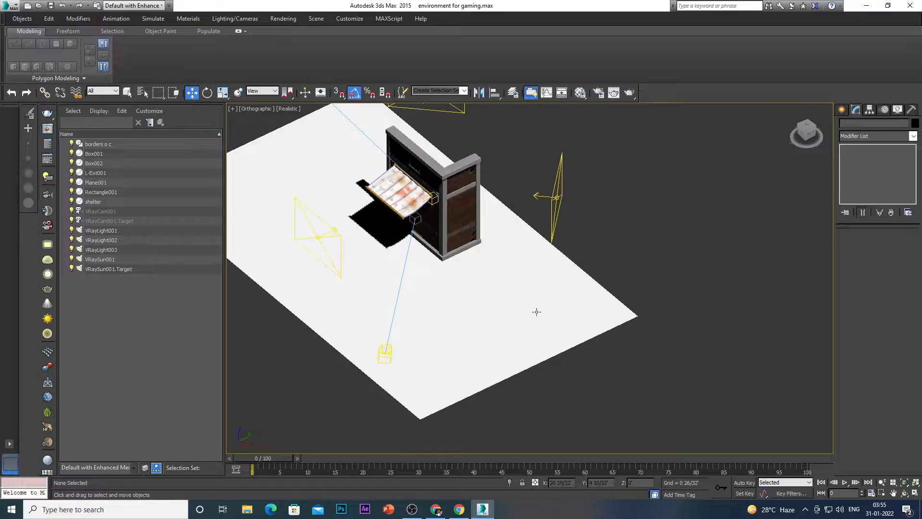
- Select the ground plane and add a Noise modifier to it
left_click(537, 312)
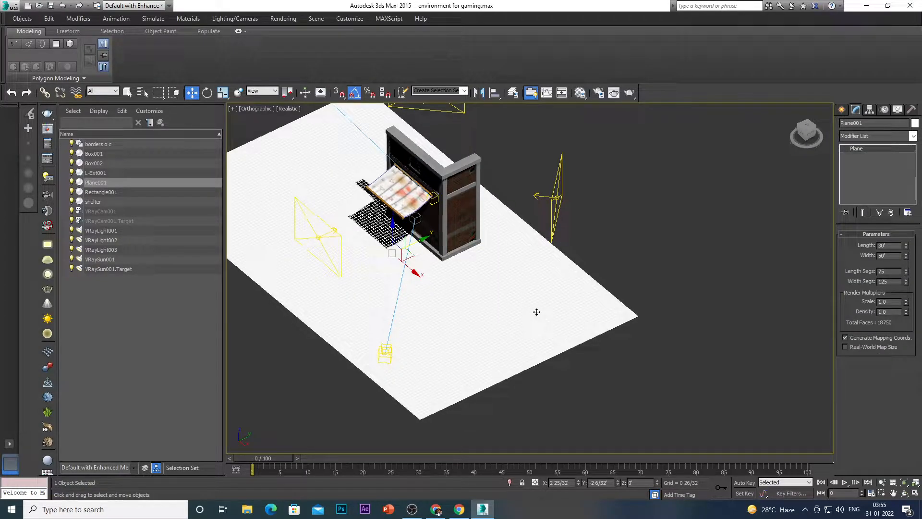
scroll(536, 312, "down", 3)
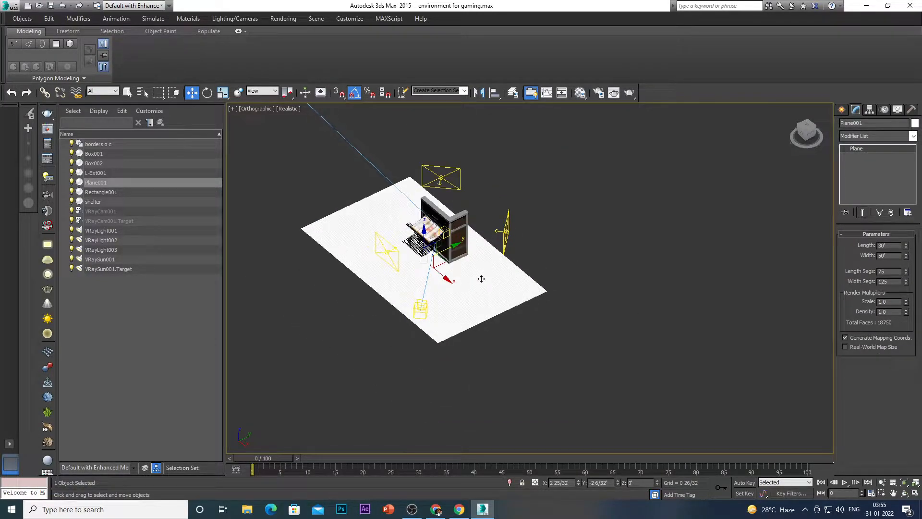
mouse_move(483, 298)
middle_mouse_down("alt")
mouse_move(496, 317)
mouse_move(491, 293)
middle_mouse_up("alt")
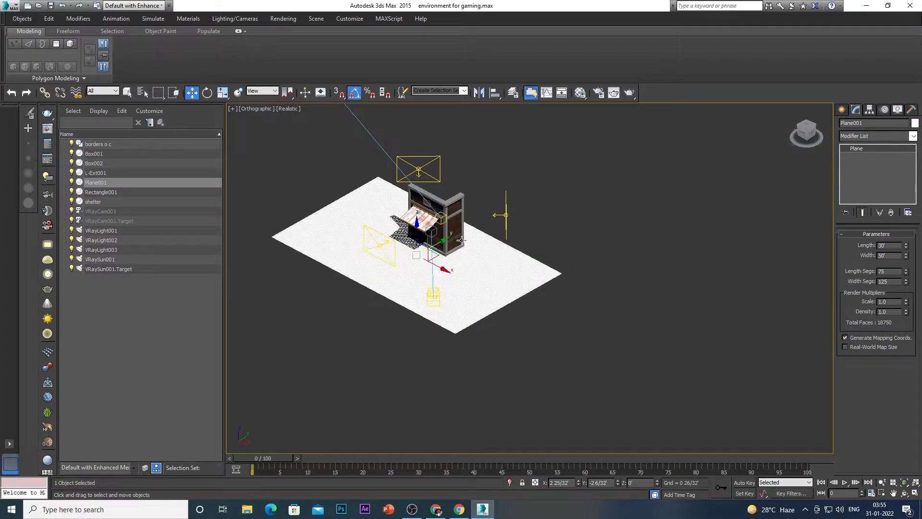
scroll(479, 278, "down", 2)
scroll(468, 279, "up", 3)
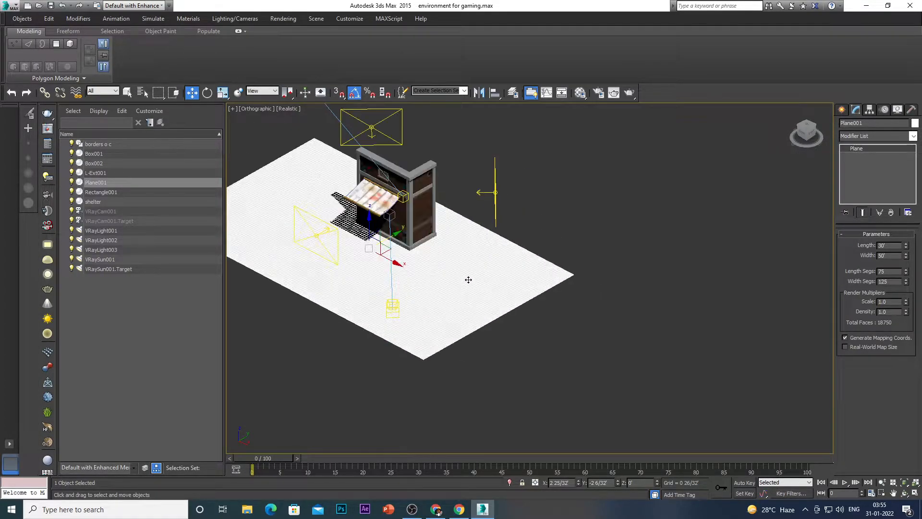
left_click(868, 139)
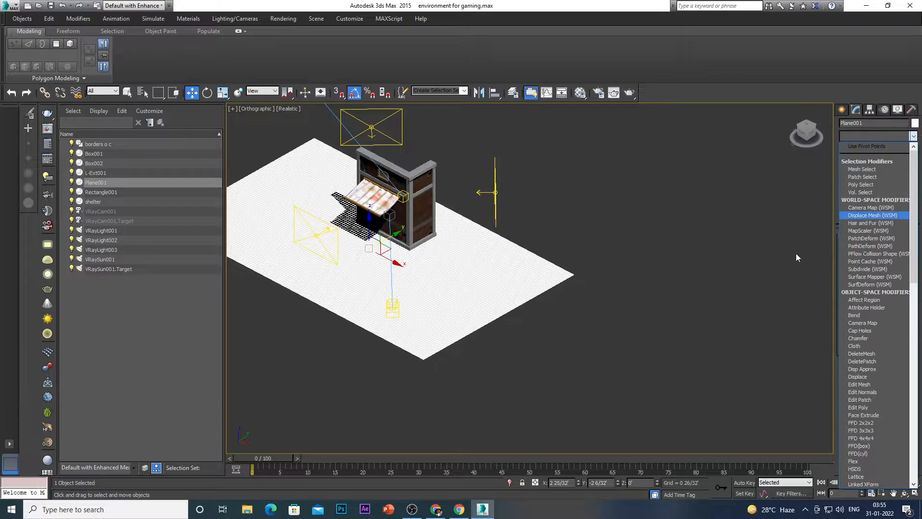
key("n")
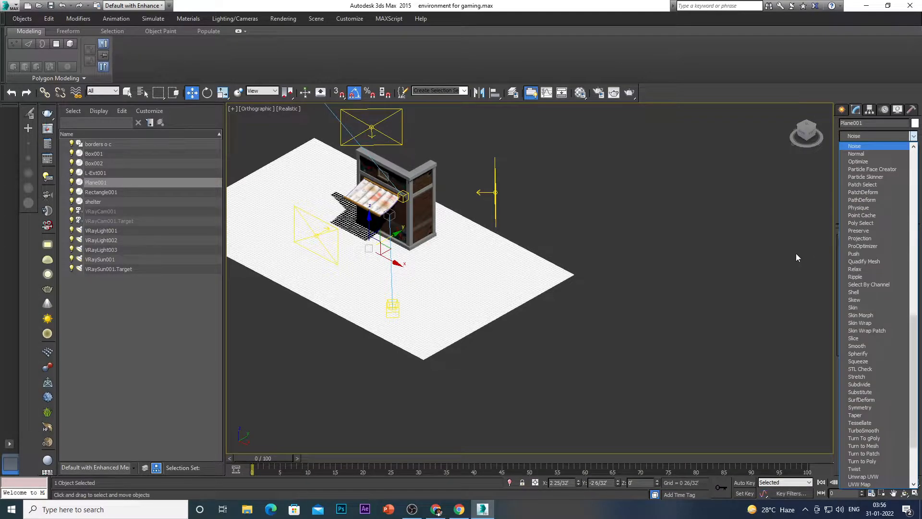
left_click(869, 146)
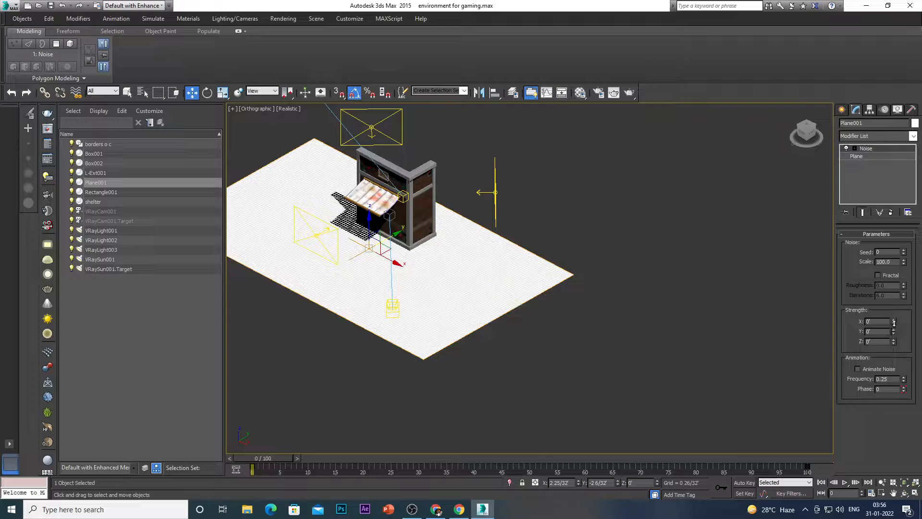
- Raise the Noise modifier's Z strength to 2 21/32' to make the ground plane hilly around the building
left_click_drag(893, 341, 890, 280)
middle_click_drag(591, 384, 611, 369, "alt")
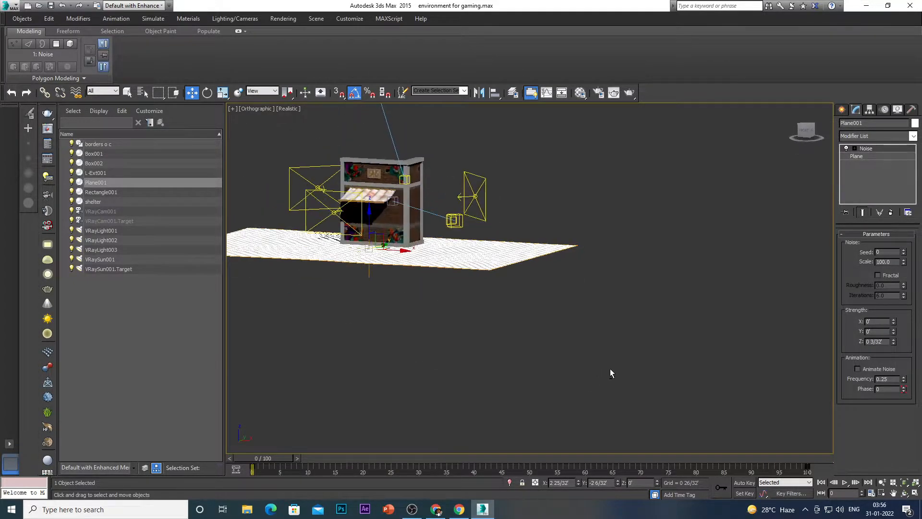
left_click_drag(894, 342, 897, 306)
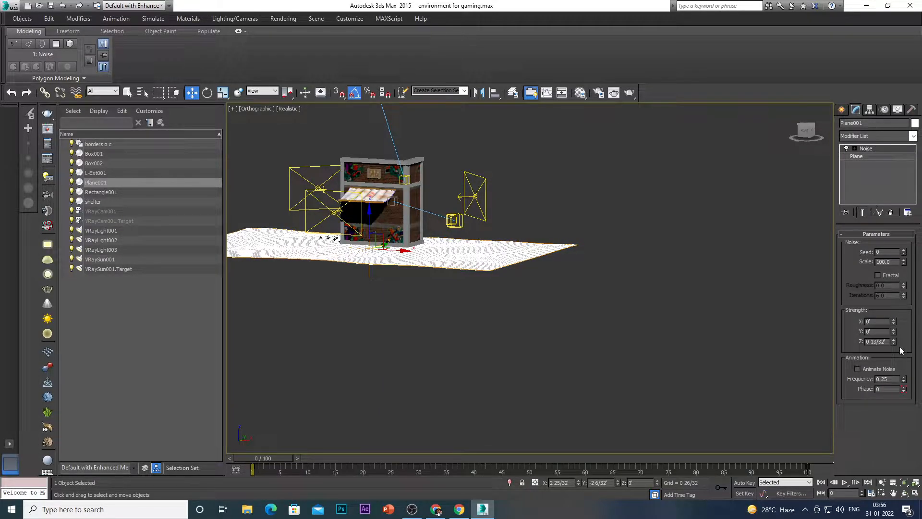
left_click_drag(895, 343, 893, 278)
left_click_drag(892, 243, 891, 160)
scroll(509, 331, "down", 5)
scroll(500, 326, "up", 2)
middle_click_drag(486, 310, 531, 338, "alt")
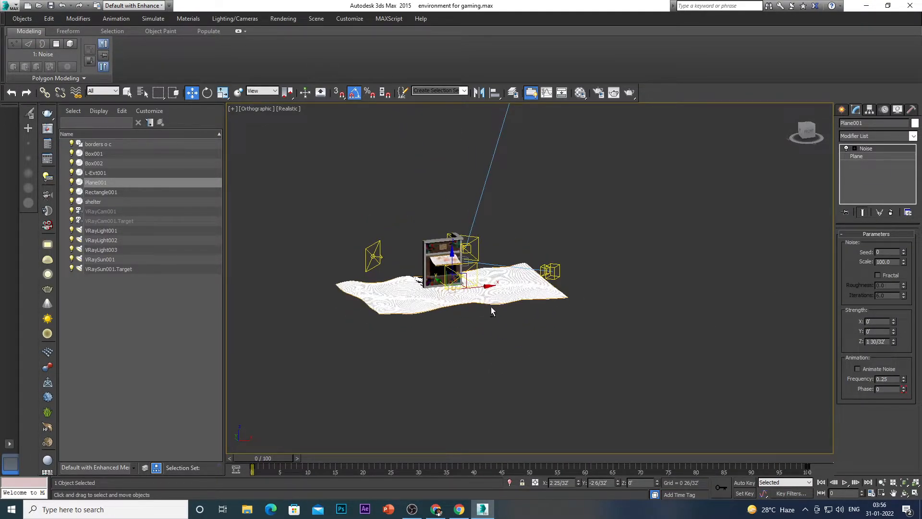
scroll(455, 304, "up", 4)
middle_click_drag(460, 336, 474, 336, "alt")
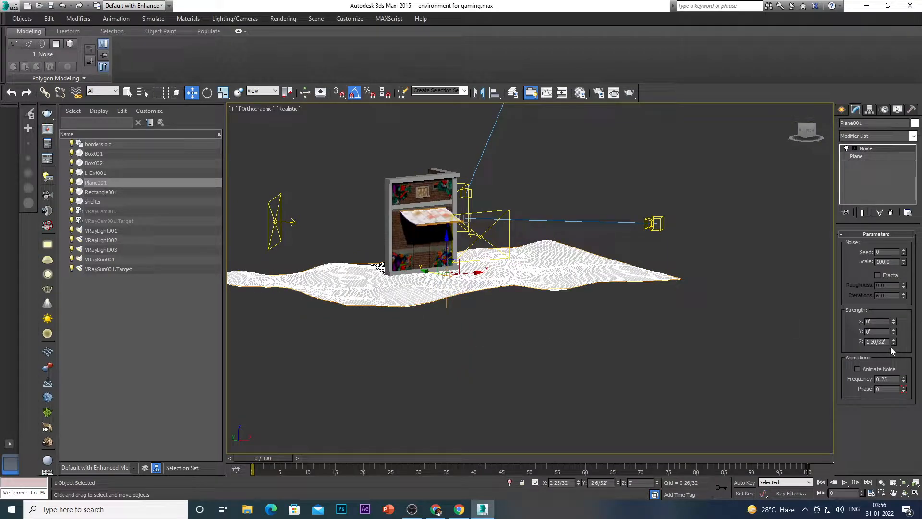
mouse_move(894, 342)
left_mouse_down()
mouse_move(894, 289)
mouse_move(896, 322)
left_mouse_up()
middle_click_drag(579, 341, 548, 307, "alt")
scroll(548, 308, "up", 4)
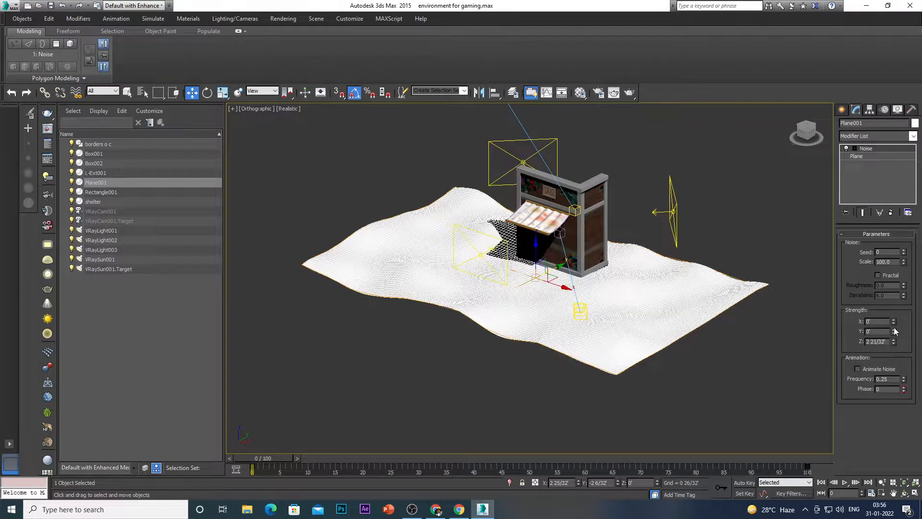
- Set the Noise scale to 153 to soften the terrain's bumps, and deselect the plane to inspect the ground
left_click_drag(904, 262, 903, 236)
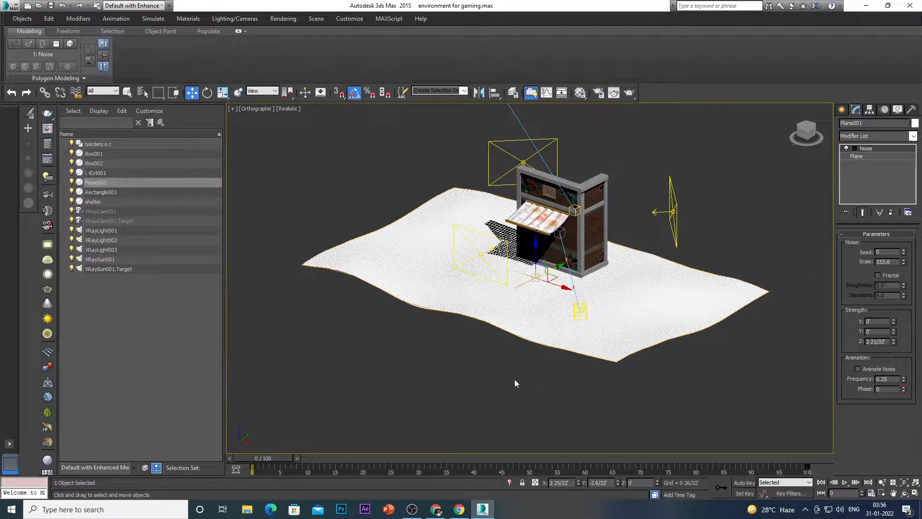
scroll(533, 380, "down", 4)
left_click(613, 336)
scroll(508, 324, "up", 5)
middle_click_drag(507, 324, 576, 331, "alt")
scroll(575, 331, "down", 5)
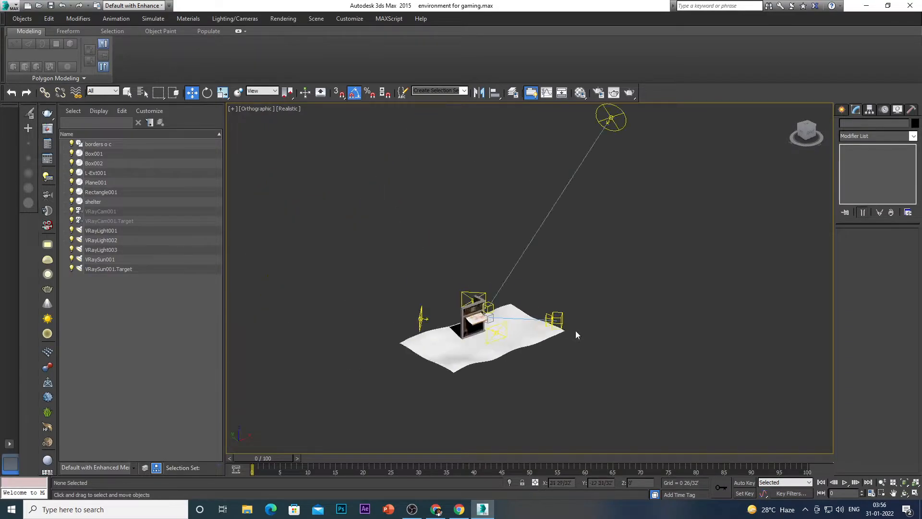
- Select the ground plane with the Noise modifier and convert it to an editable poly
scroll(577, 335, "up", 5)
left_click(584, 353)
key("t")
scroll(525, 340, "down", 5)
scroll(523, 332, "up", 4)
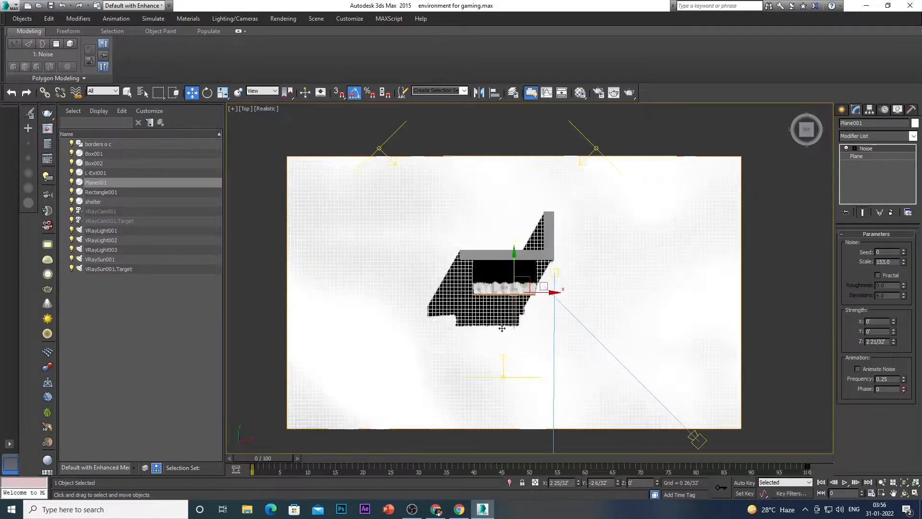
scroll(485, 318, "down", 2)
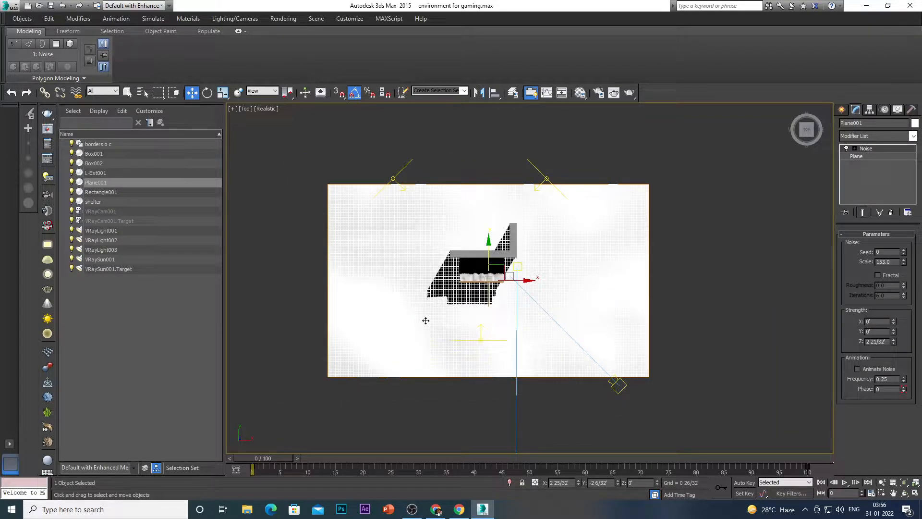
right_click(576, 265)
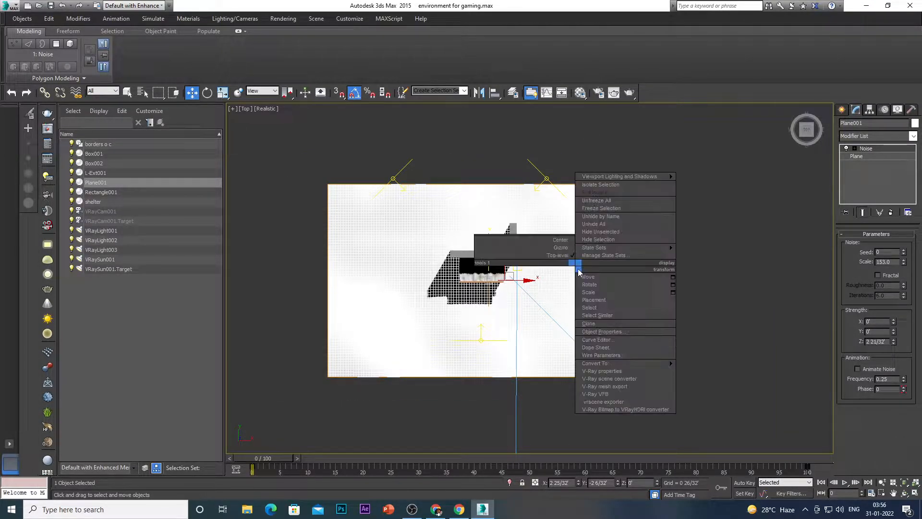
mouse_move(624, 363)
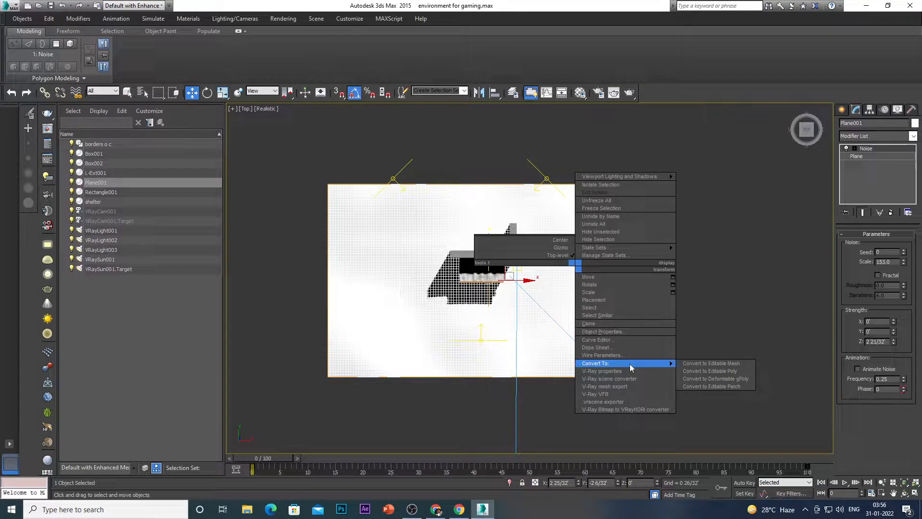
left_click(691, 371)
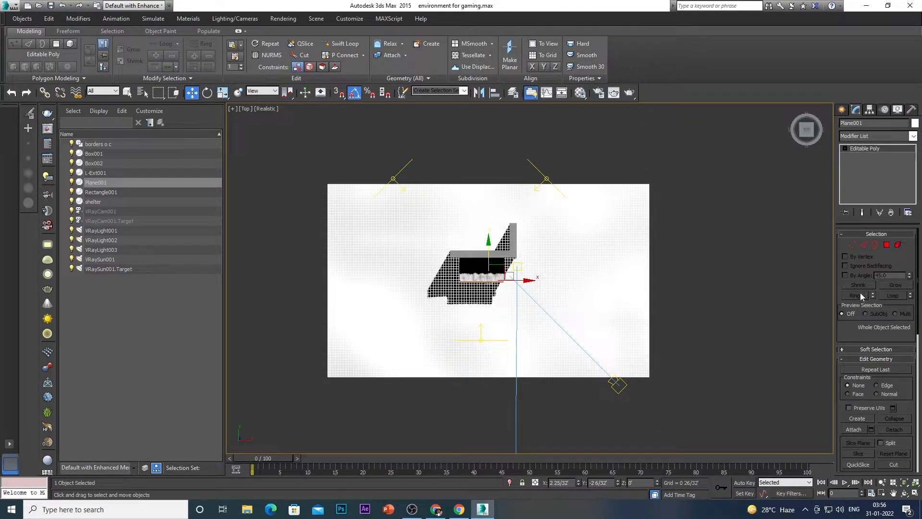
- In polygon mode, select a band of ground polygons running the plane's full width just in front of the building
key("4")
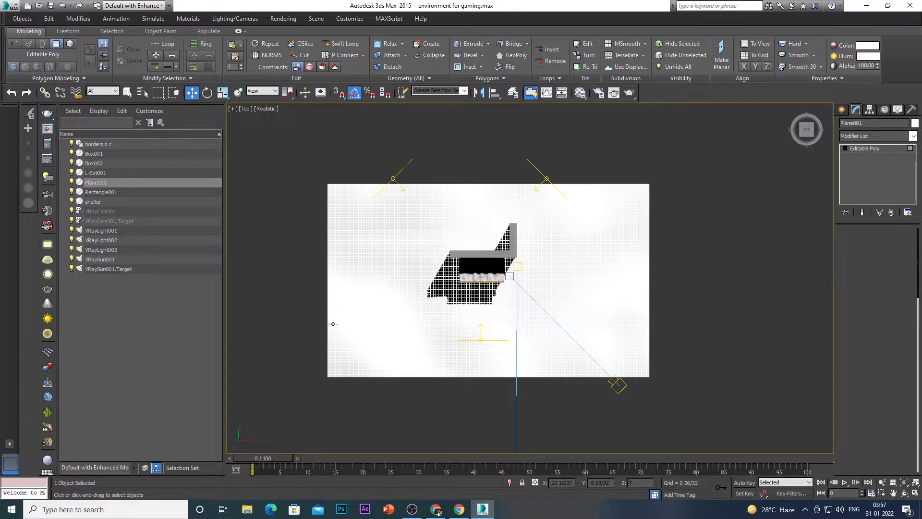
mouse_move(292, 294)
left_mouse_down()
mouse_move(336, 308)
mouse_move(579, 324)
mouse_move(656, 314)
mouse_move(656, 303)
left_mouse_up()
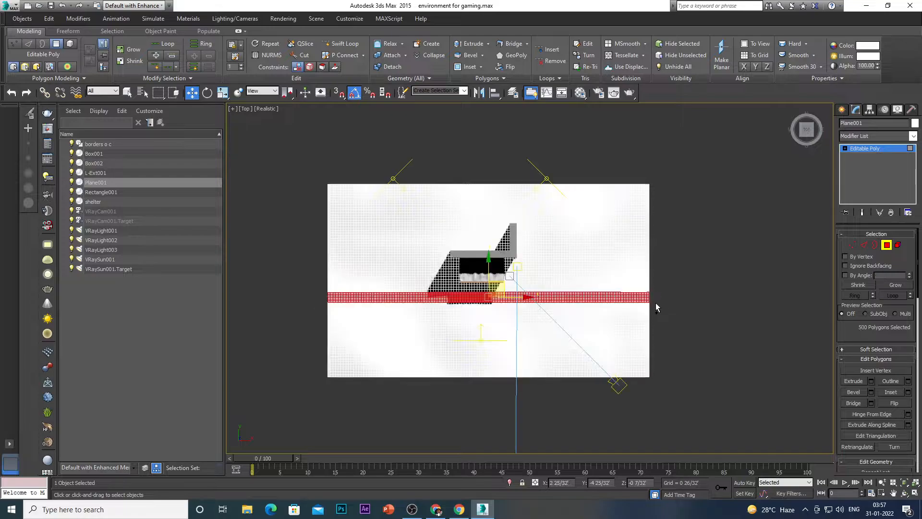
middle_click_drag(467, 379, 502, 347, "alt")
scroll(595, 244, "up", 4)
scroll(562, 278, "down", 4)
key("t")
scroll(479, 292, "down", 5)
scroll(409, 307, "up", 3)
left_click_drag(435, 299, 666, 304)
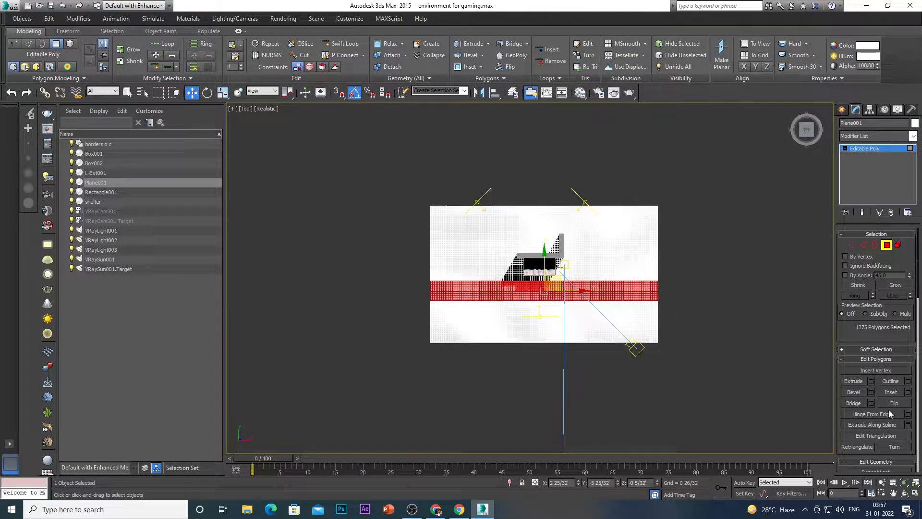
- Detach the selected band of polygons as a separate object named "road"
scroll(913, 413, "down", 5)
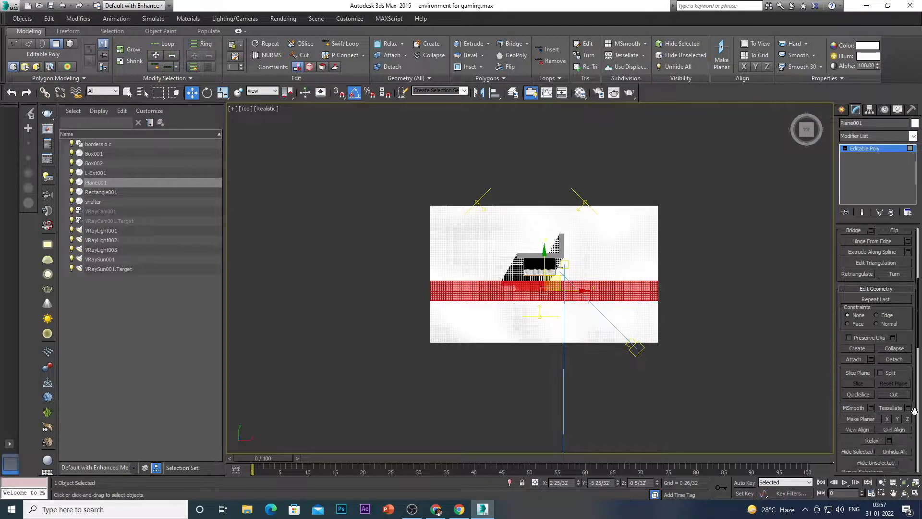
left_click(890, 361)
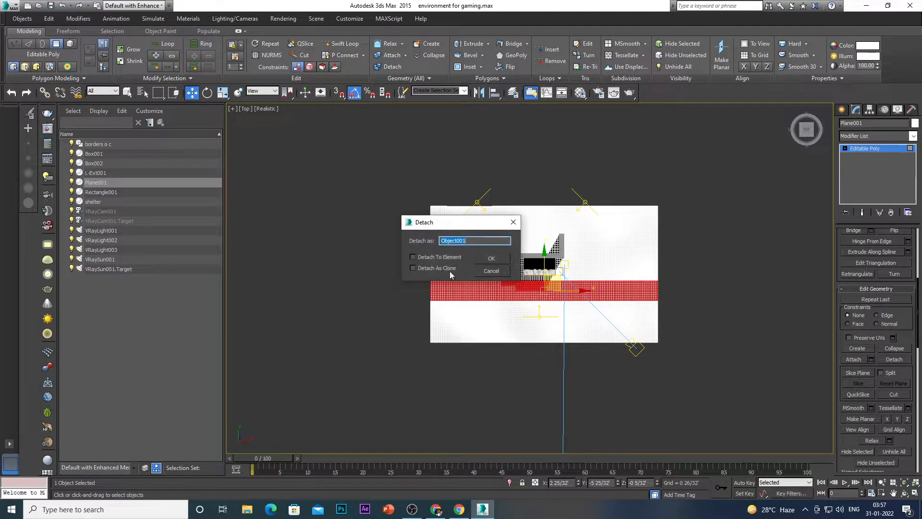
left_click(476, 242)
type("road")
left_click(481, 260)
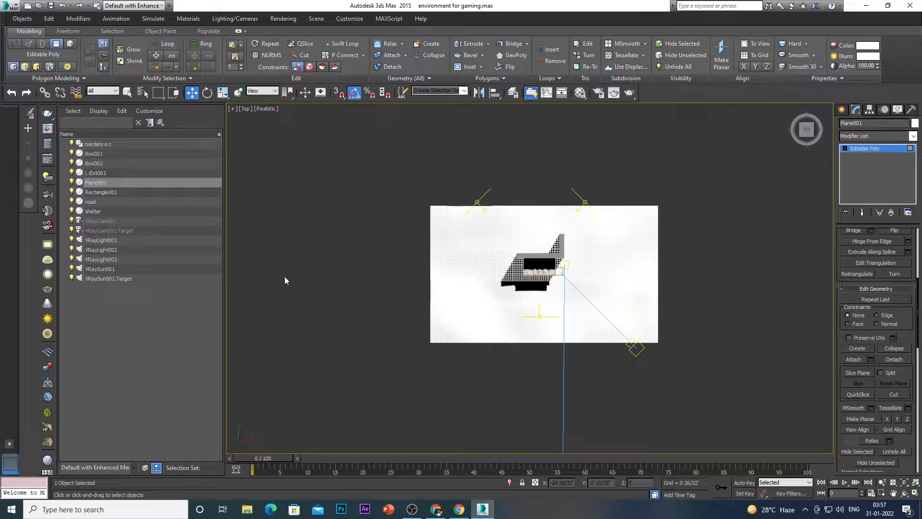
- Select the road object and assign it the 08 - Default material with its MATERIALS (171).jpg diffuse map
left_click(133, 204)
middle_click_drag(563, 376, 583, 311, "alt")
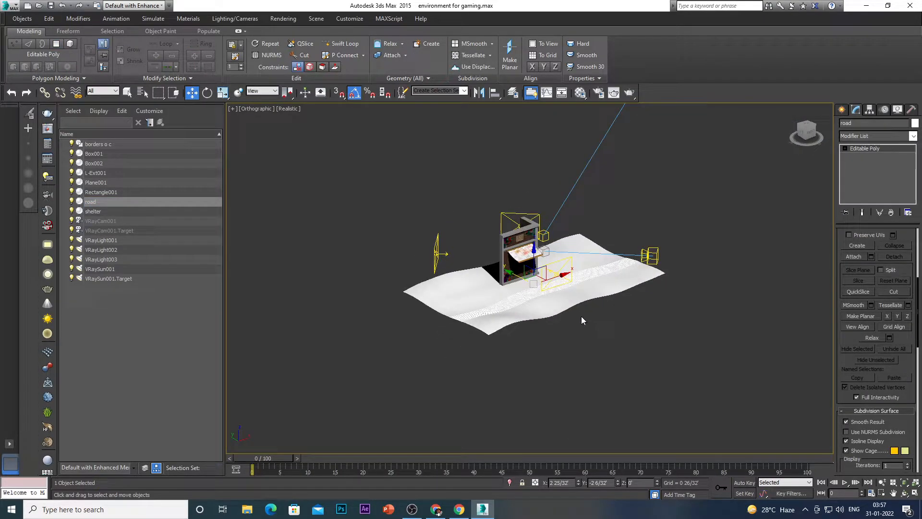
key("m")
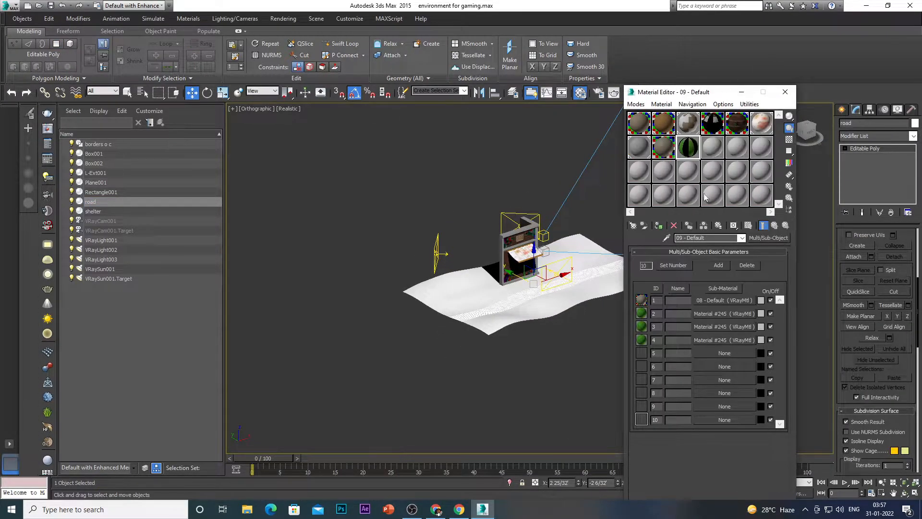
left_click(724, 301)
scroll(709, 365, "down", 5)
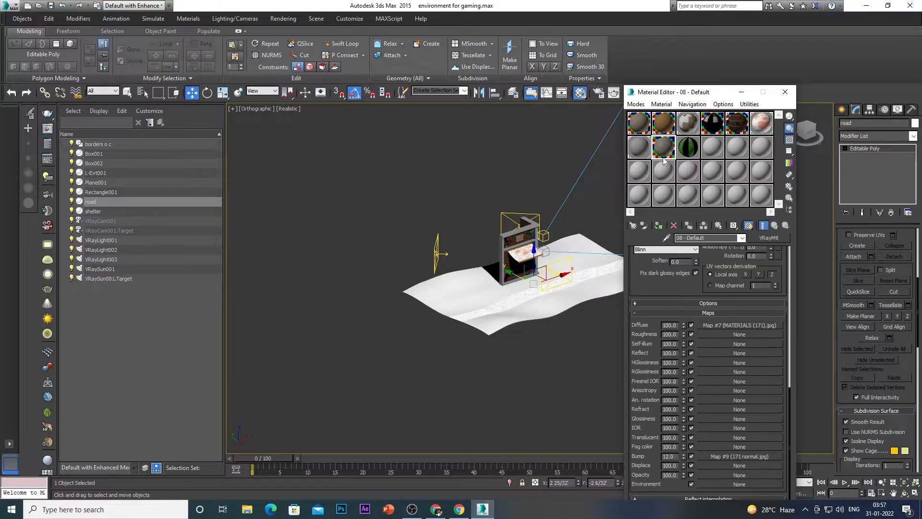
left_click(763, 226)
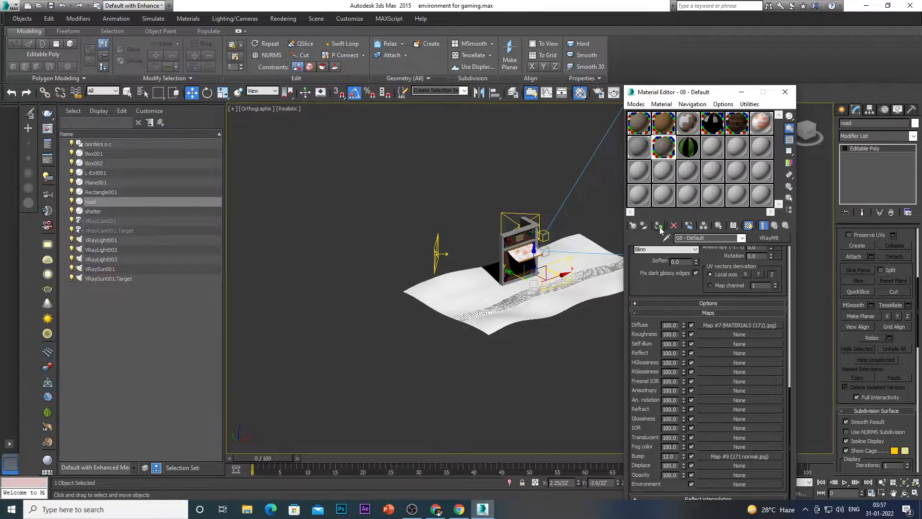
left_click(785, 92)
scroll(609, 233, "up", 5)
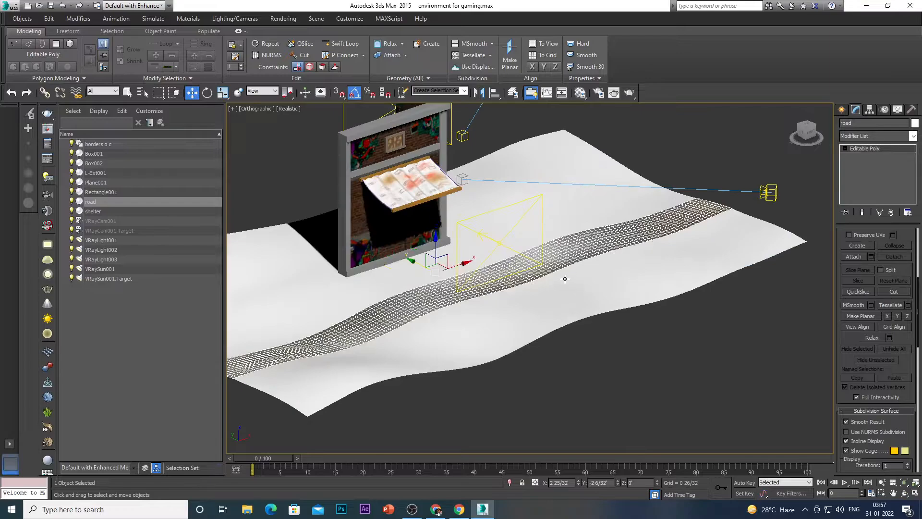
scroll(609, 234, "down", 5)
scroll(609, 233, "up", 8)
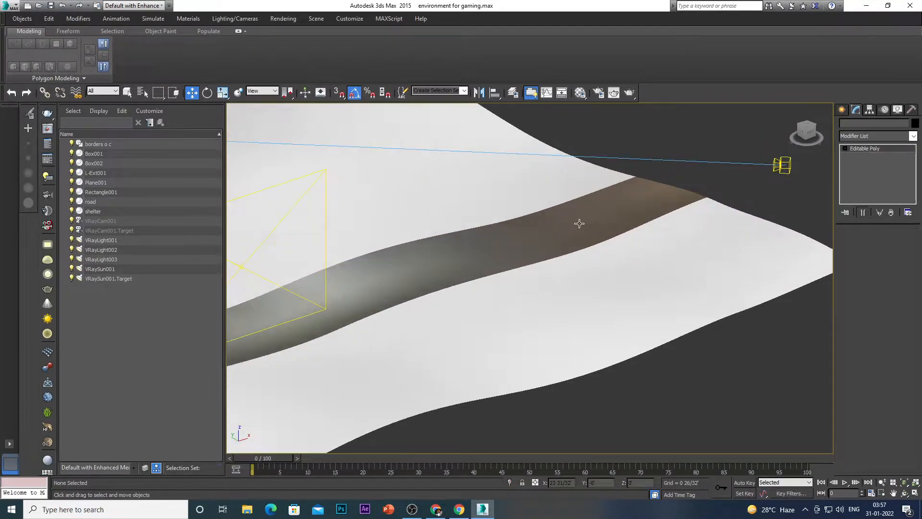
- Add a UVW Map modifier to the road with Box mapping and real-world map size, and inspect the texture
left_click(881, 136)
key("u")
key("u")
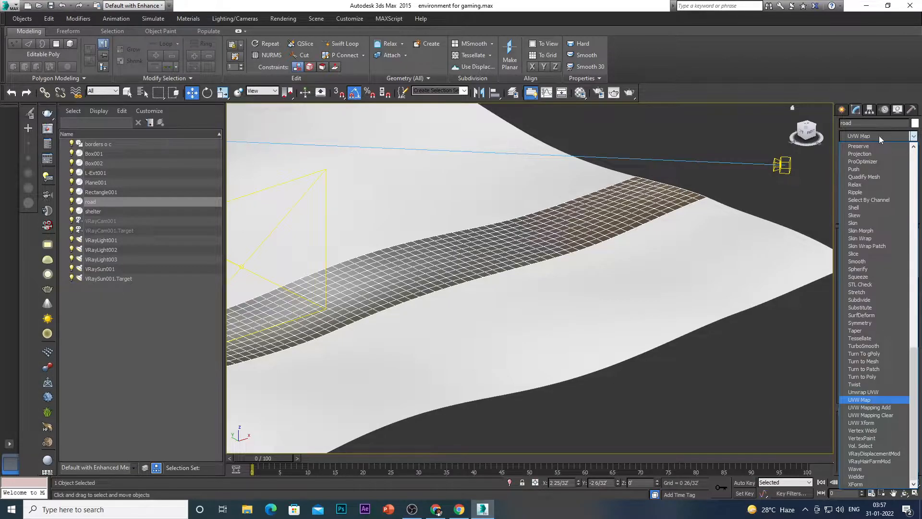
left_click(859, 399)
left_click(858, 287)
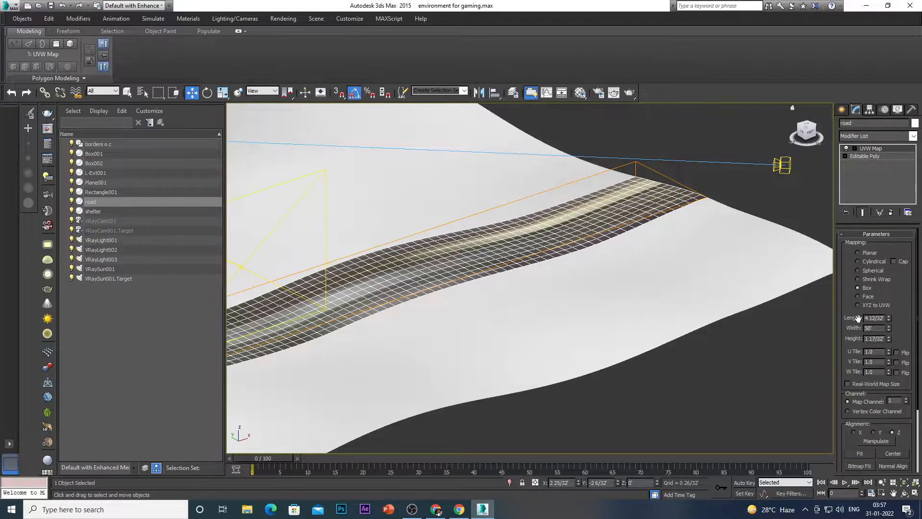
left_click(847, 383)
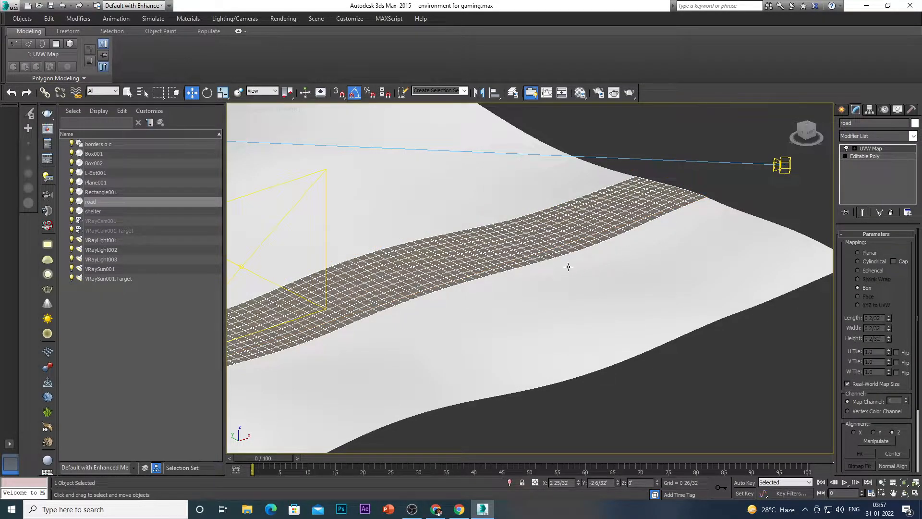
scroll(568, 267, "down", 5)
left_click(724, 218)
scroll(560, 256, "up", 5)
scroll(560, 256, "down", 5)
mouse_move(590, 292)
middle_mouse_down("alt")
mouse_move(568, 319)
mouse_move(532, 308)
mouse_move(603, 300)
middle_mouse_up("alt")
- Try Planar mapping on the road and look at its texture up close
left_click(531, 235)
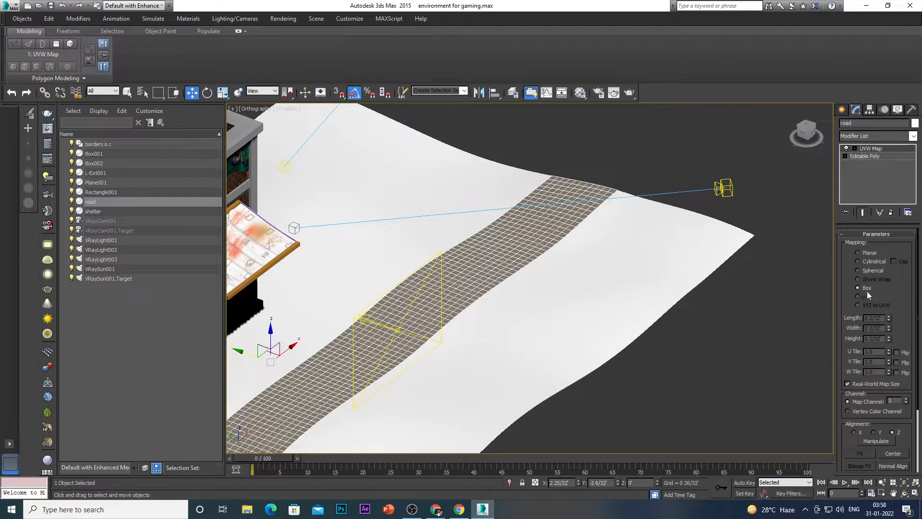
left_click(858, 252)
left_click(768, 308)
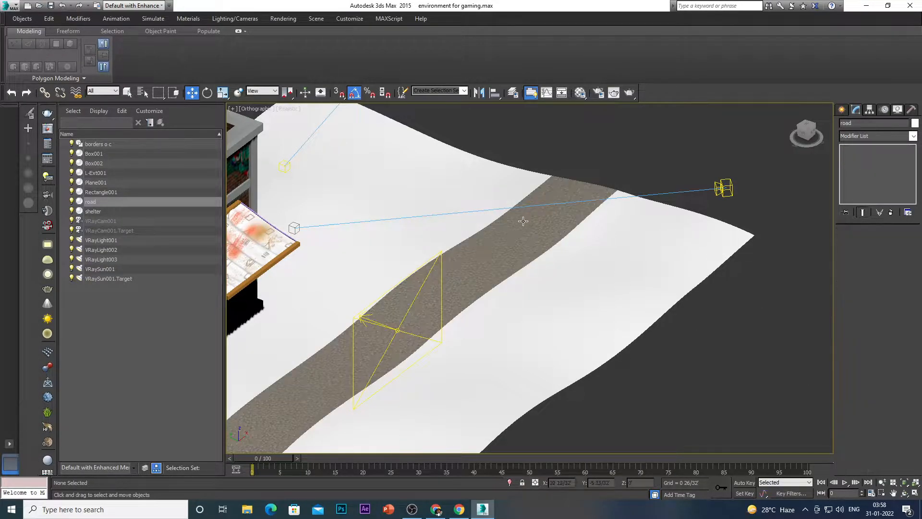
scroll(524, 222, "up", 3)
- Set the road's UVW mapping back to Box, then deselect it and review the road across the terrain
left_click(540, 245)
scroll(535, 255, "down", 6)
scroll(535, 255, "up", 5)
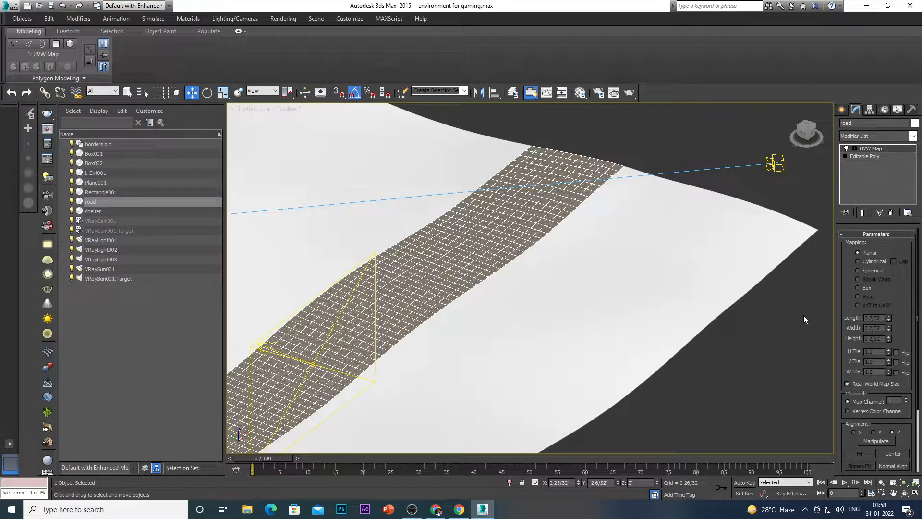
left_click(858, 288)
left_click(765, 362)
scroll(514, 260, "down", 5)
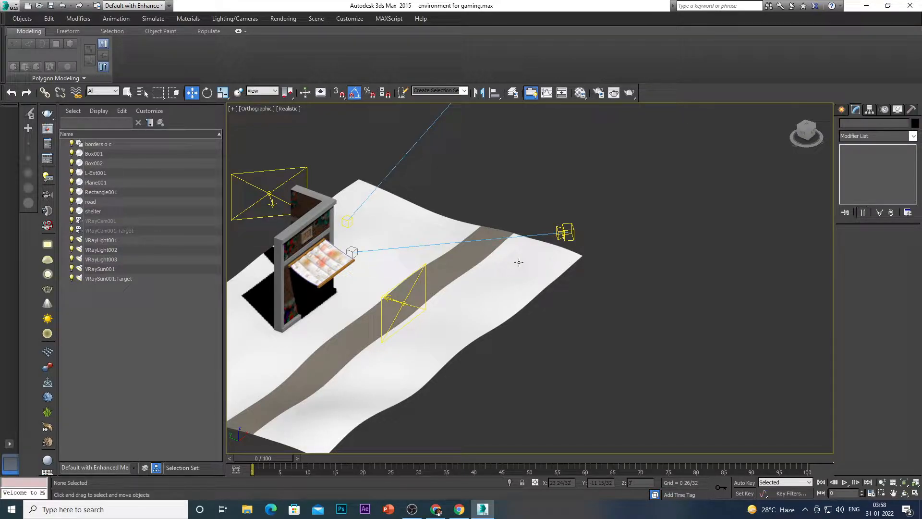
scroll(449, 269, "down", 6)
scroll(437, 304, "up", 2)
scroll(442, 307, "up", 2)
mouse_move(436, 316)
middle_mouse_down("alt")
mouse_move(399, 316)
mouse_move(431, 313)
middle_mouse_up("alt")
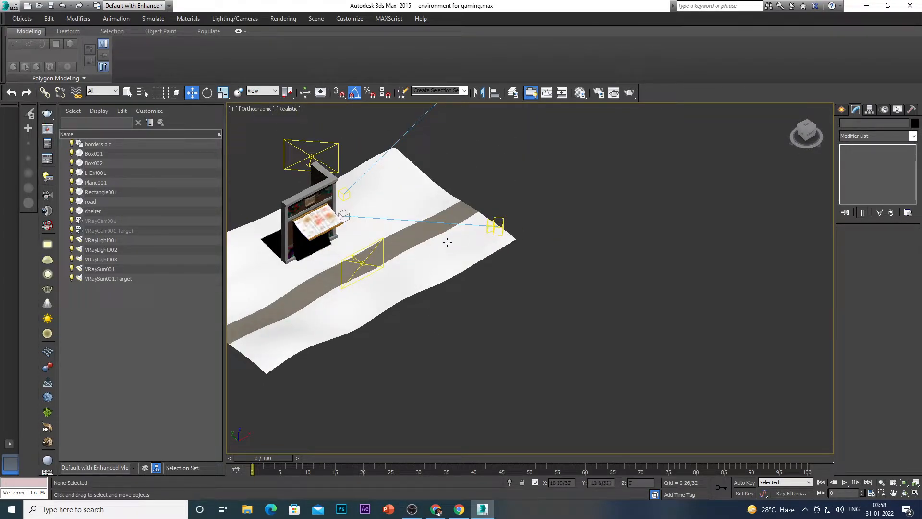
- Select a small patch of ground plane polygons beside the base of the building's front corner, nearest the road's far end
left_click(471, 250)
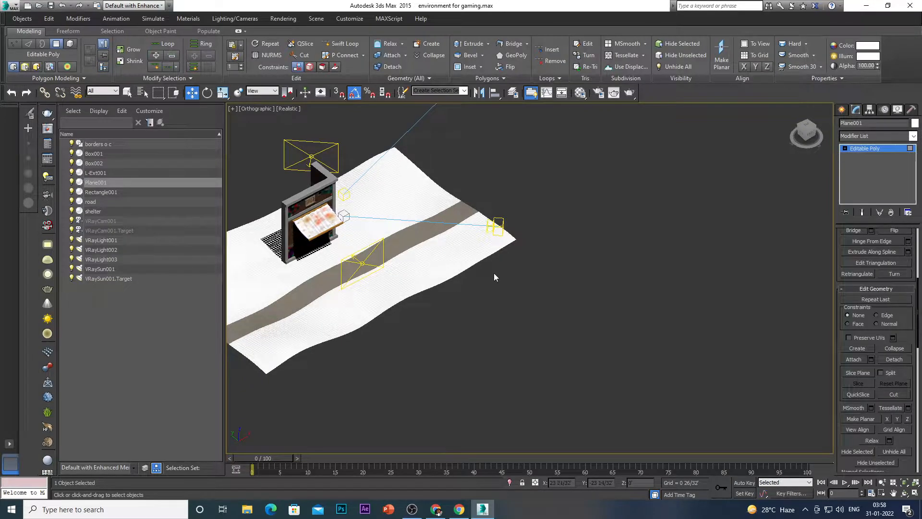
scroll(495, 277, "down", 3)
scroll(488, 288, "up", 8)
scroll(506, 285, "down", 5)
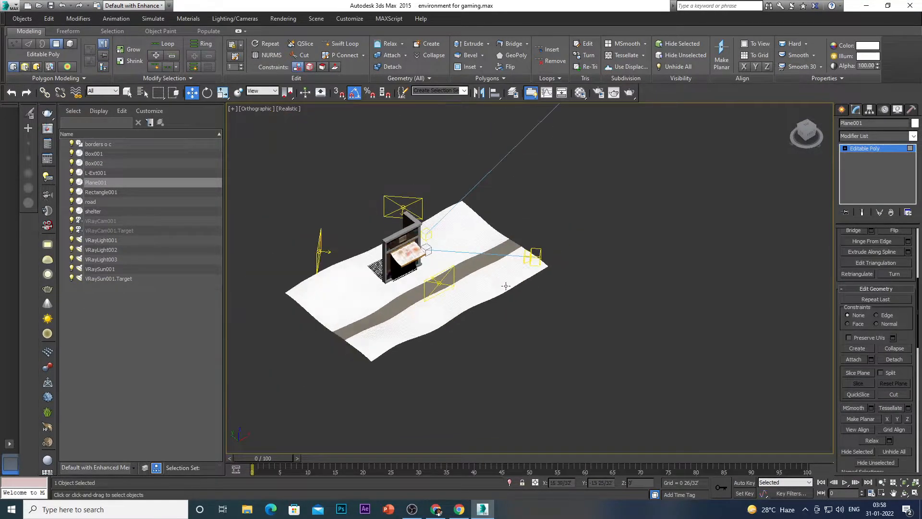
scroll(479, 299, "up", 8)
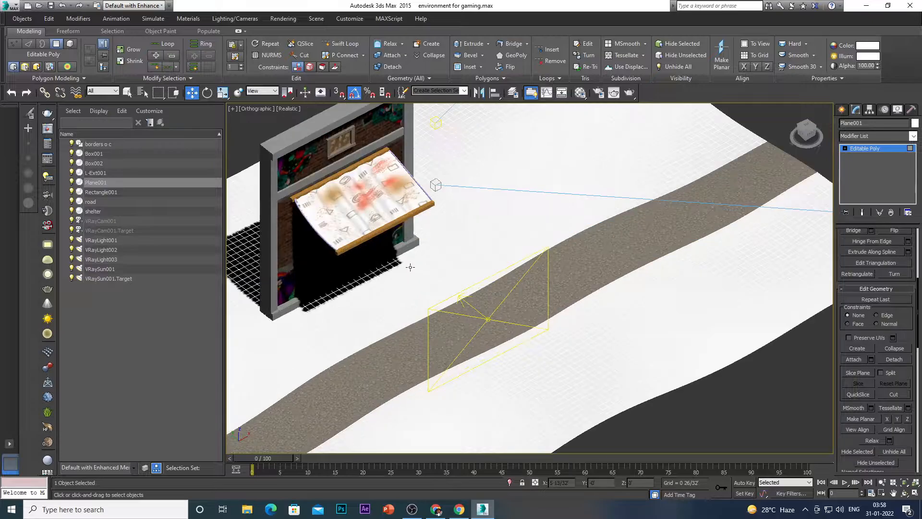
scroll(431, 274, "down", 3)
scroll(438, 264, "up", 3)
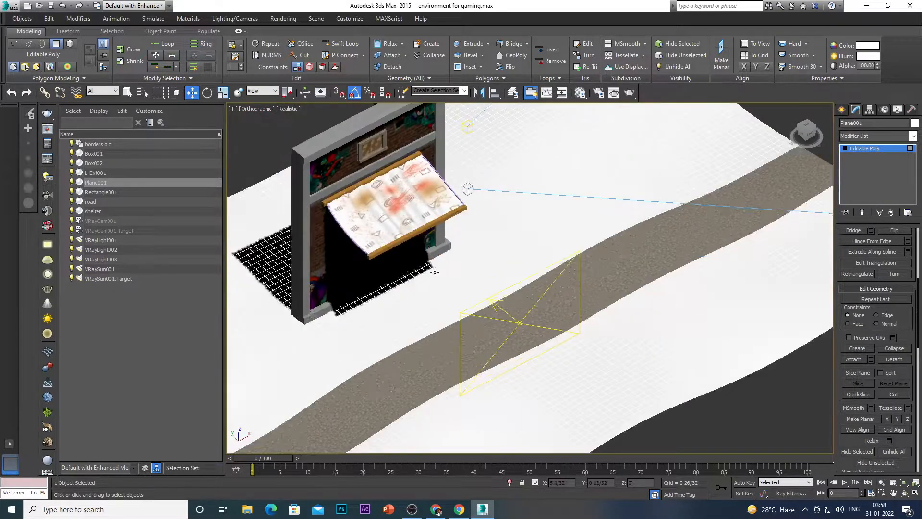
scroll(454, 263, "down", 3)
scroll(449, 263, "up", 4)
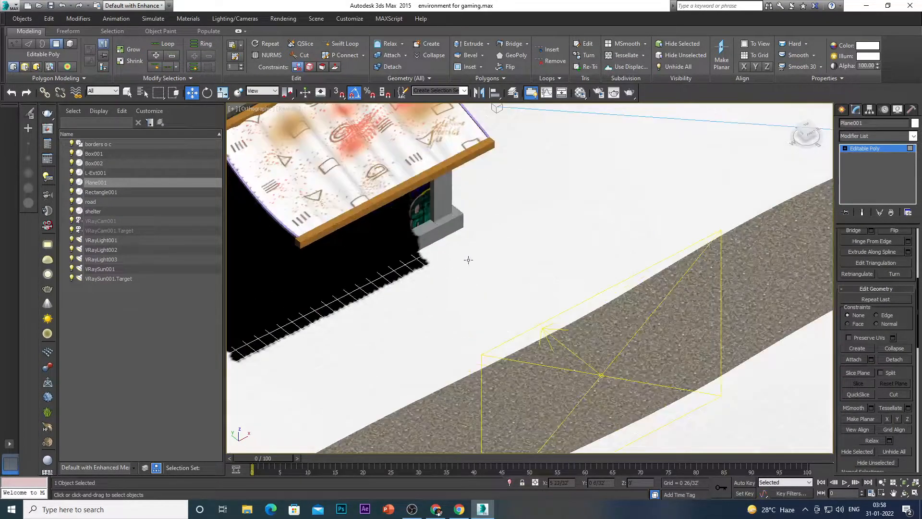
left_click(477, 222)
left_click(485, 228, "ctrl")
left_click(489, 238, "ctrl")
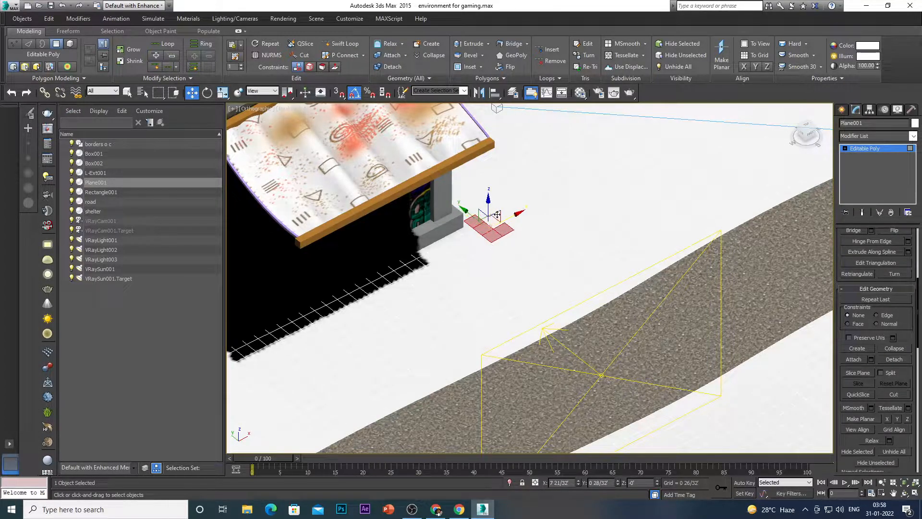
- Add a second patch of ground polygons to the selection, at the edge of the dark area below the building's awning
middle_click_drag(498, 231, 520, 241, "alt")
scroll(519, 240, "down", 5)
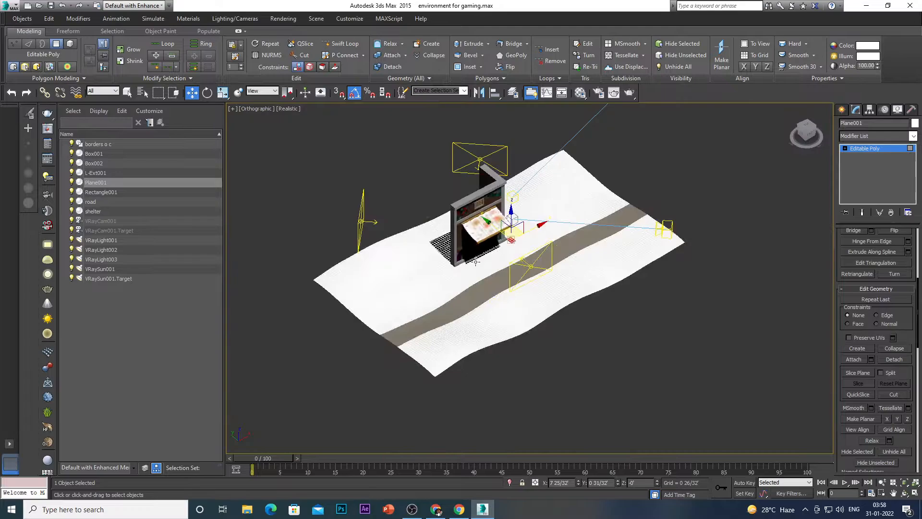
scroll(509, 238, "up", 12)
left_click(507, 236, "ctrl")
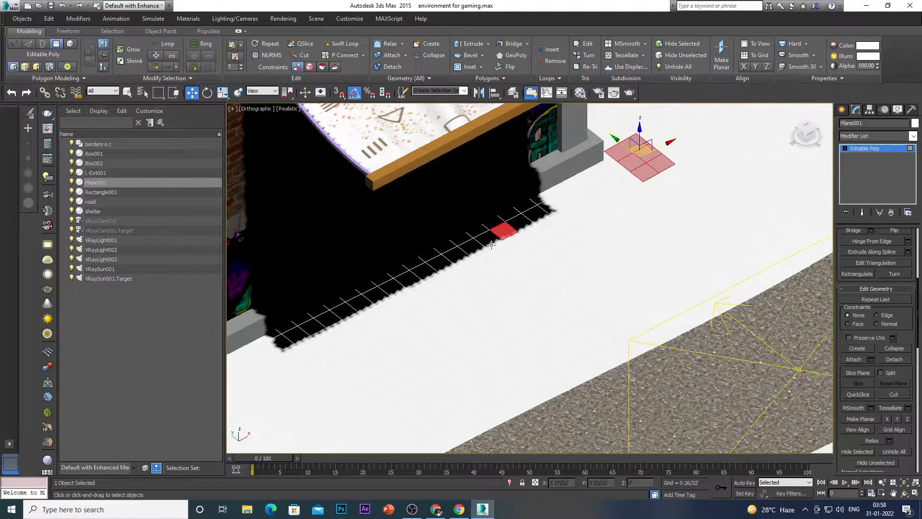
left_click(491, 244, "ctrl")
left_click(478, 250, "ctrl")
left_click(485, 258, "ctrl")
left_click(499, 250, "ctrl")
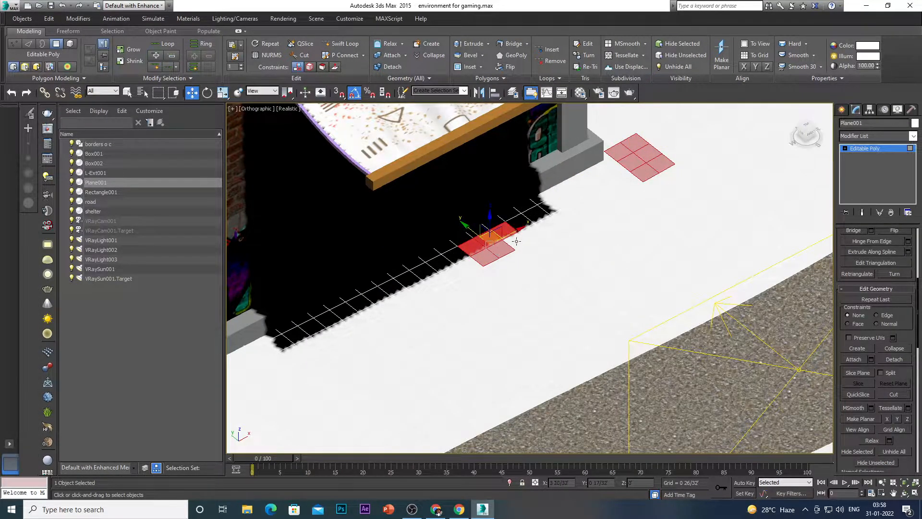
left_click(514, 242, "ctrl")
scroll(529, 237, "down", 6)
scroll(444, 276, "up", 4)
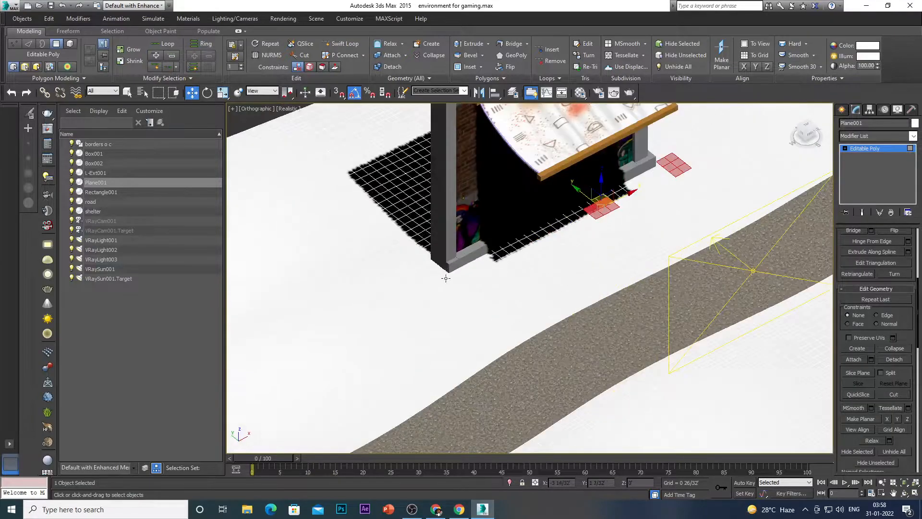
- Add a third patch of ground polygons to the selection, around the base of the building's front corner pillar on the graffiti wall side
scroll(449, 282, "down", 3)
scroll(449, 283, "up", 5)
left_click(465, 285, "ctrl")
left_click(451, 286, "ctrl")
left_click(435, 286, "ctrl")
left_click(428, 288, "ctrl")
left_click(438, 297, "ctrl")
left_click(448, 306, "ctrl")
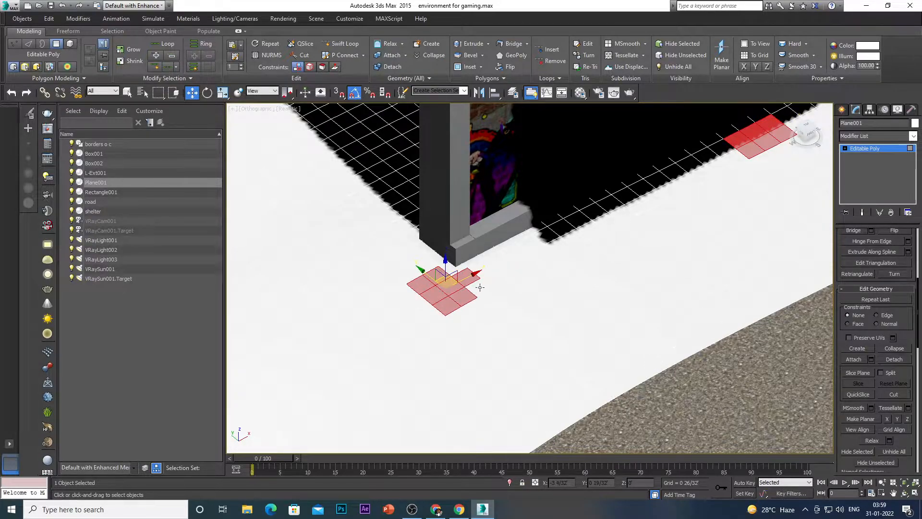
- Detach the three selected ground patches from the plane as a separate object named "grass big"
scroll(480, 288, "down", 5)
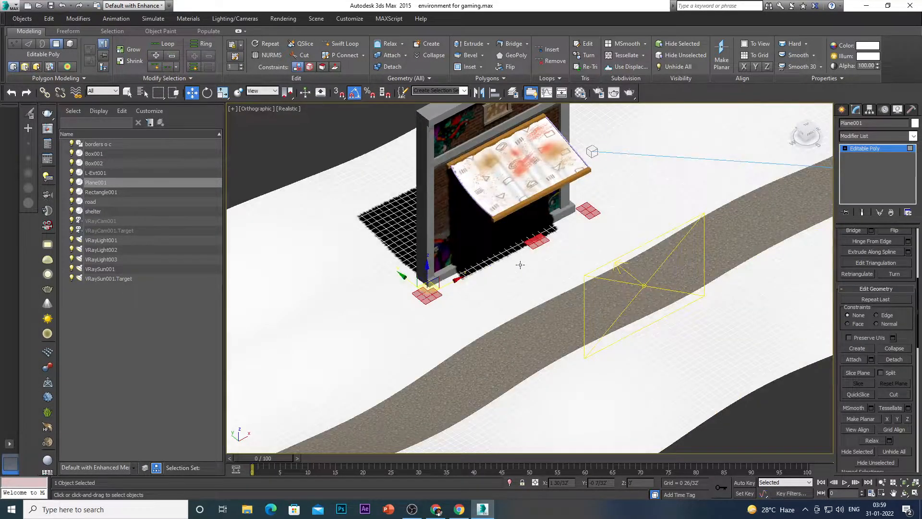
scroll(521, 263, "down", 4)
scroll(567, 226, "up", 3)
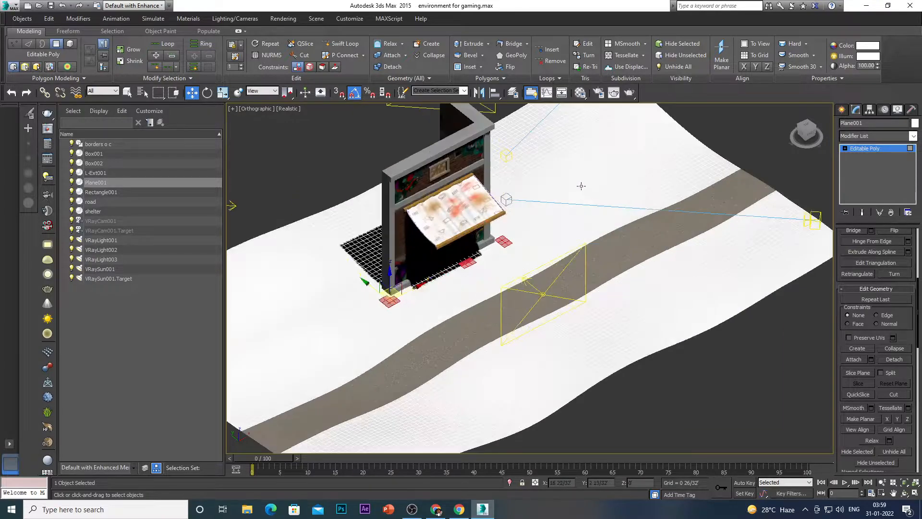
scroll(581, 185, "up", 2)
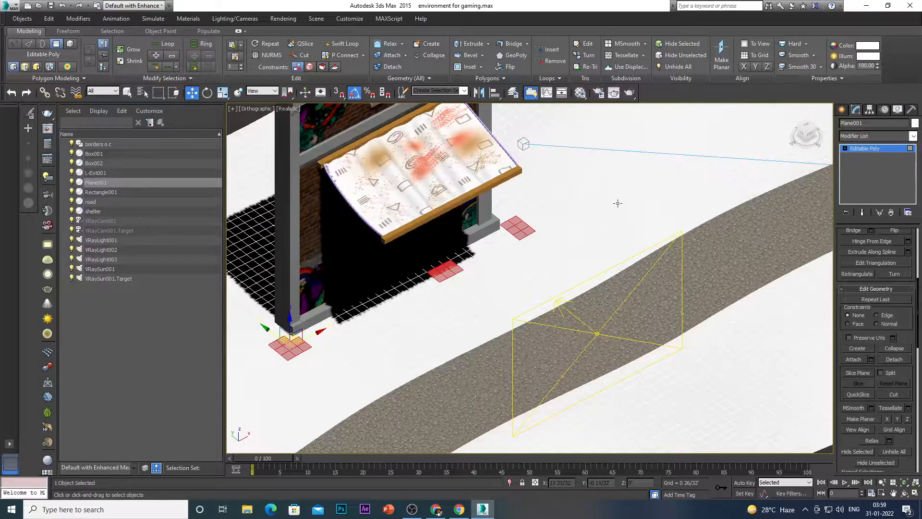
scroll(578, 204, "down", 3)
scroll(583, 200, "up", 2)
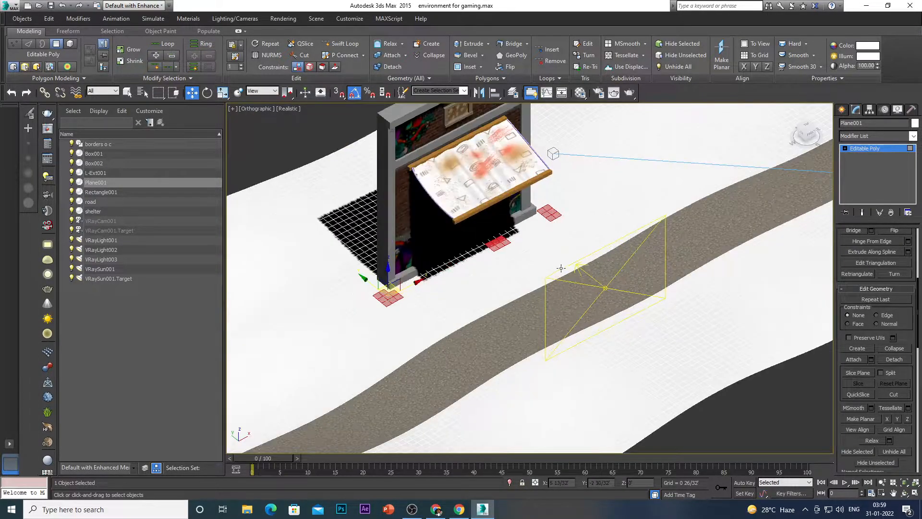
scroll(557, 268, "down", 2)
scroll(553, 269, "up", 3)
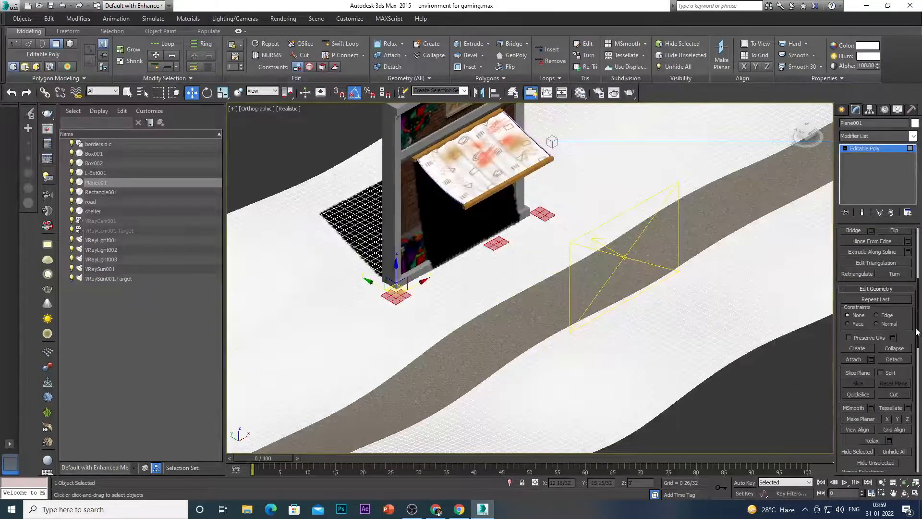
left_click(894, 359)
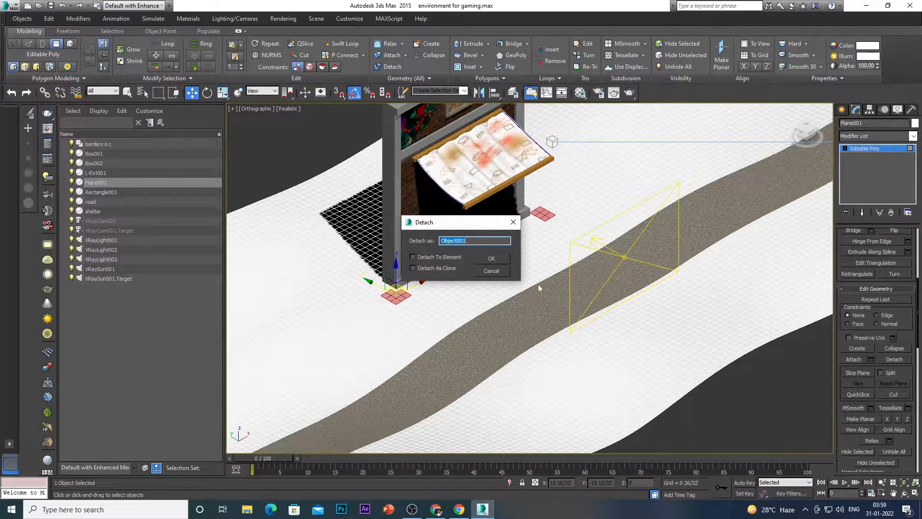
key("BackSpace")
left_click(494, 263)
scroll(423, 269, "down", 5)
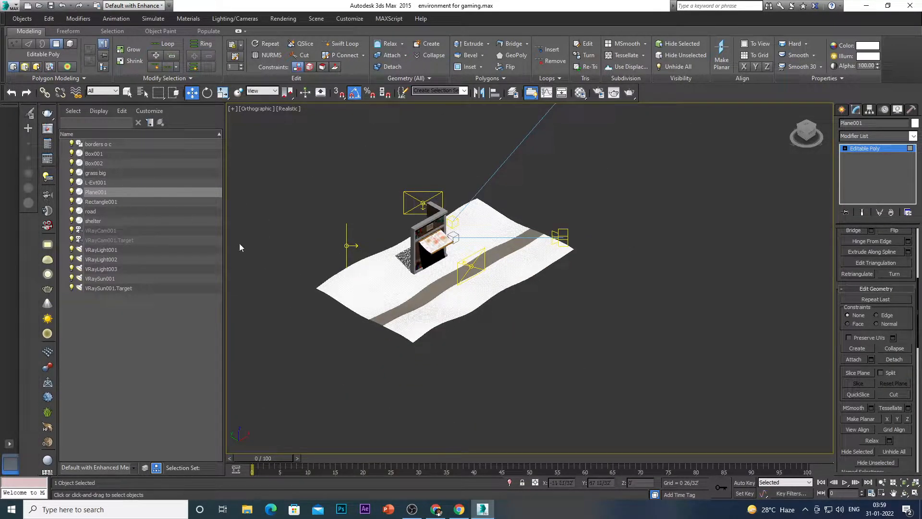
- Select the "grass big" object to check its patches at the building's base, and clear the selection
left_click(115, 173)
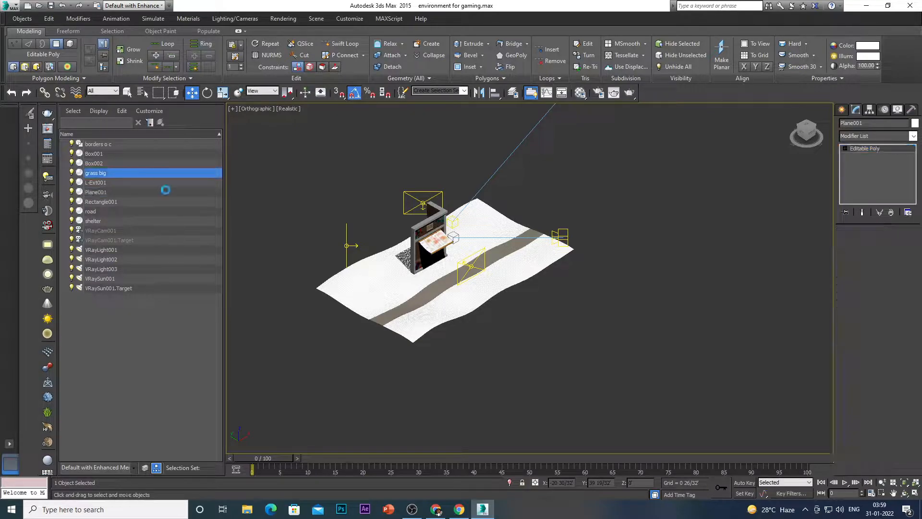
scroll(432, 264, "up", 5)
scroll(407, 261, "up", 2)
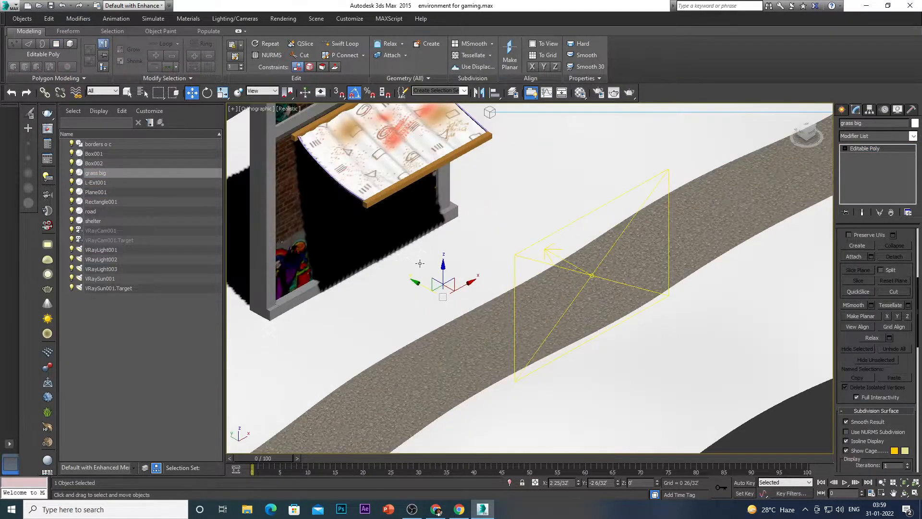
scroll(434, 263, "down", 2)
scroll(430, 264, "down", 4)
left_click(586, 387)
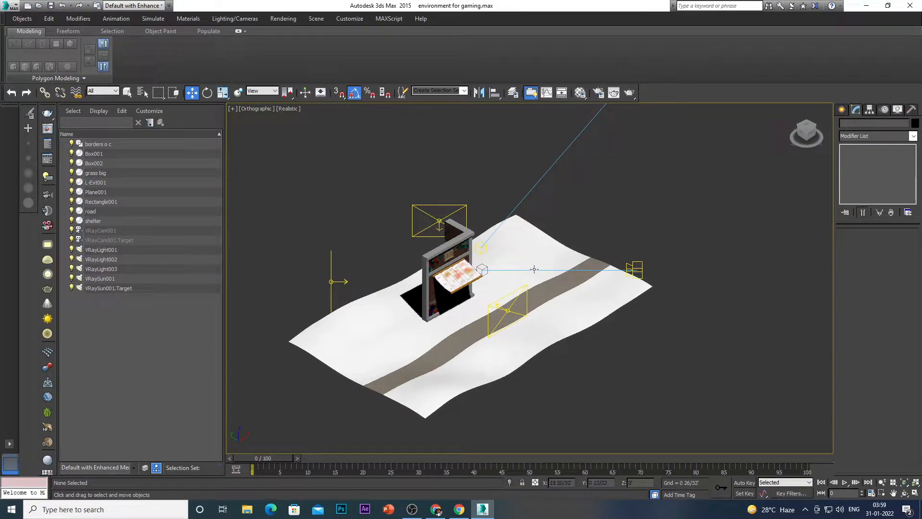
- Select the main ground plane and look over its surface around the building and along the road
scroll(531, 255, "up", 2)
left_click(528, 246)
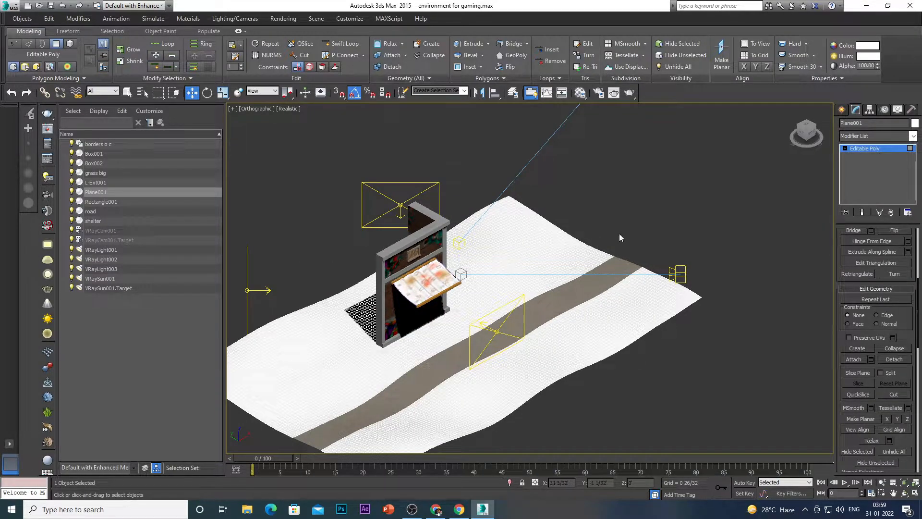
scroll(572, 232, "down", 2)
scroll(571, 232, "up", 1)
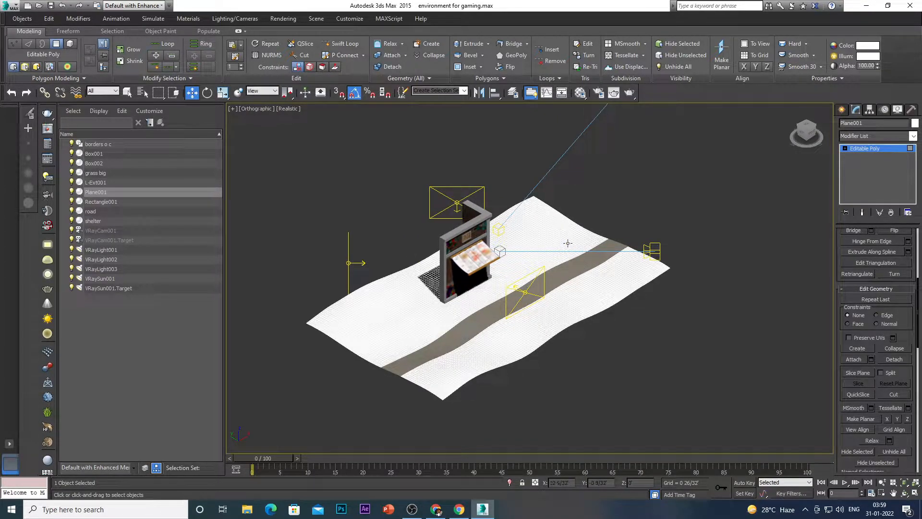
scroll(566, 241, "up", 2)
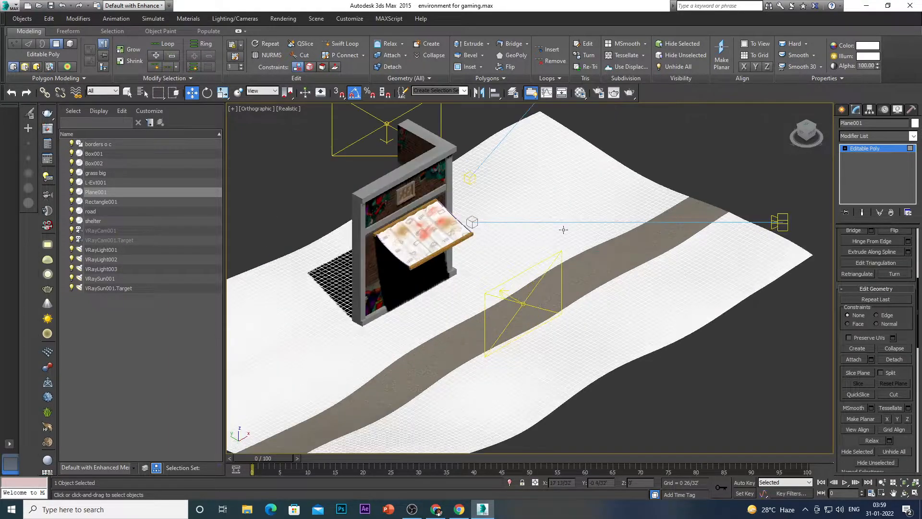
scroll(564, 228, "down", 3)
scroll(564, 227, "up", 2)
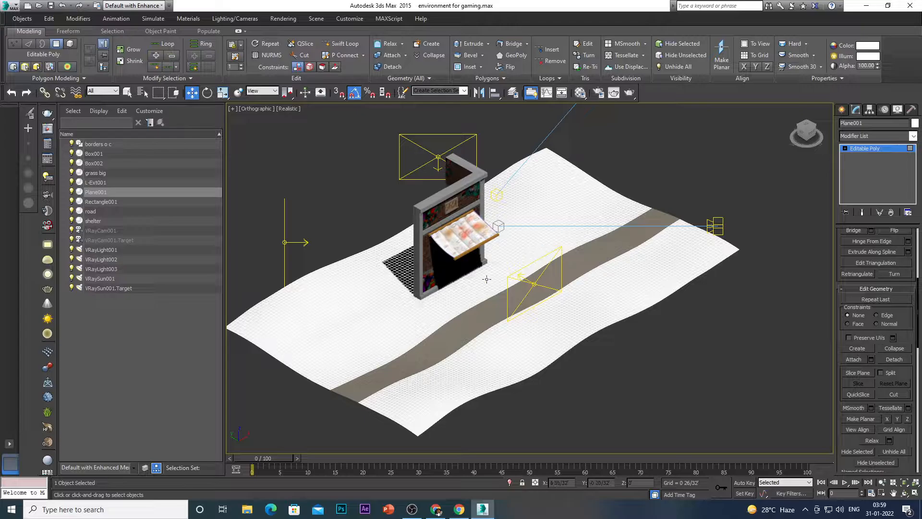
scroll(495, 252, "up", 6)
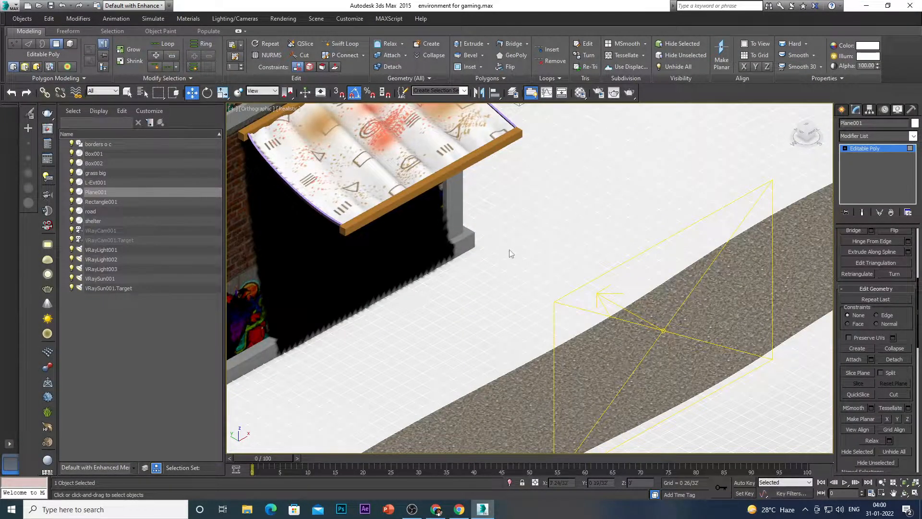
middle_click_drag(511, 248, 510, 251, "alt")
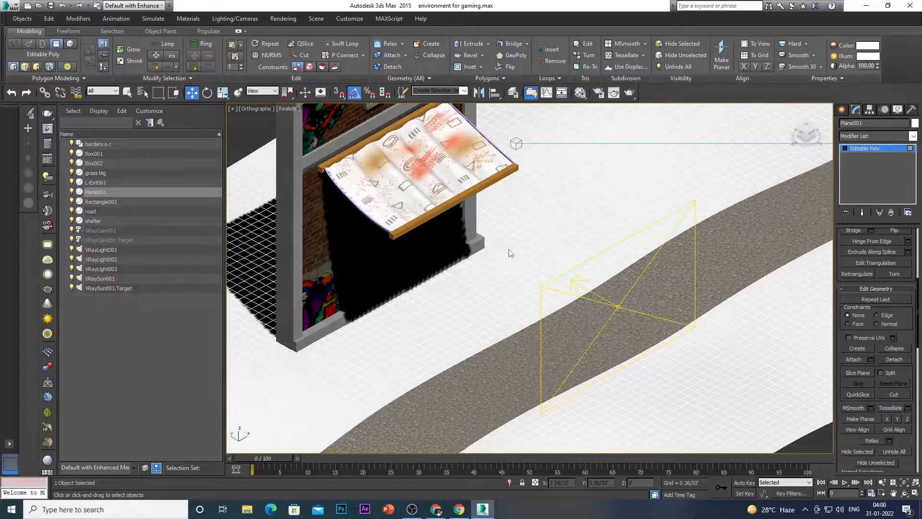
scroll(511, 249, "down", 3)
scroll(511, 249, "down", 3)
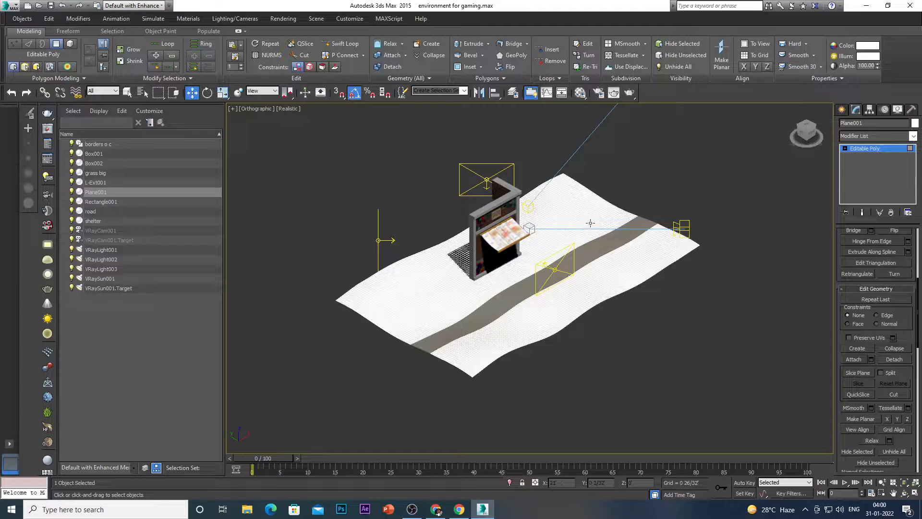
scroll(610, 219, "up", 2)
scroll(607, 220, "down", 2)
scroll(607, 220, "up", 2)
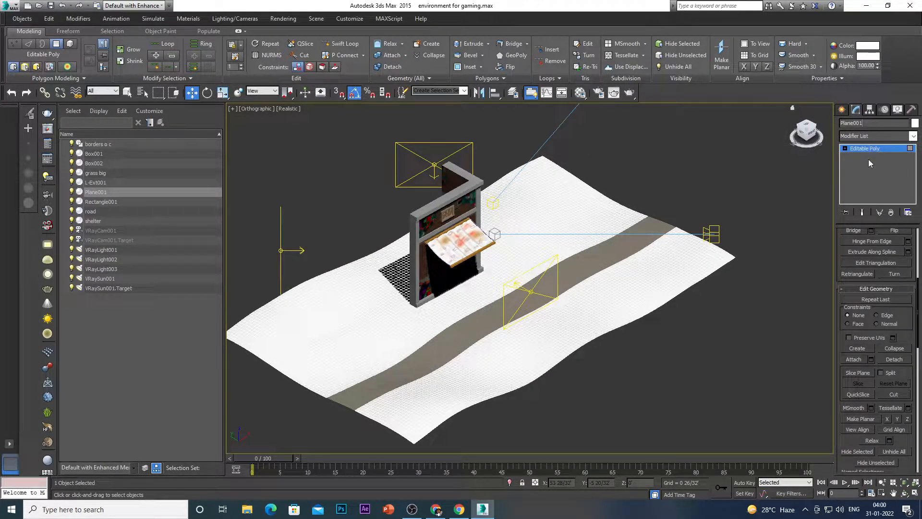
- Rename the main ground plane as "grass"
key("BackSpace")
key("BackSpace")
key("BackSpace")
key("BackSpace")
key("BackSpace")
key("BackSpace")
key("BackSpace")
key("BackSpace")
type("grass")
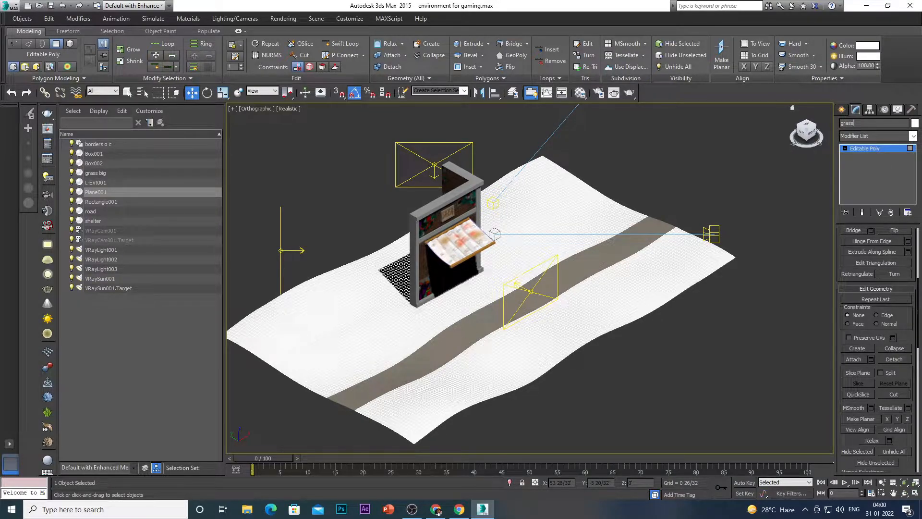
key("Return")
scroll(641, 293, "down", 2)
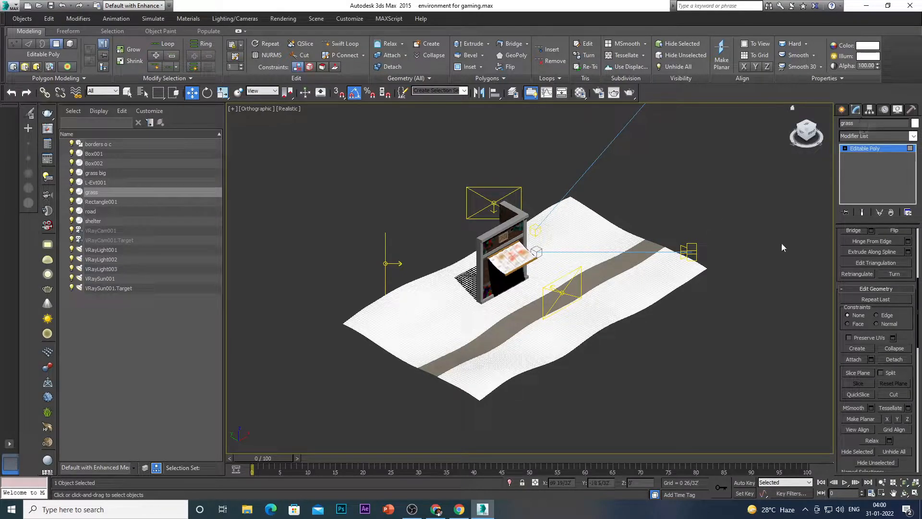
- In the Top view, select all grass polygons in the strip across the road from the building, up to the road's edge
key("4")
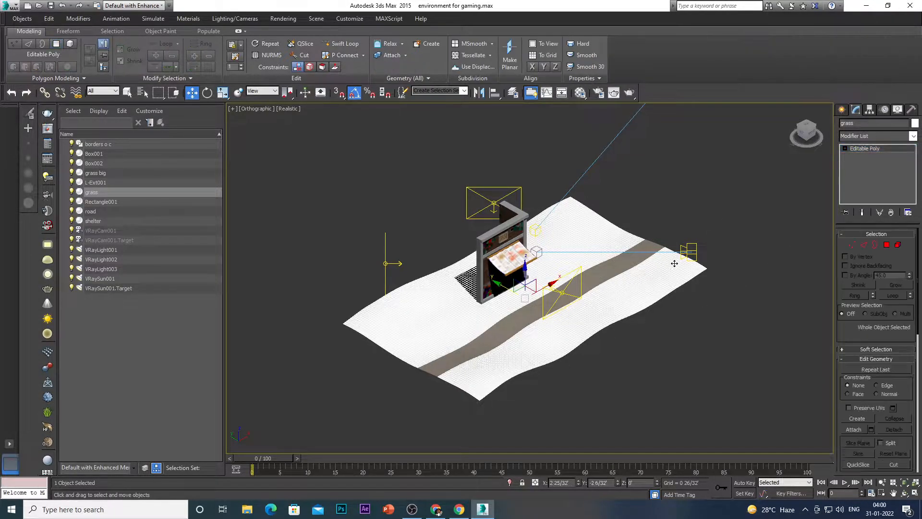
scroll(667, 271, "up", 4)
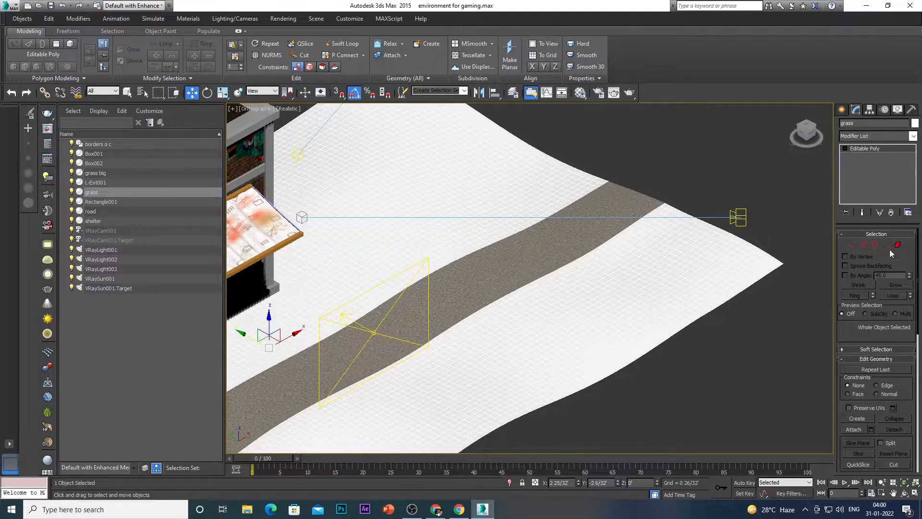
key("4")
scroll(674, 246, "down", 3)
scroll(684, 247, "up", 2)
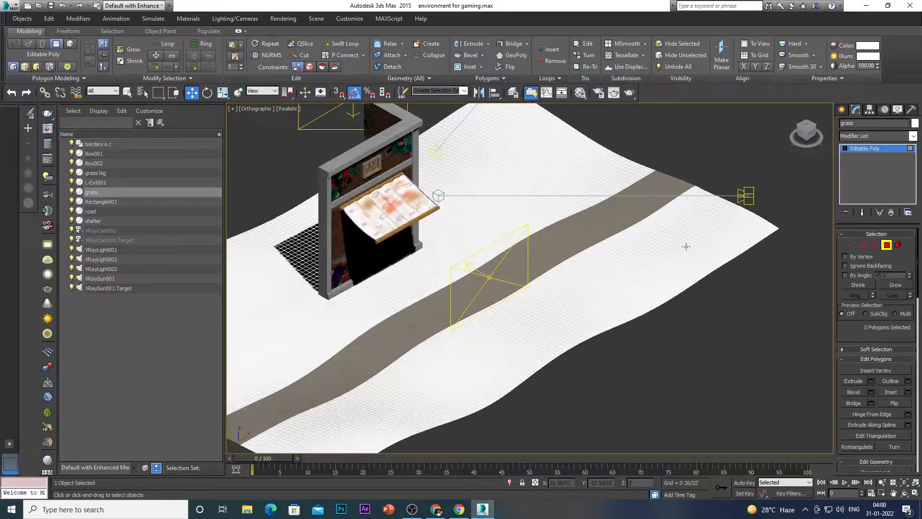
key("t")
scroll(562, 341, "down", 5)
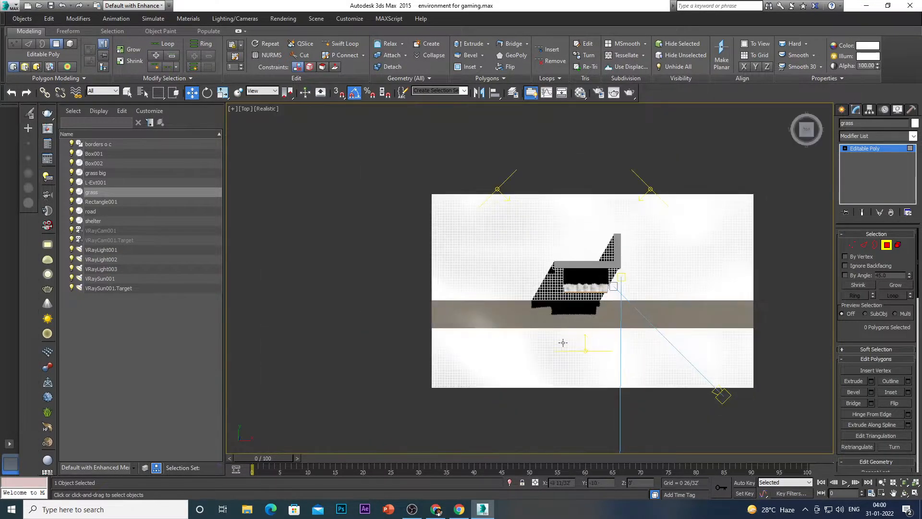
scroll(528, 354, "up", 1)
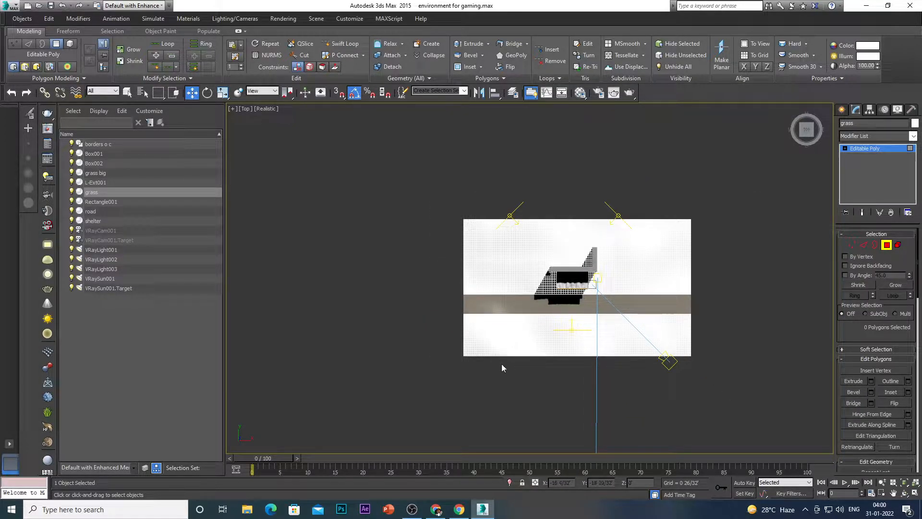
scroll(475, 331, "down", 4)
scroll(504, 329, "up", 4)
left_click_drag(396, 308, 725, 375)
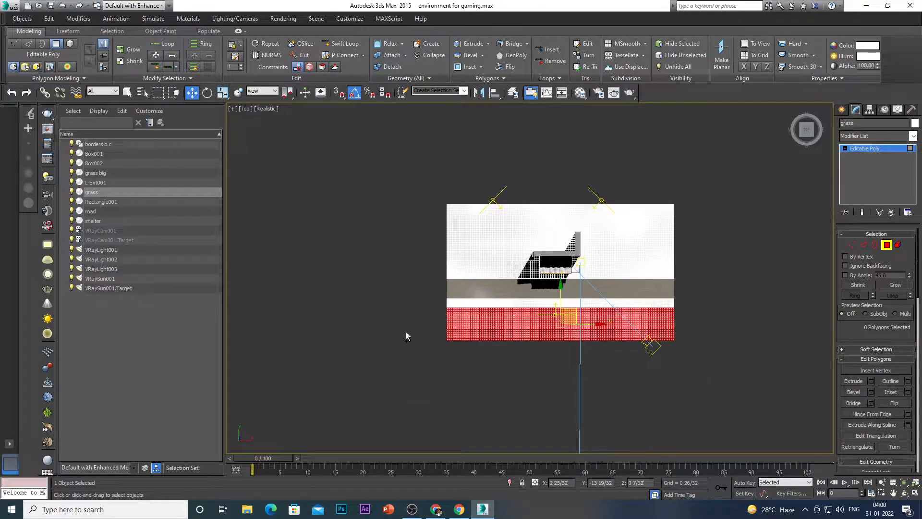
left_click_drag(394, 300, 724, 348)
- Detach the selected strip of ground polygons as a separate object named "soil"
middle_click_drag(545, 370, 786, 338, "alt")
scroll(902, 410, "down", 5)
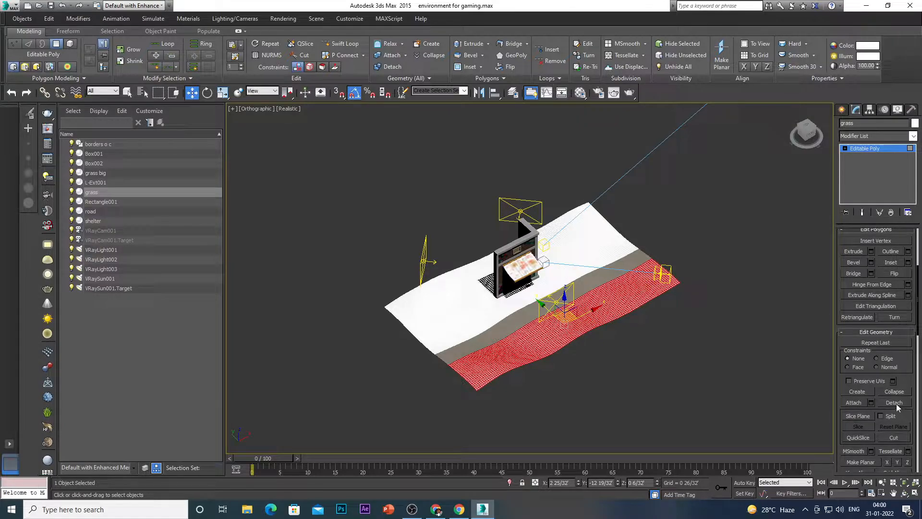
left_click(894, 403)
left_click(472, 242)
key("BackSpace")
key("BackSpace")
key("BackSpace")
key("BackSpace")
key("BackSpace")
key("BackSpace")
key("BackSpace")
key("BackSpace")
key("BackSpace")
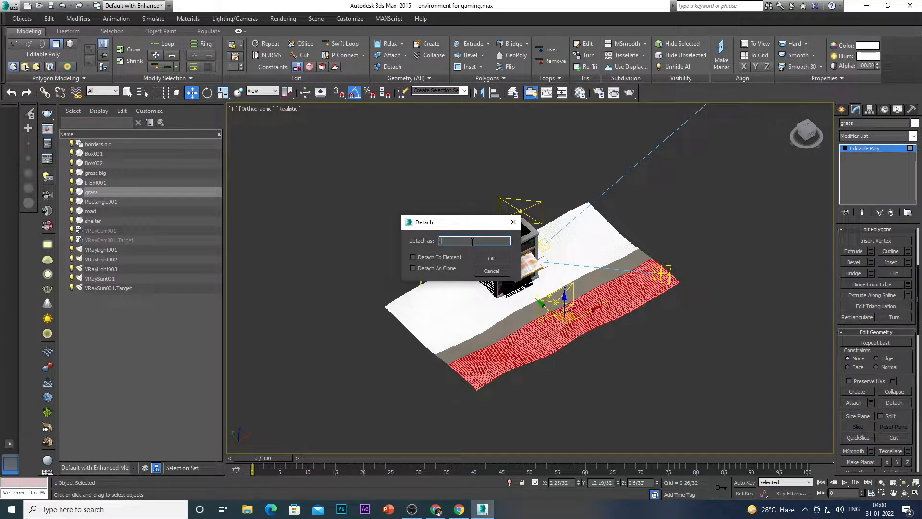
type("soil")
left_click(491, 258)
scroll(585, 330, "up", 3)
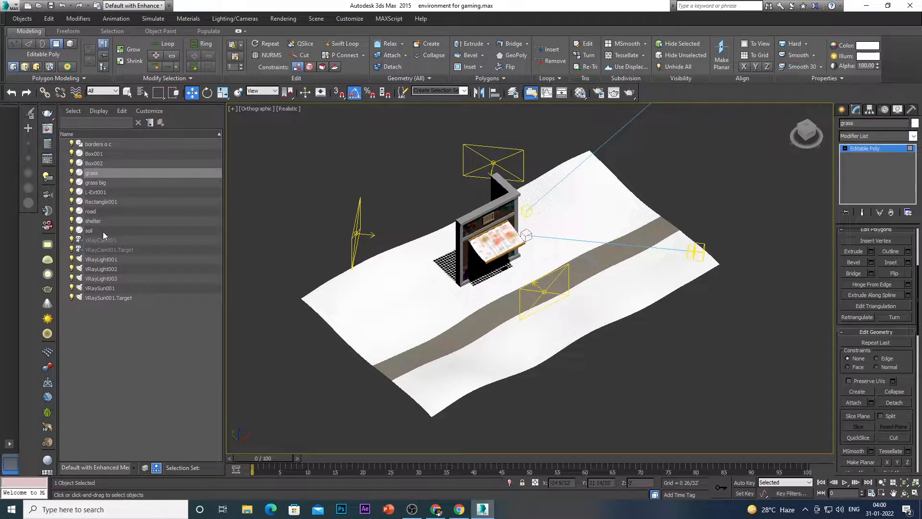
- Check the soil, road, grass and "grass big" objects by selecting each one, and reselect the grass object
left_click(89, 231)
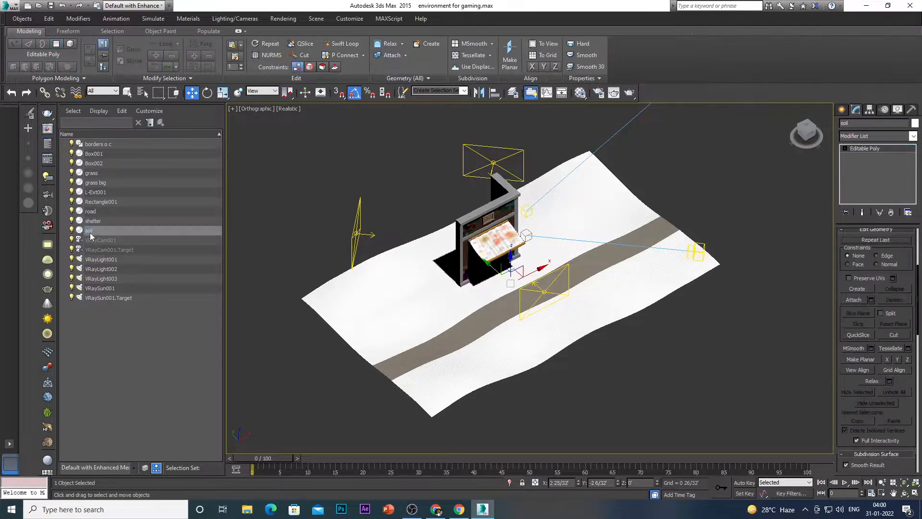
left_click(107, 210)
left_click(110, 174)
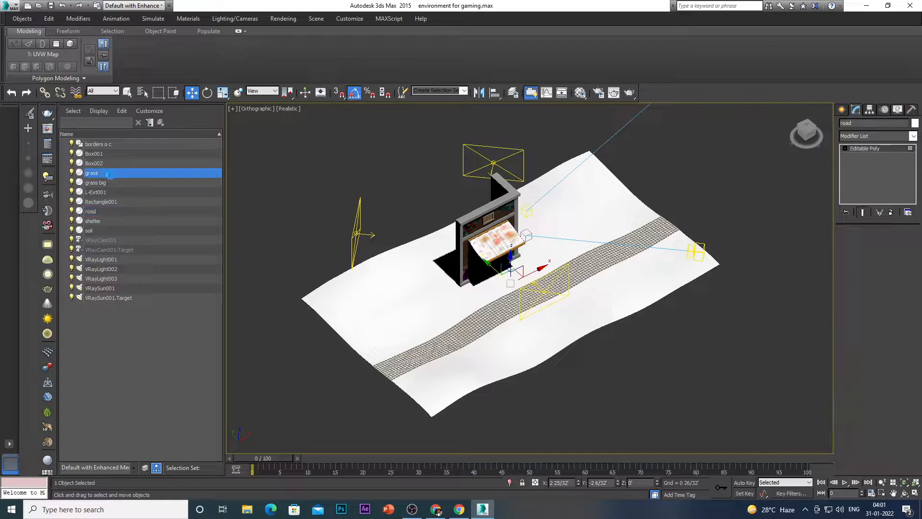
left_click(129, 182)
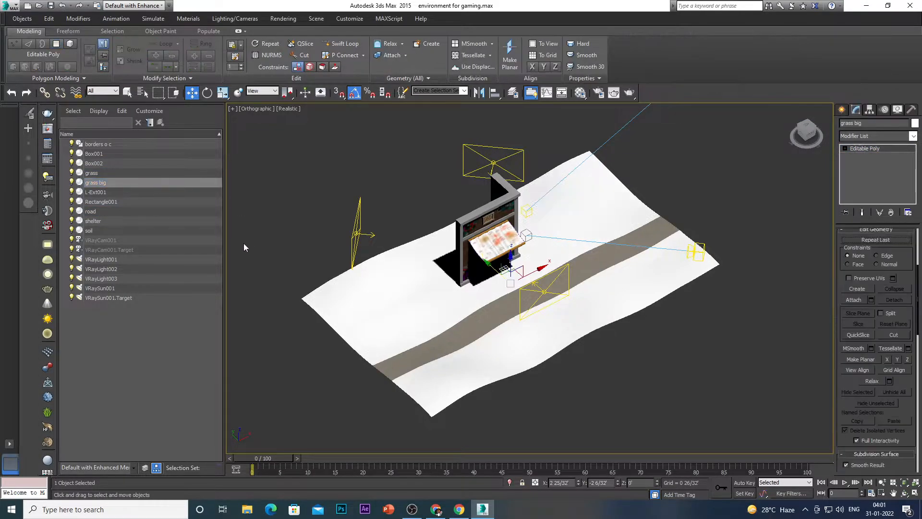
left_click(291, 258)
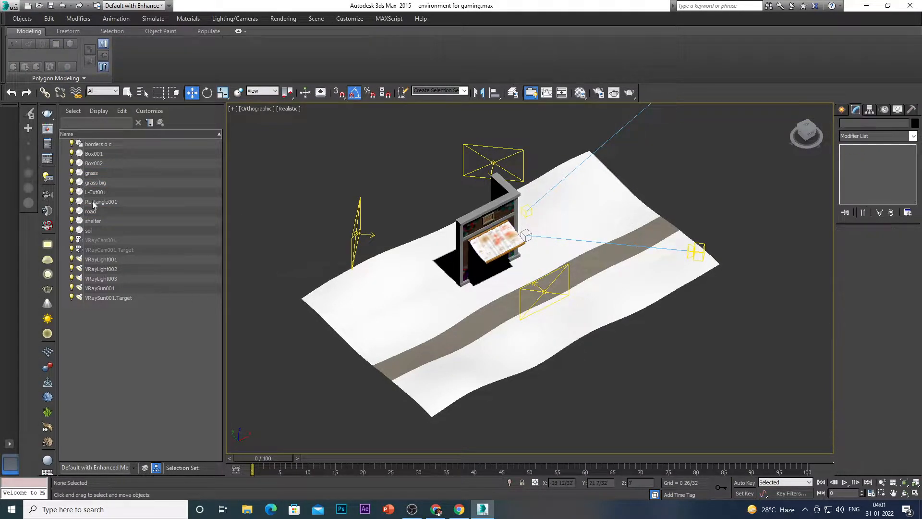
left_click(115, 173)
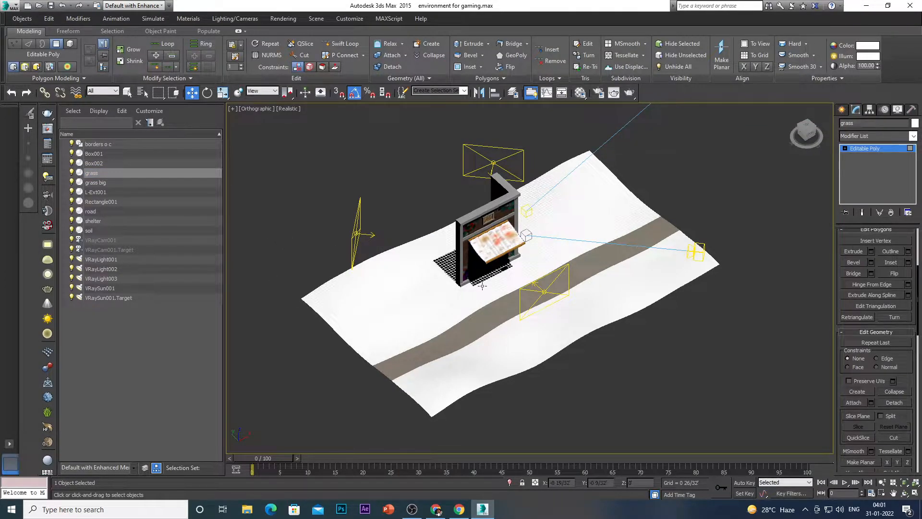
- Turn the first unused material slot, after the green-and-black sample, into a VRayMtl material
scroll(543, 278, "down", 2)
key("m")
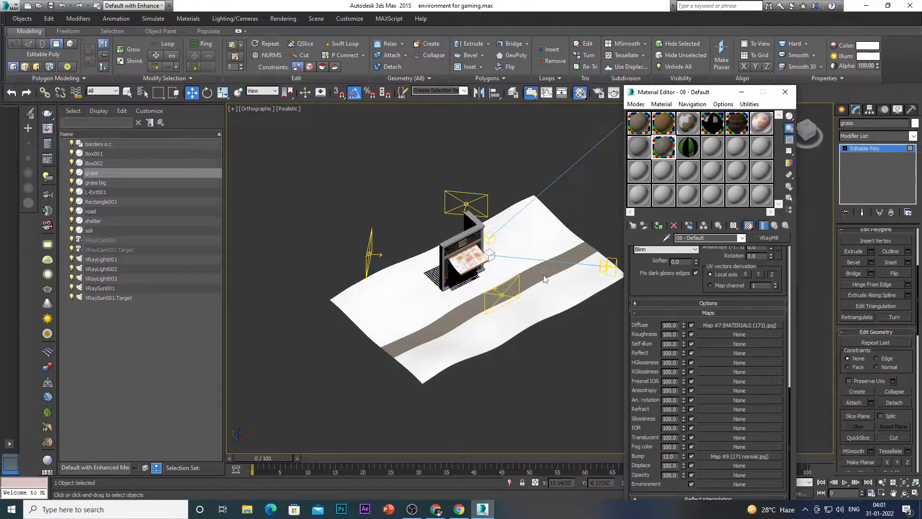
left_click(708, 151)
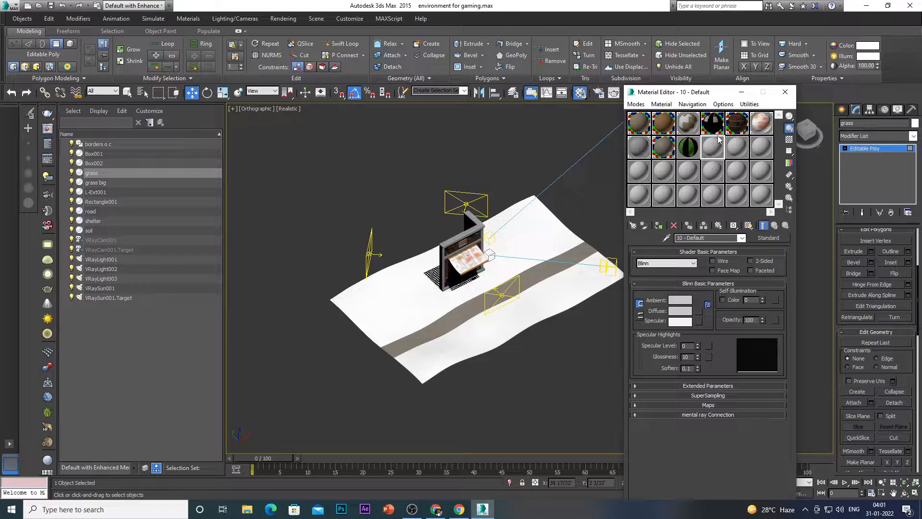
left_click_drag(723, 96, 695, 126)
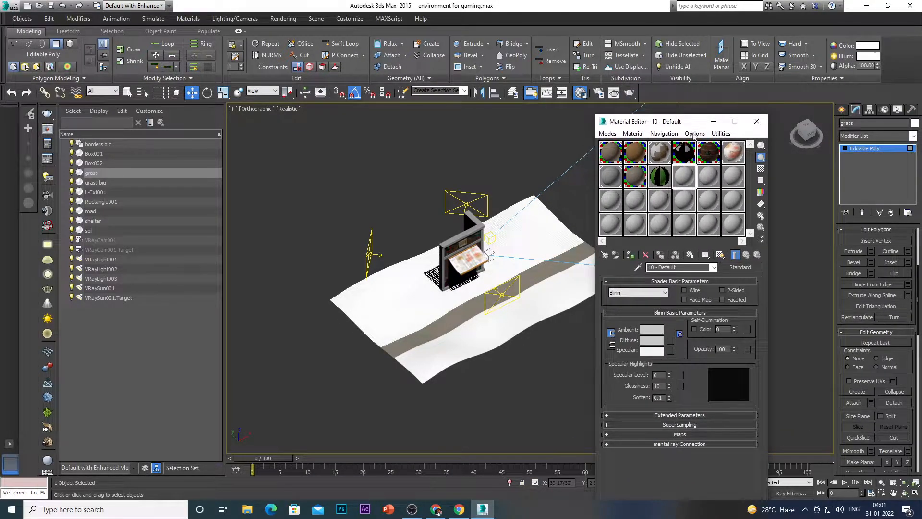
left_click(739, 268)
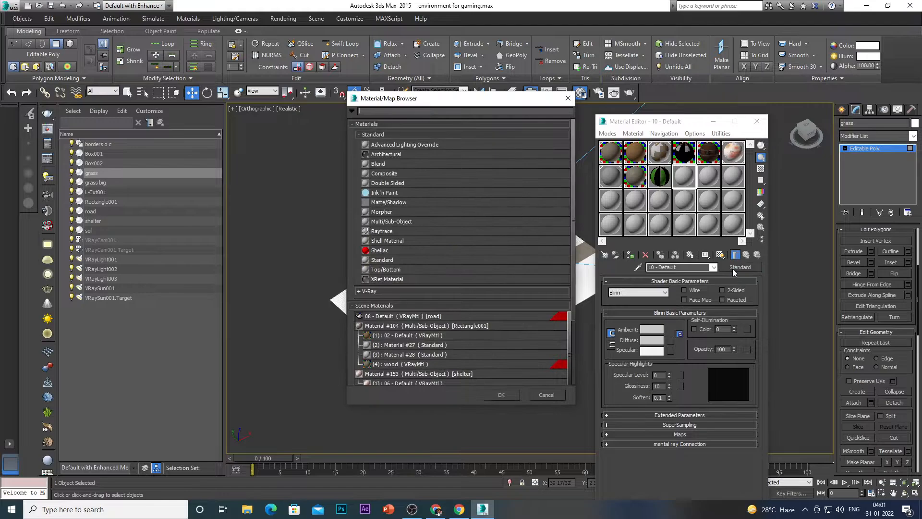
left_click(437, 292)
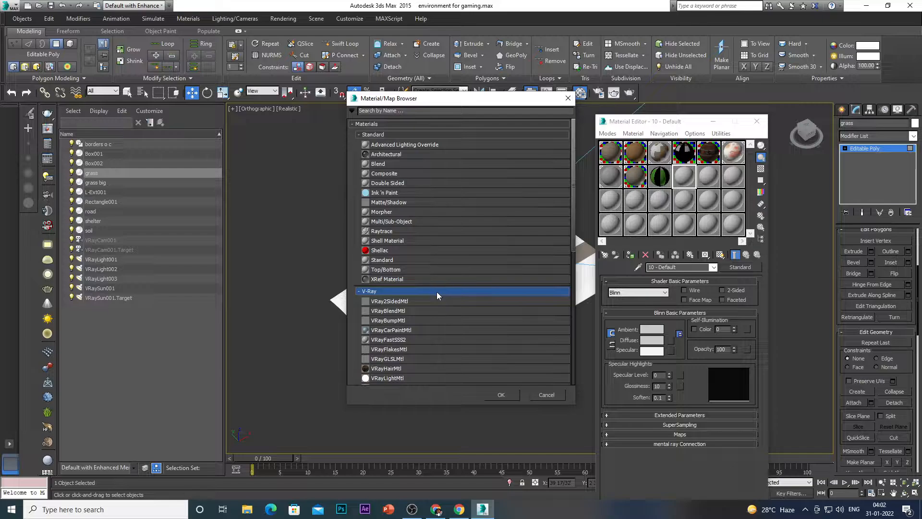
scroll(406, 333, "down", 2)
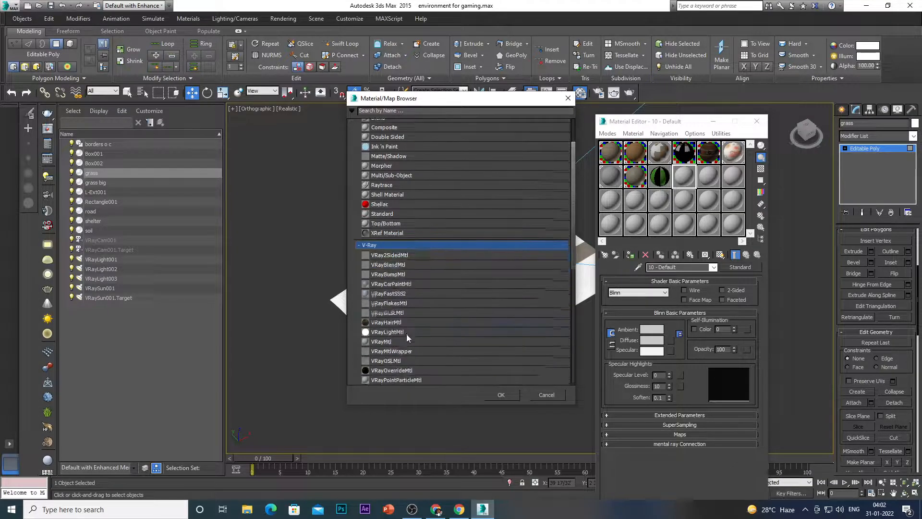
left_click(411, 342)
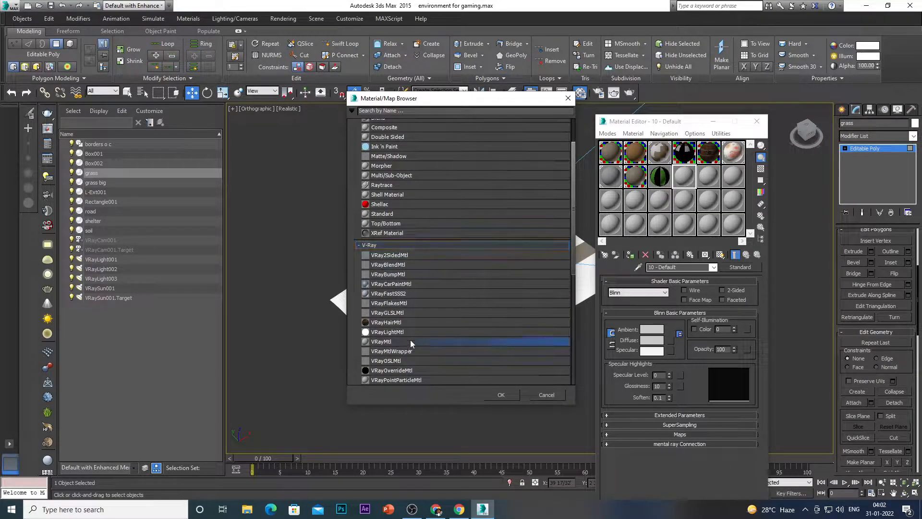
left_click(510, 394)
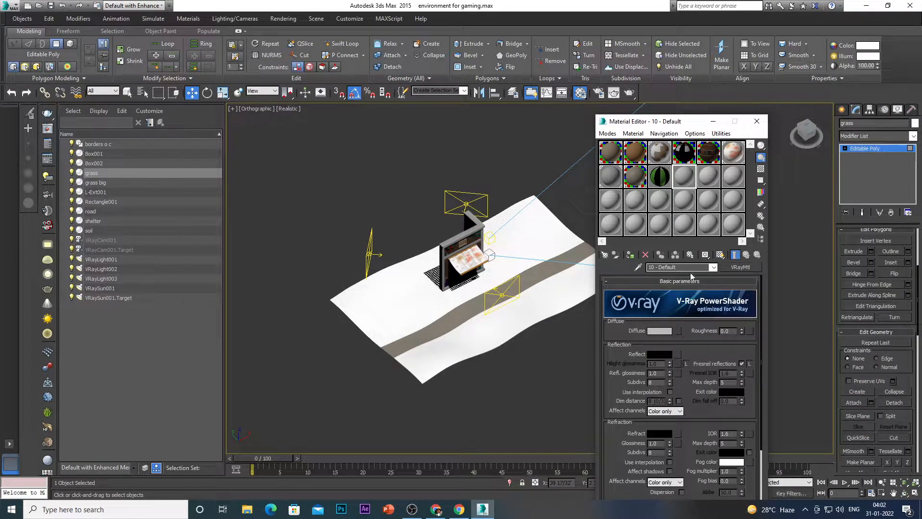
- Rename the new VRayMtl material as "soil"
key("BackSpace")
key("BackSpace")
key("BackSpace")
key("BackSpace")
key("BackSpace")
key("BackSpace")
key("BackSpace")
key("BackSpace")
key("BackSpace")
key("BackSpace")
key("BackSpace")
key("BackSpace")
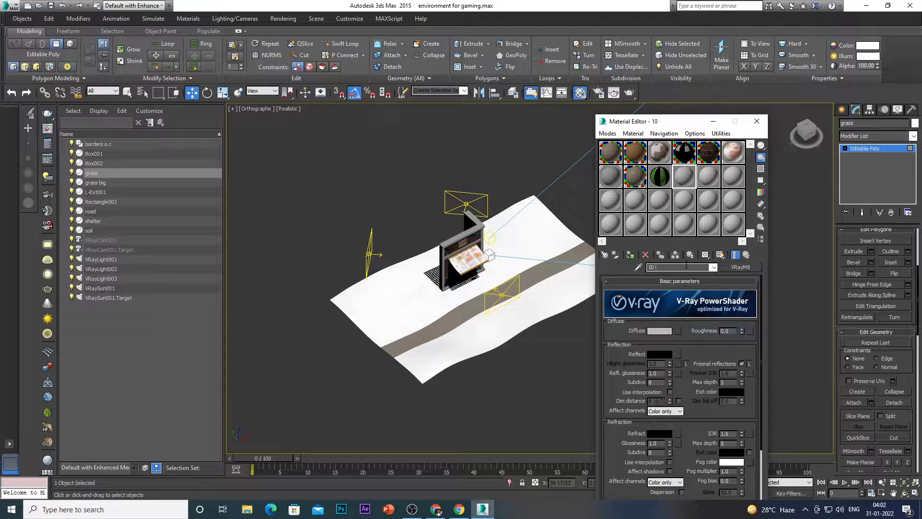
type("soil")
- Add a Bitmap map to the soil material's diffuse channel and browse to the "material" folder in the material library on drive D
left_click(679, 331)
left_click(422, 145)
left_click(501, 394)
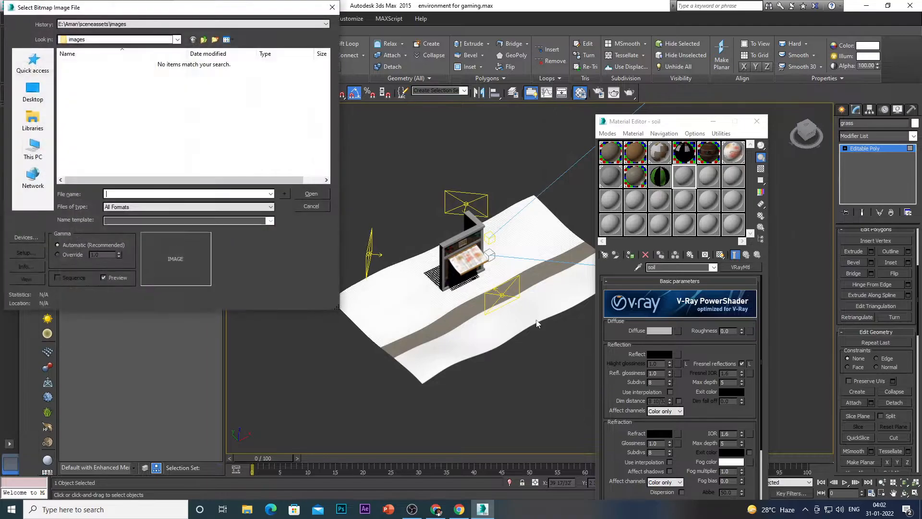
left_click(32, 149)
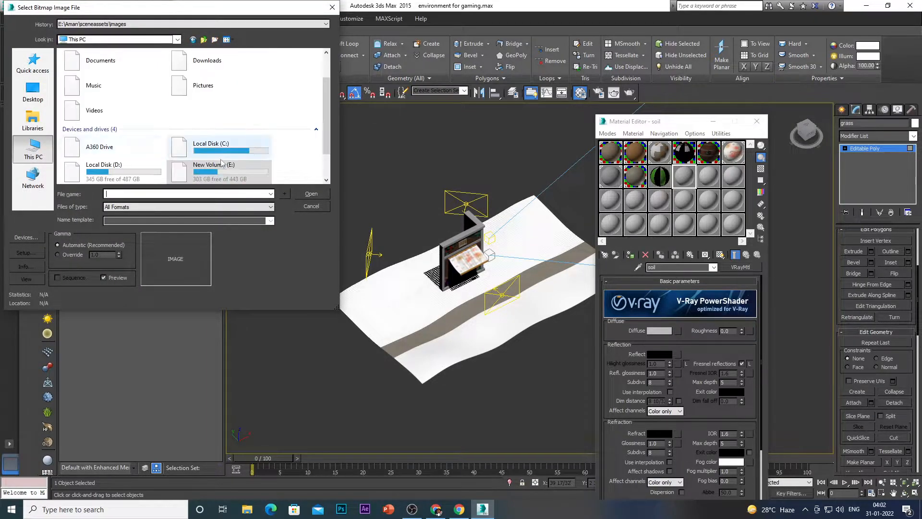
scroll(214, 159, "down", 1)
double_click(98, 131)
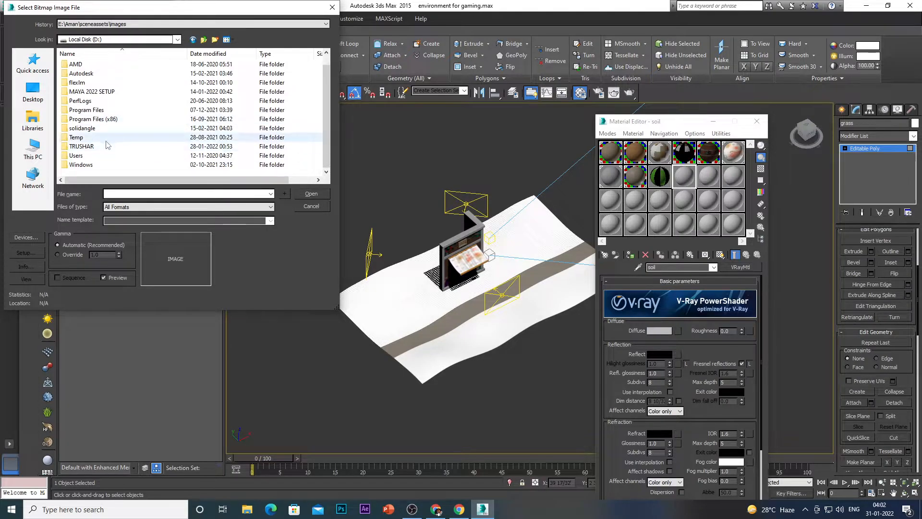
double_click(81, 146)
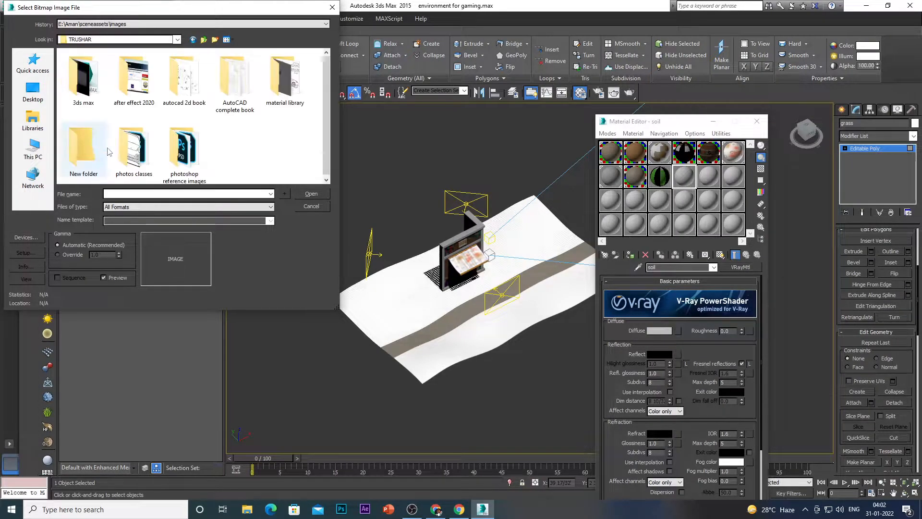
left_click(278, 89)
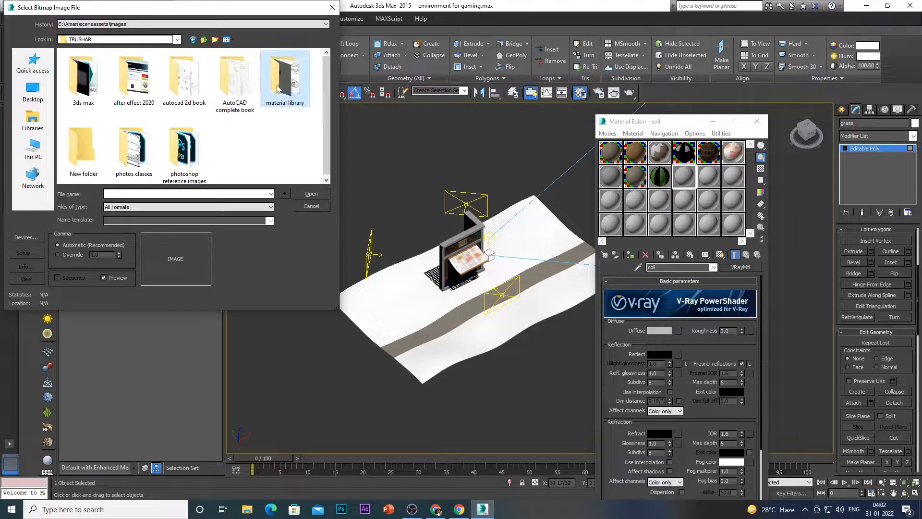
double_click(278, 90)
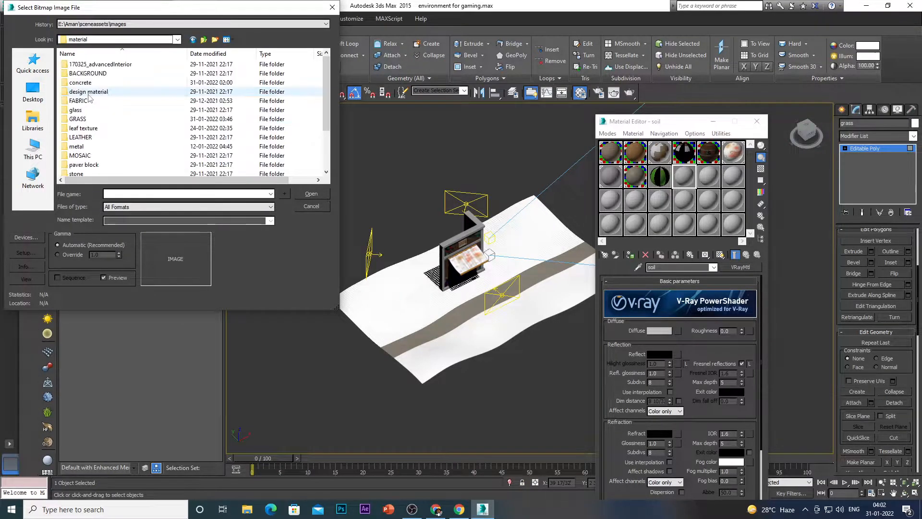
scroll(92, 130, "down", 2)
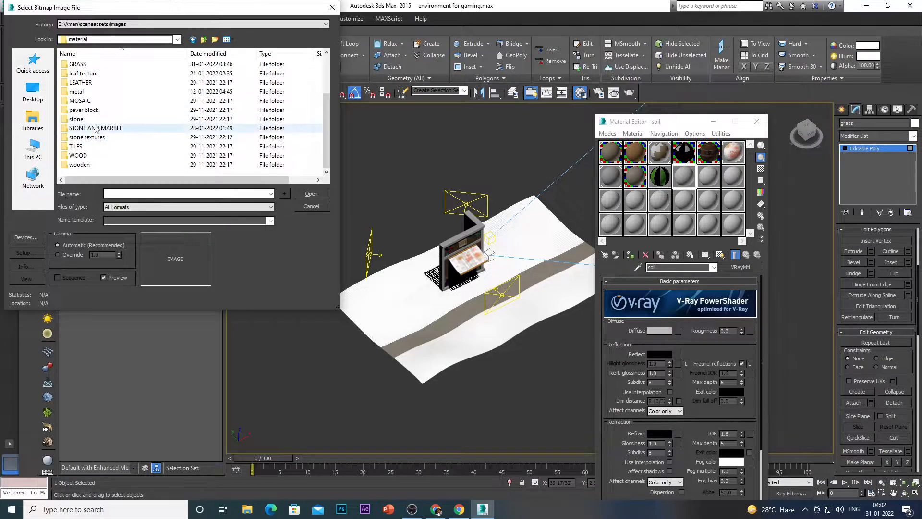
double_click(96, 128)
left_click(102, 153)
scroll(143, 145, "down", 3)
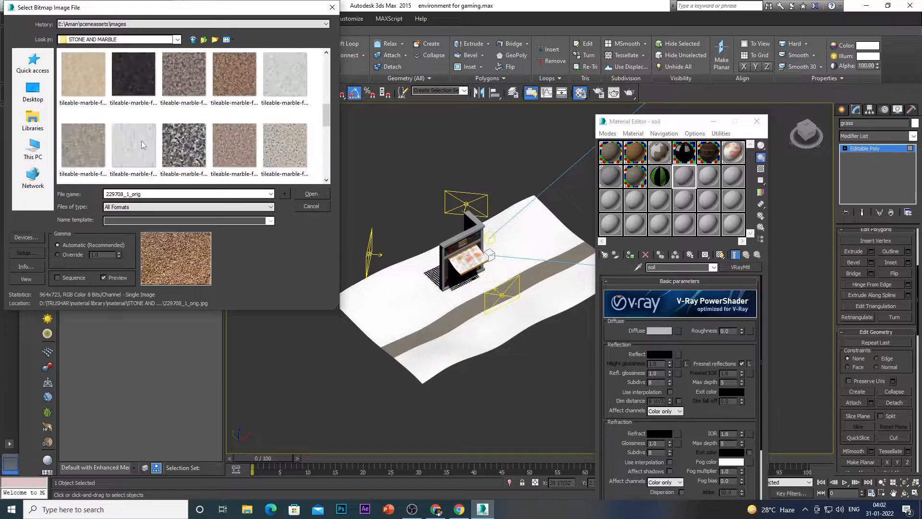
scroll(143, 146, "up", 3)
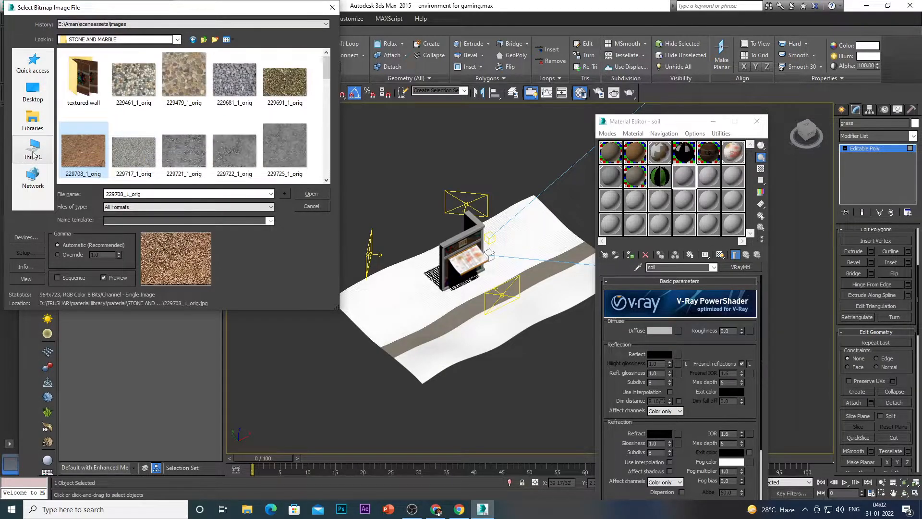
left_click(193, 39)
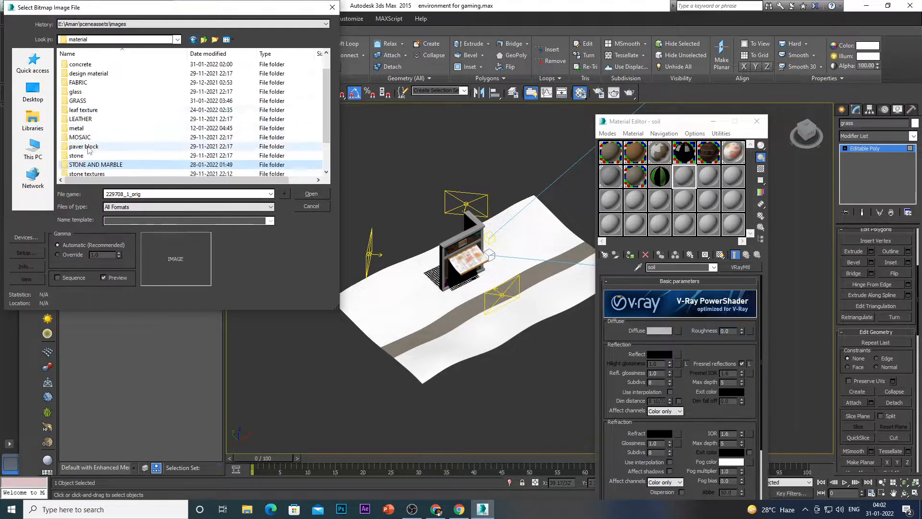
- Load the soil image from the GRASS folder as the diffuse bitmap
double_click(79, 101)
scroll(207, 146, "down", 5)
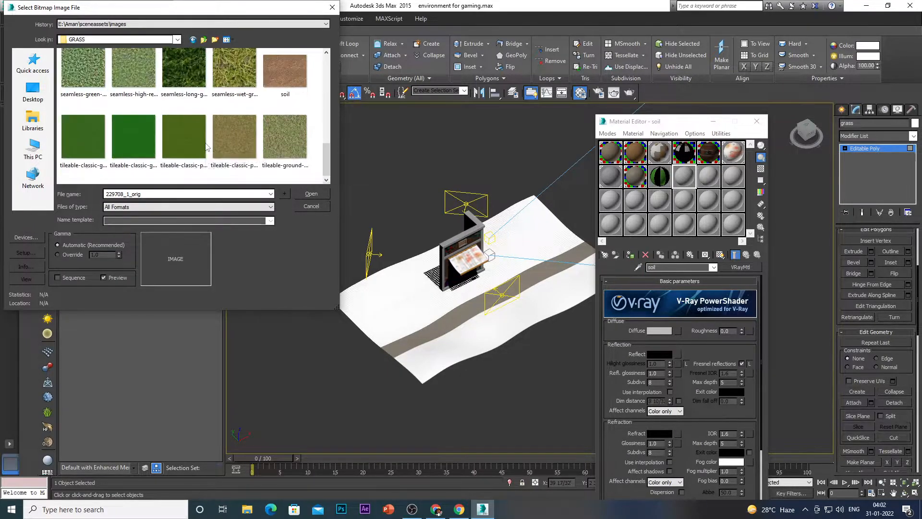
left_click(277, 88)
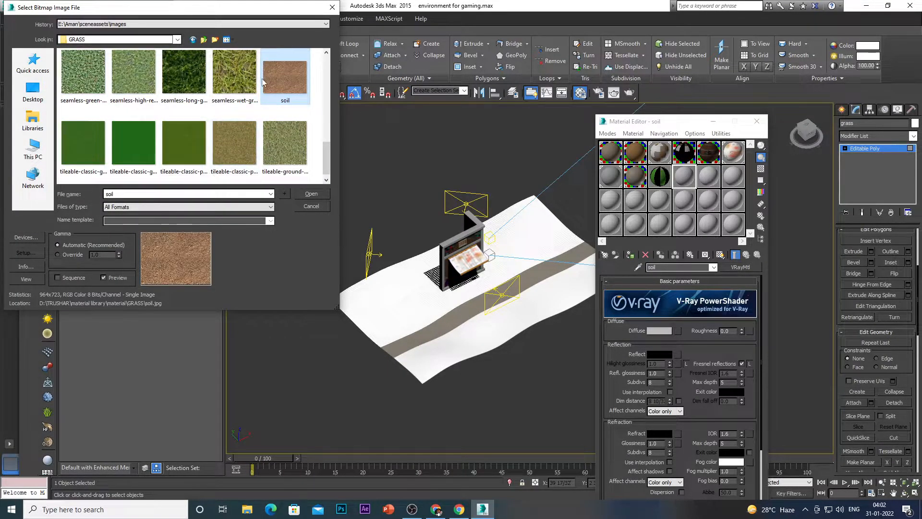
left_click(311, 196)
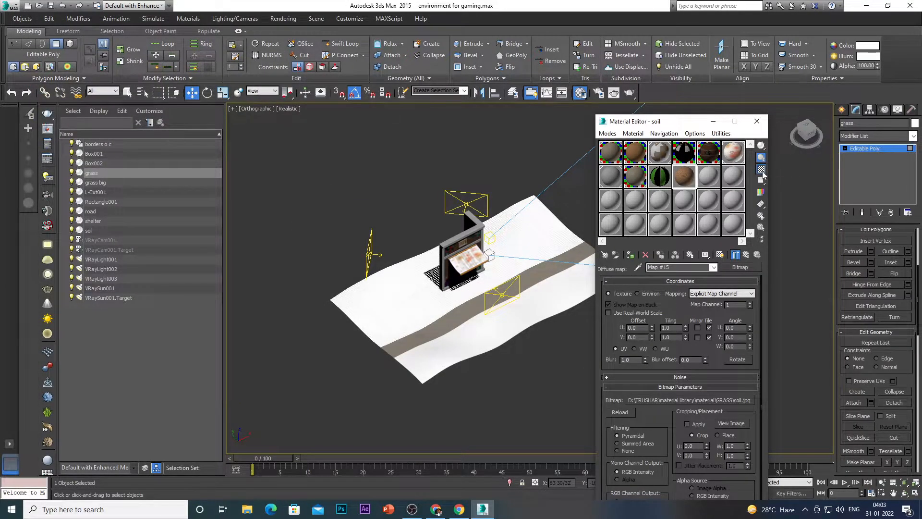
- Assign the soil material to the soil object and display its texture shaded in the viewport
scroll(464, 295, "down", 5)
scroll(464, 294, "up", 5)
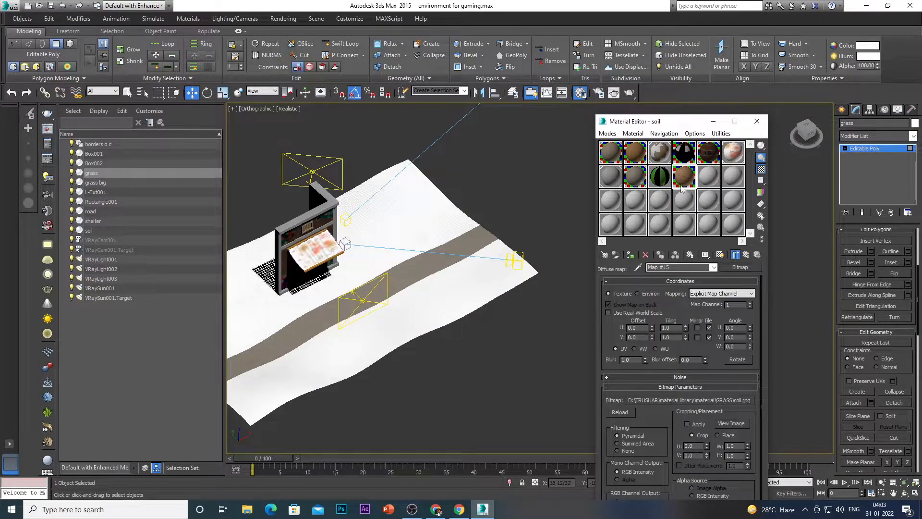
scroll(455, 292, "down", 5)
scroll(455, 292, "up", 2)
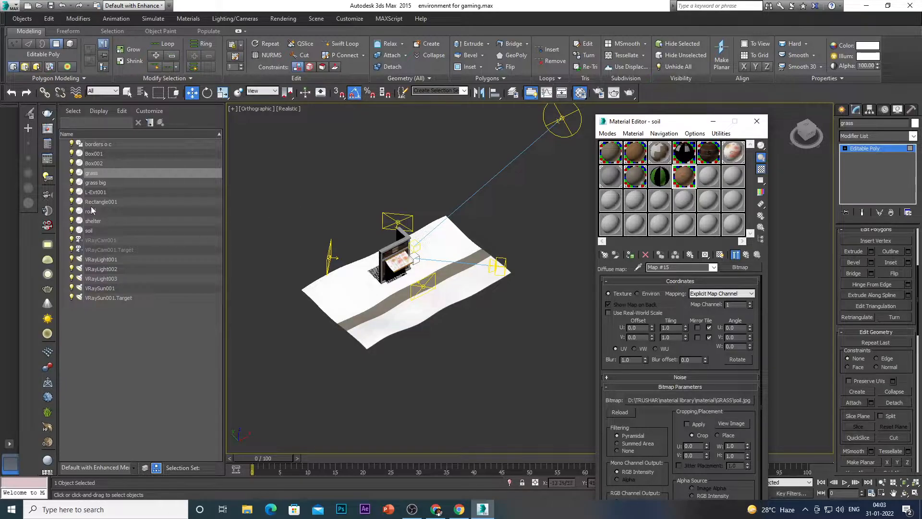
left_click(99, 231)
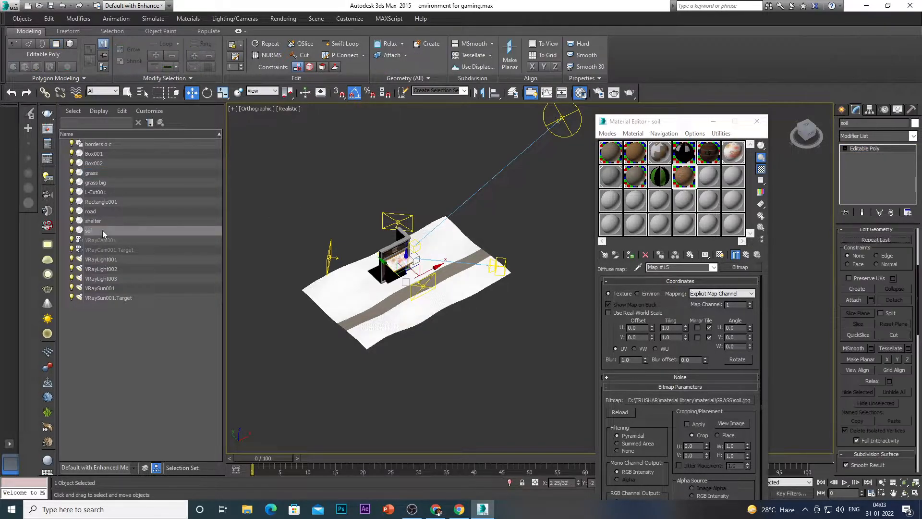
scroll(478, 288, "up", 2)
scroll(457, 288, "up", 2)
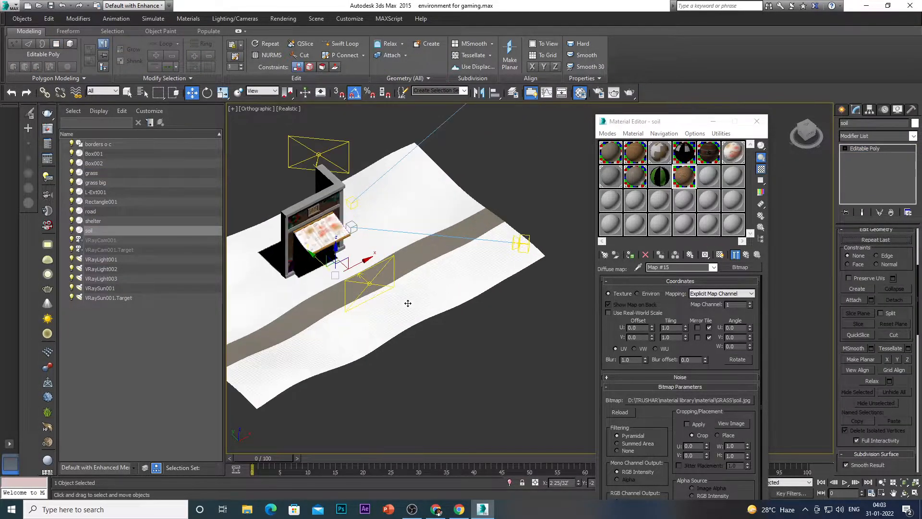
left_click(720, 255)
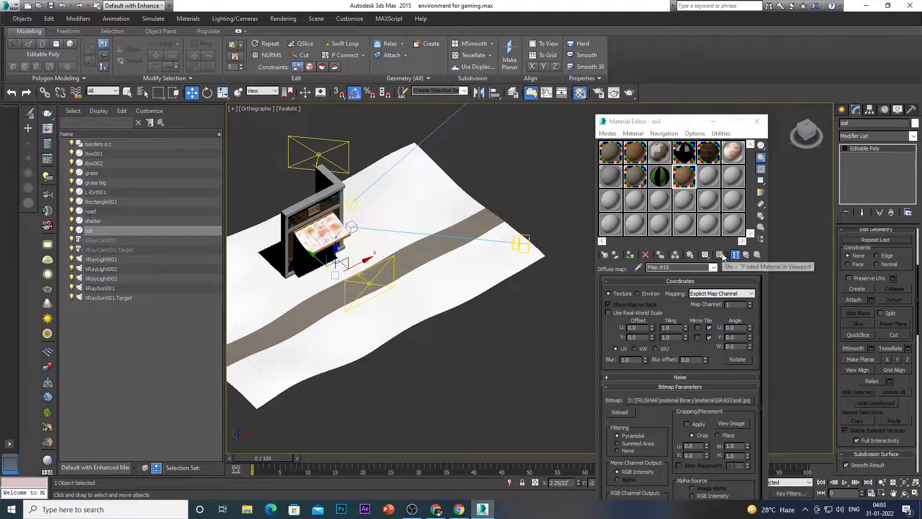
left_click(630, 255)
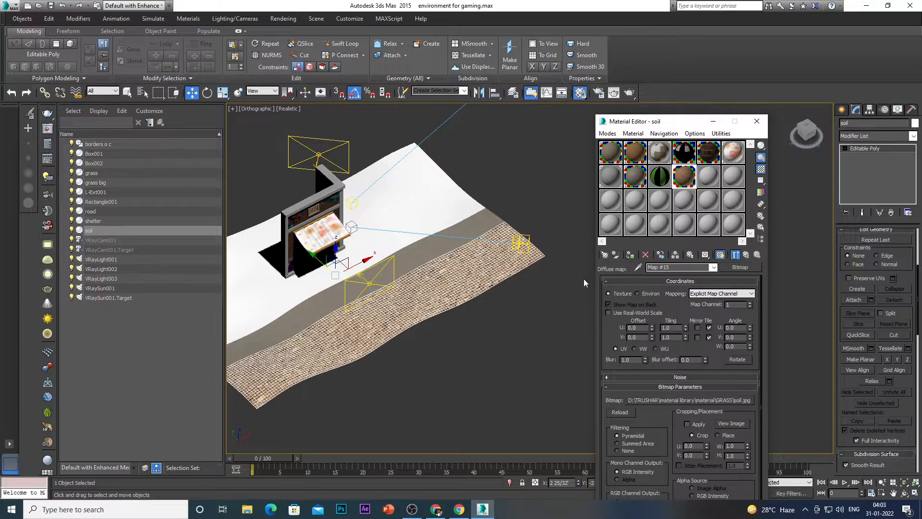
- Deselect the soil object and examine the scale of its texture from near and far
left_click(518, 333)
scroll(490, 308, "up", 5)
scroll(480, 298, "down", 8)
scroll(464, 281, "up", 4)
scroll(463, 281, "up", 5)
left_click(466, 288)
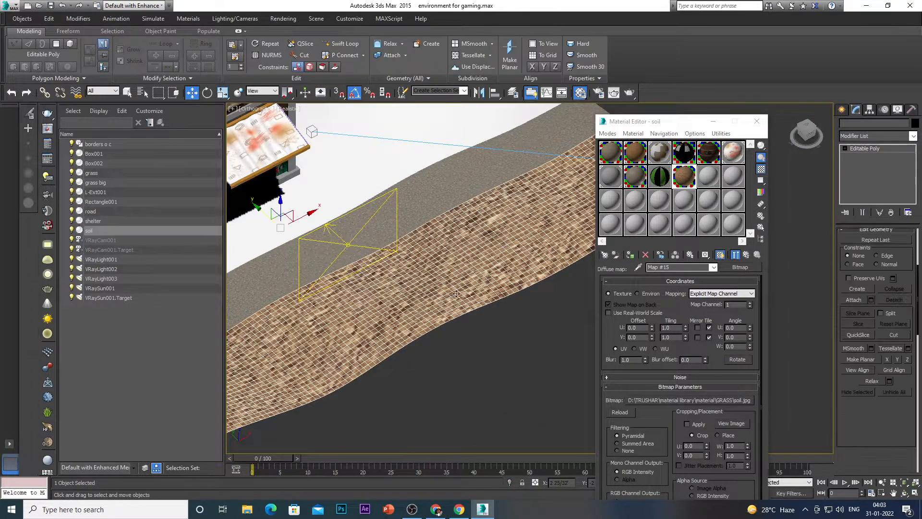
scroll(480, 313, "down", 7)
left_click(497, 324)
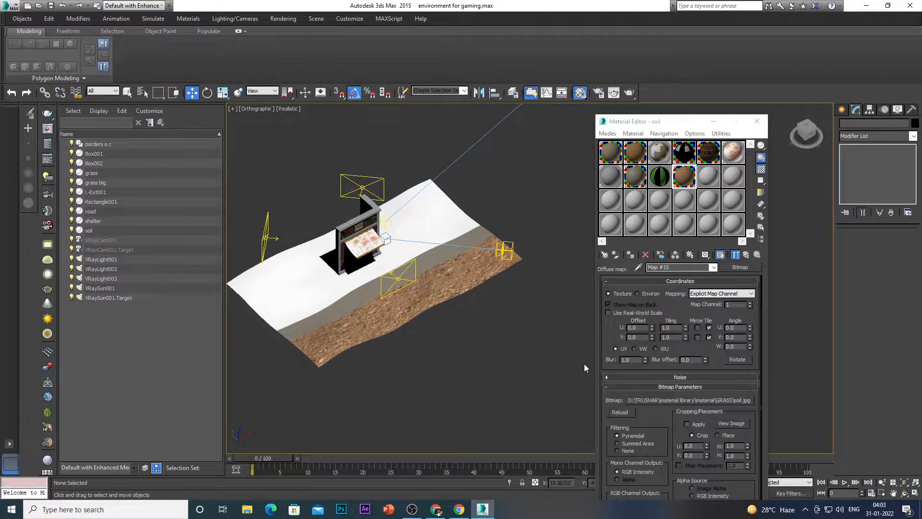
scroll(449, 269, "up", 5)
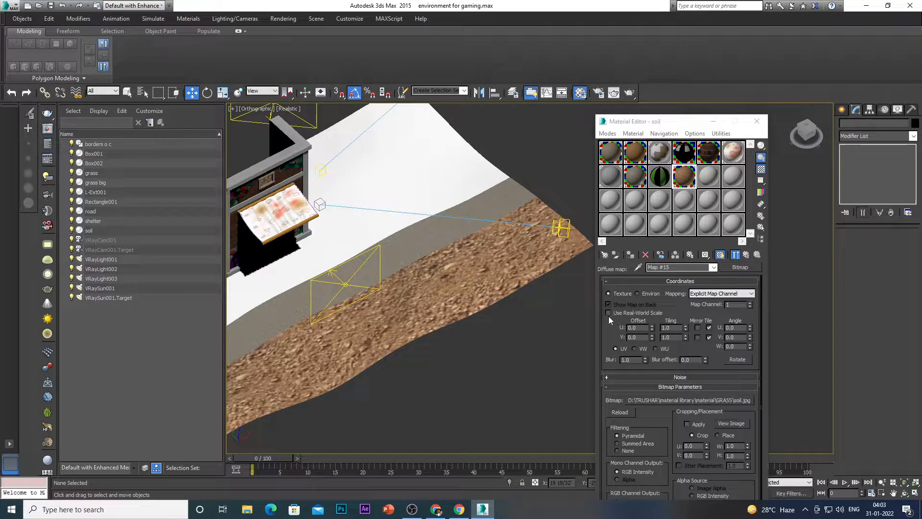
- Enable real-world scale for the soil bitmap and check the texture on the strip beside the road
left_click(609, 313)
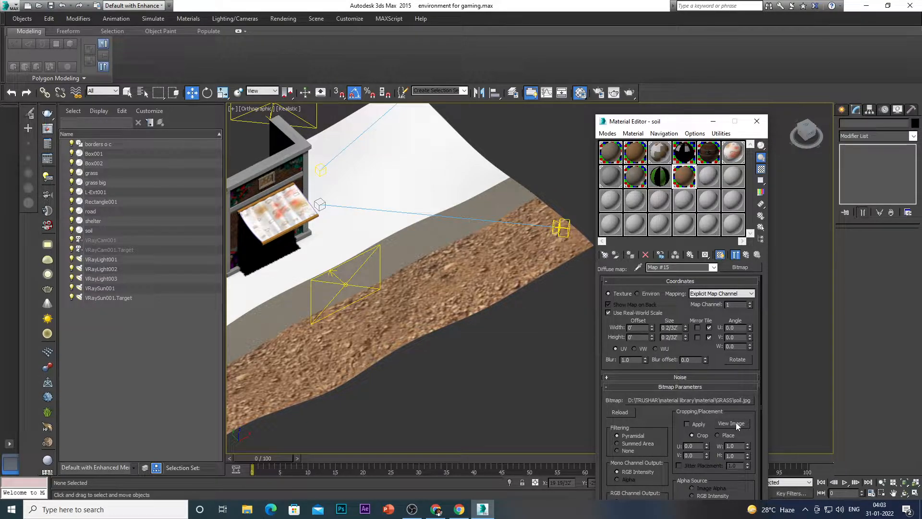
scroll(445, 323, "down", 4)
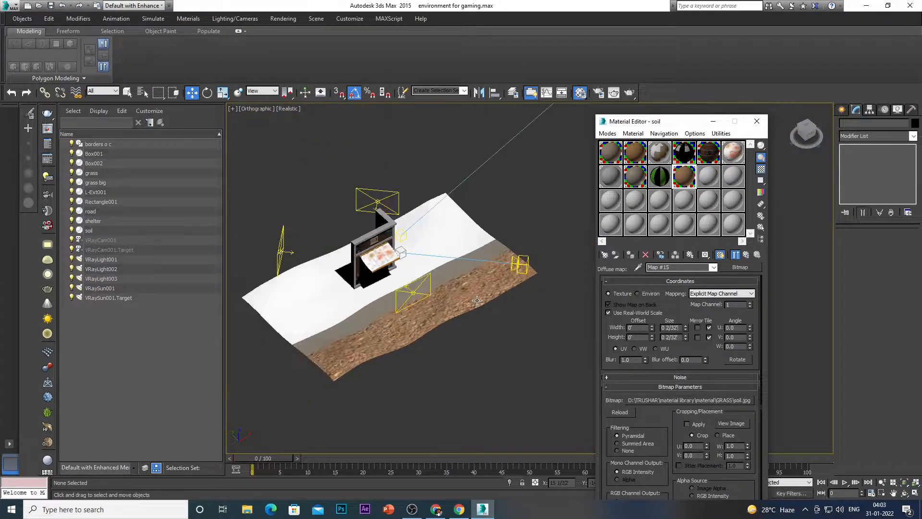
scroll(445, 319, "up", 3)
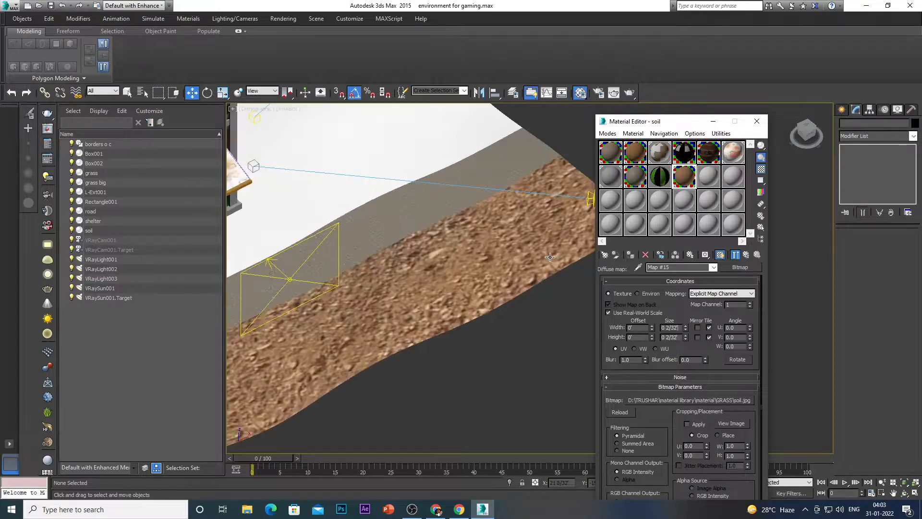
scroll(448, 312, "down", 1)
scroll(447, 311, "up", 2)
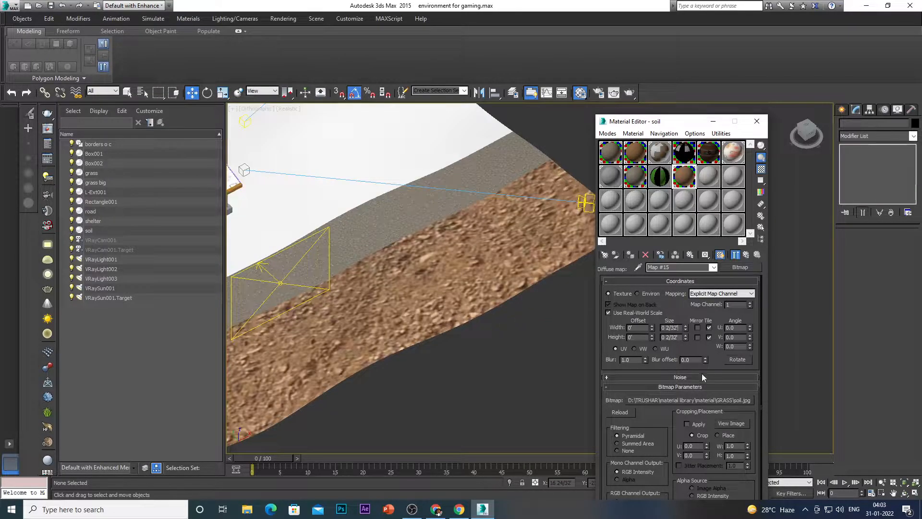
scroll(452, 340, "down", 2)
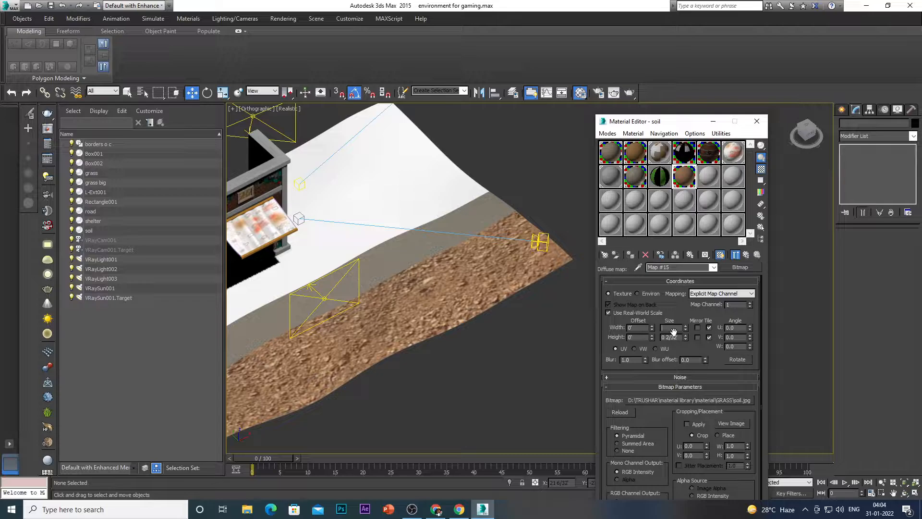
double_click(673, 329)
left_click(679, 313)
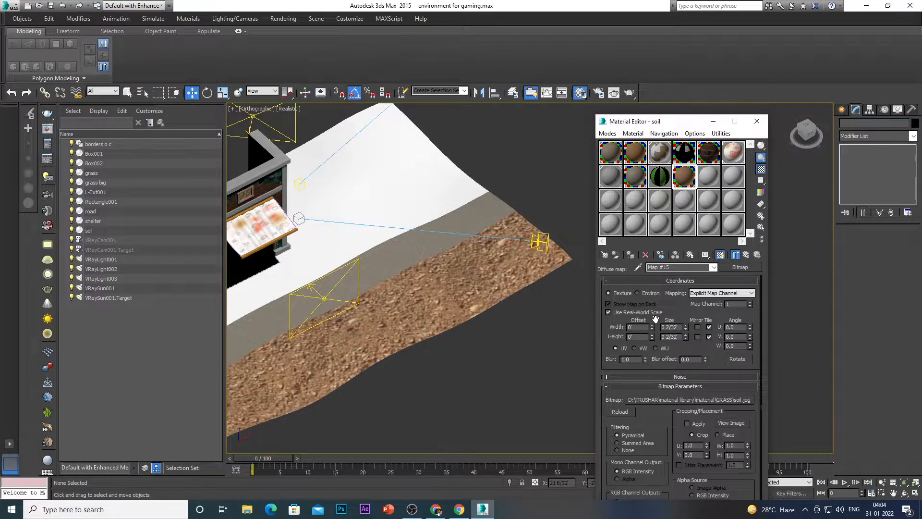
scroll(444, 306, "down", 4)
scroll(461, 311, "up", 1)
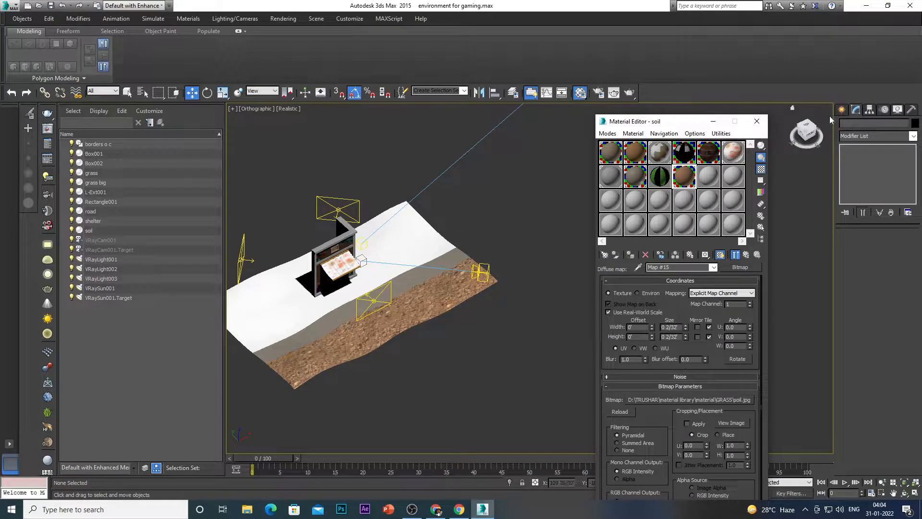
- Close the Material Editor and add a UVW Map modifier to the soil object
left_click(757, 121)
scroll(471, 310, "up", 3)
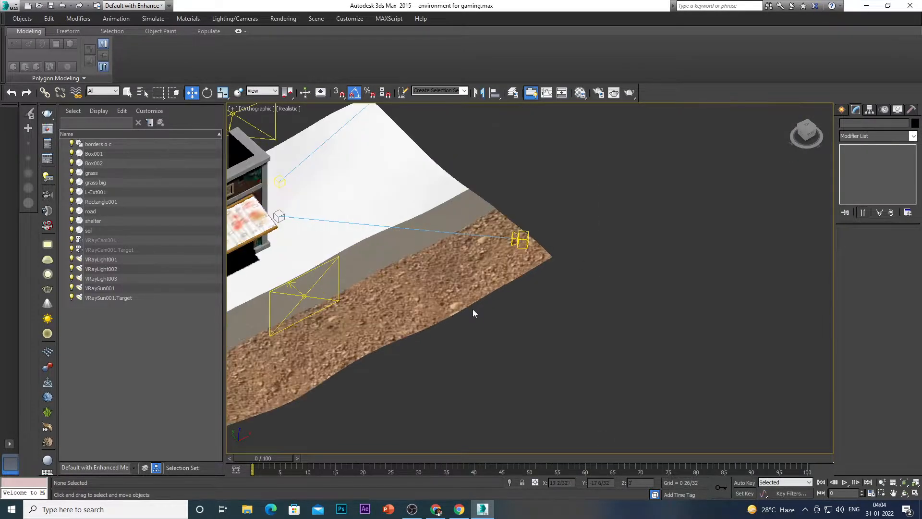
left_click(432, 286)
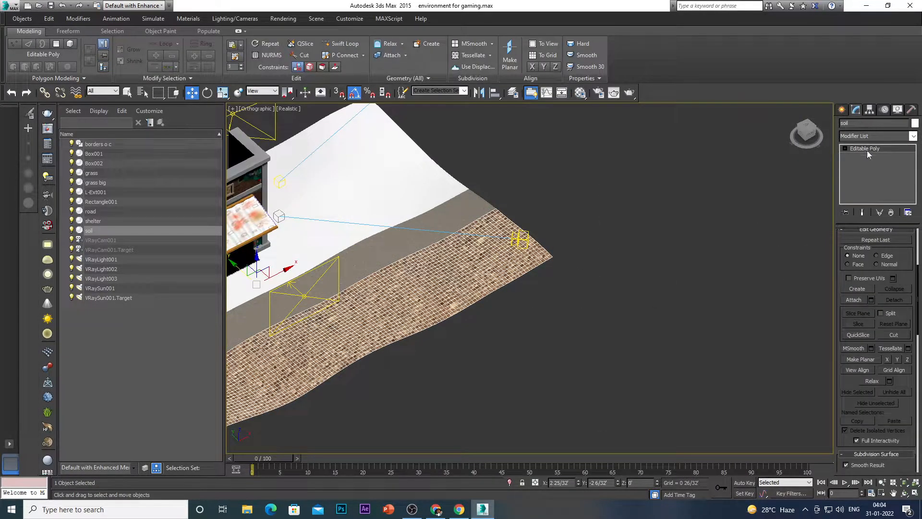
left_click(892, 137)
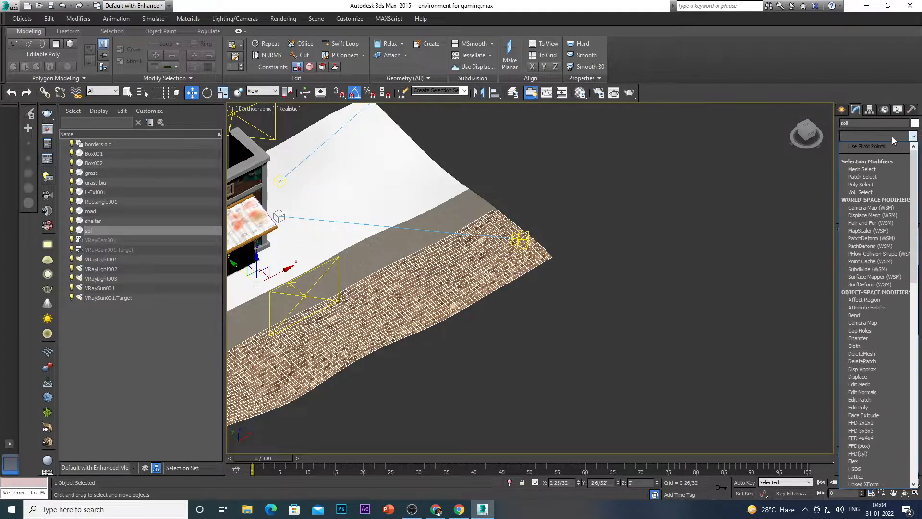
key("u")
key("u")
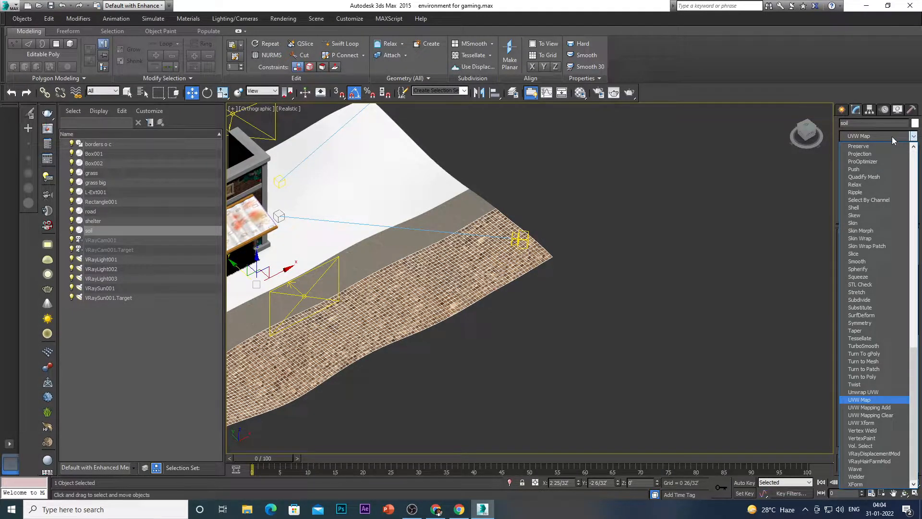
left_click(872, 399)
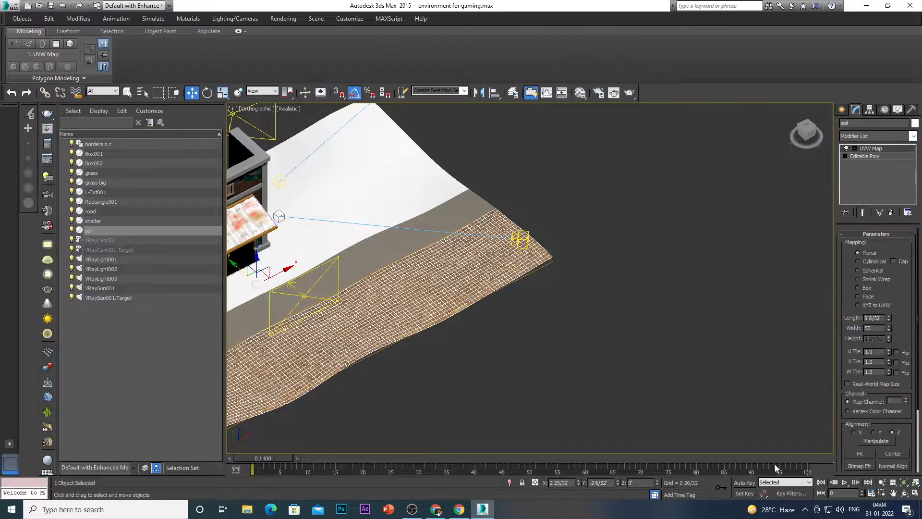
- Set the soil's planar UVW mapping to a length of 9 21/32' and a width of 11'
scroll(380, 282, "down", 3)
scroll(380, 281, "up", 4)
scroll(380, 282, "down", 4)
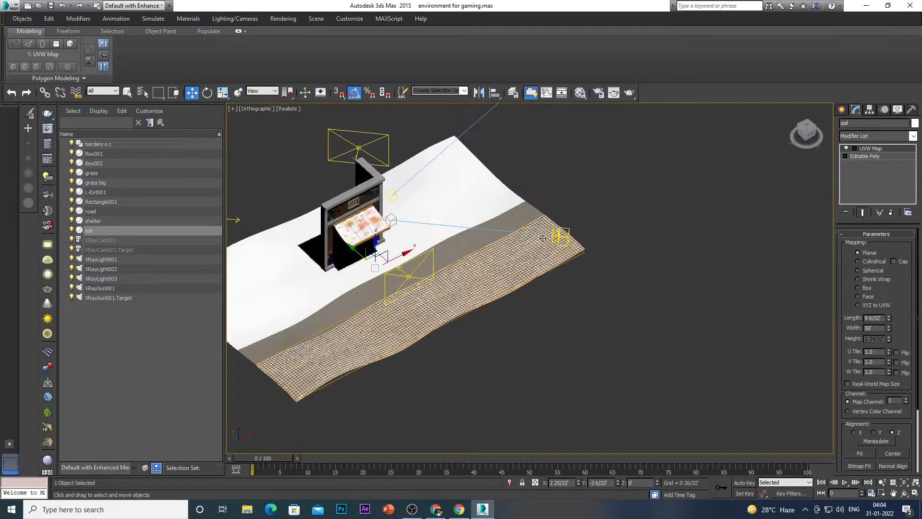
scroll(621, 278, "up", 6)
scroll(607, 272, "up", 2)
scroll(575, 270, "down", 7)
scroll(523, 245, "up", 5)
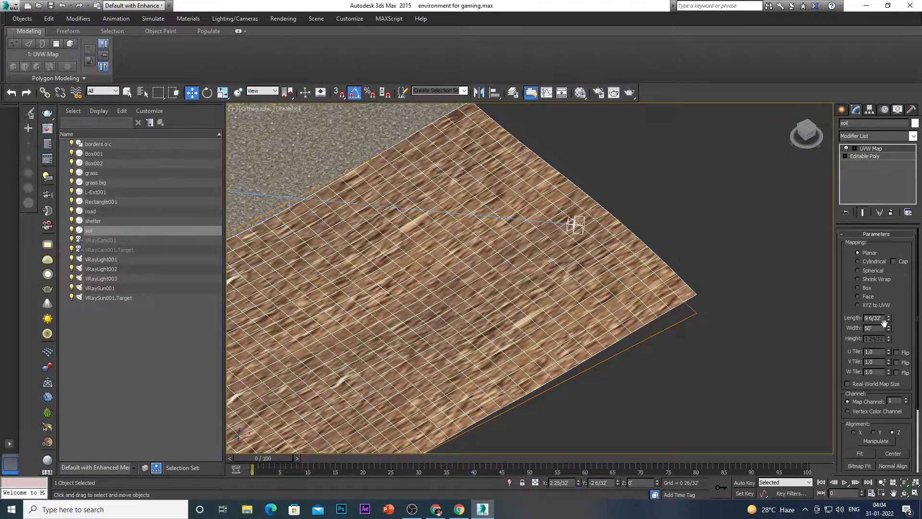
left_click_drag(890, 319, 888, 365)
scroll(552, 208, "down", 10)
scroll(458, 244, "up", 3)
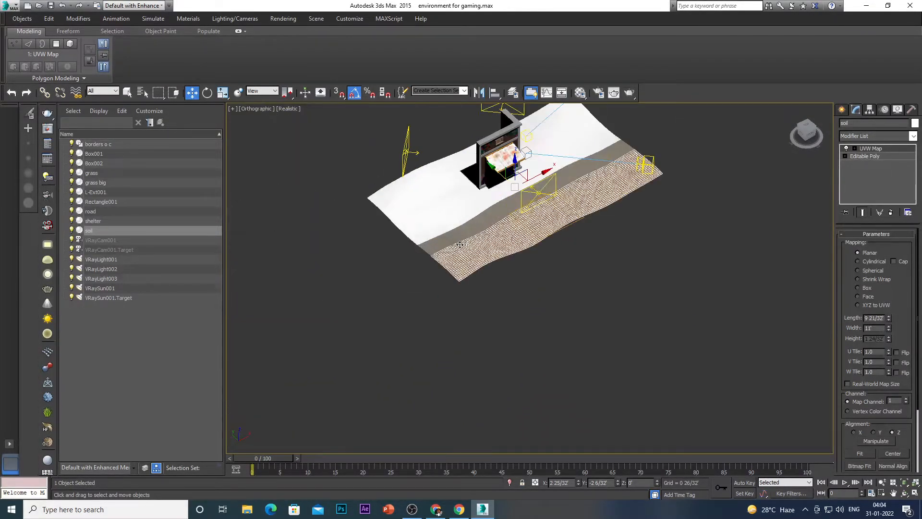
- Examine the scale of the soil texture along the strip and beside the shelter, from near and far
scroll(458, 245, "up", 5)
scroll(610, 212, "up", 3)
scroll(643, 197, "down", 5)
scroll(658, 190, "up", 2)
scroll(663, 210, "down", 4)
scroll(657, 215, "up", 5)
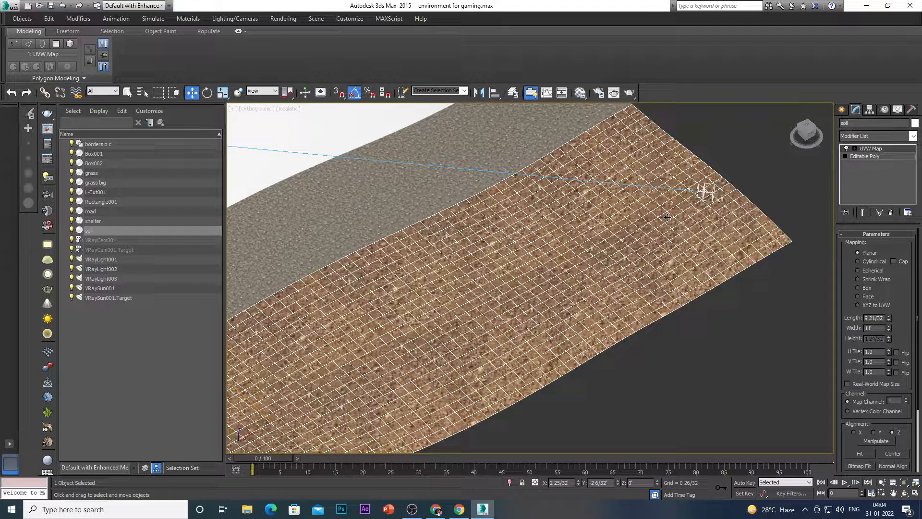
scroll(433, 342, "down", 7)
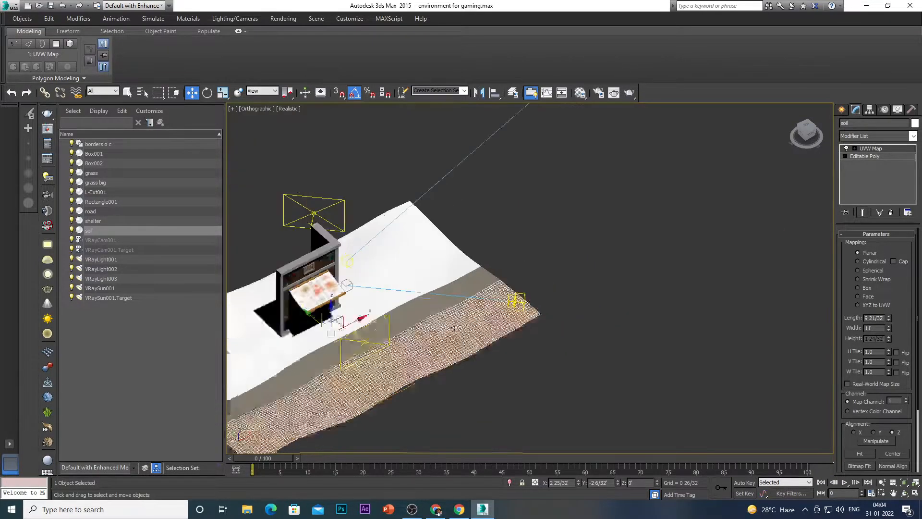
scroll(386, 303, "up", 9)
scroll(336, 294, "down", 4)
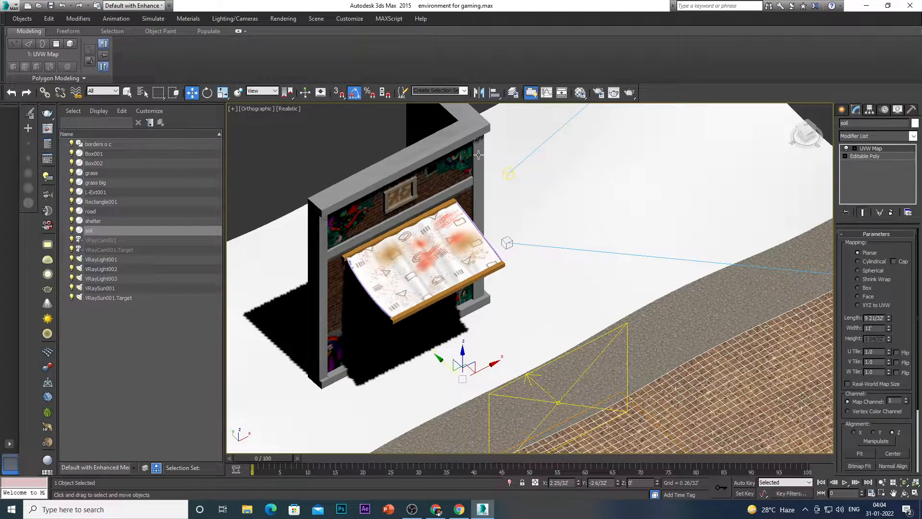
middle_click_drag(488, 225, 369, 188)
scroll(572, 274, "down", 3)
scroll(790, 293, "up", 5)
scroll(603, 214, "down", 2)
scroll(587, 226, "up", 2)
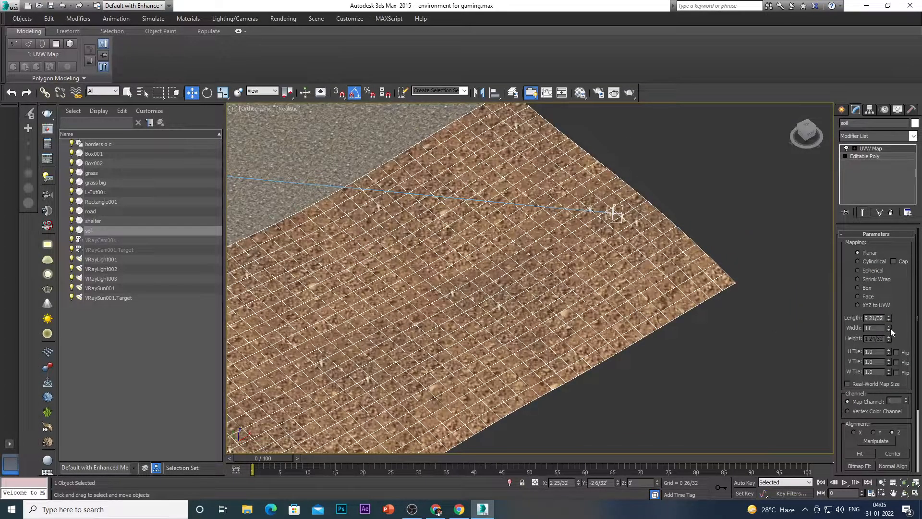
- Try box mapping on the soil, return to planar, and set the mapping length to 10 8/32' and width to 9'
left_click_drag(890, 329, 889, 308)
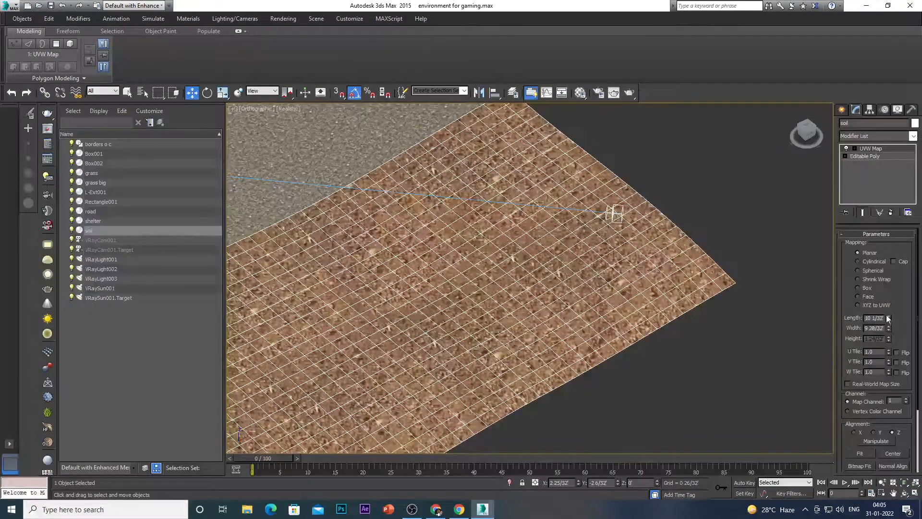
left_click(858, 287)
mouse_move(889, 321)
left_mouse_down()
mouse_move(889, 305)
mouse_move(888, 330)
left_mouse_up()
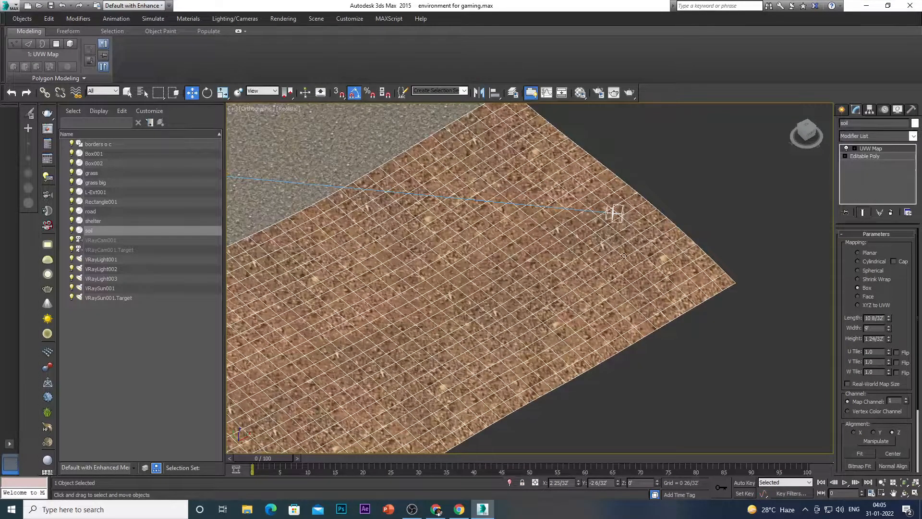
scroll(570, 255, "down", 4)
scroll(596, 279, "up", 3)
left_click(859, 252)
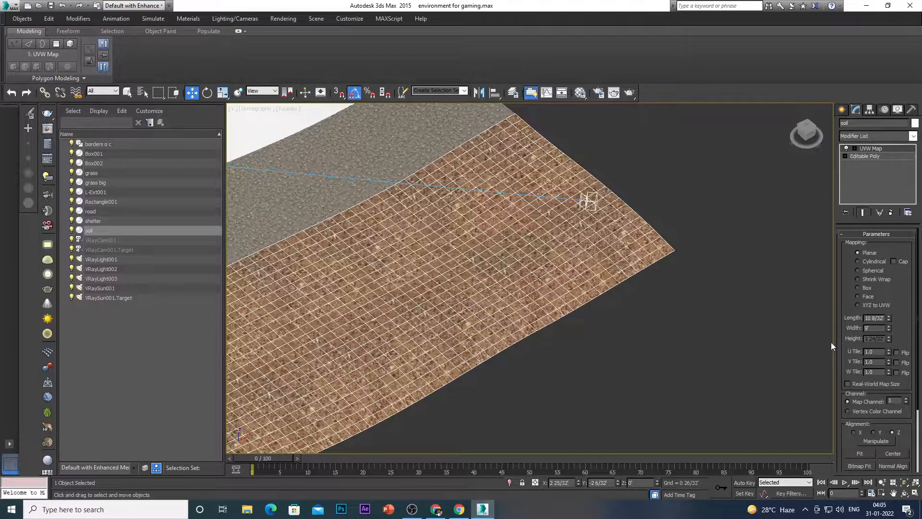
- Try flipping the U, V and W tiling of the soil mapping, then restore the unflipped tiling
left_click(896, 353)
left_click(896, 362)
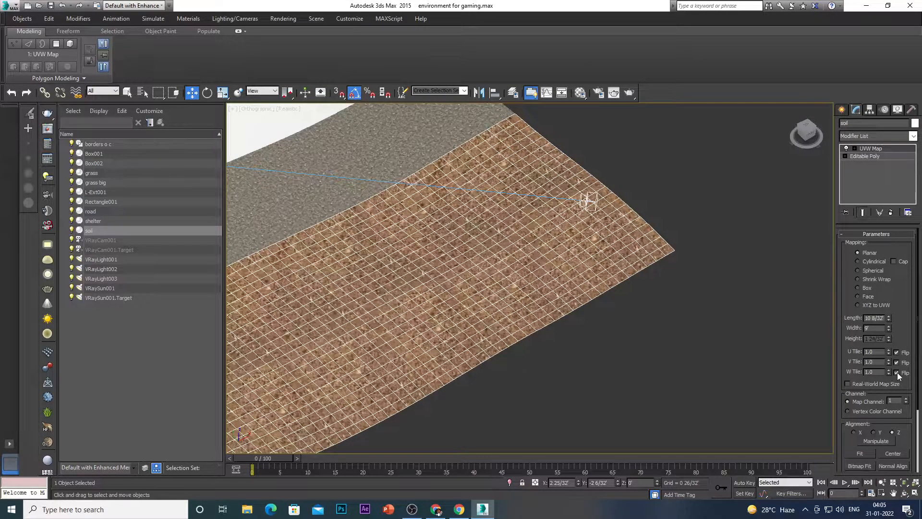
left_click(896, 362)
left_click(896, 352)
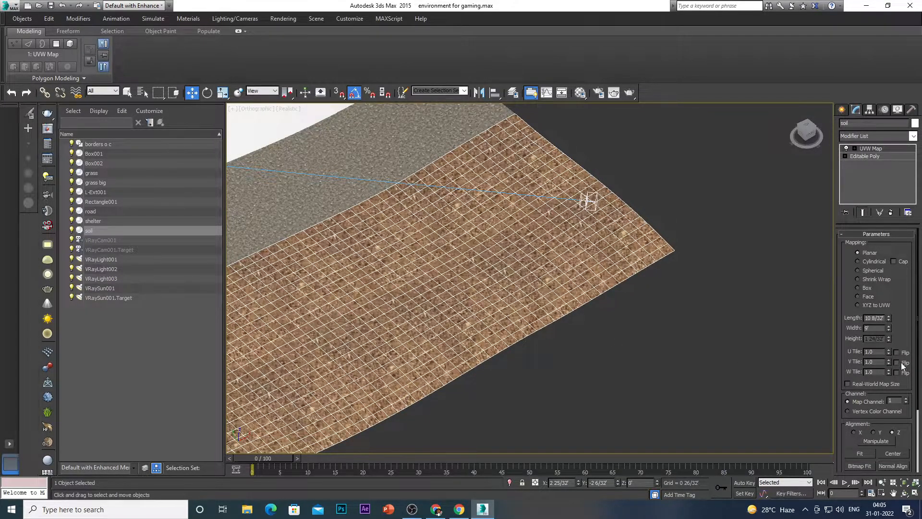
- Deselect the soil object and check its remapped texture against the rest of the ground
scroll(567, 305, "down", 8)
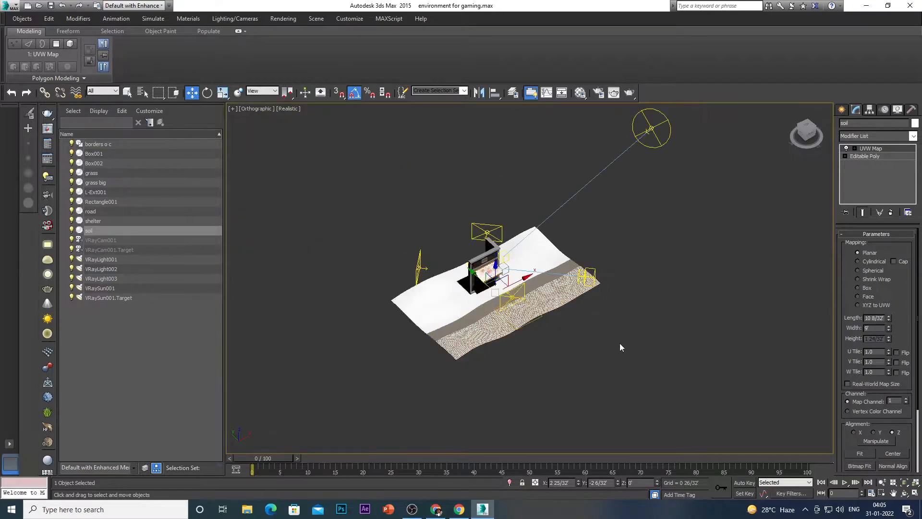
left_click(618, 344)
scroll(545, 305, "up", 10)
scroll(545, 306, "down", 10)
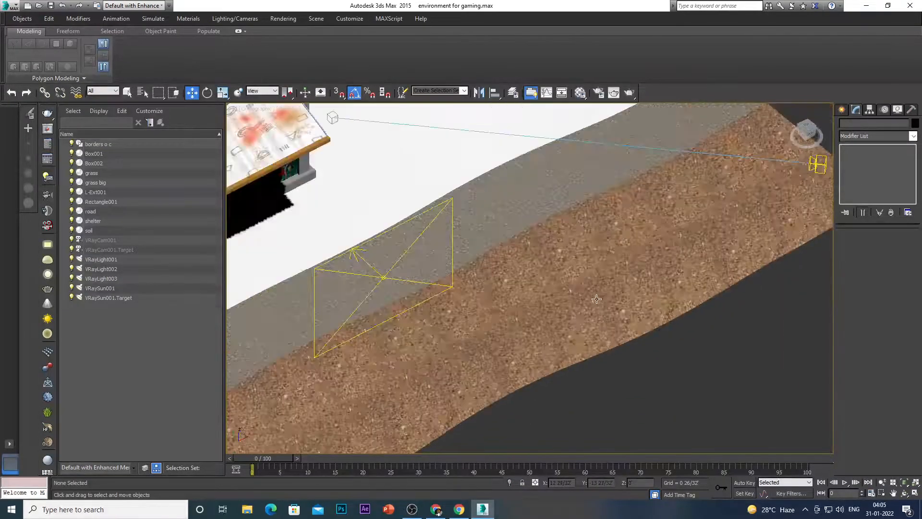
scroll(619, 300, "up", 3)
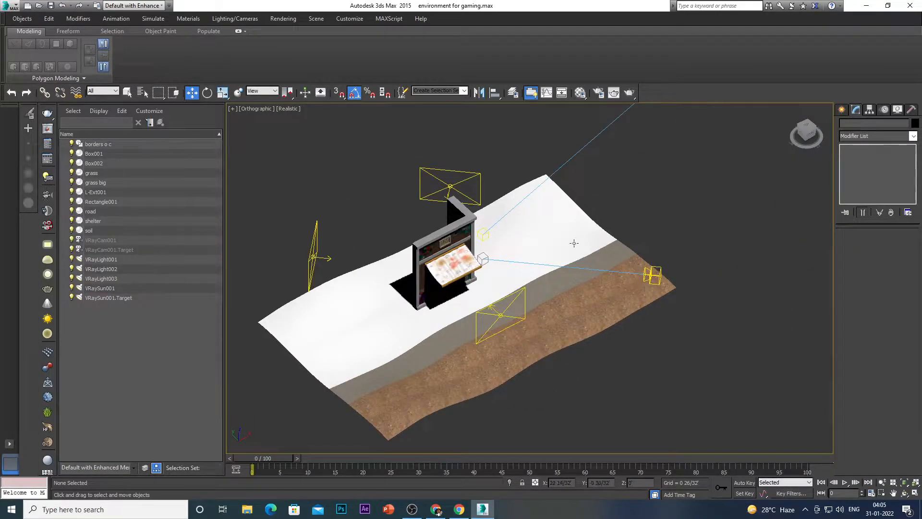
- Assign the soil material to the grass object and close the Material Editor
left_click(451, 282)
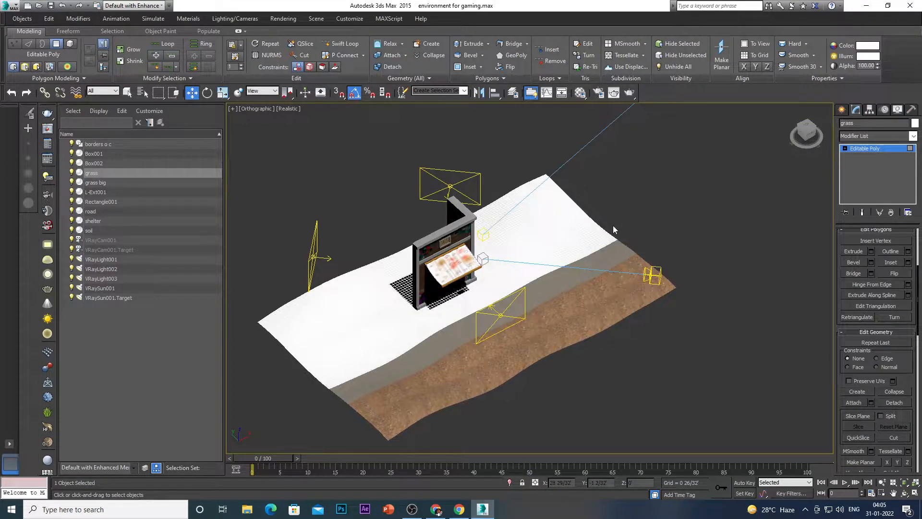
key("m")
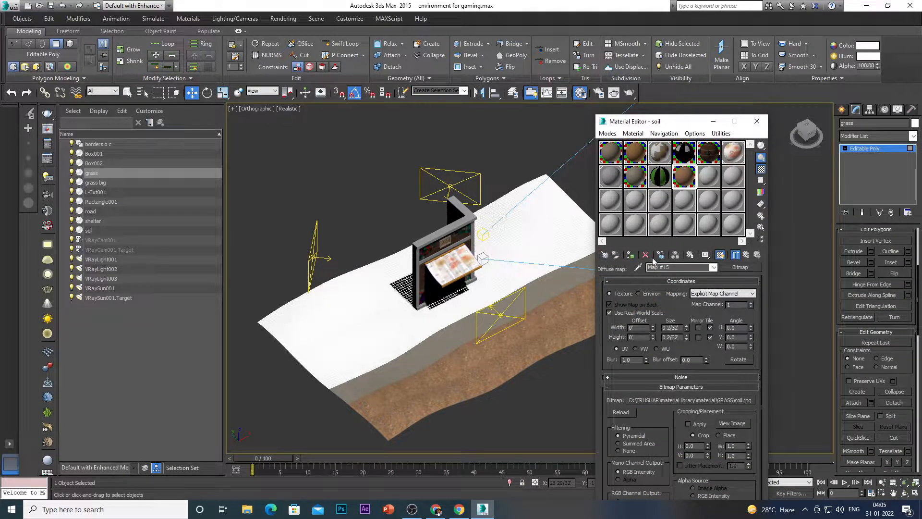
left_click(630, 255)
scroll(558, 282, "down", 3)
scroll(513, 257, "up", 8)
scroll(573, 223, "up", 2)
scroll(574, 222, "down", 8)
left_click(754, 121)
scroll(456, 290, "down", 5)
scroll(455, 290, "up", 6)
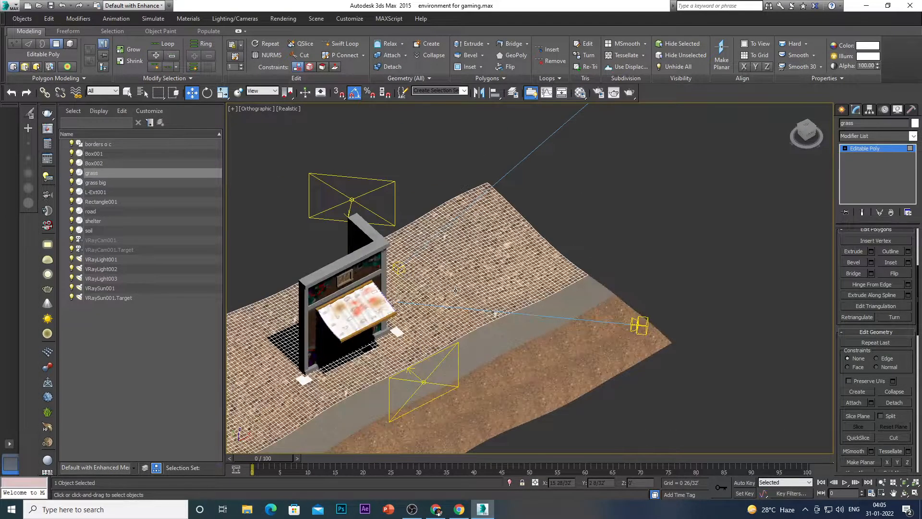
- Add a UVW Map modifier to the grass object
left_click(880, 137)
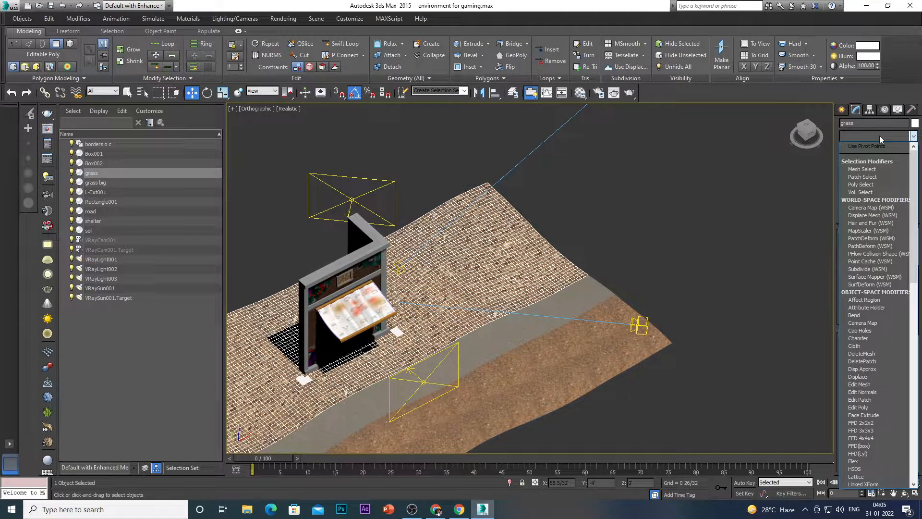
key("u")
key("u")
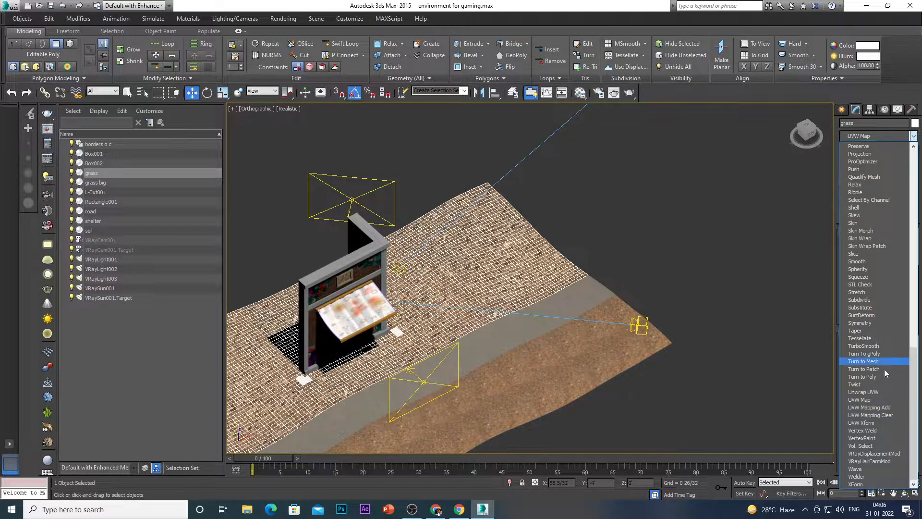
left_click(859, 399)
- Set the grass object's planar mapping length to 0 8/32'
scroll(473, 270, "up", 5)
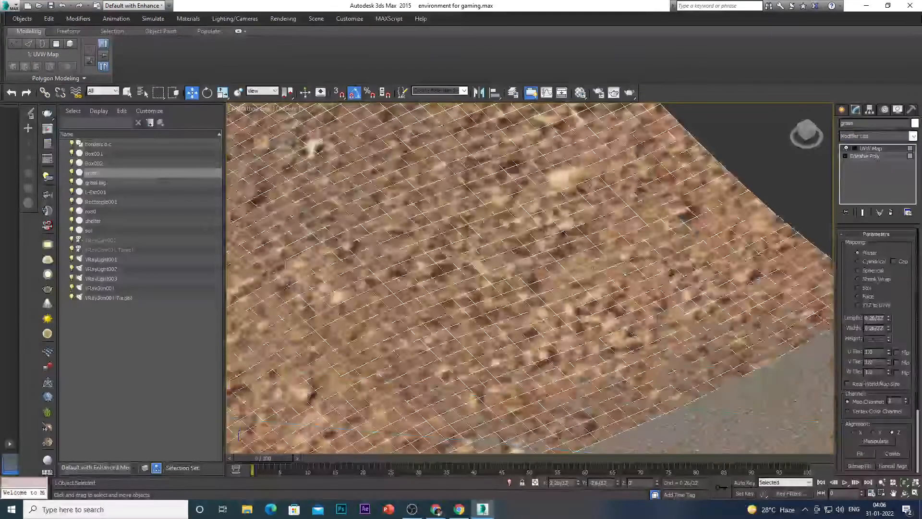
left_click_drag(889, 318, 891, 339)
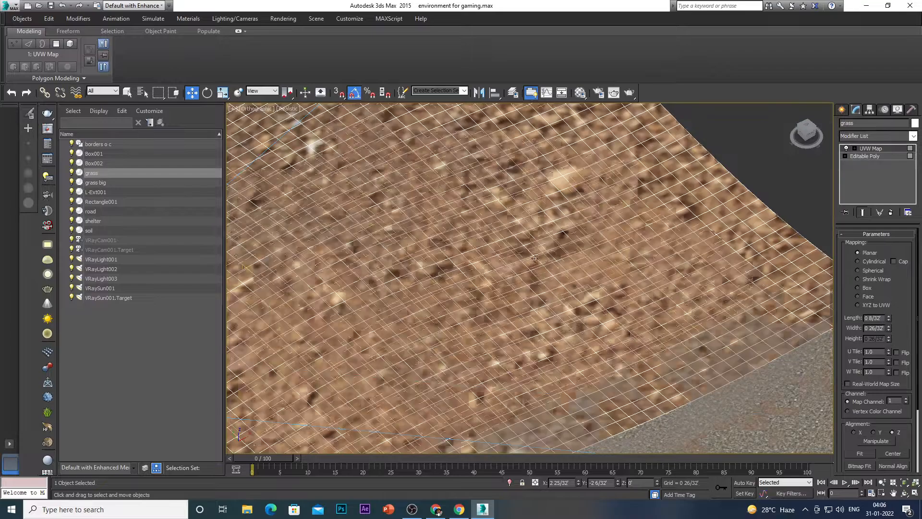
scroll(538, 257, "down", 10)
scroll(537, 257, "up", 4)
key("m")
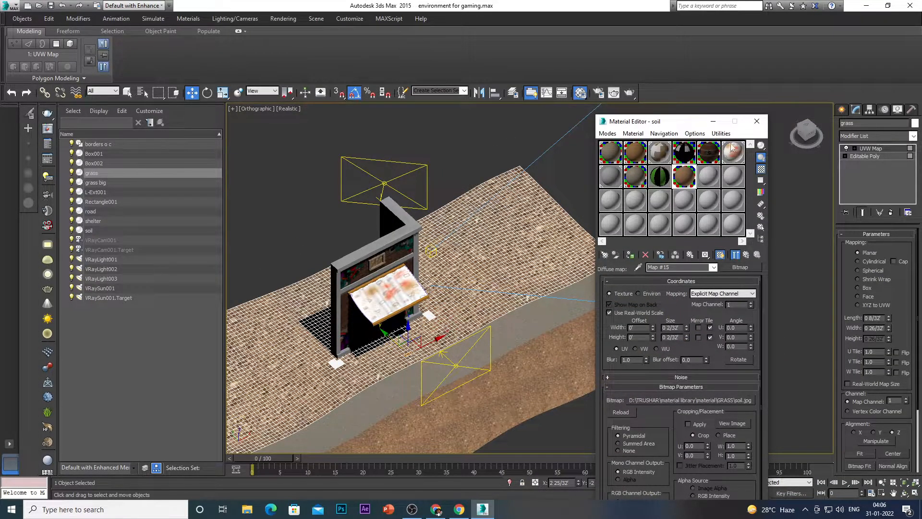
left_click(761, 125)
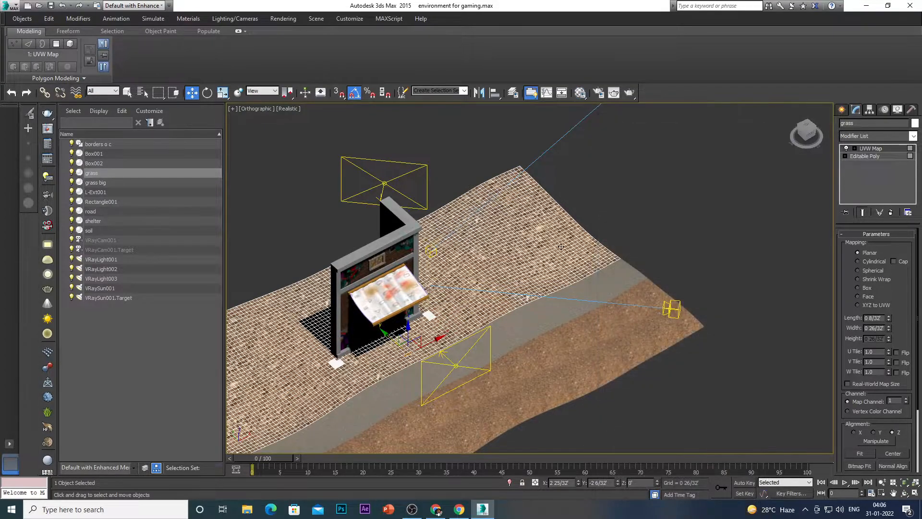
key("m")
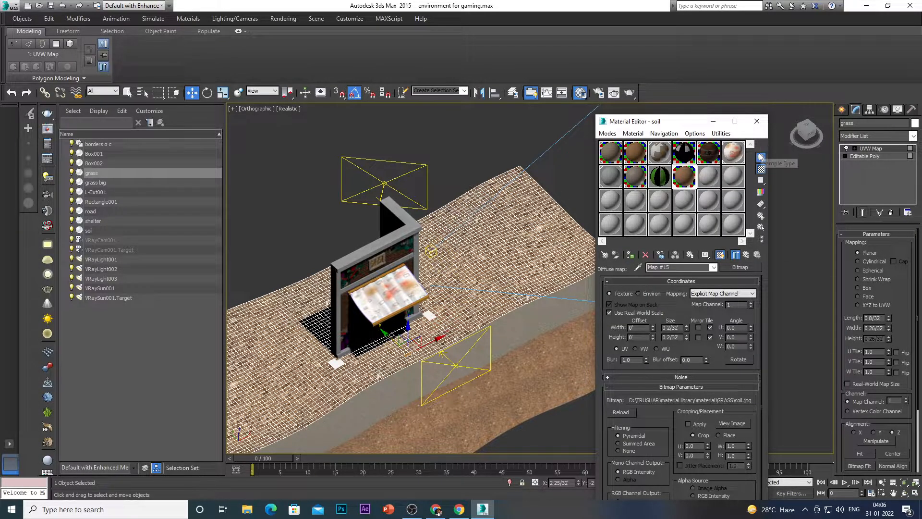
left_click(757, 122)
- Set the grass object's mapping length to 0 10/32' and deselect it to check the texture
scroll(772, 290, "up", 6)
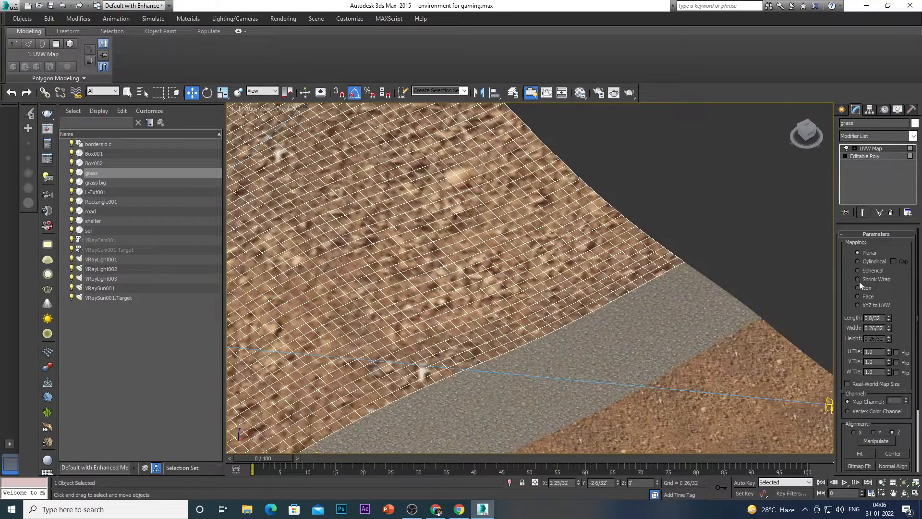
left_click_drag(889, 317, 888, 309)
scroll(497, 285, "down", 3)
scroll(497, 285, "down", 5)
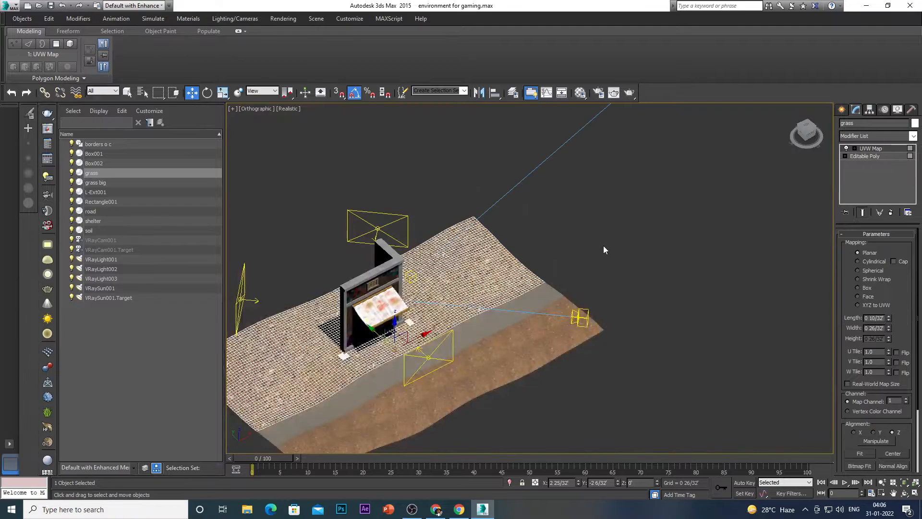
left_click(603, 246)
scroll(560, 266, "up", 5)
- Enable real-world map size with planar mapping on the grass object and check its texture scale
left_click(523, 243)
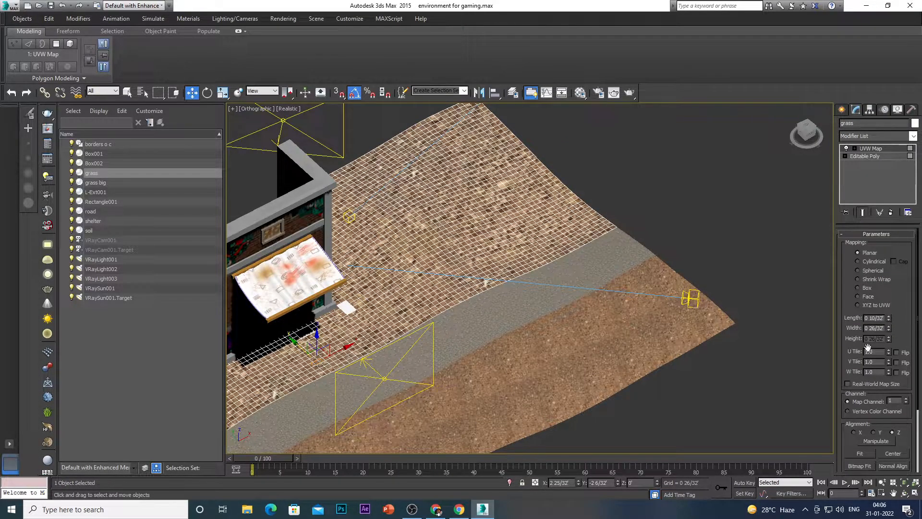
left_click(847, 384)
scroll(593, 219, "up", 2)
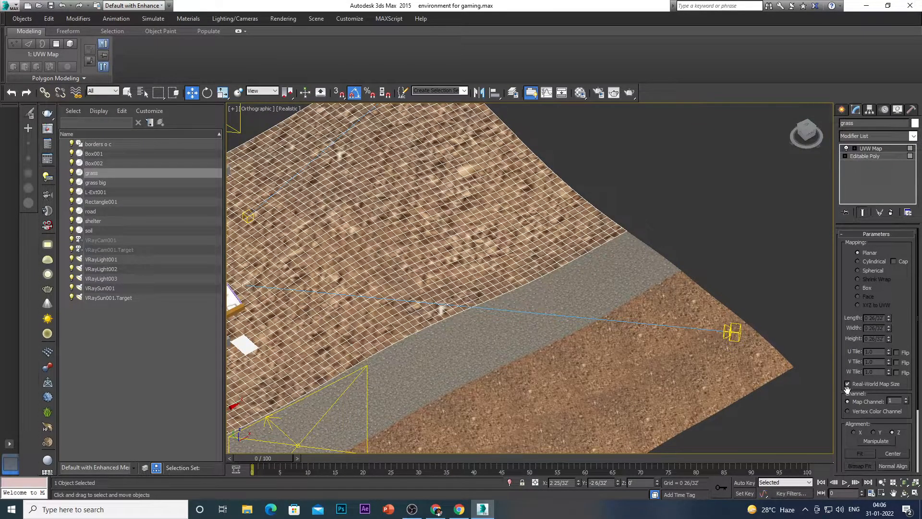
left_click(858, 253)
scroll(548, 291, "down", 4)
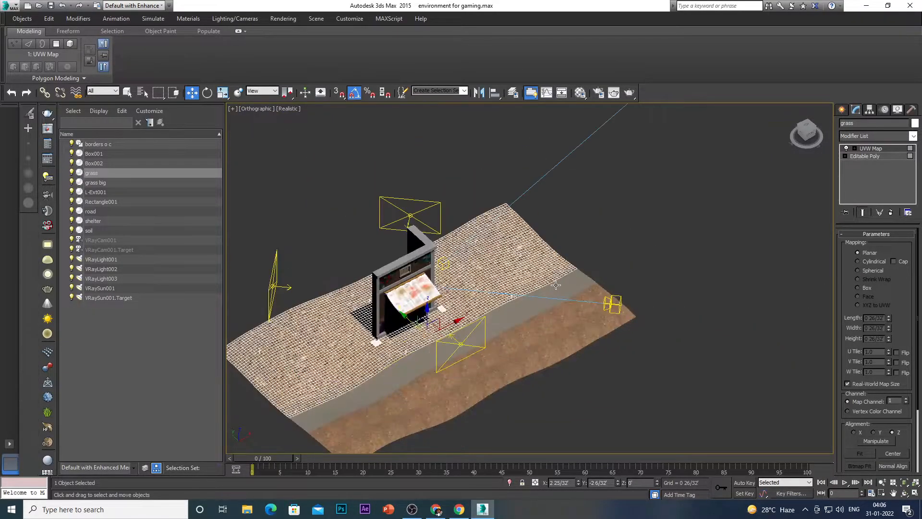
scroll(532, 276, "up", 2)
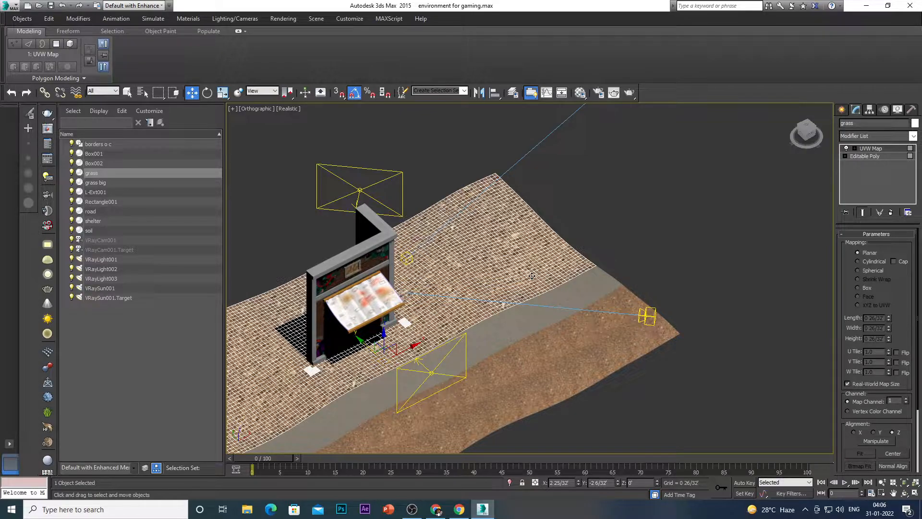
scroll(597, 276, "up", 4)
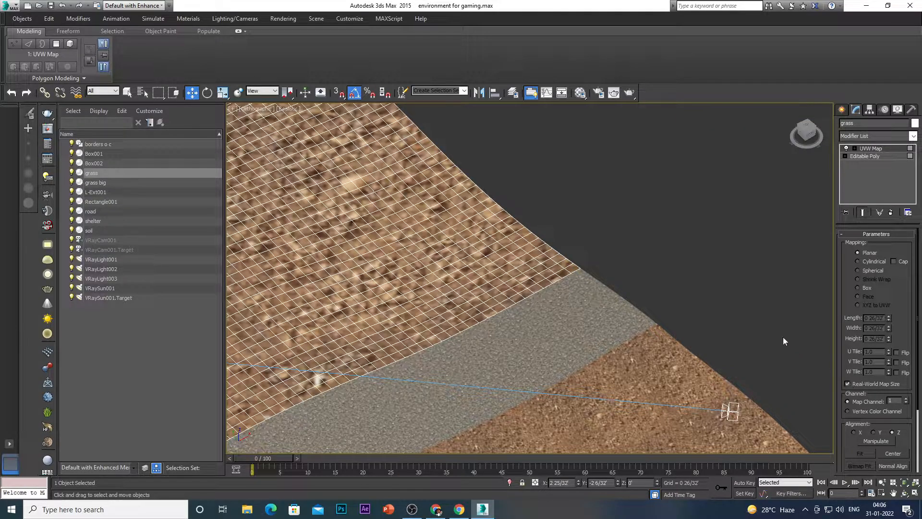
- Compare the UVW Map parameters of the grass and soil objects
left_click(763, 320)
scroll(561, 279, "down", 8)
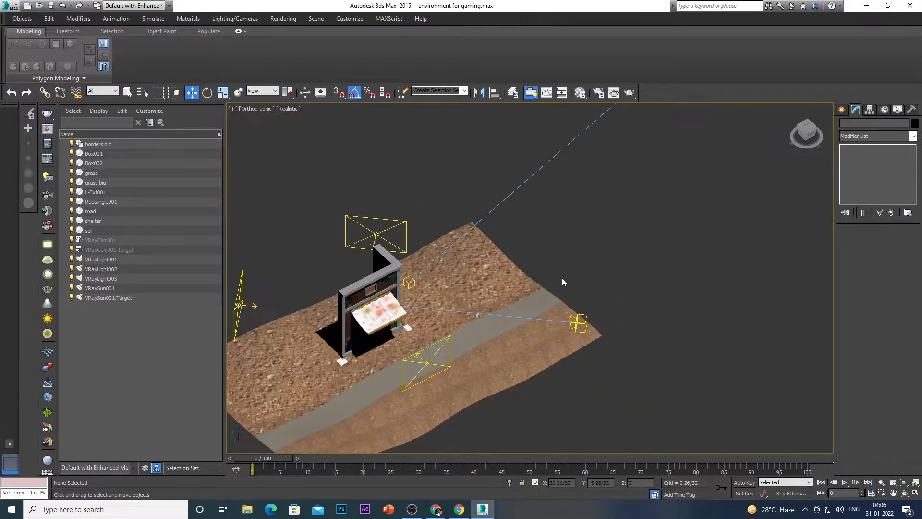
scroll(547, 263, "up", 2)
left_click(547, 263)
scroll(545, 267, "up", 2)
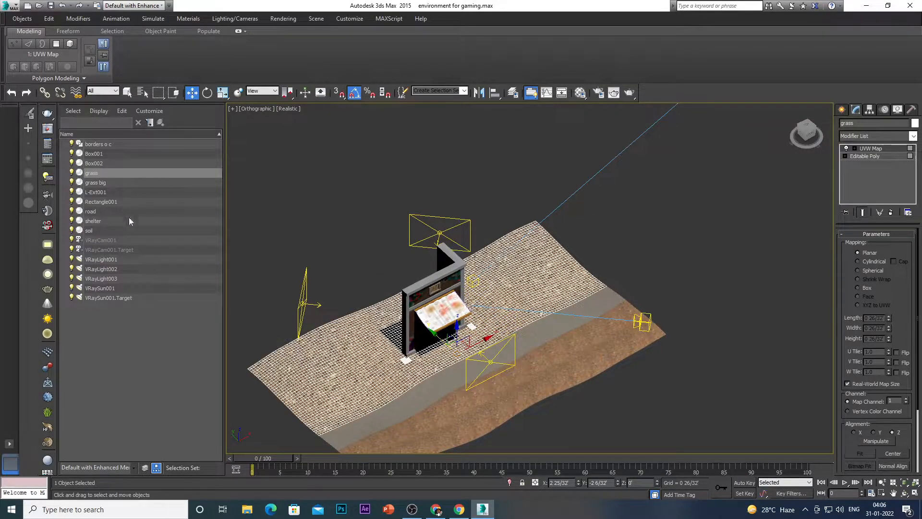
double_click(104, 229)
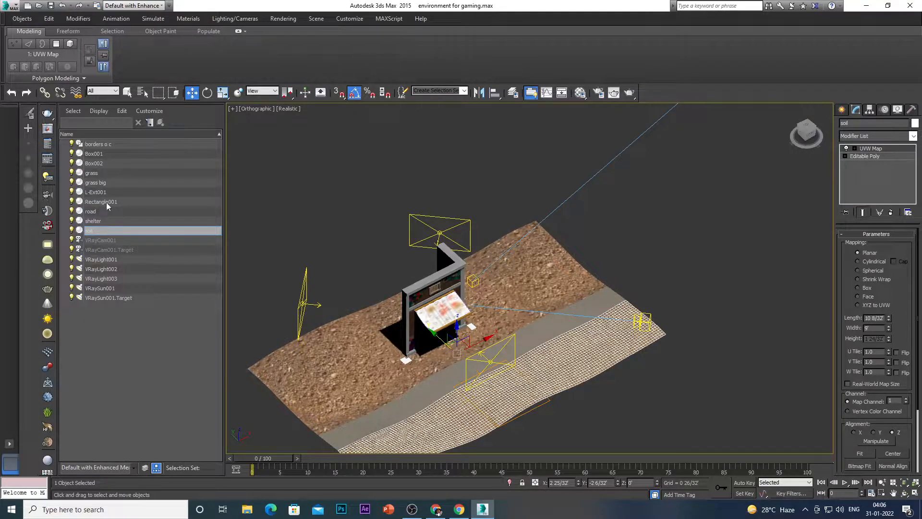
left_click(127, 174)
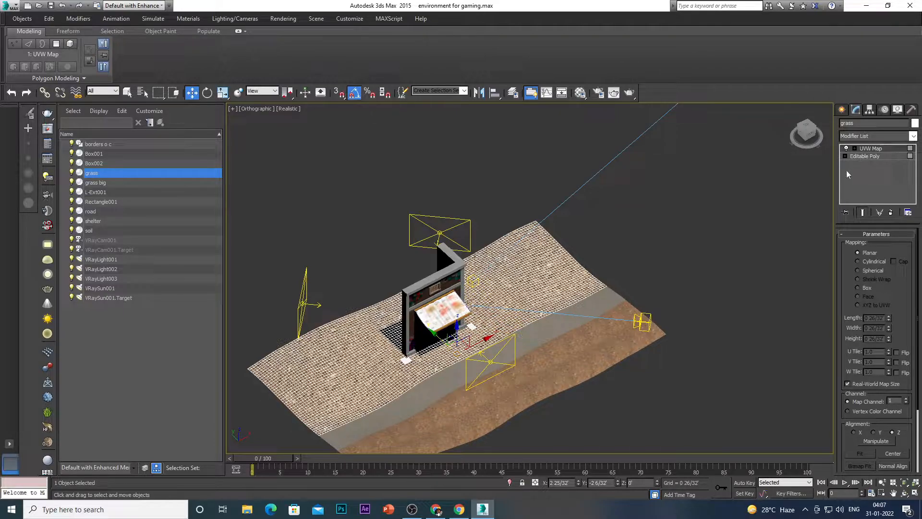
left_click(144, 231)
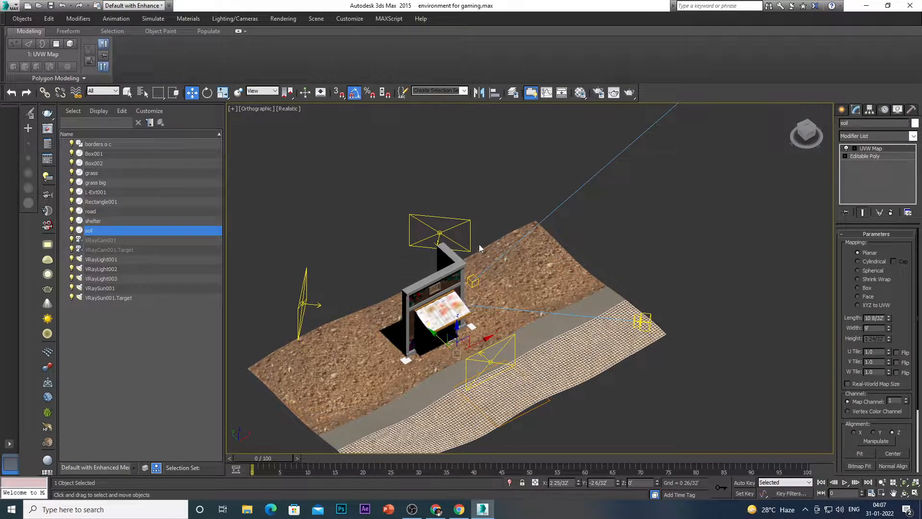
- Inspect the soil material's bitmap coordinates with the grass terrain selected
left_click(532, 284)
key("m")
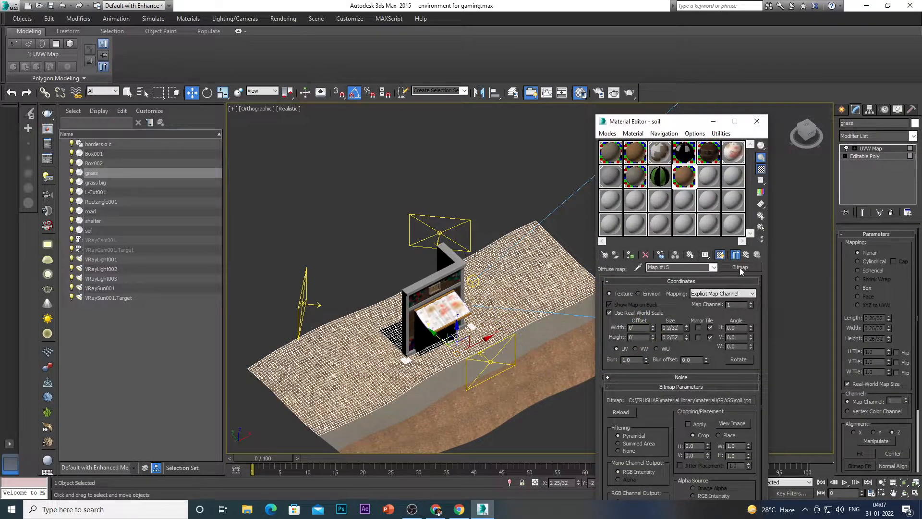
scroll(568, 277, "up", 3)
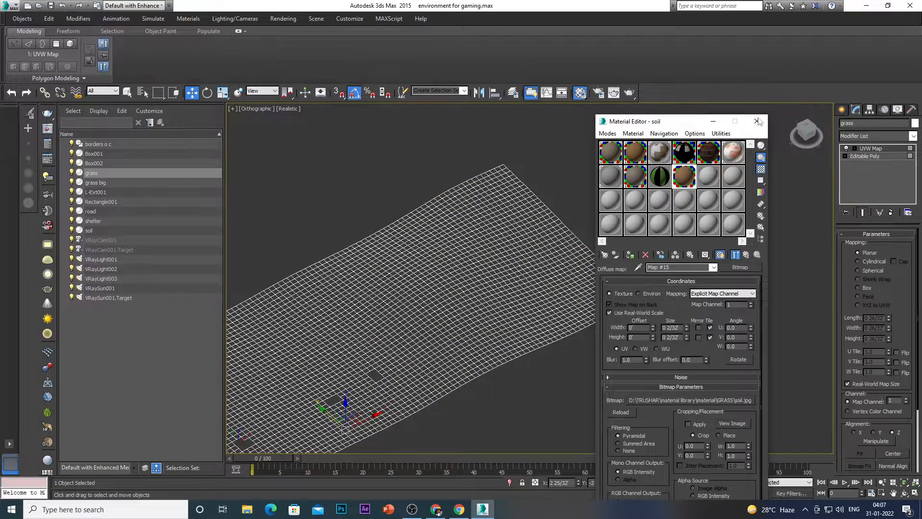
scroll(395, 253, "down", 3)
scroll(446, 232, "up", 8)
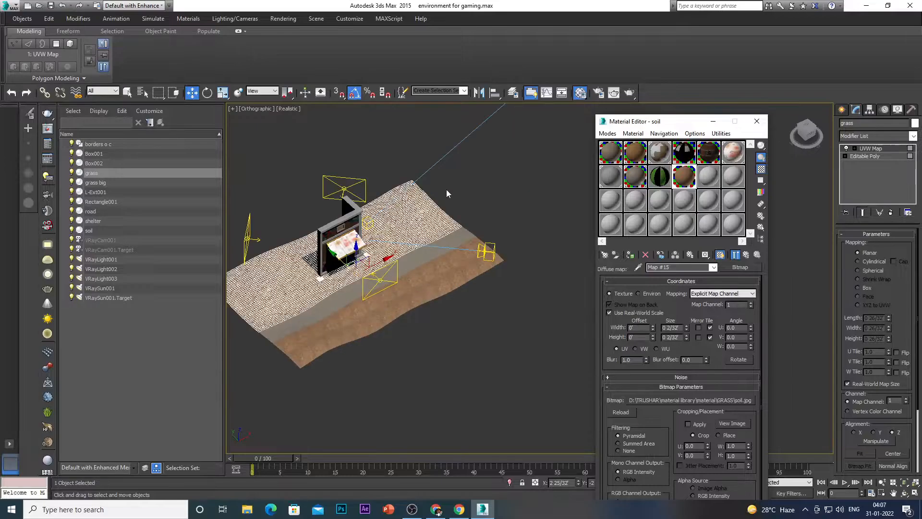
left_click(757, 122)
- Enable Real-World Map Size in the soil object's UVW Map modifier
scroll(532, 237, "down", 6)
left_click(513, 302)
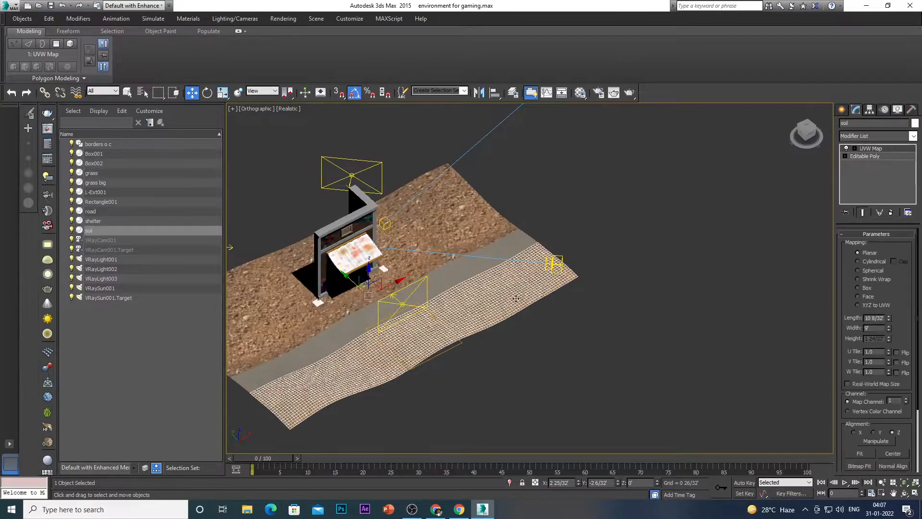
scroll(517, 298, "up", 5)
scroll(514, 296, "down", 7)
scroll(500, 256, "up", 4)
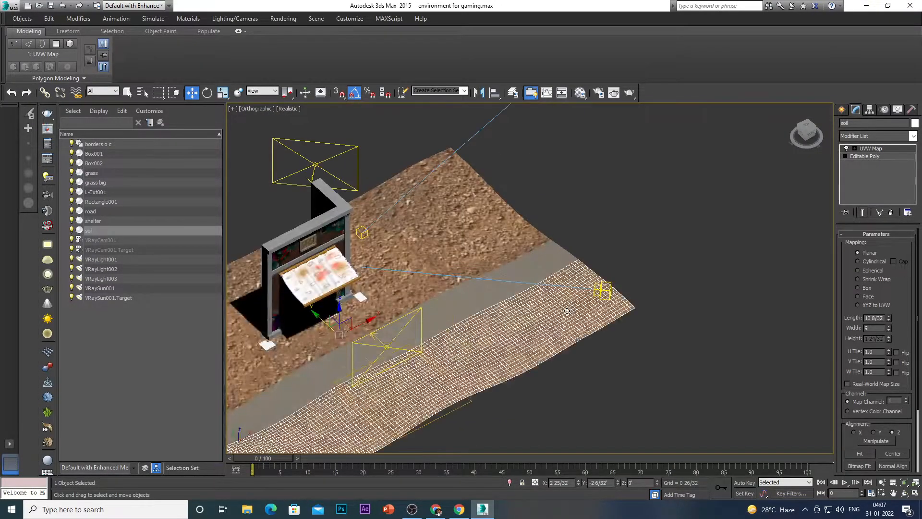
key("m")
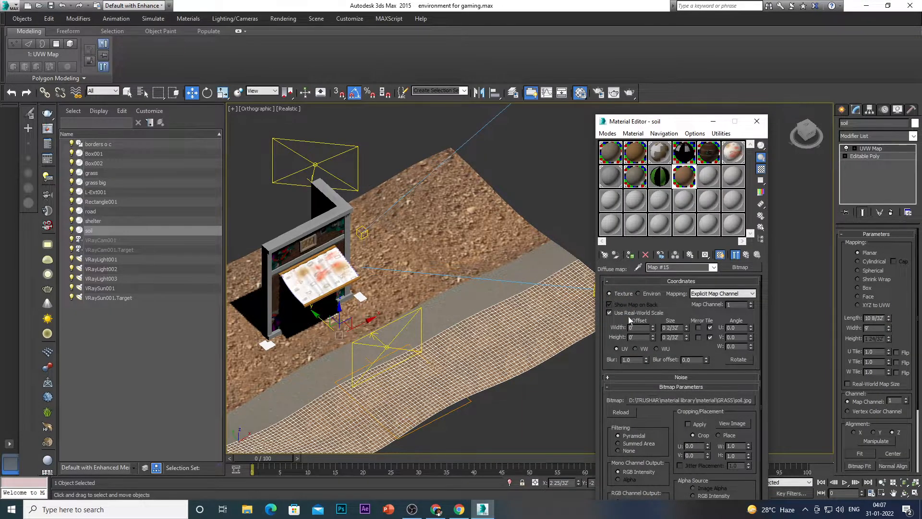
left_click(757, 121)
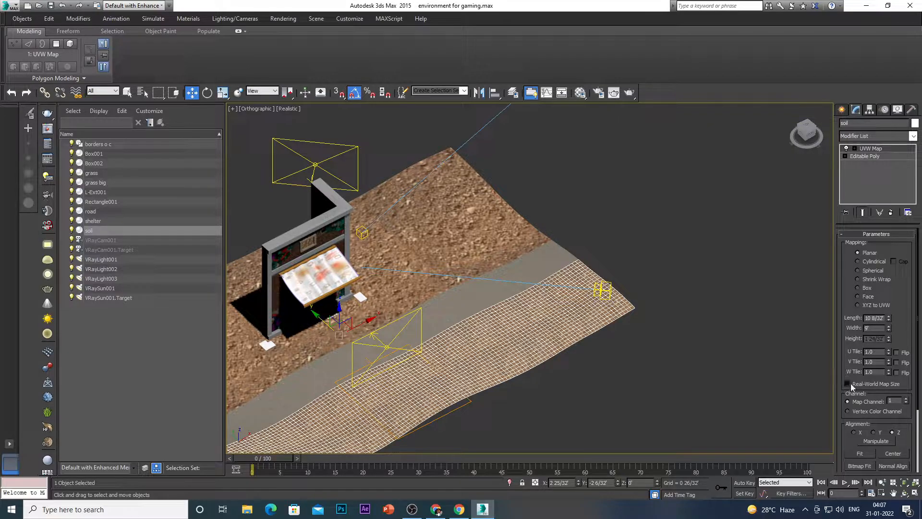
left_click(757, 357)
scroll(562, 248, "up", 5)
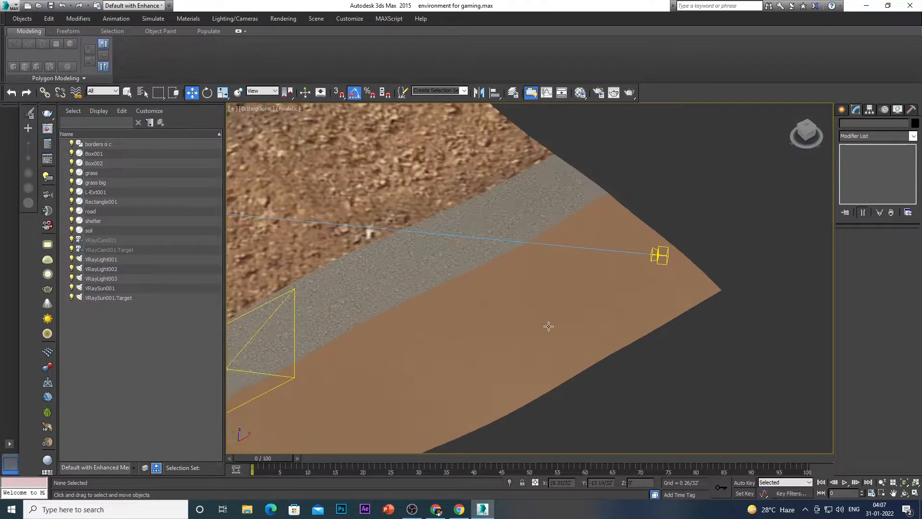
- Set the real-world size of the soil material's diffuse bitmap to 8' wide and 8' high
left_click(577, 310)
key("m")
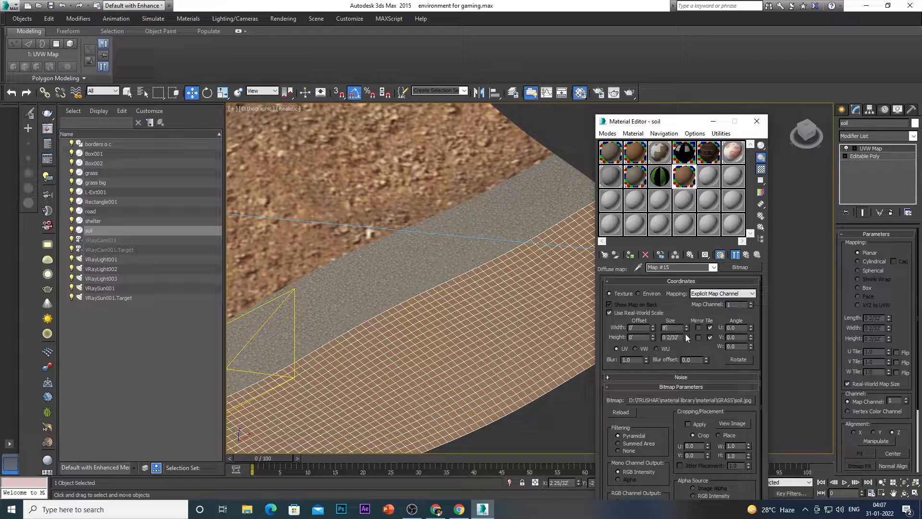
key("Tab")
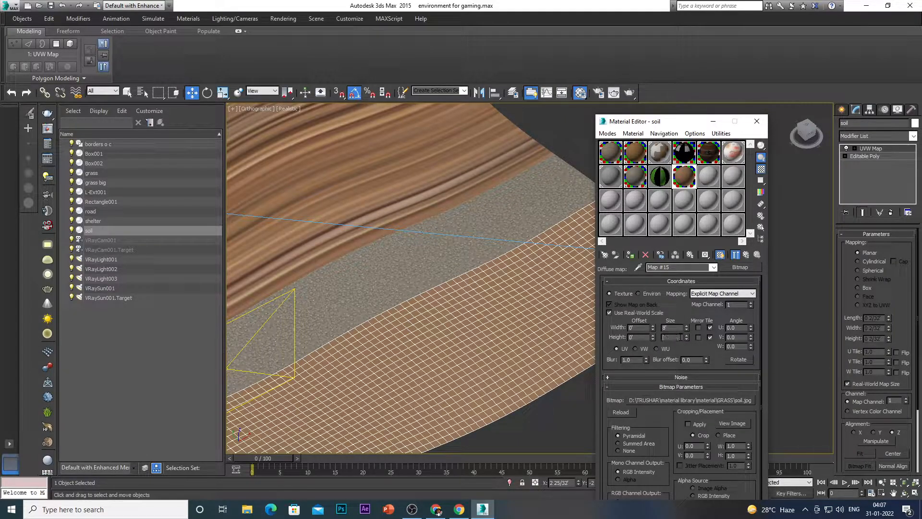
type("8")
key("Return")
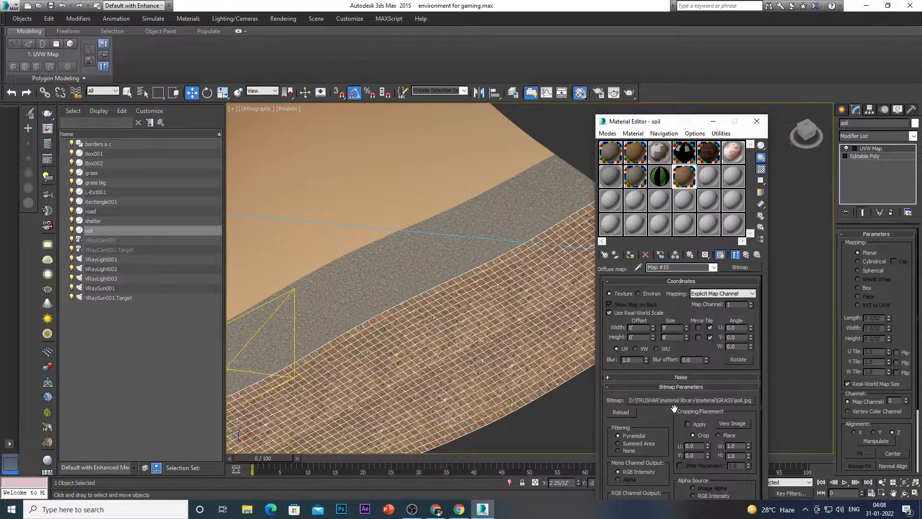
- View the soil bitmap image to check its proportions, and close the preview
left_click(735, 423)
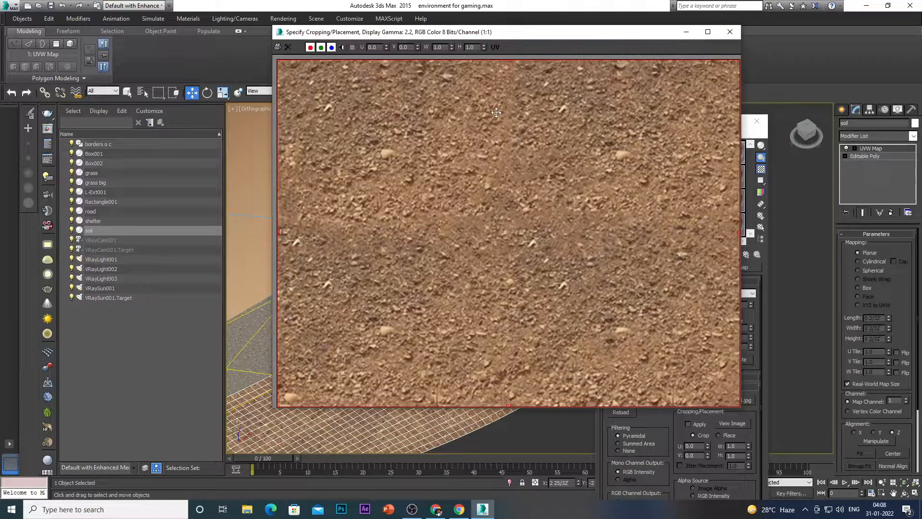
scroll(516, 160, "down", 1)
scroll(516, 160, "up", 1)
left_click(731, 32)
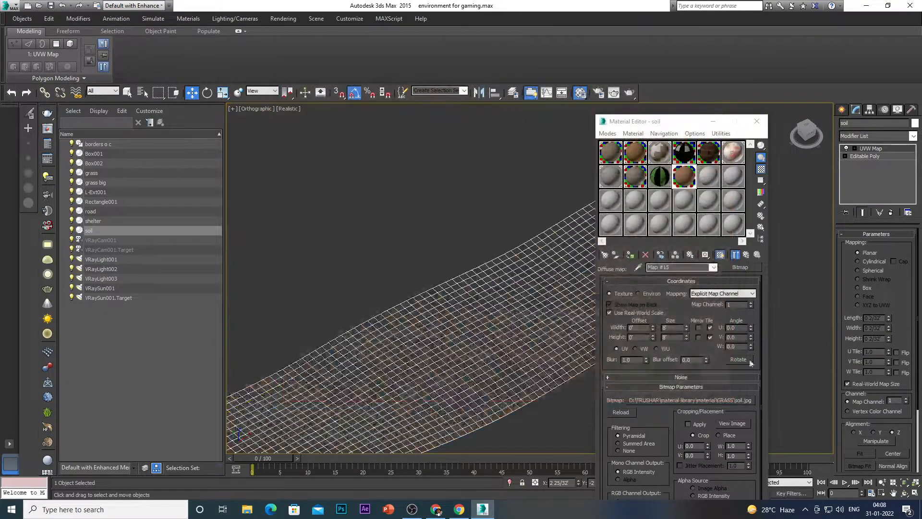
- Set the soil bitmap's real-world height to 4 31/32'
left_click(666, 337)
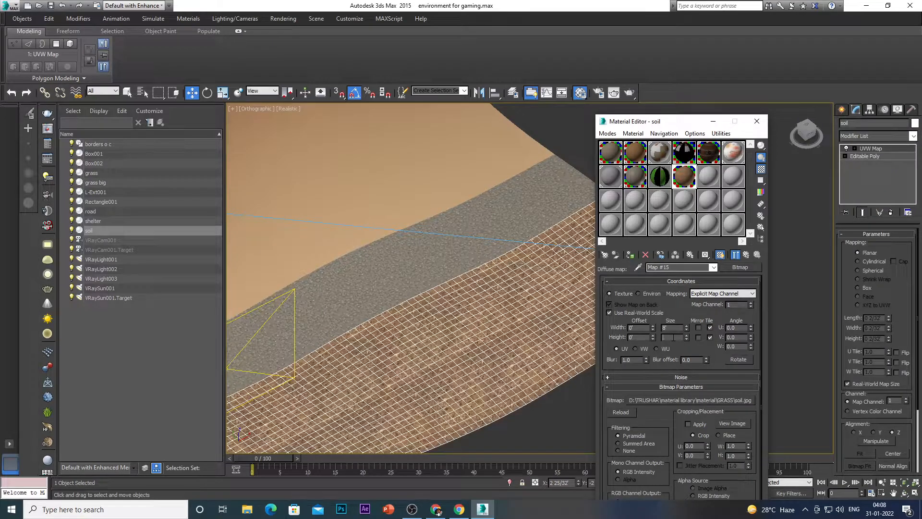
key("Return")
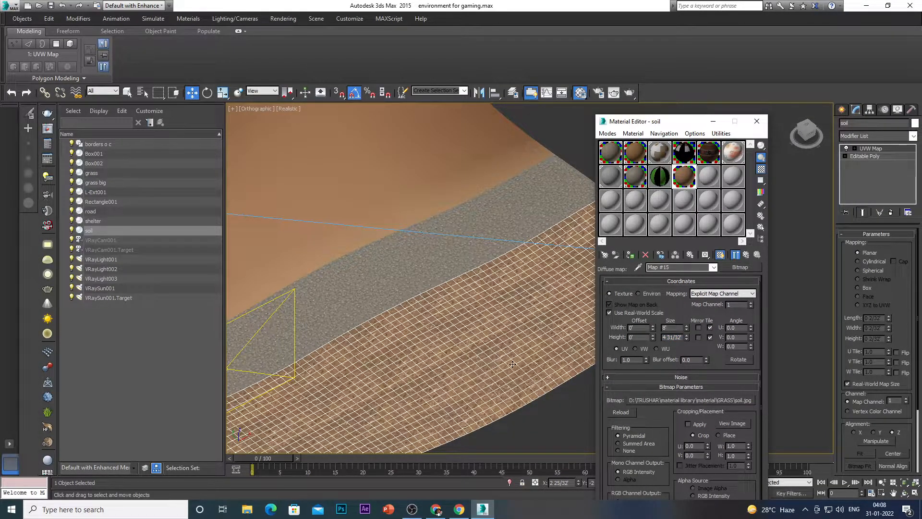
scroll(494, 337, "down", 10)
scroll(489, 331, "up", 12)
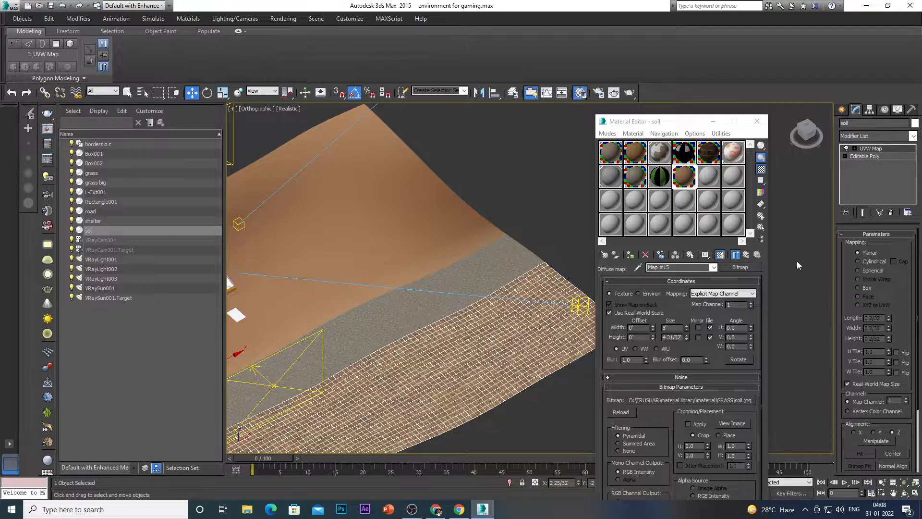
left_click(783, 287)
scroll(442, 283, "down", 8)
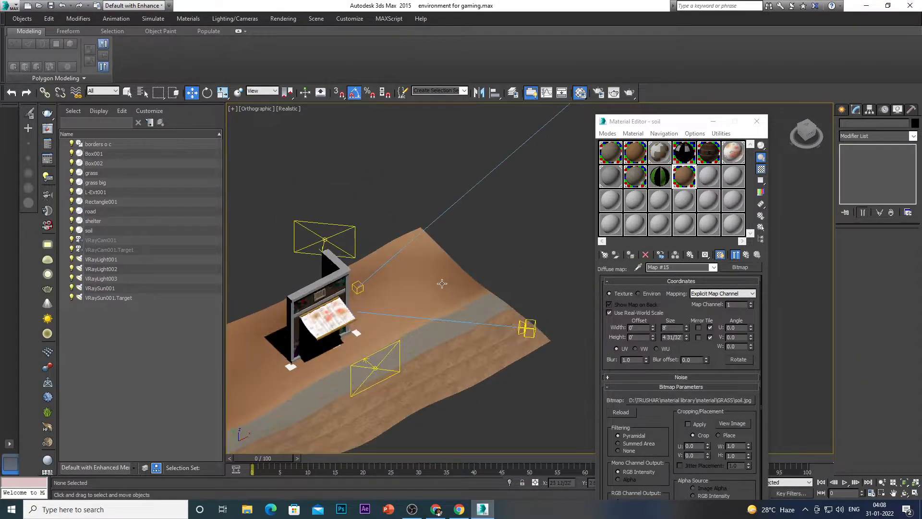
- Assign the soil material to the grass terrain and select that terrain again
left_click(446, 285)
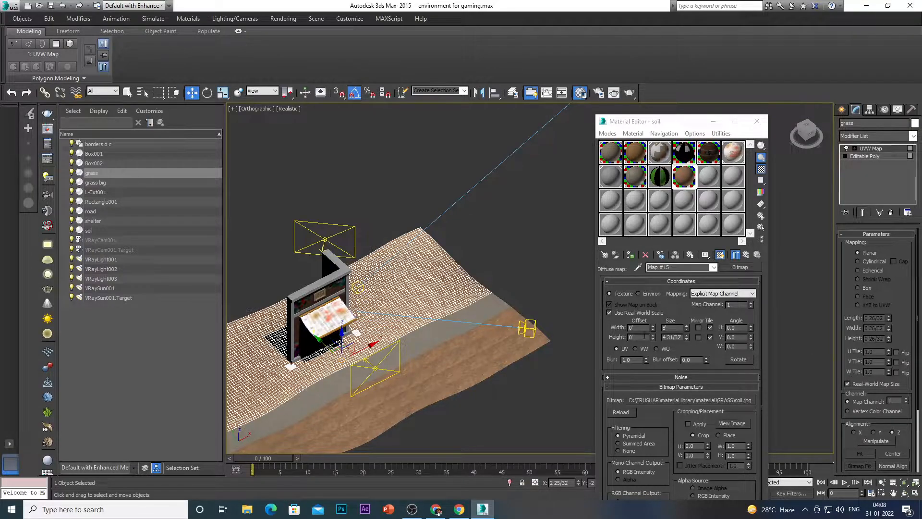
left_click(629, 255)
left_click(531, 264)
scroll(458, 296, "up", 3)
scroll(459, 297, "up", 1)
scroll(482, 262, "down", 3)
scroll(461, 282, "up", 3)
left_click(457, 242)
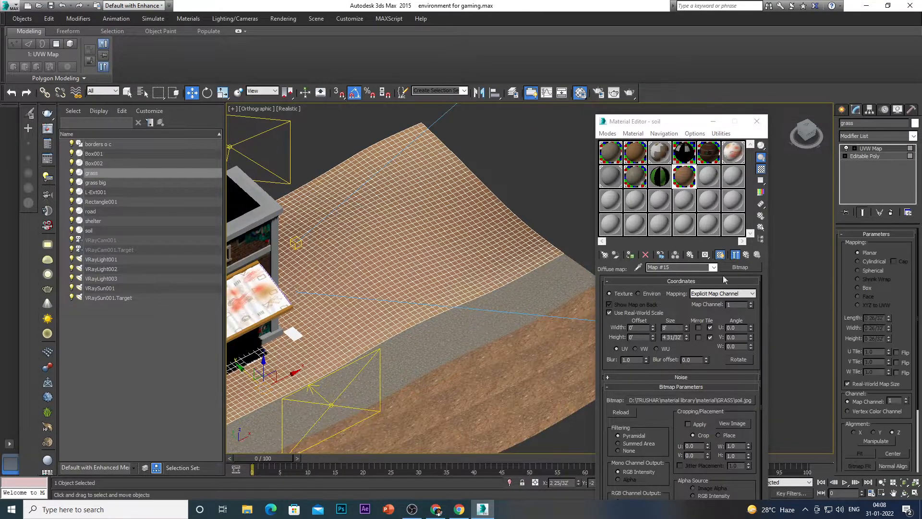
- Switch the soil map's viewport display off and back on, and reassign the material to the grass terrain
left_click(720, 255)
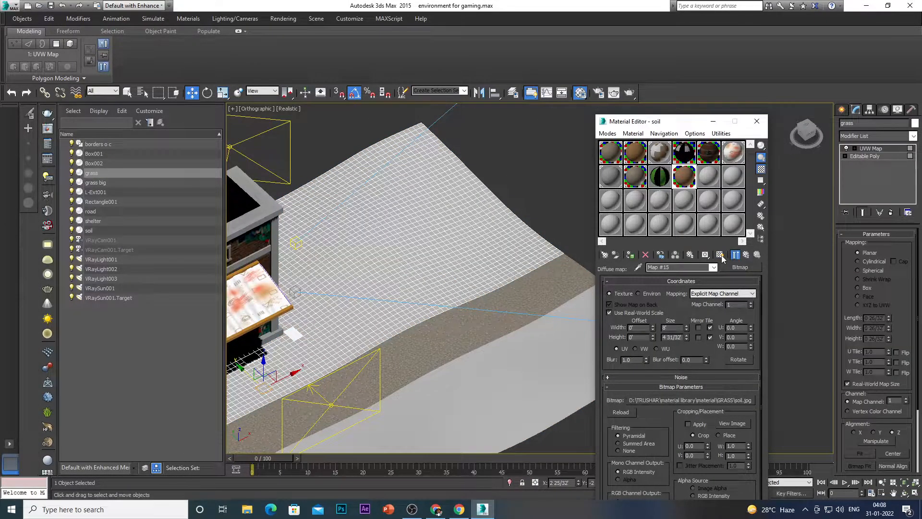
left_click(720, 255)
left_click(467, 226)
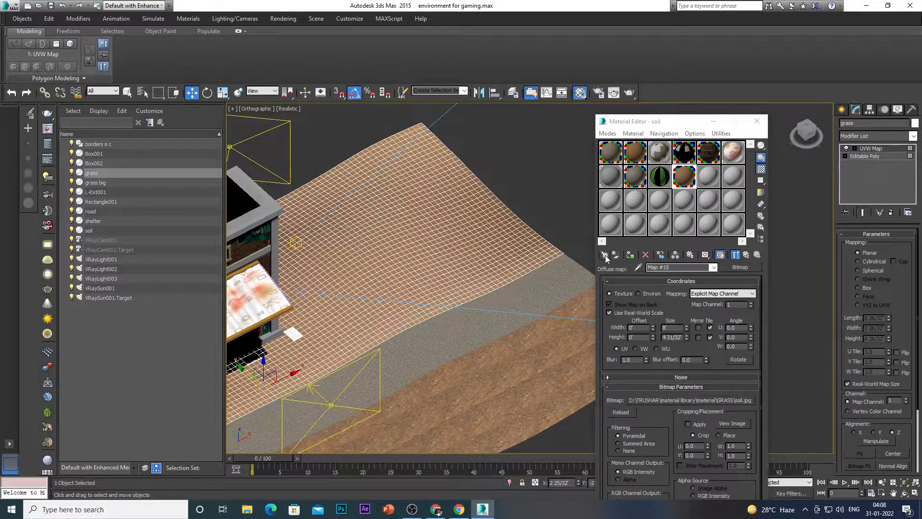
left_click(630, 256)
scroll(484, 242, "down", 8)
left_click(509, 221)
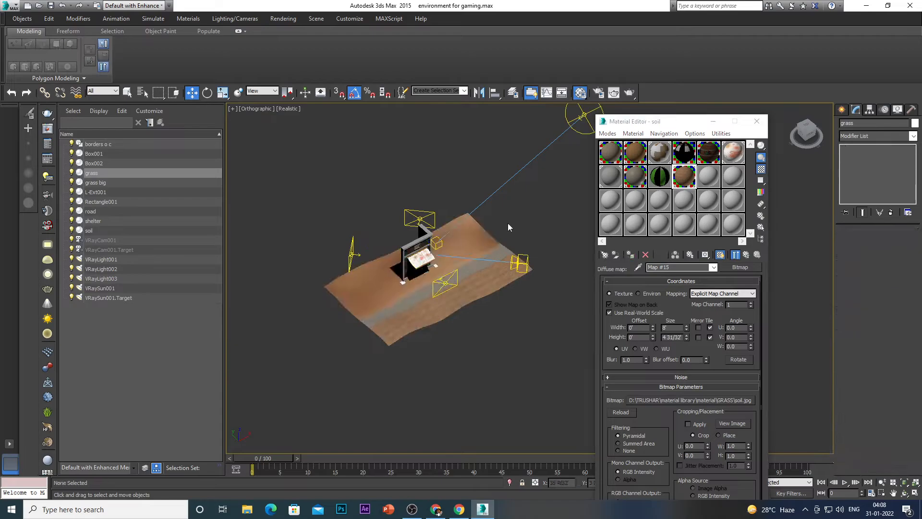
scroll(501, 261, "up", 2)
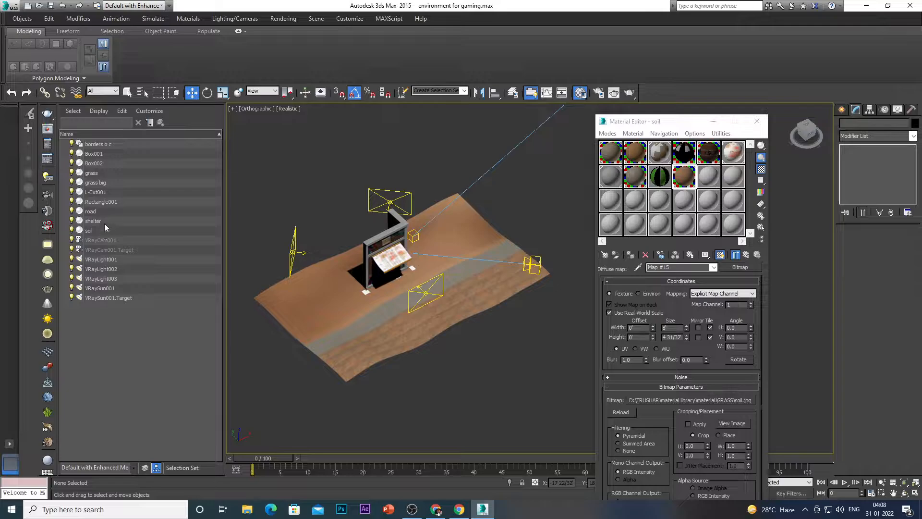
- Close the Material Editor and delete the UVW Map modifier from the grass object
left_click(120, 173)
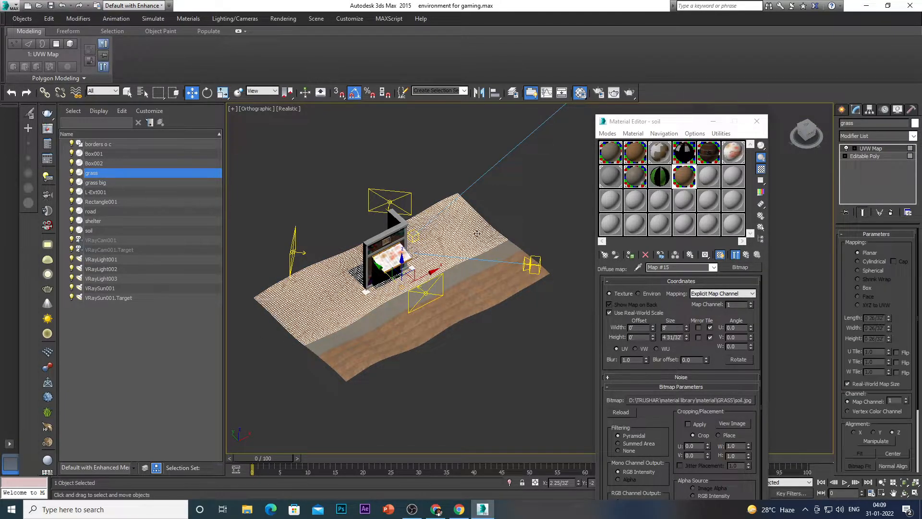
key("z")
scroll(474, 259, "down", 2)
scroll(485, 269, "up", 2)
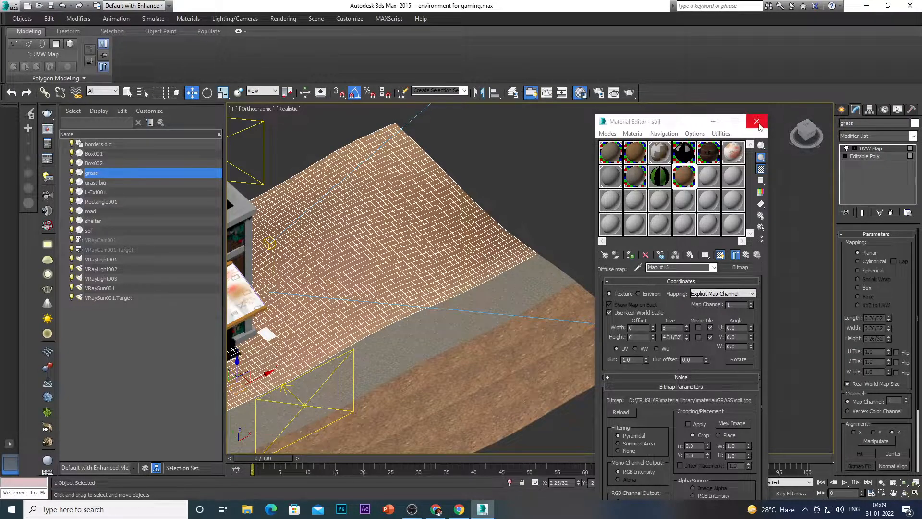
left_click(867, 157)
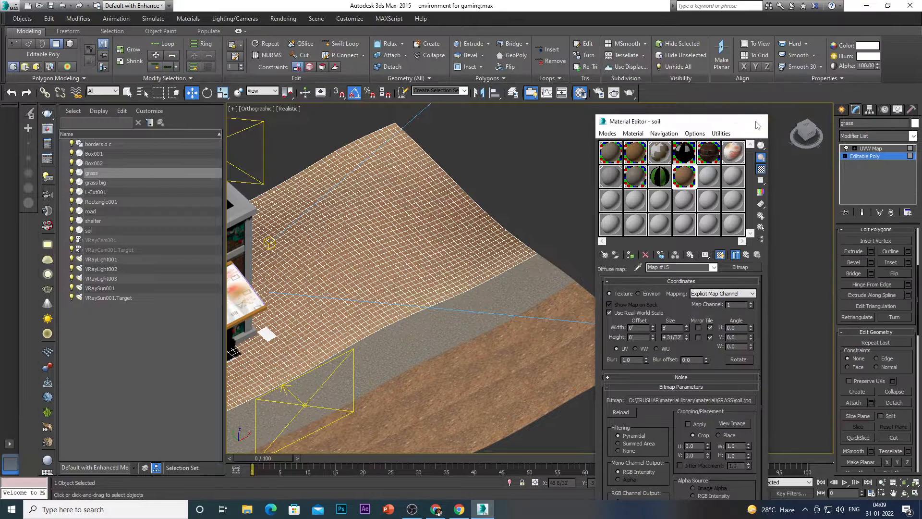
left_click(757, 122)
left_click(871, 149)
right_click(871, 149)
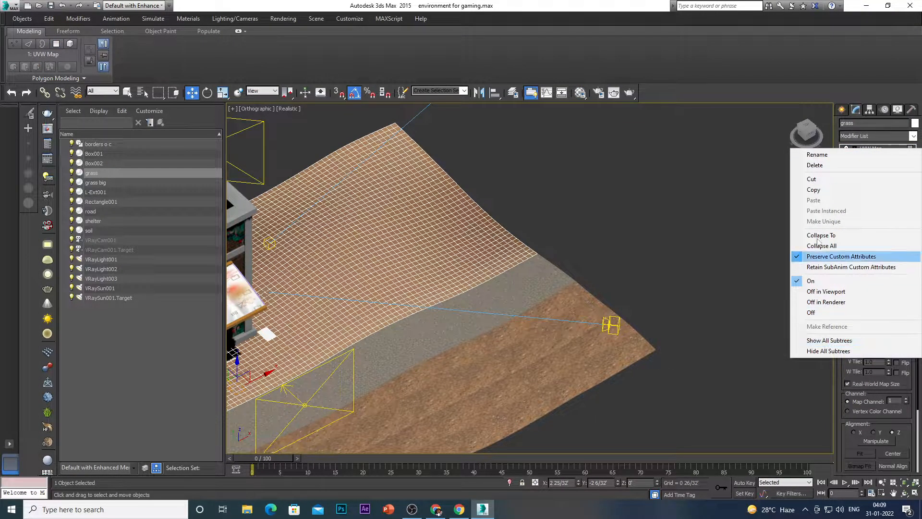
left_click(824, 165)
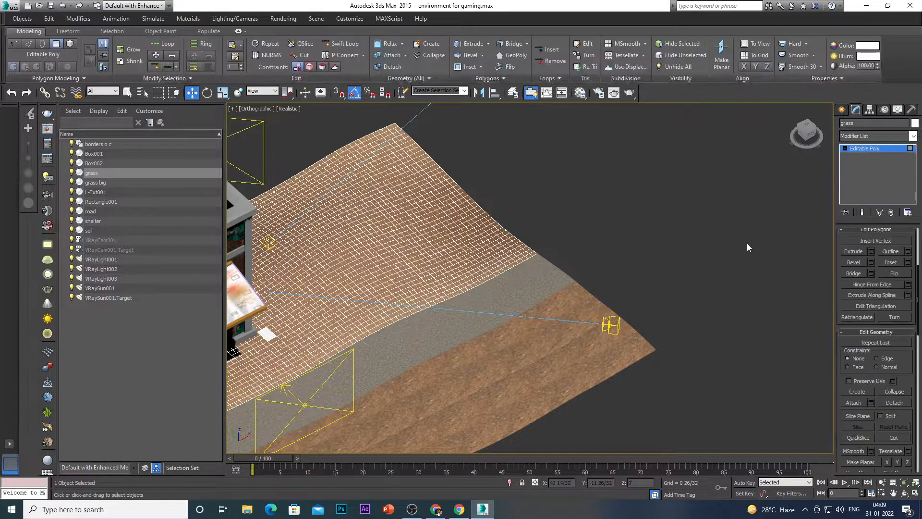
- Return the grass object's Editable Poly from sub-object editing to whole-object level
key("z")
scroll(559, 239, "up", 4)
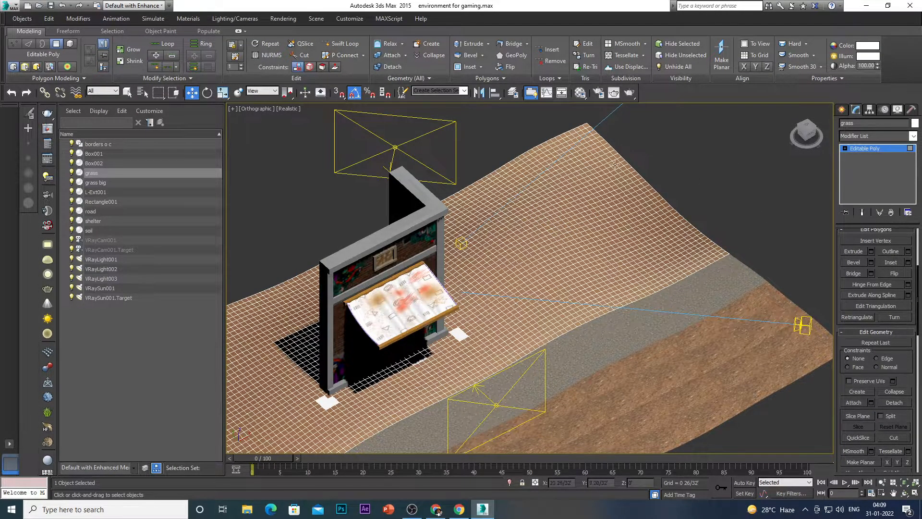
left_click(863, 150)
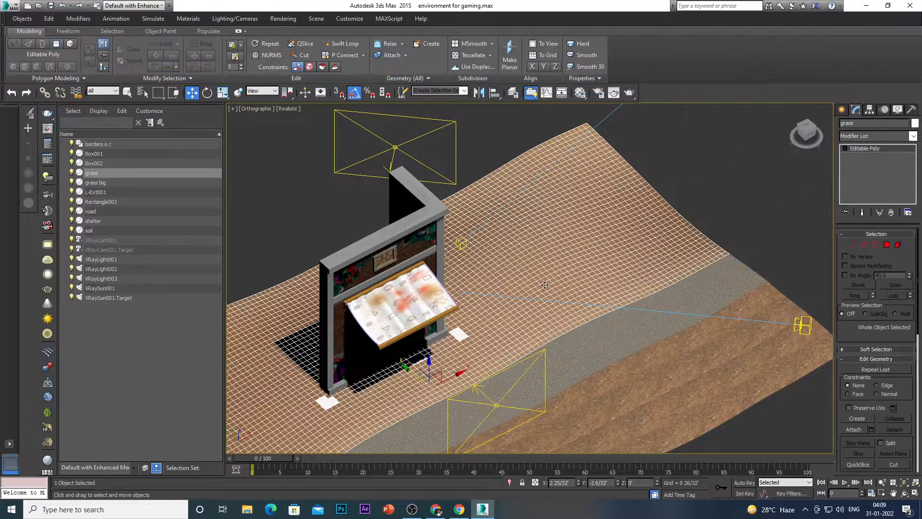
- Review the soil map's coordinate and bitmap settings in the Material Editor while viewing the grass terrain
key("m")
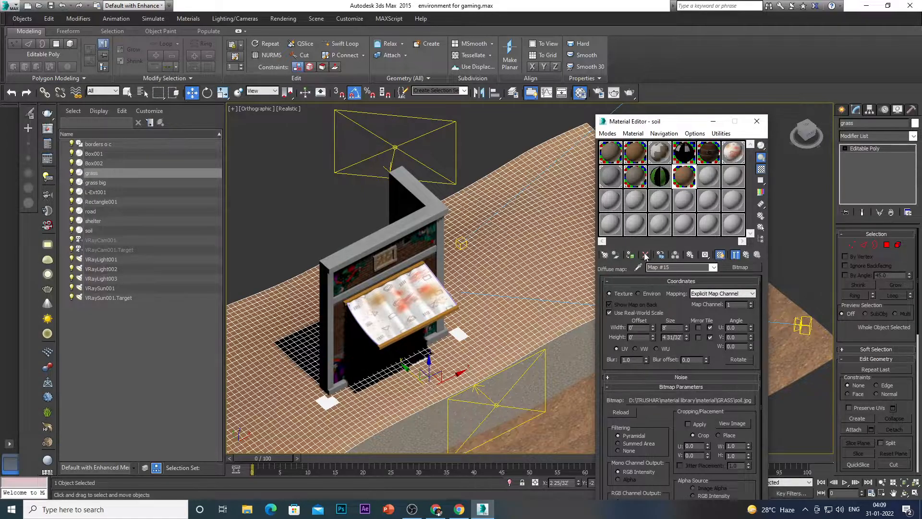
scroll(407, 303, "down", 5)
scroll(471, 292, "up", 4)
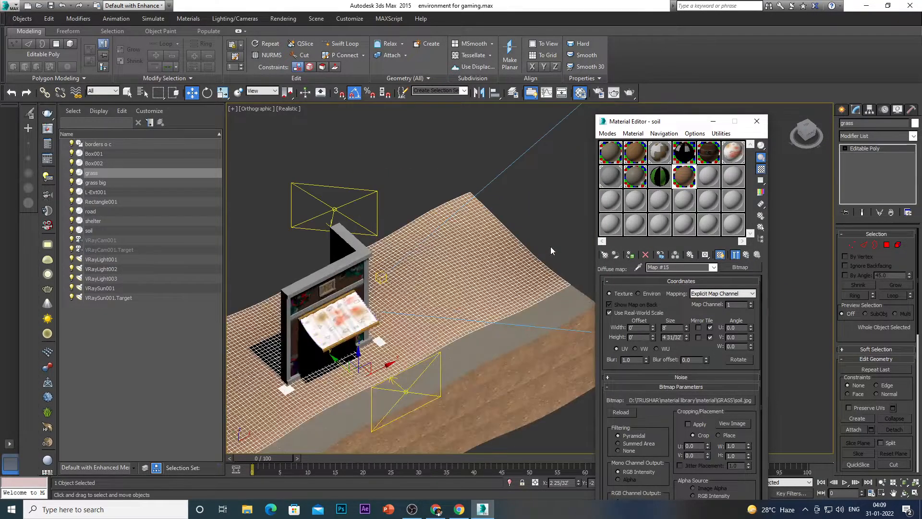
left_click(550, 247)
scroll(508, 302, "up", 1)
left_click(548, 283)
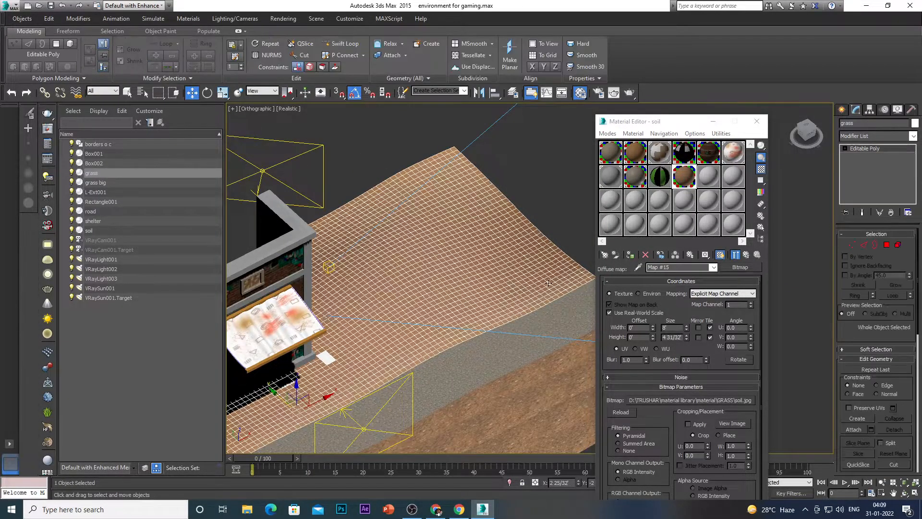
left_click(757, 121)
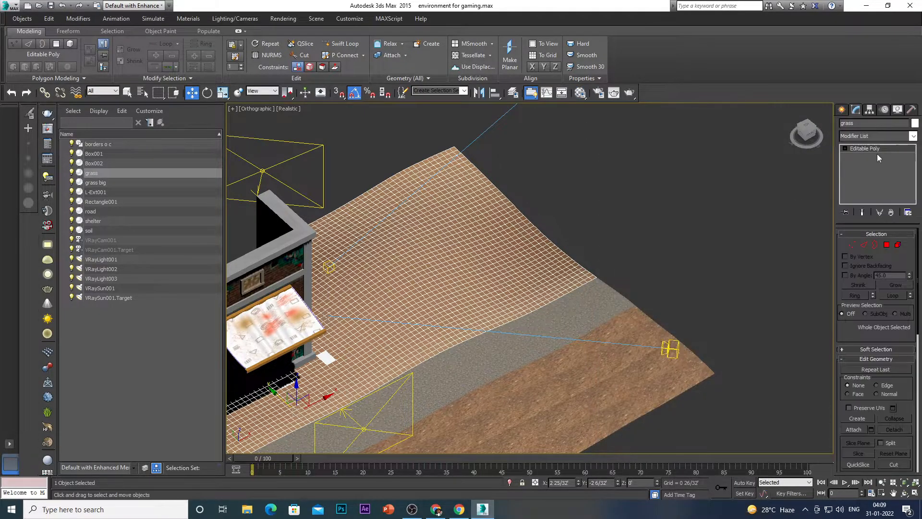
- Add a UVW Map modifier with Real-World Map Size to the grass terrain and deselect the terrain
left_click(880, 134)
key("u")
key("v")
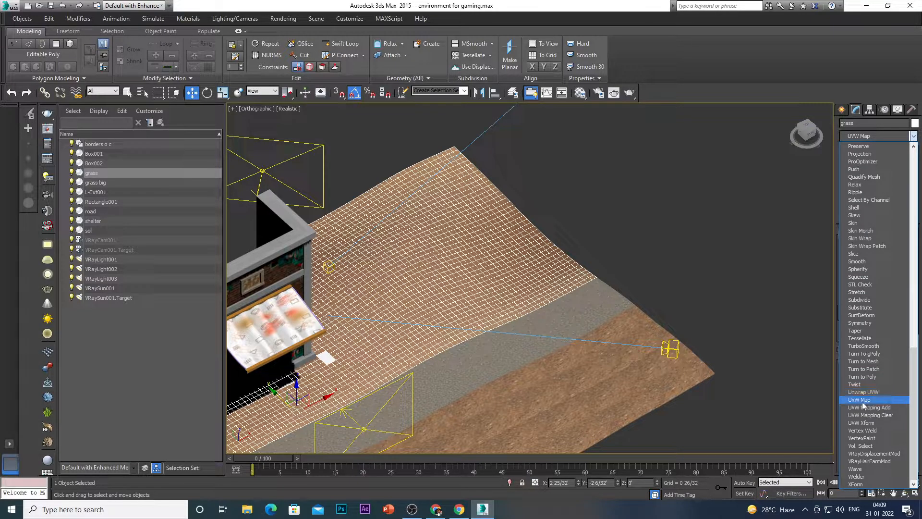
left_click(846, 399)
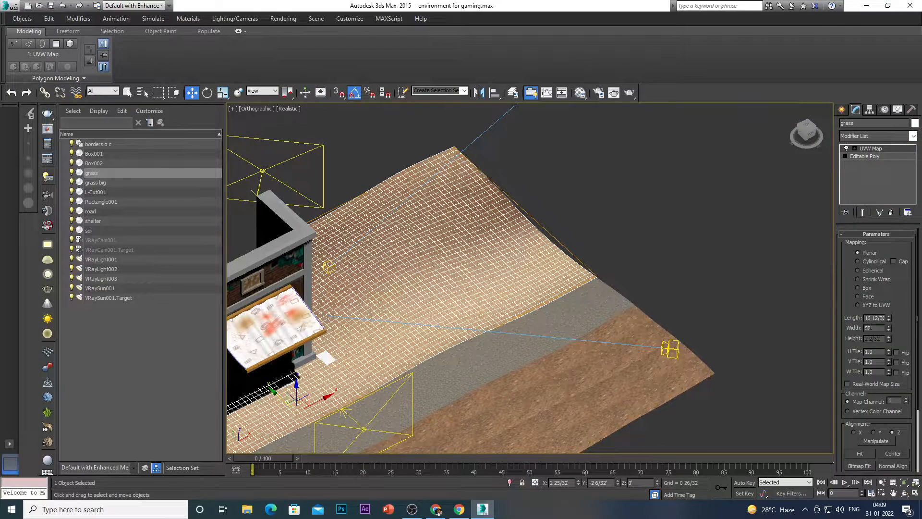
left_click(721, 282)
scroll(529, 298, "down", 4)
scroll(518, 310, "up", 2)
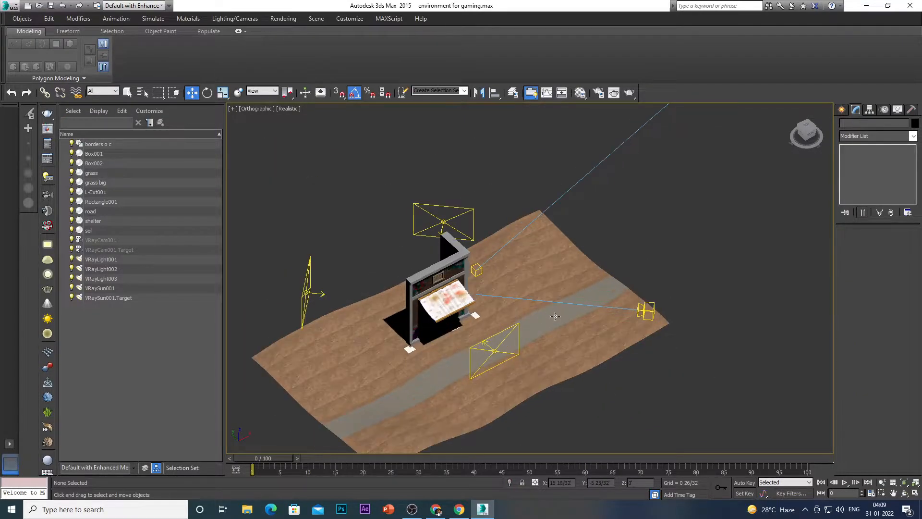
- Examine the soil texture on both sides of the road, up close and from afar, alongside the soil map's settings
scroll(628, 340, "down", 2)
scroll(605, 339, "up", 2)
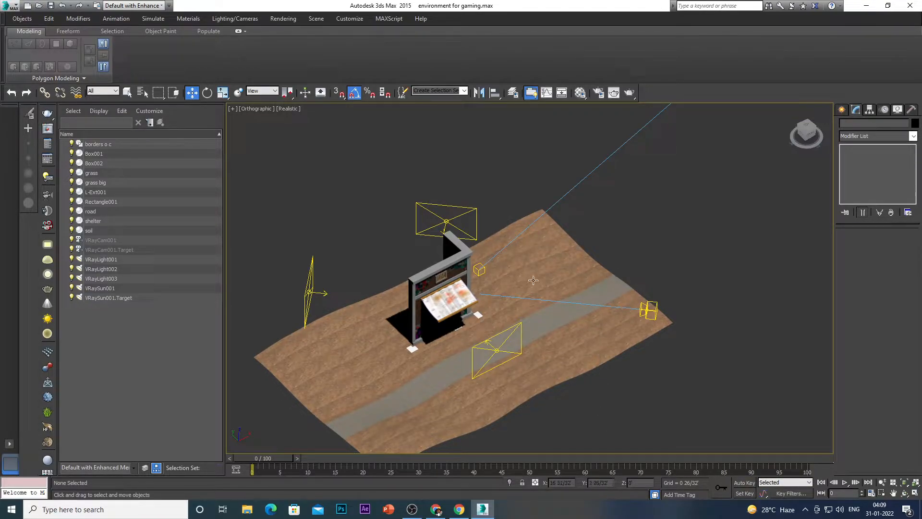
scroll(573, 281, "up", 1)
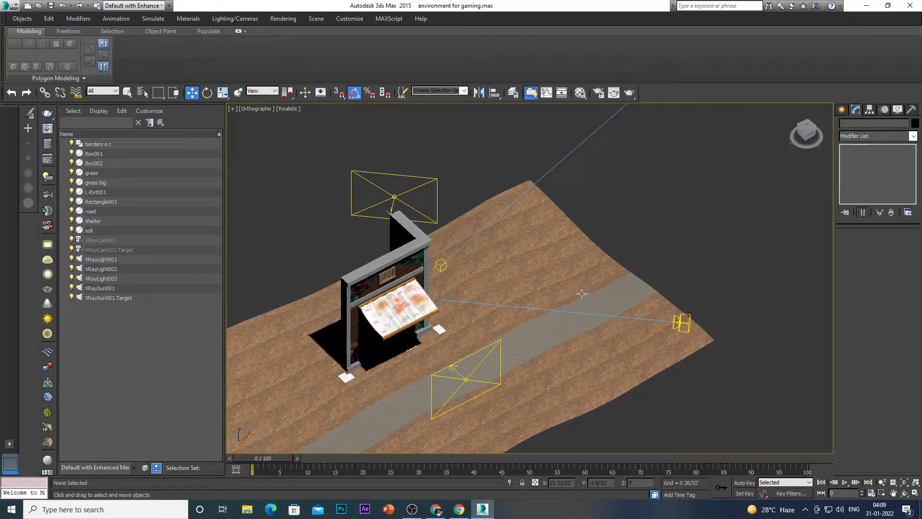
left_click(580, 92)
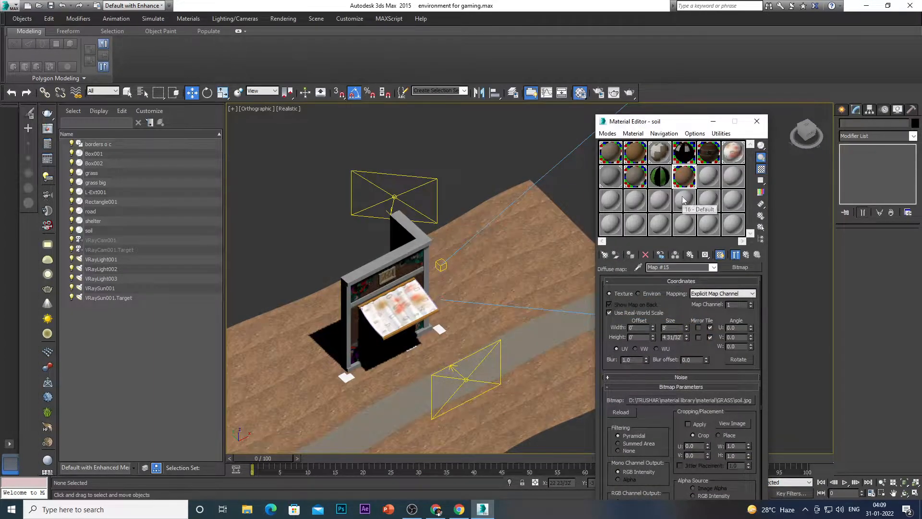
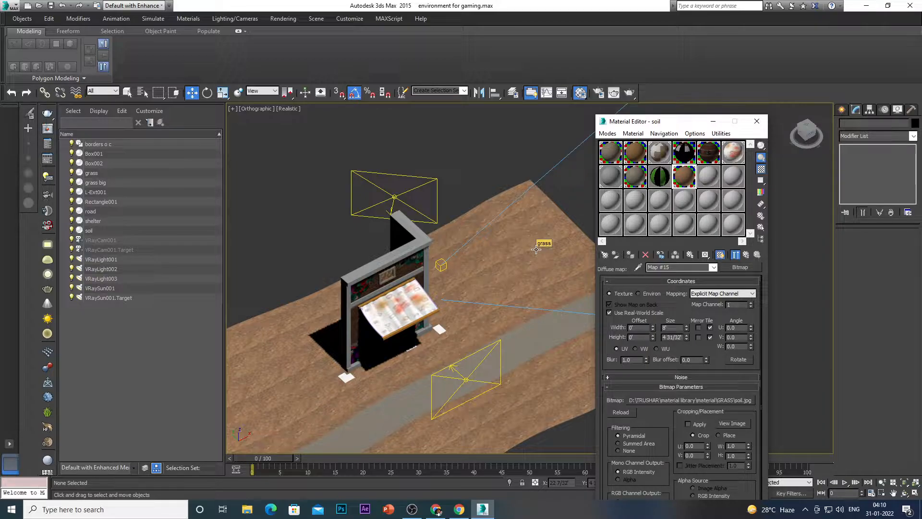
scroll(536, 250, "down", 5)
scroll(546, 392, "up", 4)
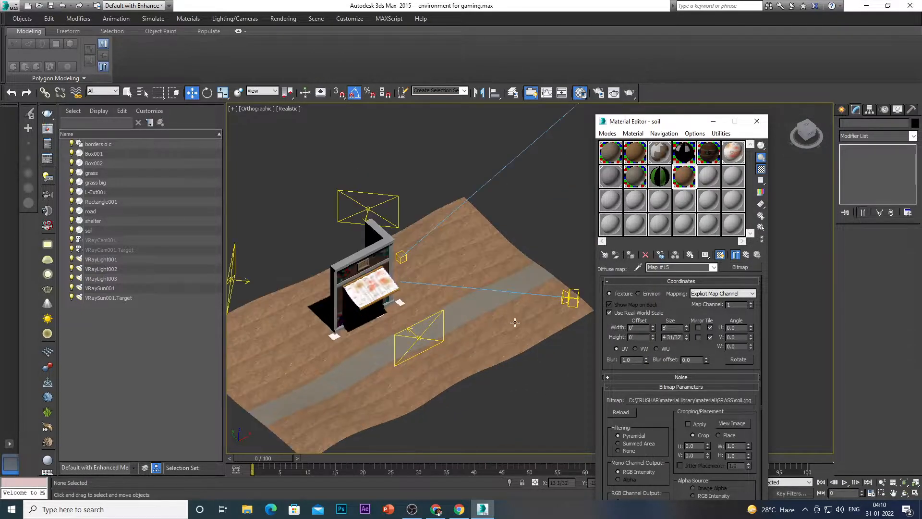
scroll(515, 322, "up", 8)
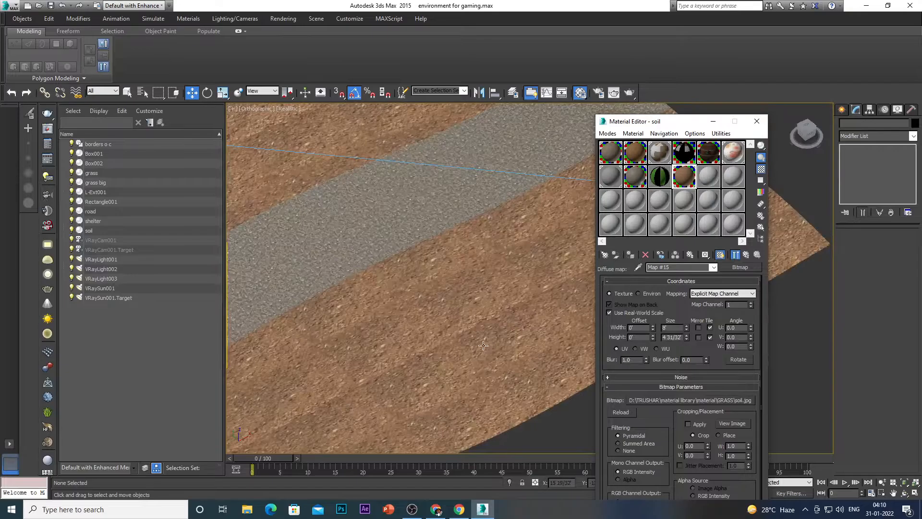
scroll(483, 345, "up", 2)
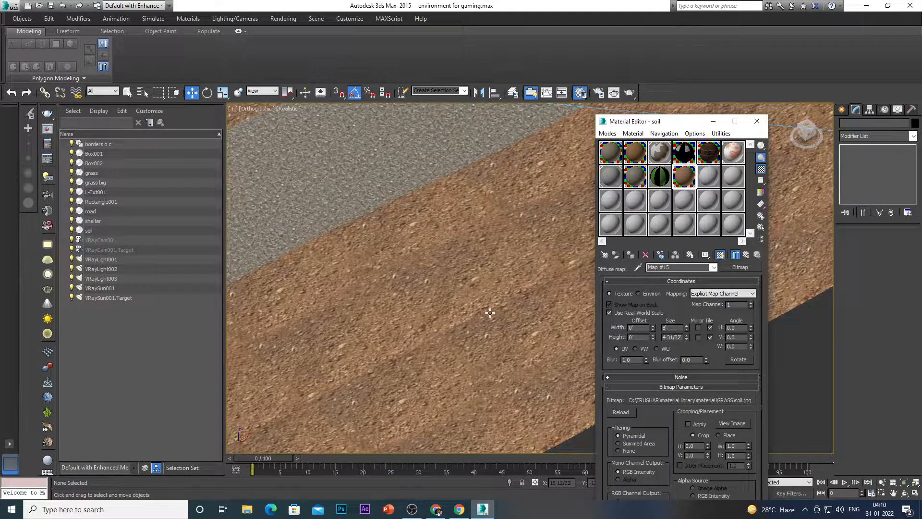
scroll(489, 312, "down", 6)
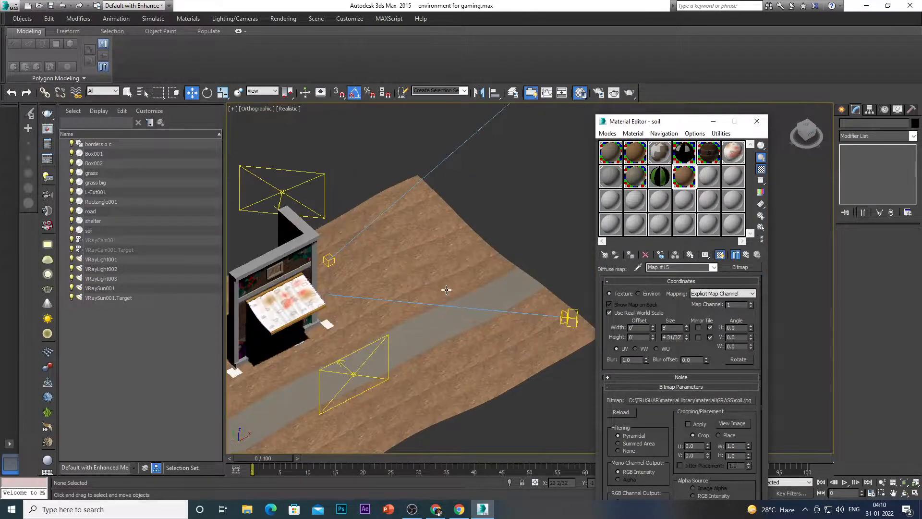
scroll(502, 262, "down", 4)
scroll(512, 295, "up", 5)
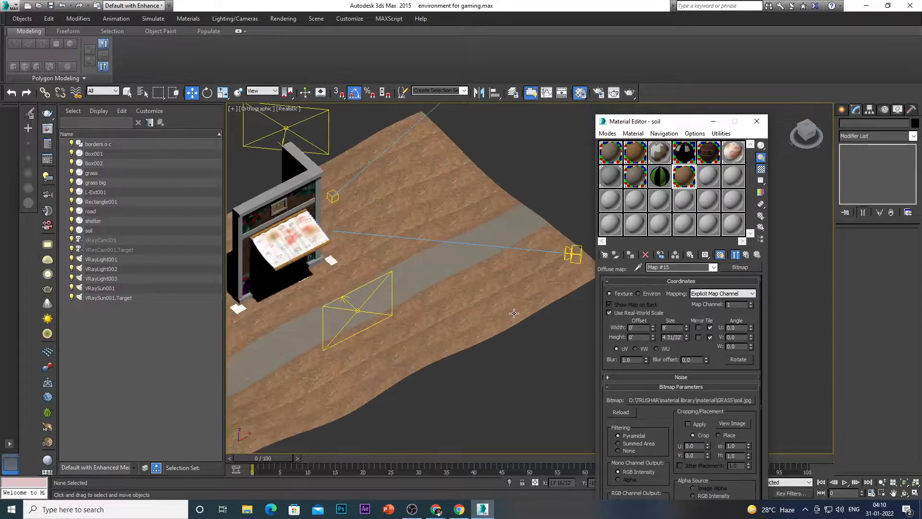
scroll(513, 314, "down", 5)
scroll(456, 282, "up", 4)
scroll(531, 336, "up", 4)
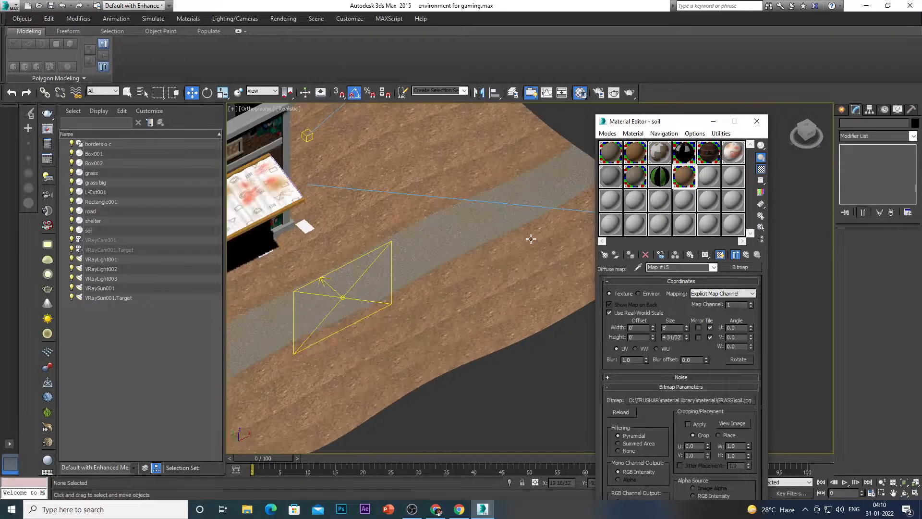
scroll(484, 309, "down", 4)
scroll(485, 191, "up", 4)
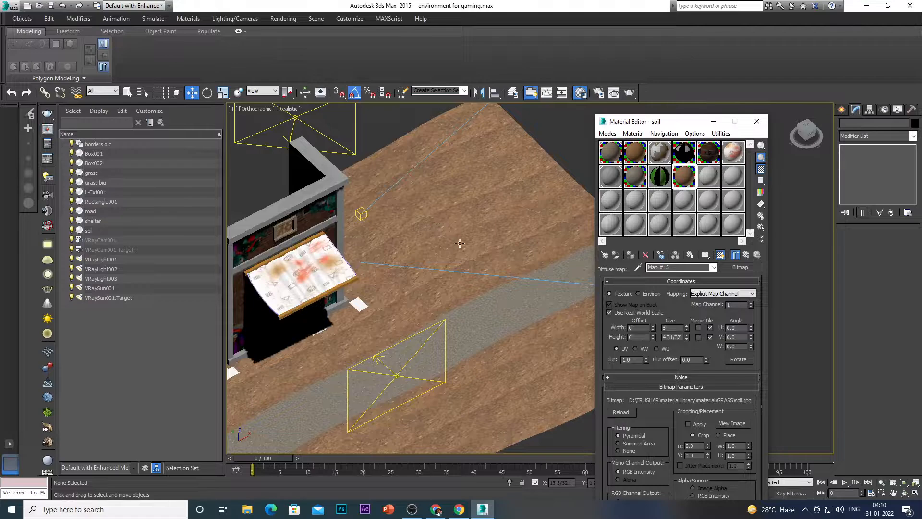
scroll(459, 270, "down", 4)
scroll(432, 287, "up", 4)
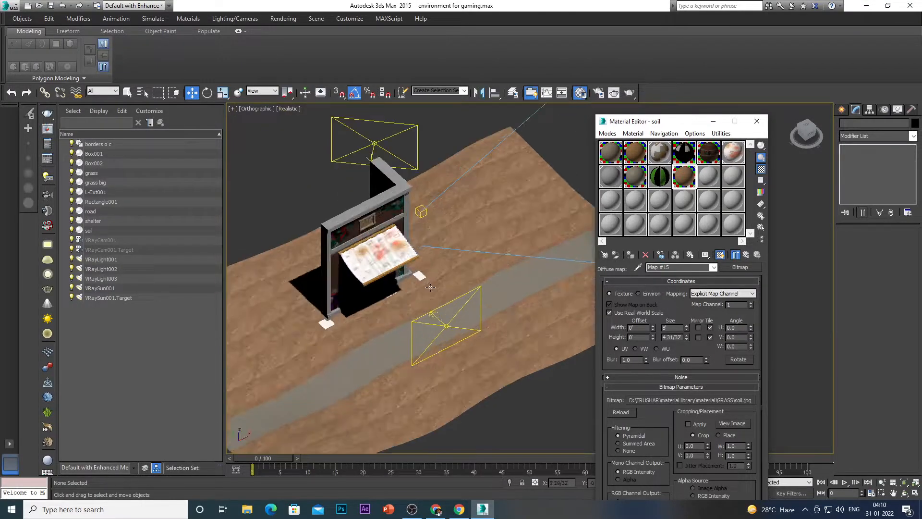
left_click(757, 121)
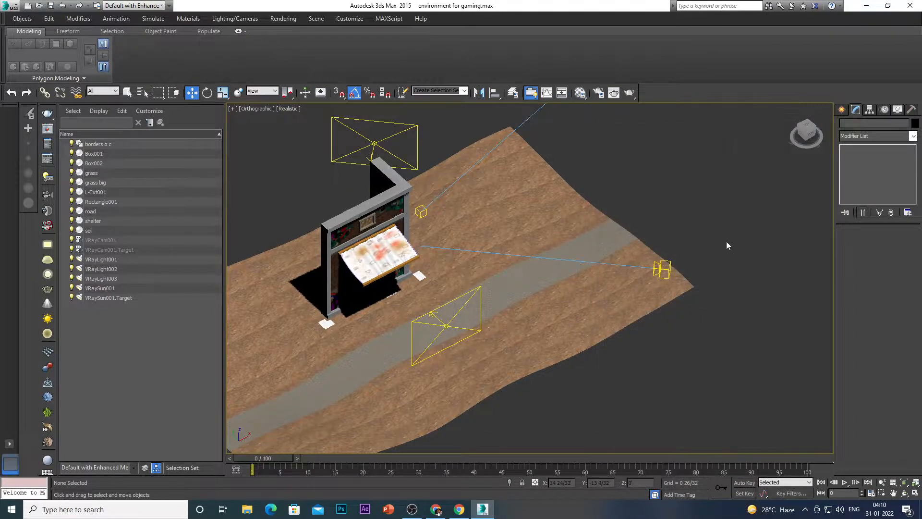
- Select the grass big object, the small white patches at the base of the shelter
scroll(418, 289, "down", 4)
scroll(480, 257, "up", 4)
scroll(485, 253, "up", 2)
left_click(530, 219)
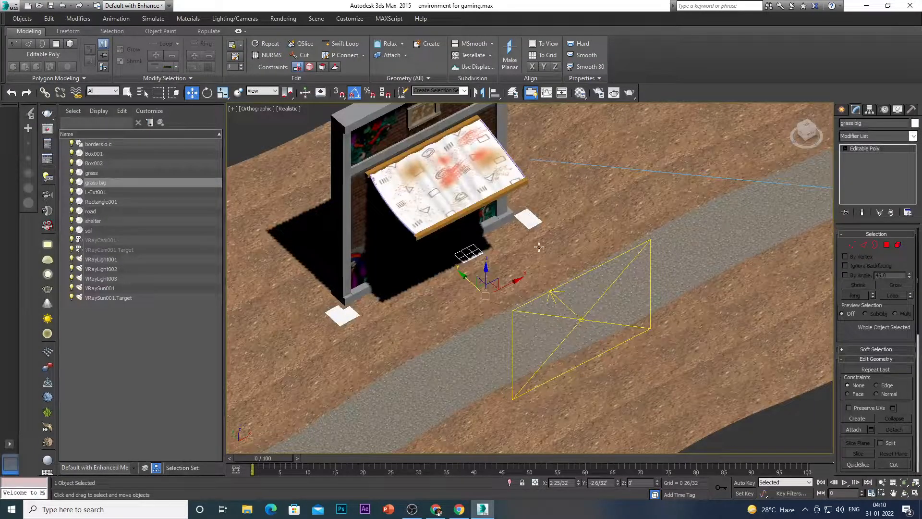
- Inspect the road and soil textures up close, along with the untextured patches beside the shelter
scroll(504, 281, "down", 4)
scroll(534, 260, "up", 4)
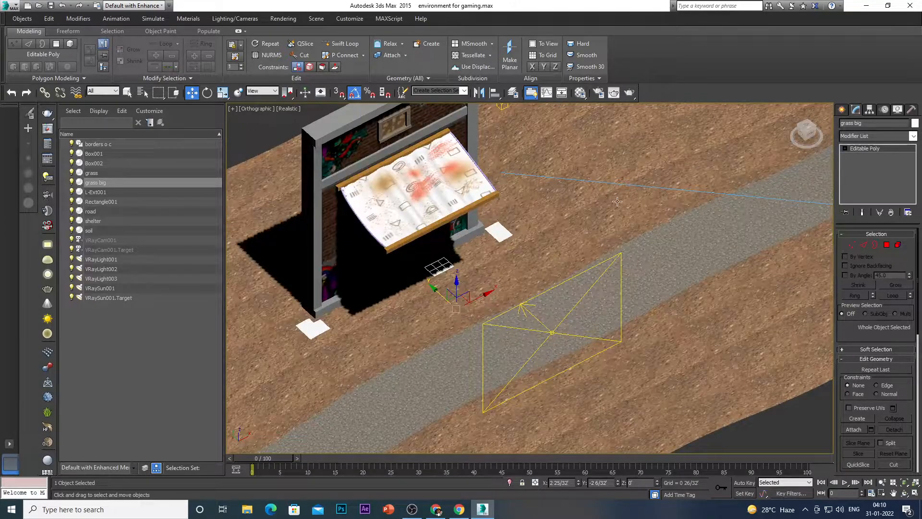
scroll(569, 284, "down", 4)
scroll(639, 273, "up", 6)
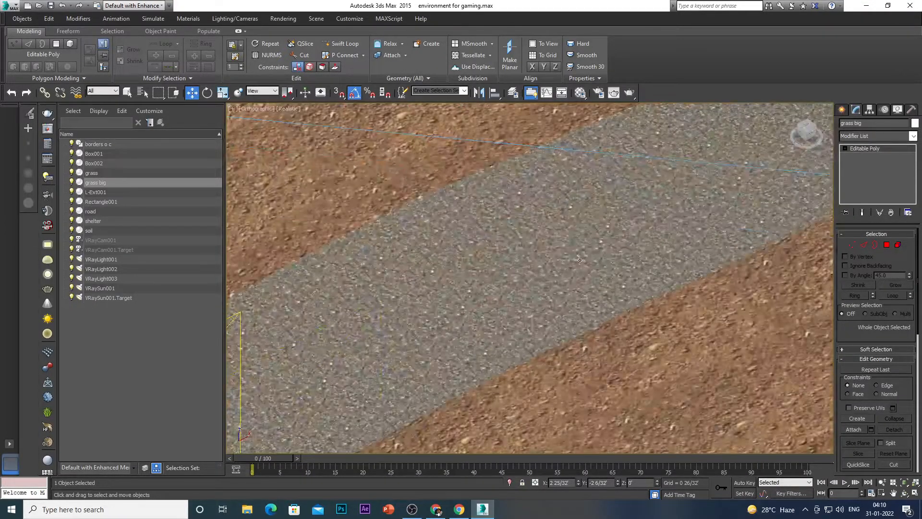
scroll(600, 263, "down", 2)
scroll(420, 229, "up", 4)
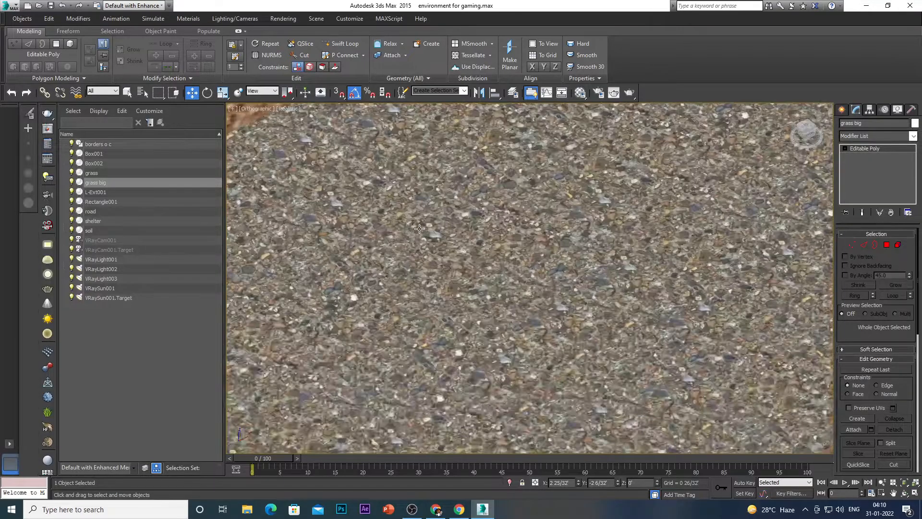
scroll(419, 230, "down", 6)
scroll(420, 270, "up", 2)
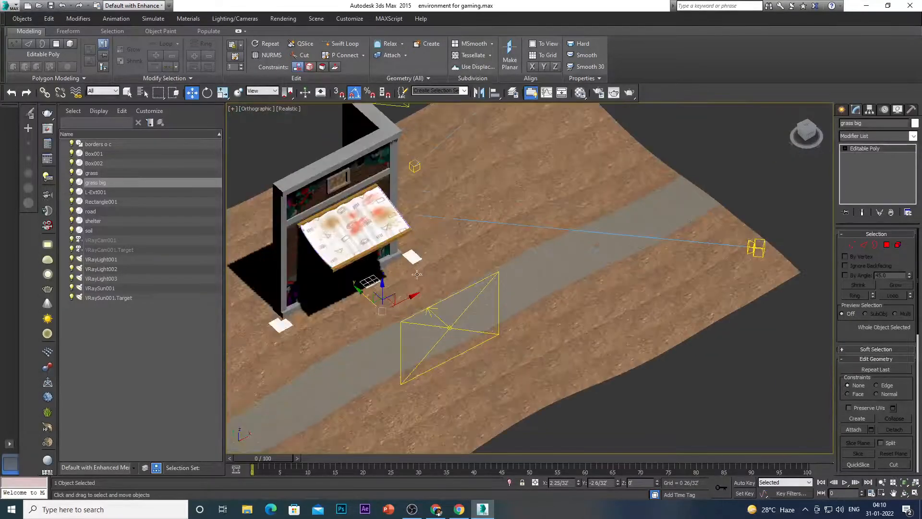
scroll(420, 270, "up", 1)
scroll(624, 283, "up", 4)
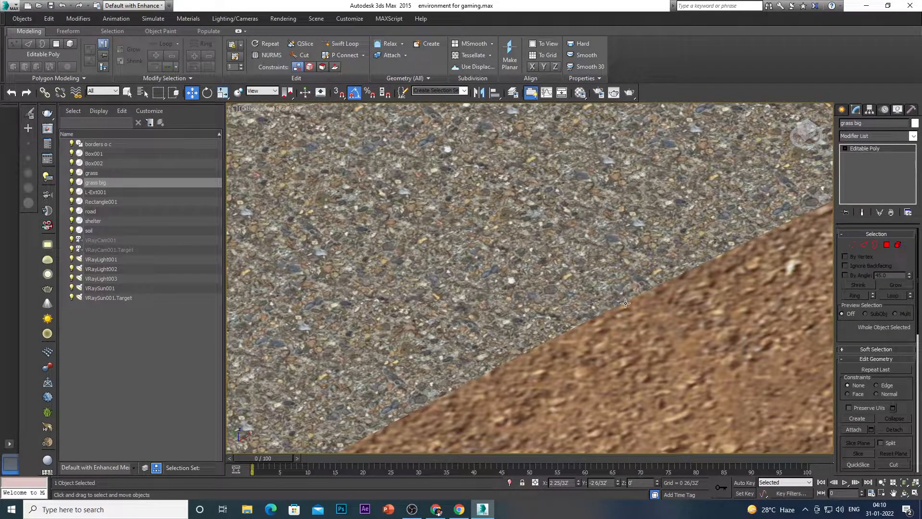
scroll(580, 309, "down", 2)
scroll(580, 309, "down", 4)
scroll(464, 331, "up", 3)
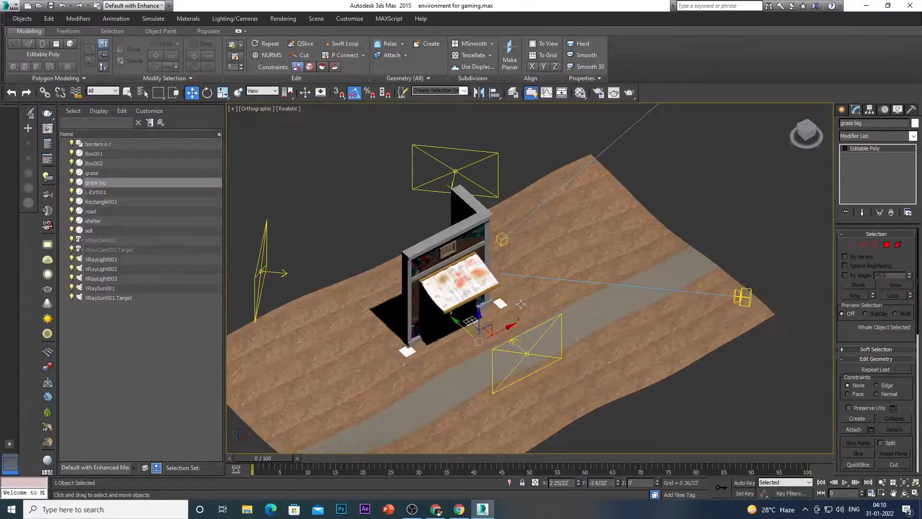
scroll(552, 276, "up", 3)
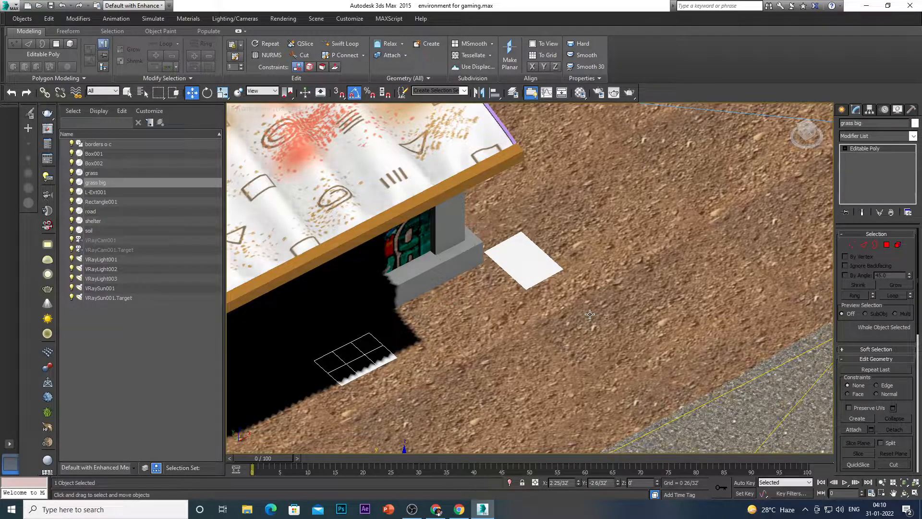
- Assign the soil material to the selected grass big patches and close the Material Editor
left_click(580, 92)
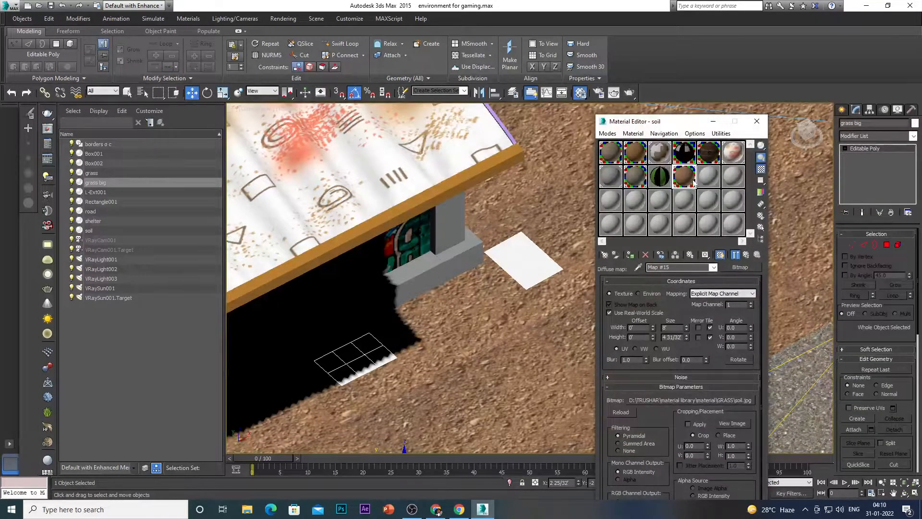
left_click(630, 255)
left_click(757, 121)
scroll(511, 271, "down", 4)
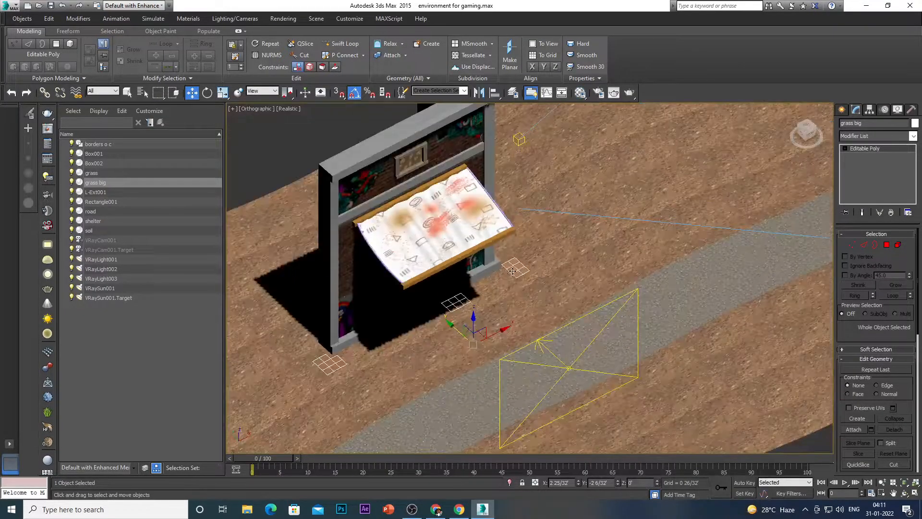
- Add a UVW Map modifier to the grass big patches and enable Real-World Map Size
scroll(526, 274, "up", 3)
left_click(868, 137)
key("u")
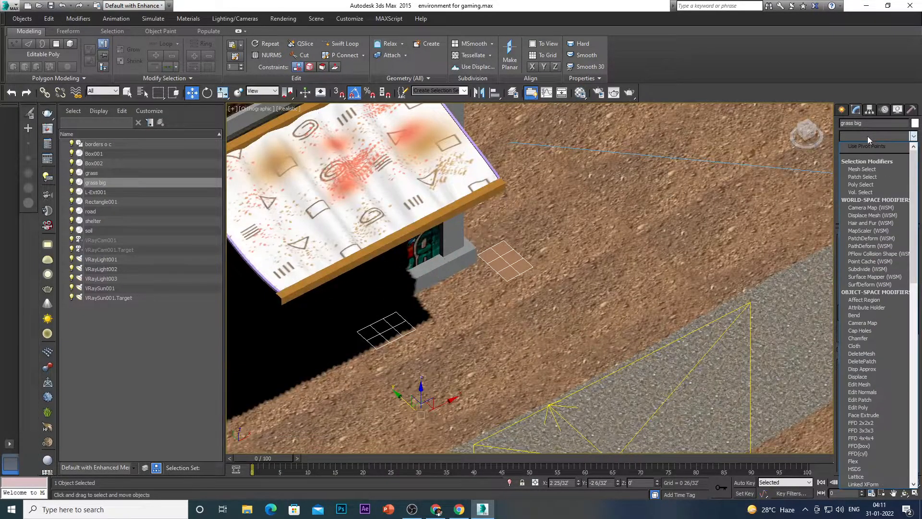
key("Down")
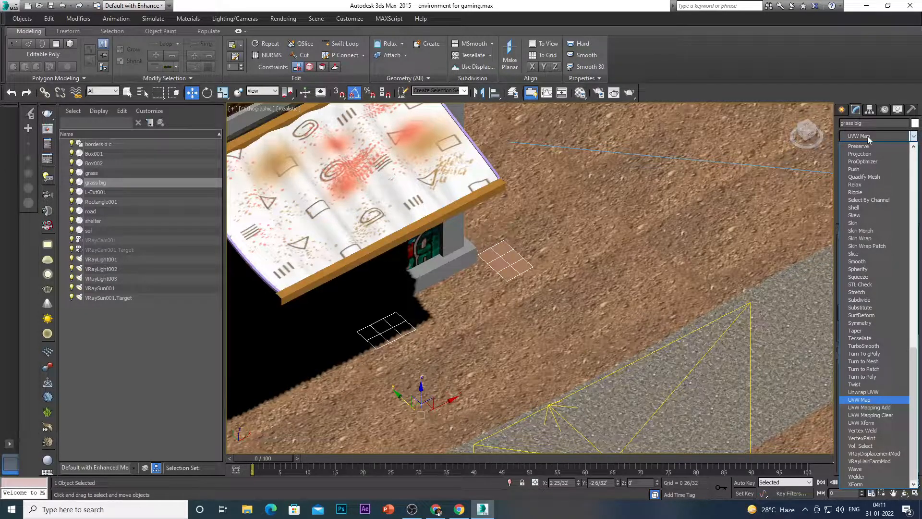
left_click(868, 400)
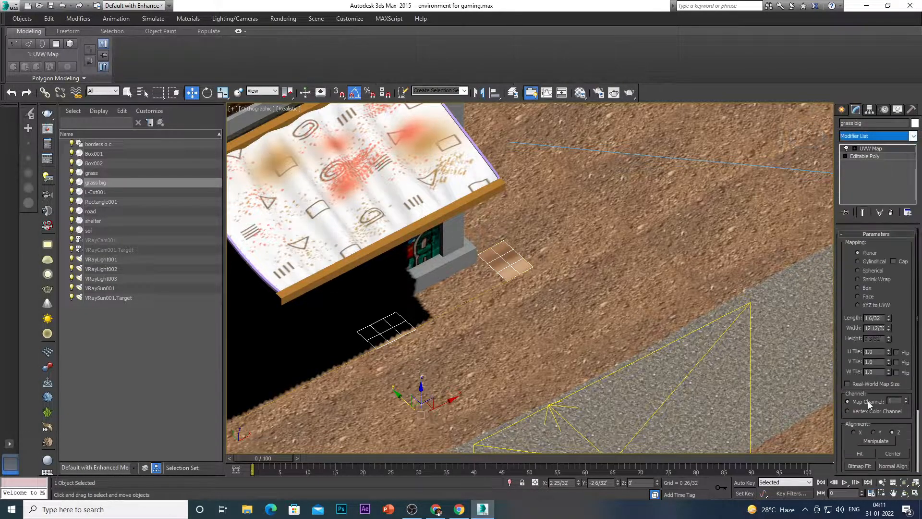
scroll(520, 327, "down", 2)
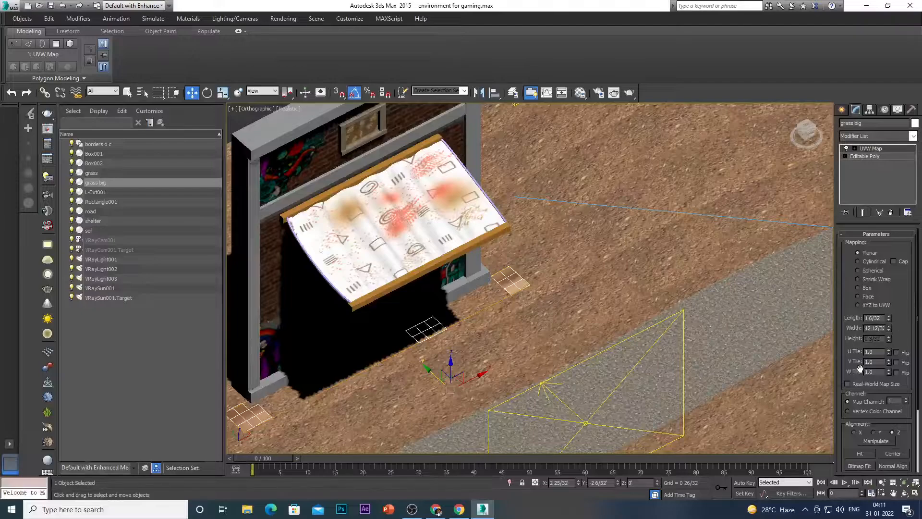
left_click(849, 385)
scroll(614, 333, "down", 10)
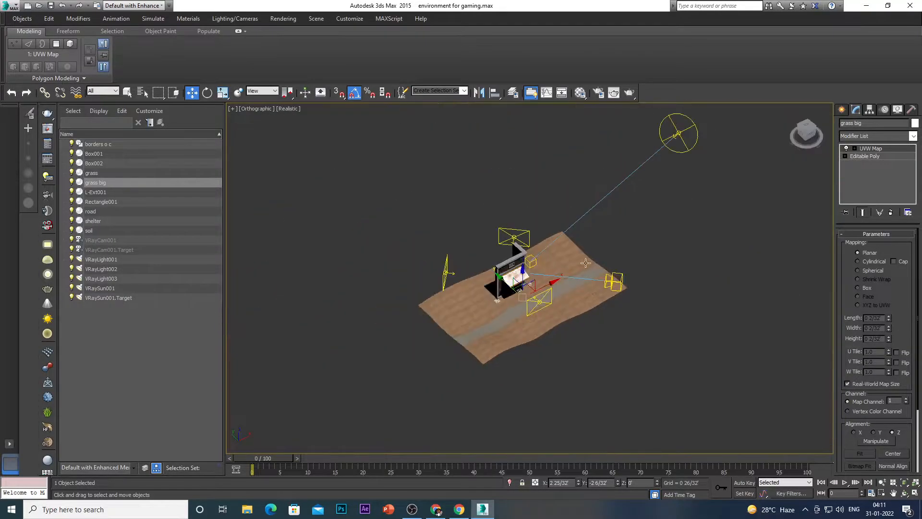
- Clear the selection and inspect the soil and road textures around the shelter up close and from afar
left_click(567, 274)
scroll(567, 274, "up", 10)
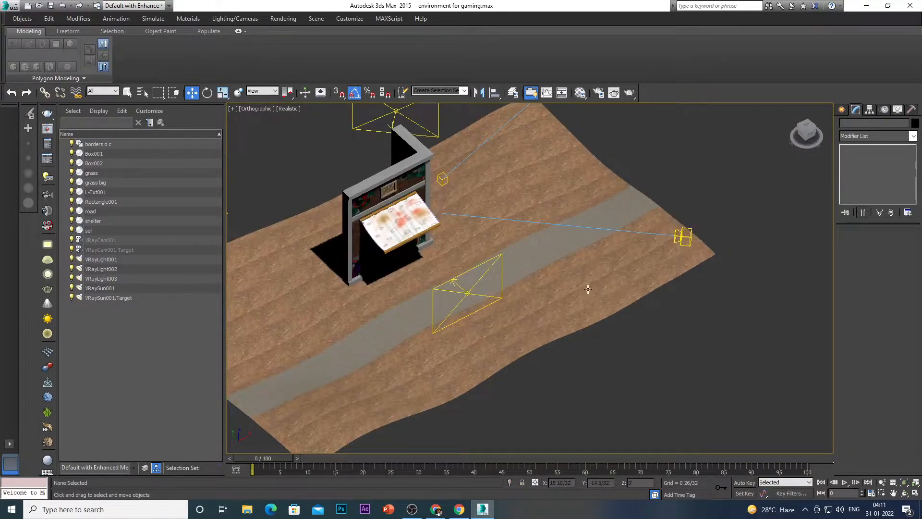
scroll(451, 278, "up", 5)
scroll(497, 256, "down", 2)
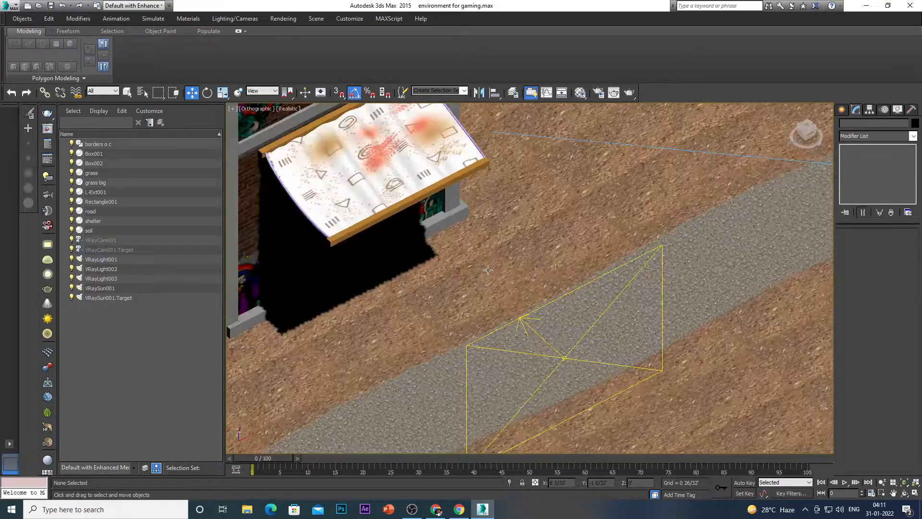
scroll(487, 303, "down", 2)
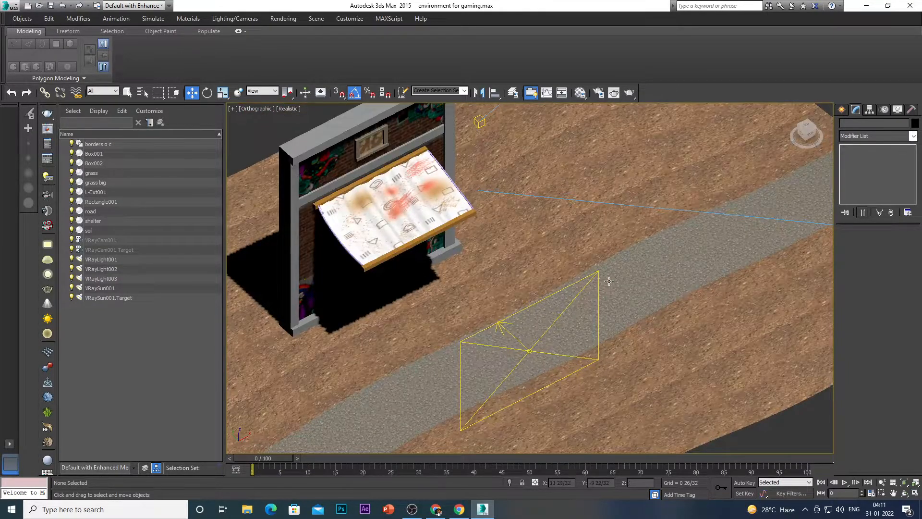
scroll(466, 304, "down", 8)
scroll(589, 328, "up", 2)
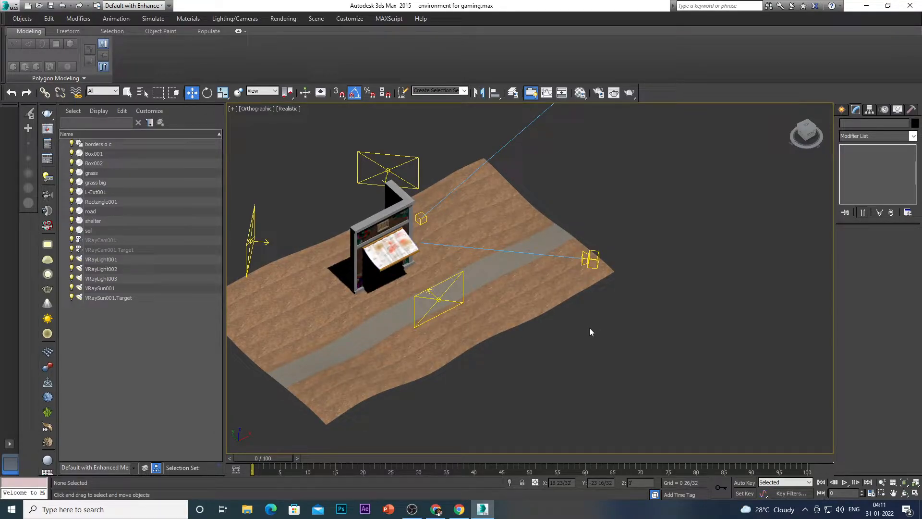
- Select the grass object, the terrain area on the shelter's side of the road
double_click(136, 174)
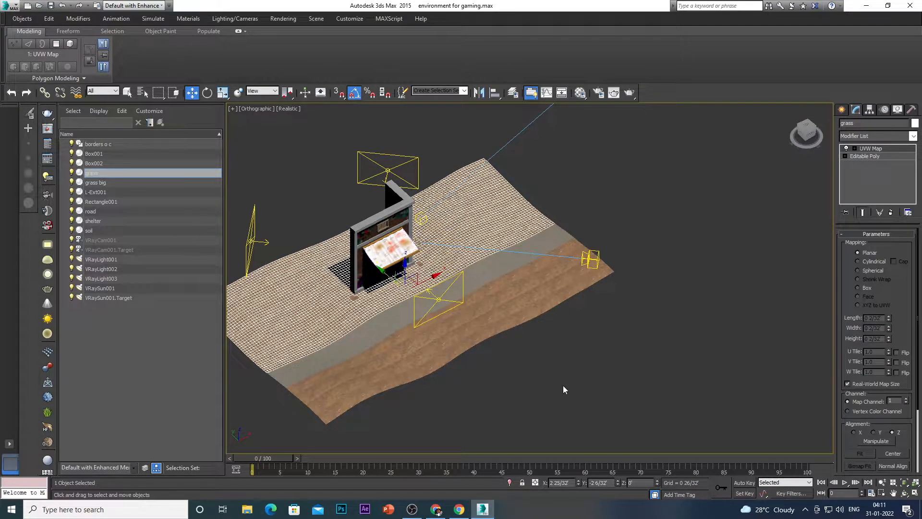
- Look through the available modifiers for a fur or hair modifier suited to the selected grass object
left_click(872, 136)
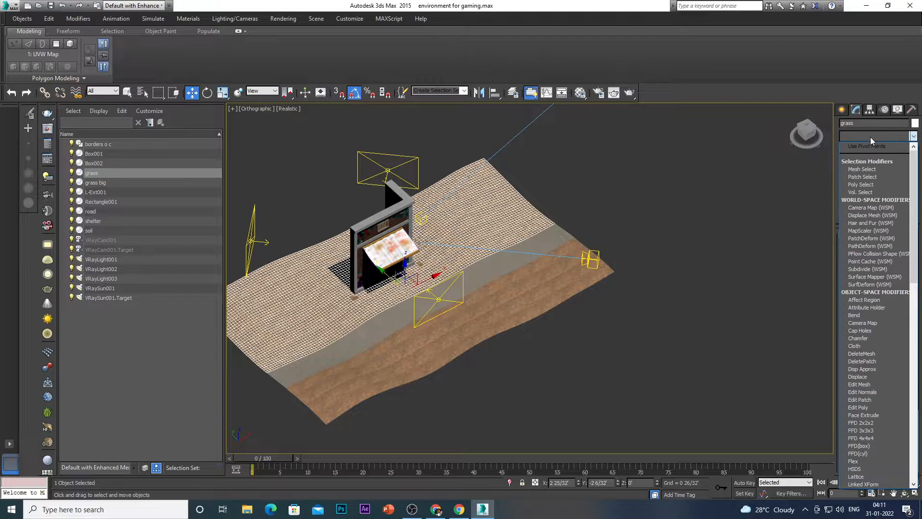
left_click(870, 137)
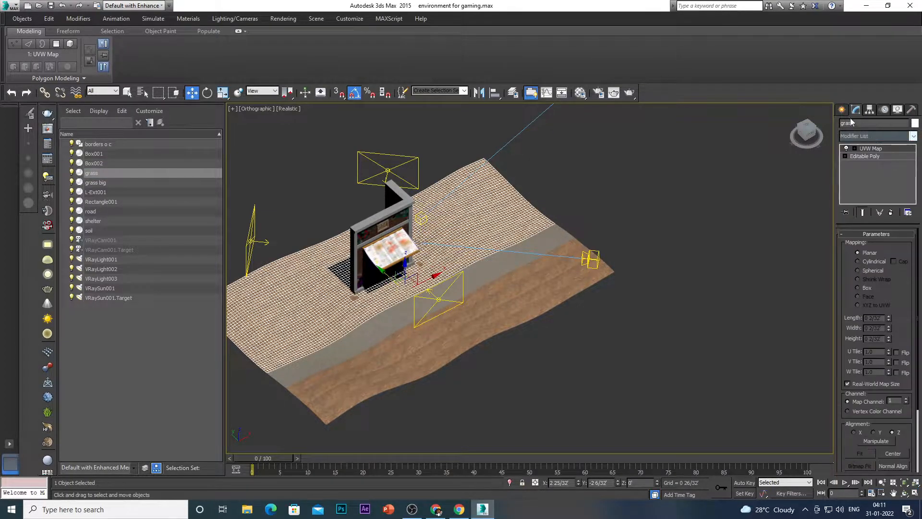
left_click(843, 110)
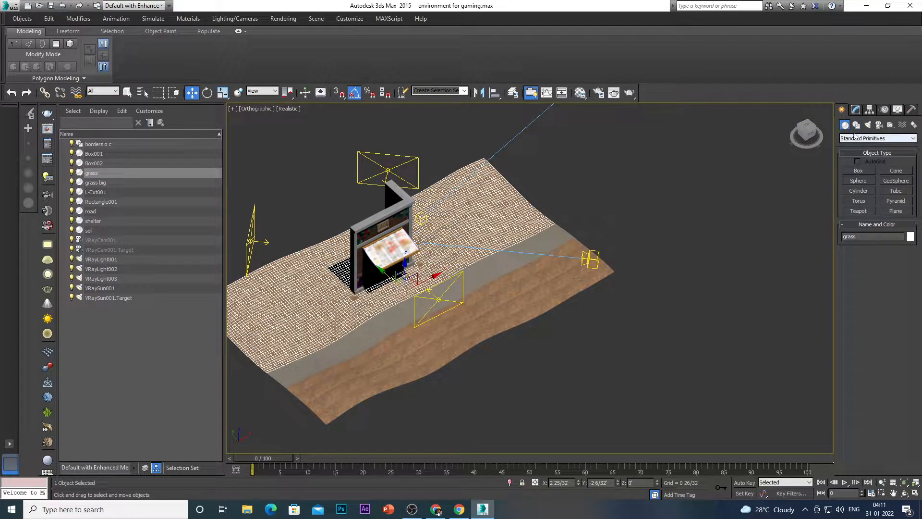
left_click(858, 140)
left_click(860, 140)
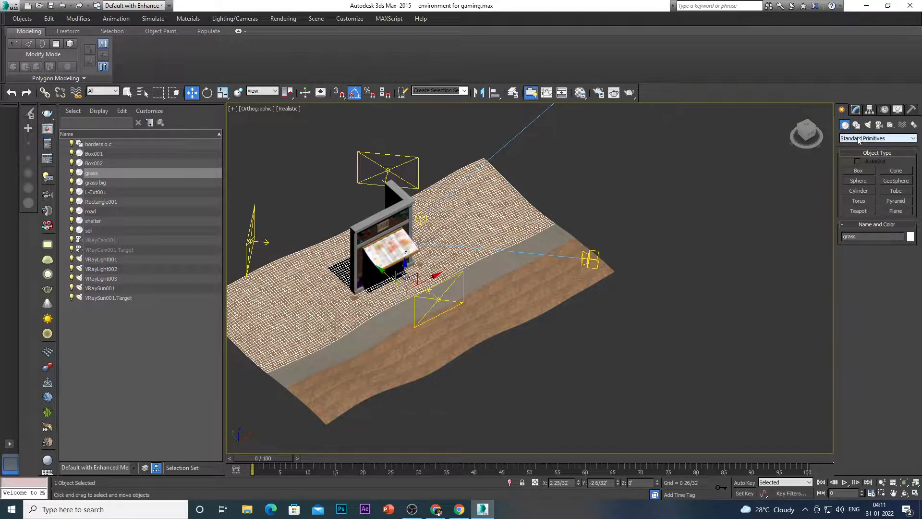
left_click(856, 111)
left_click(888, 136)
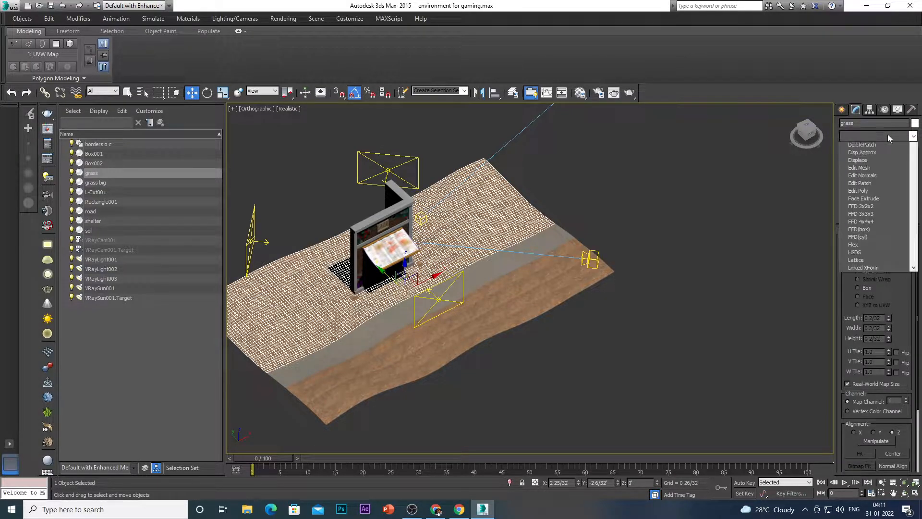
left_click(888, 134)
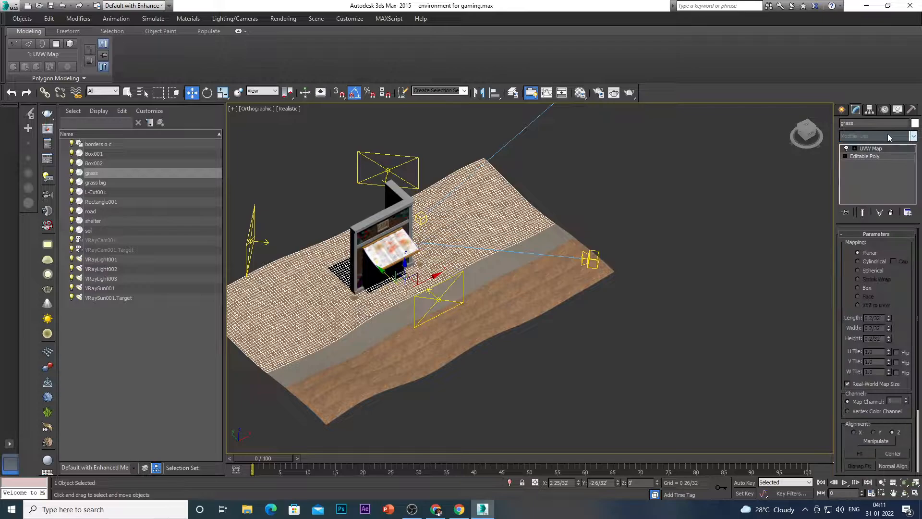
left_click(844, 110)
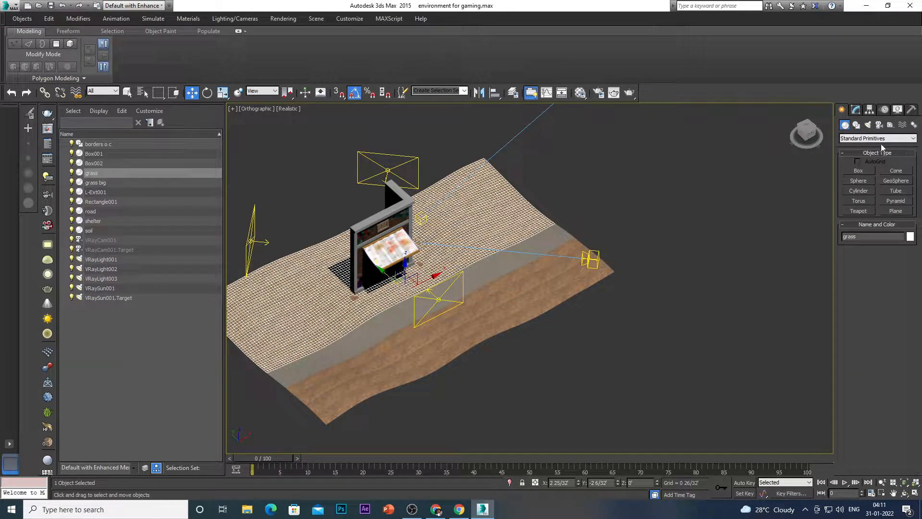
left_click(856, 110)
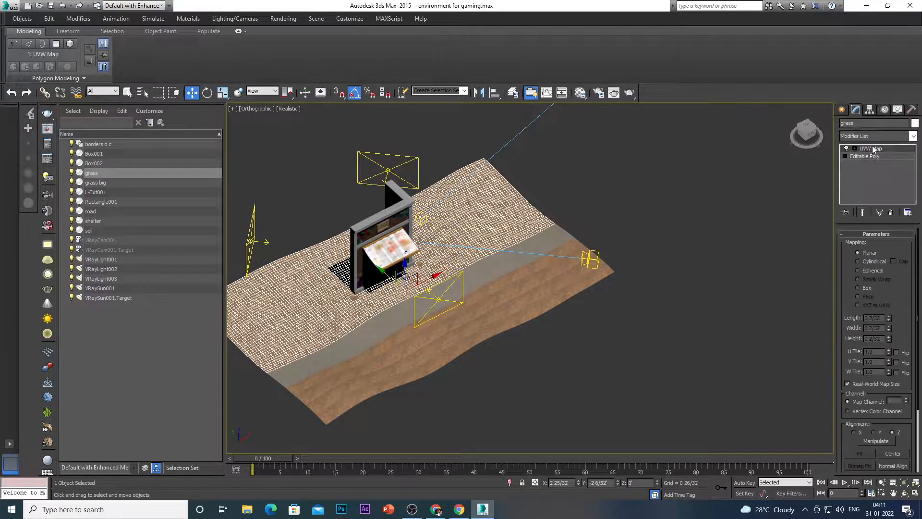
left_click(871, 136)
key("f")
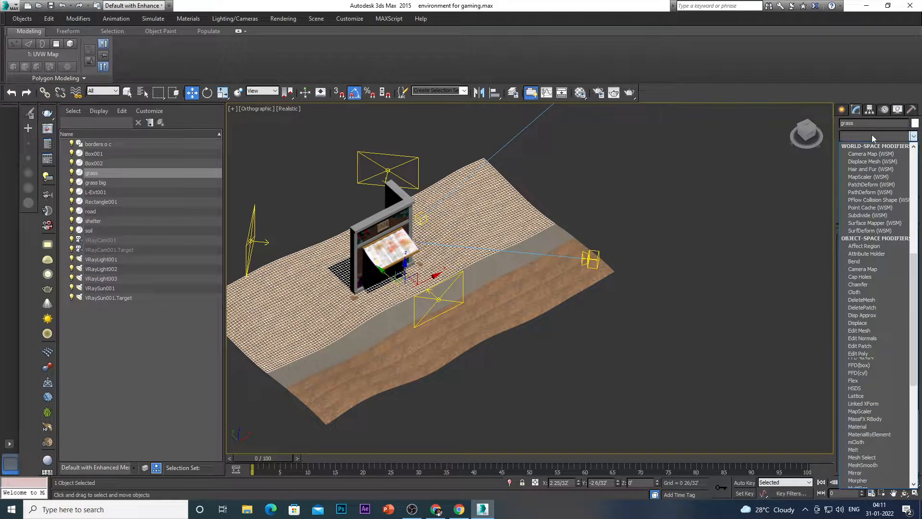
key("o")
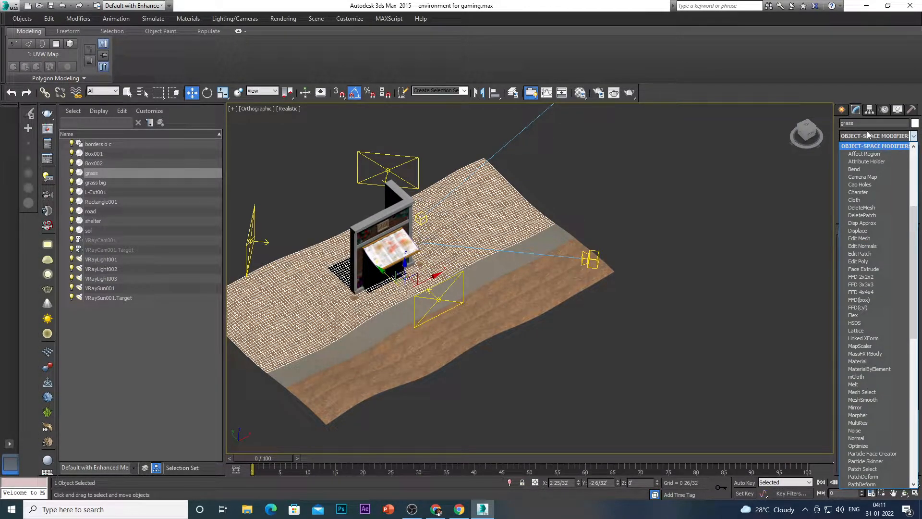
left_click(872, 136)
left_click(872, 137)
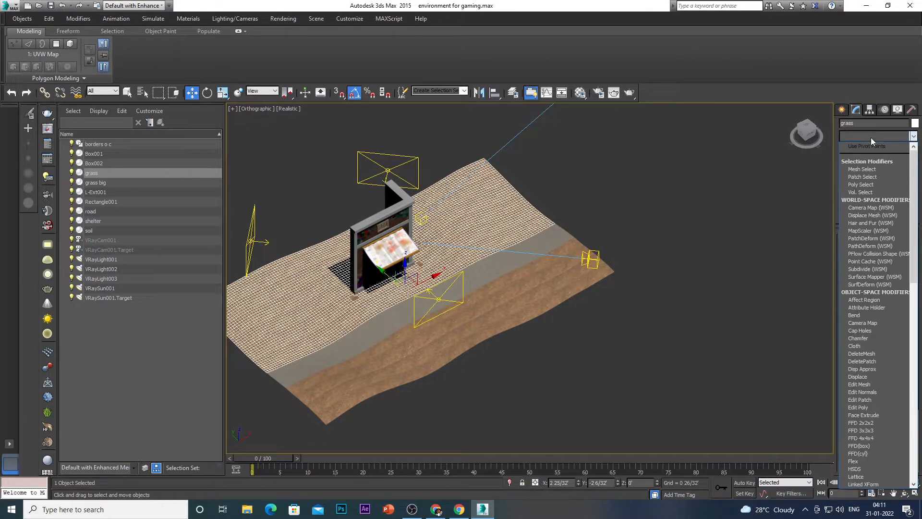
key("f")
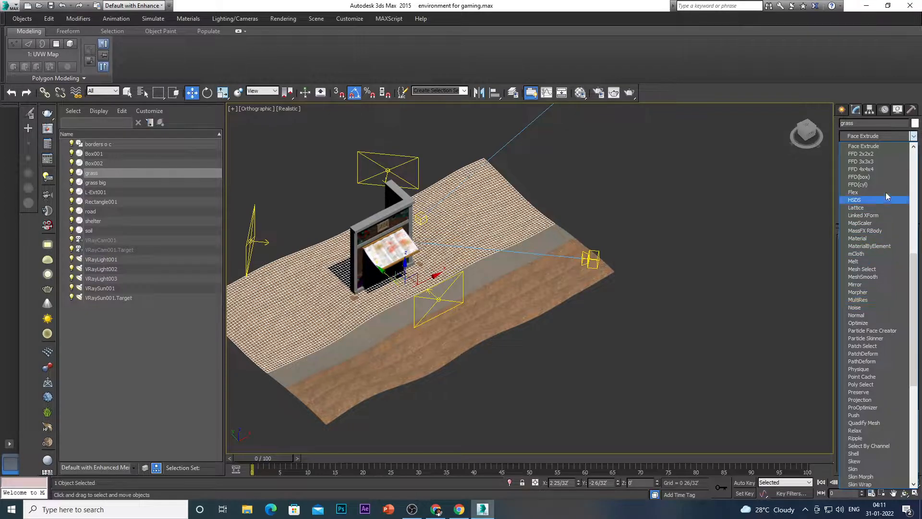
left_click(878, 134)
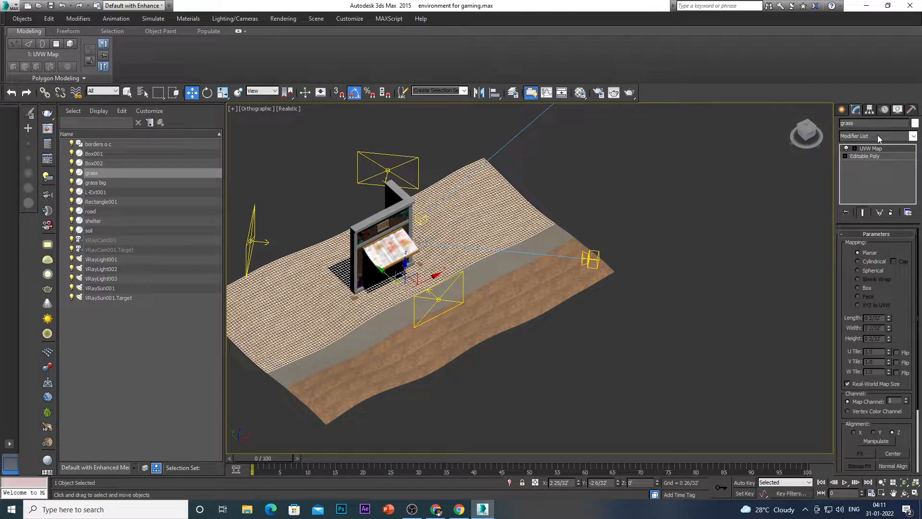
key("h")
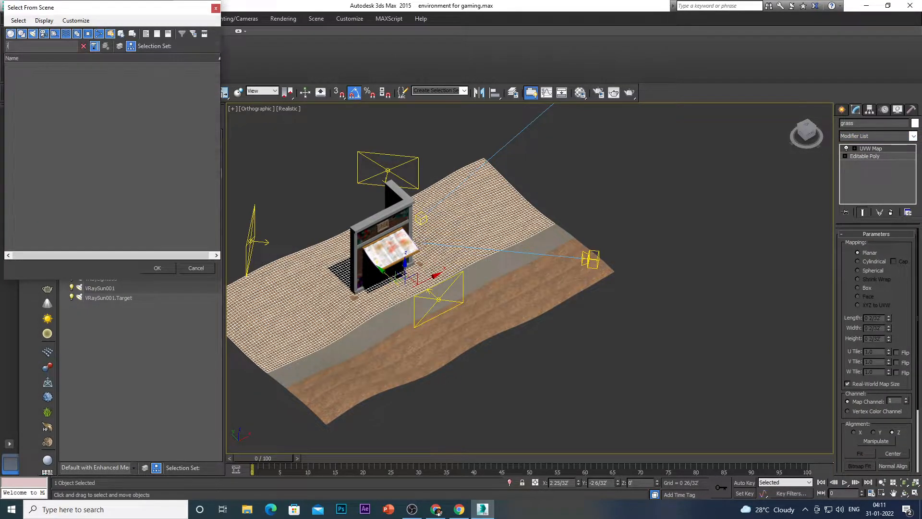
left_click(884, 137)
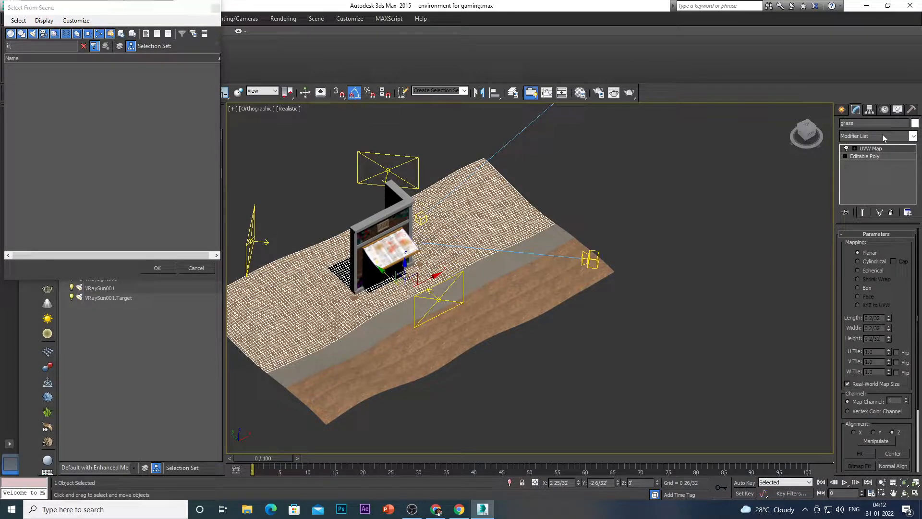
key("Escape")
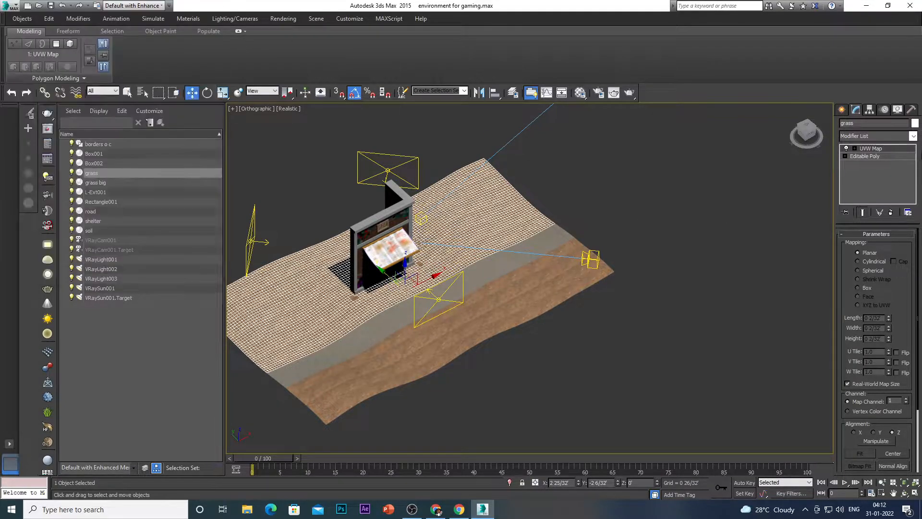
left_click(872, 135)
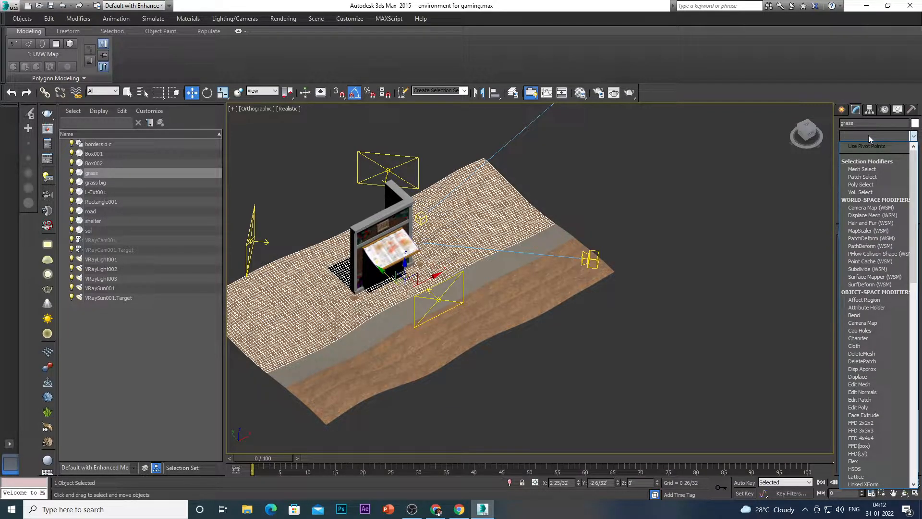
key("h")
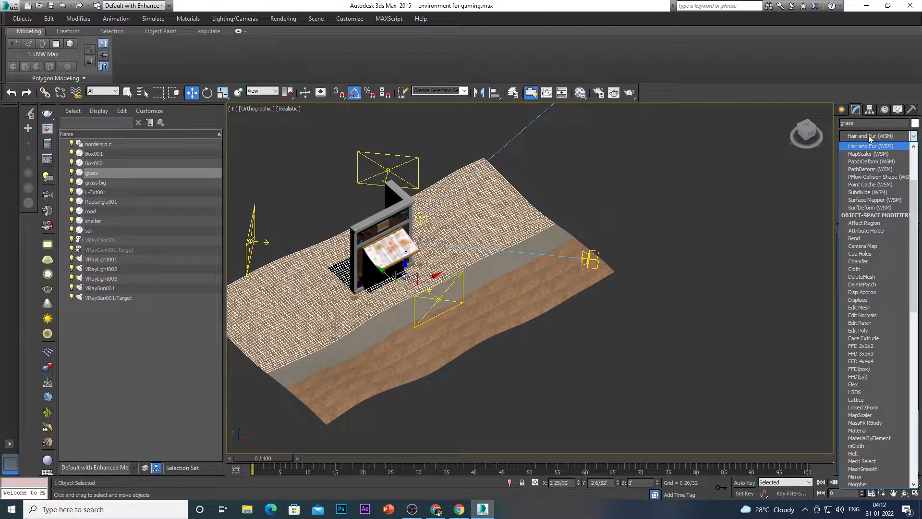
left_click(914, 136)
- Create a VRayFur object on the selected grass terrain
left_click(842, 110)
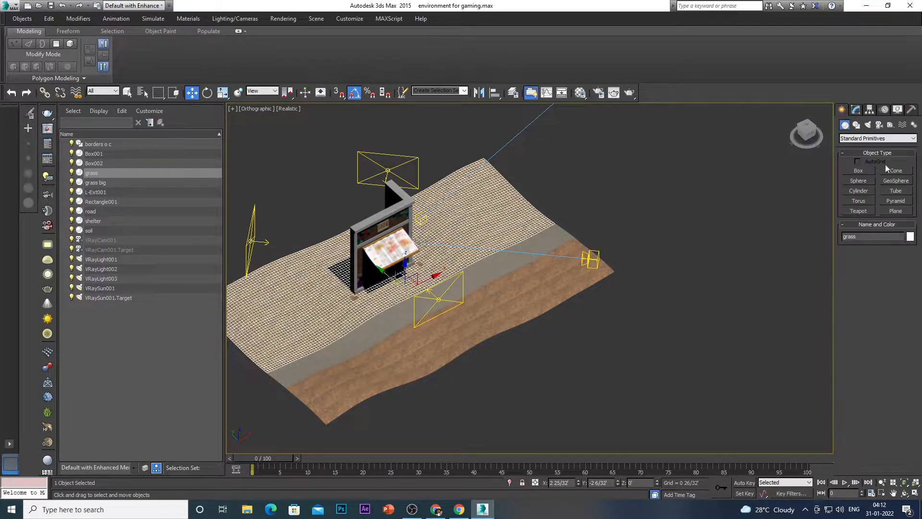
left_click(878, 139)
left_click(858, 234)
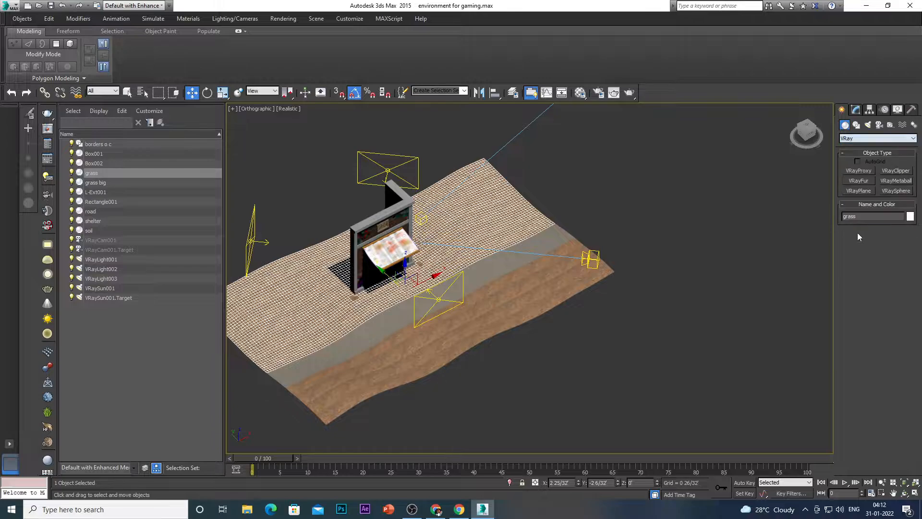
left_click(860, 181)
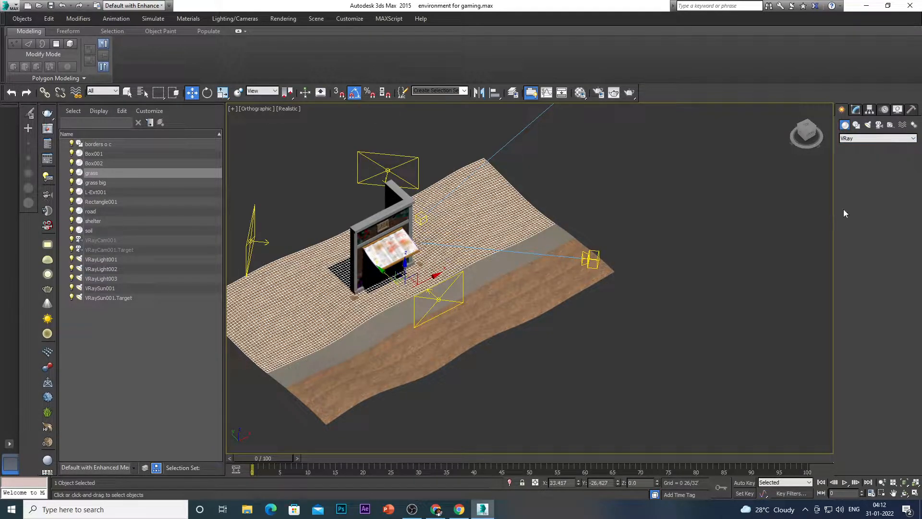
- Examine the fur strands spread over the terrain around the shelter, both up close and from afar
scroll(429, 197, "down", 4)
scroll(485, 243, "up", 6)
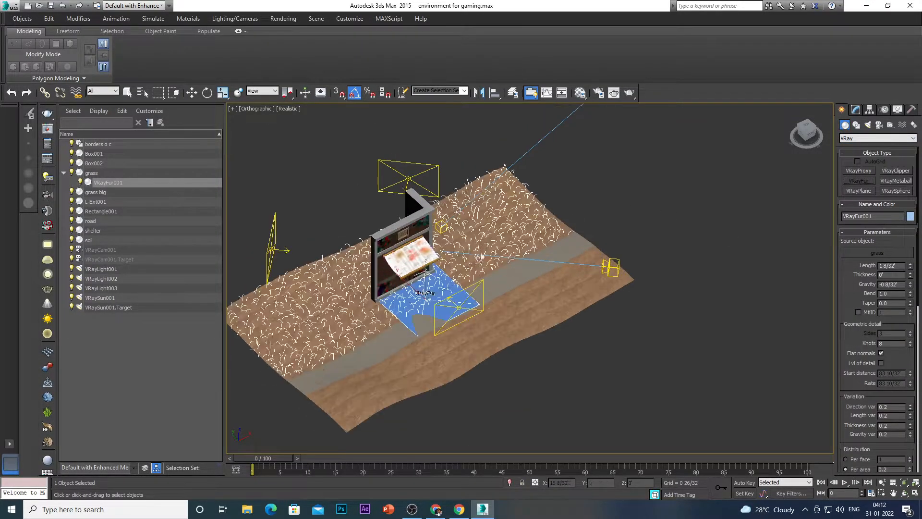
scroll(482, 263, "down", 4)
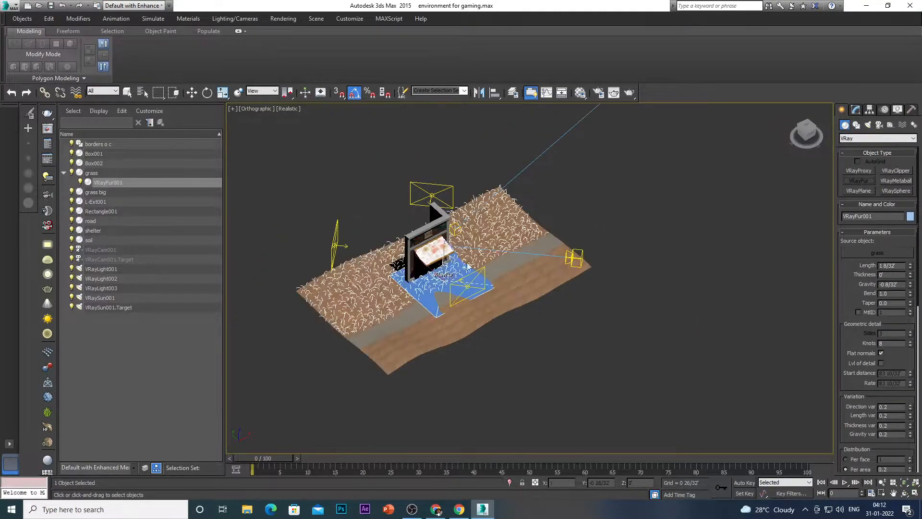
scroll(503, 268, "up", 5)
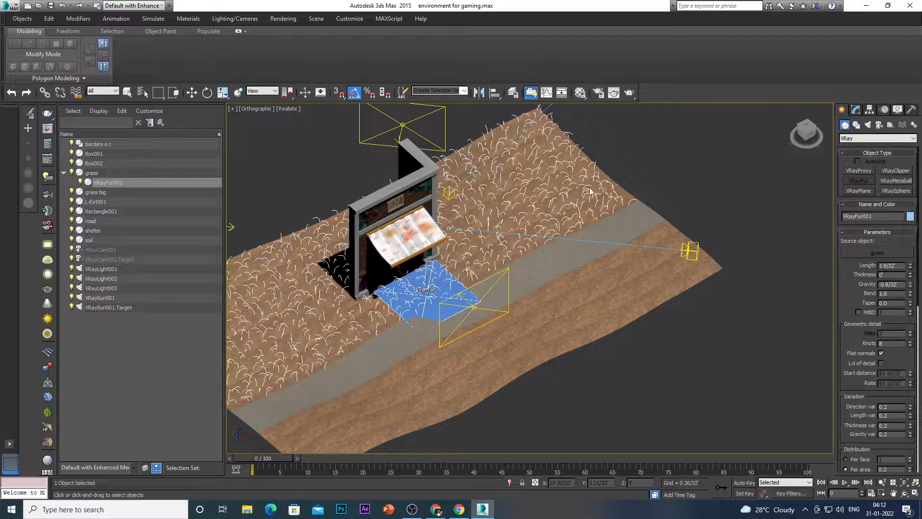
scroll(846, 310, "down", 1)
scroll(847, 310, "down", 3)
scroll(850, 288, "up", 3)
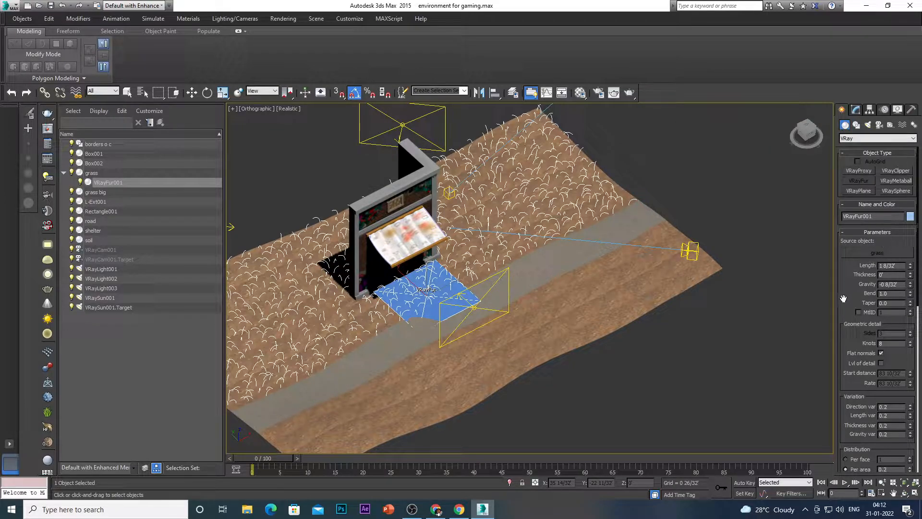
- Review the fur's variation, distribution, placement, mapping, maps and viewport display settings
scroll(846, 299, "down", 8)
scroll(848, 302, "down", 4)
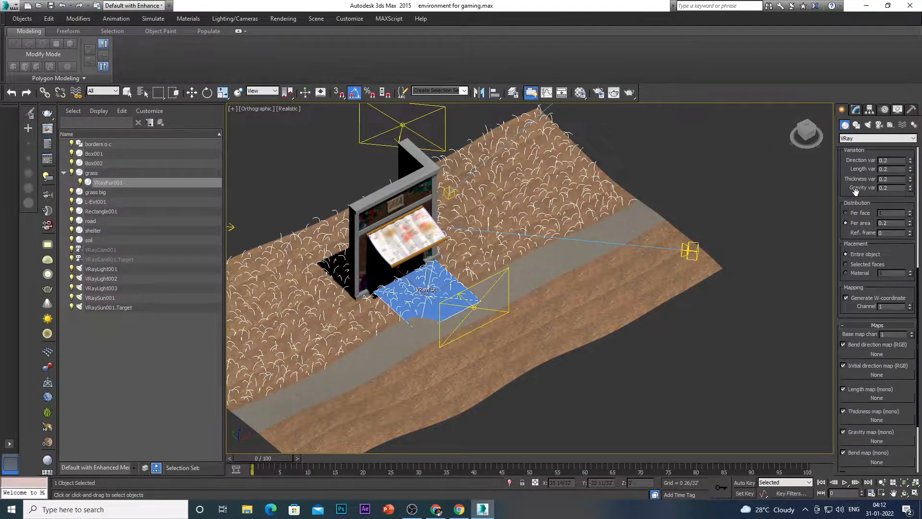
scroll(850, 306, "down", 3)
left_click_drag(851, 306, 855, 232)
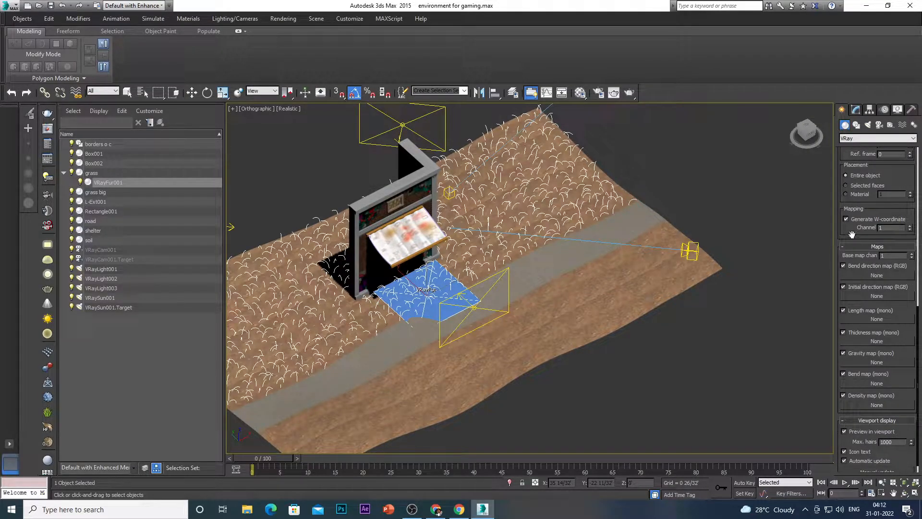
left_click_drag(851, 235, 848, 224)
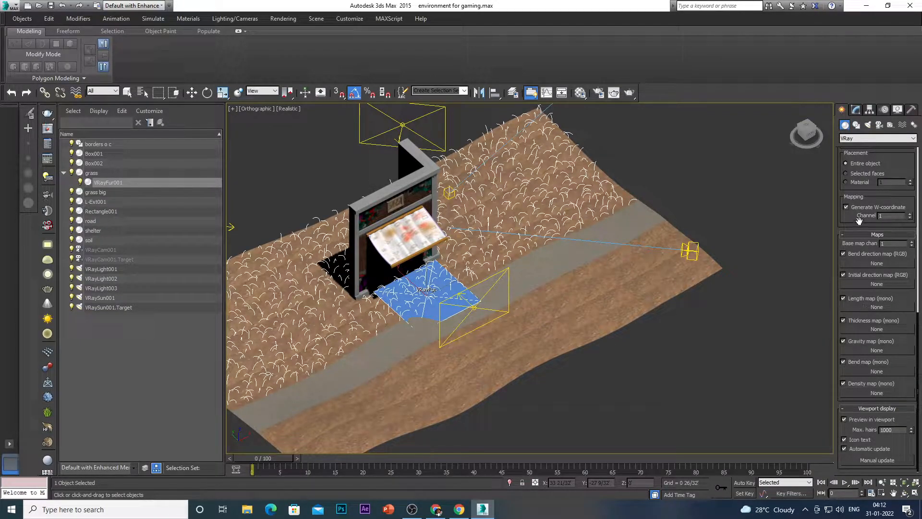
scroll(870, 189, "up", 8)
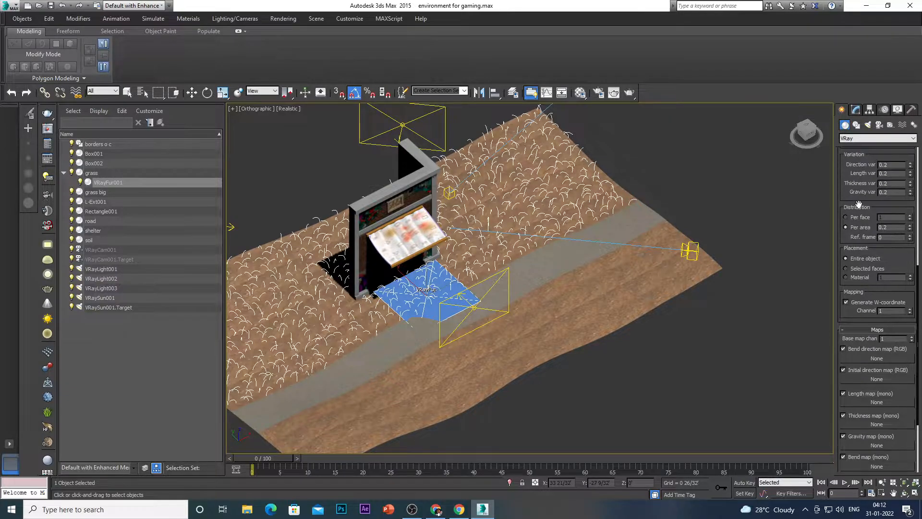
scroll(845, 230, "down", 5)
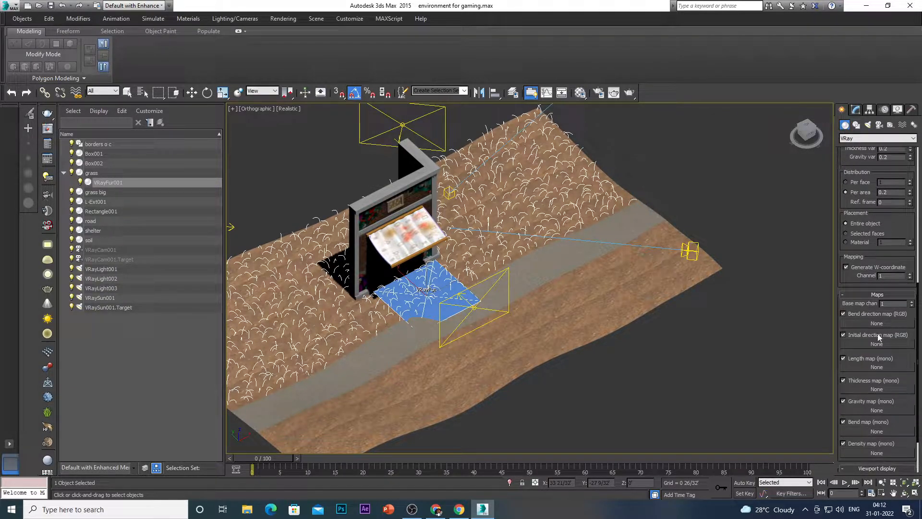
- Look over the fur's full set of parameters again, from geometric detail to the maps and viewport display settings
left_click_drag(853, 276, 855, 231)
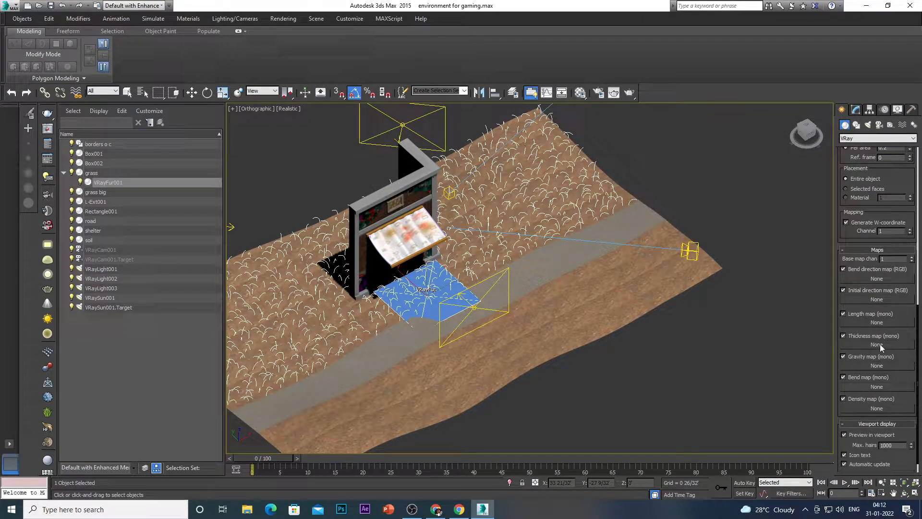
left_click_drag(850, 242, 849, 370)
left_click_drag(850, 235, 844, 363)
left_click_drag(848, 235, 846, 311)
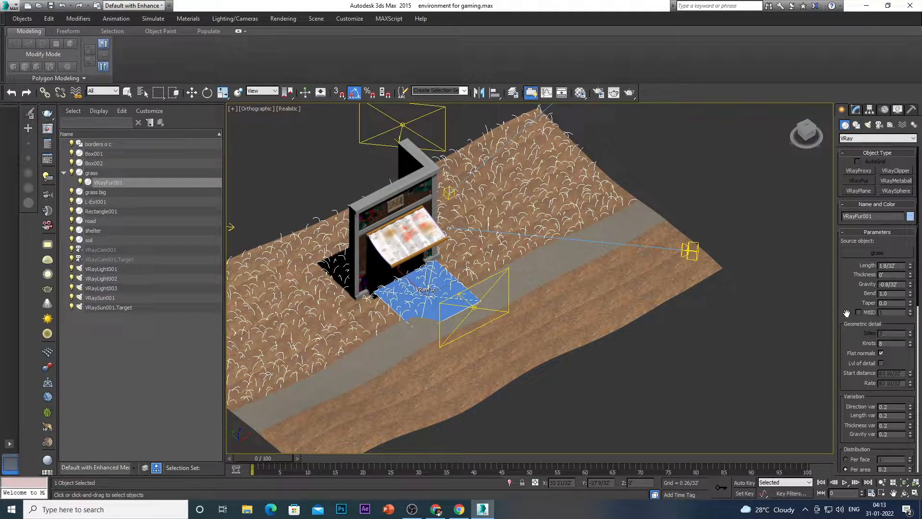
left_click_drag(865, 401, 862, 230)
scroll(856, 395, "down", 3)
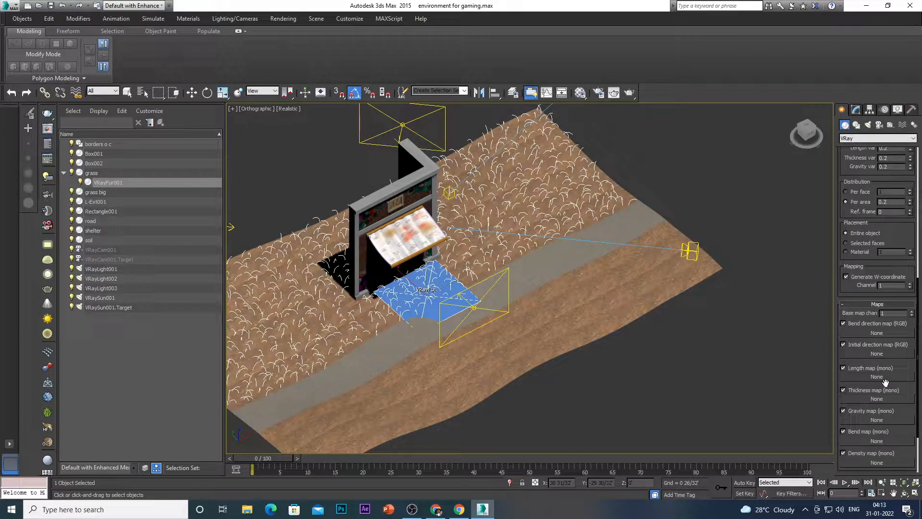
left_click_drag(906, 228, 897, 465)
scroll(896, 461, "up", 1)
scroll(846, 274, "up", 2)
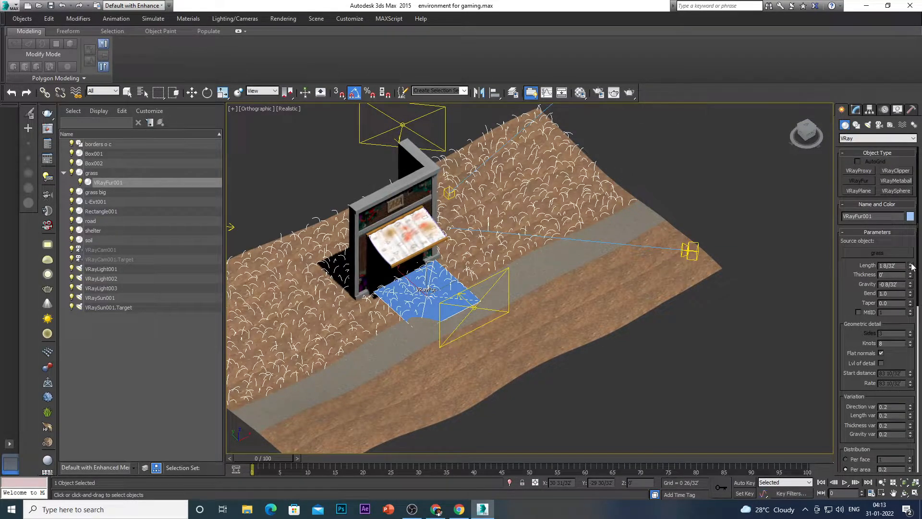
- Set the fur length to 0 10/32' and check the strands across the terrain
left_click(911, 264)
middle_click_drag(659, 330, 663, 298, "alt")
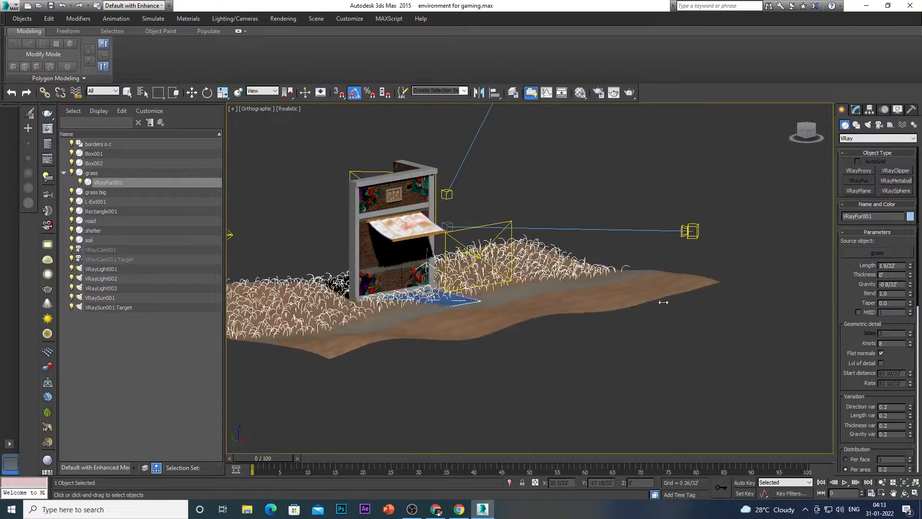
scroll(596, 323, "up", 6)
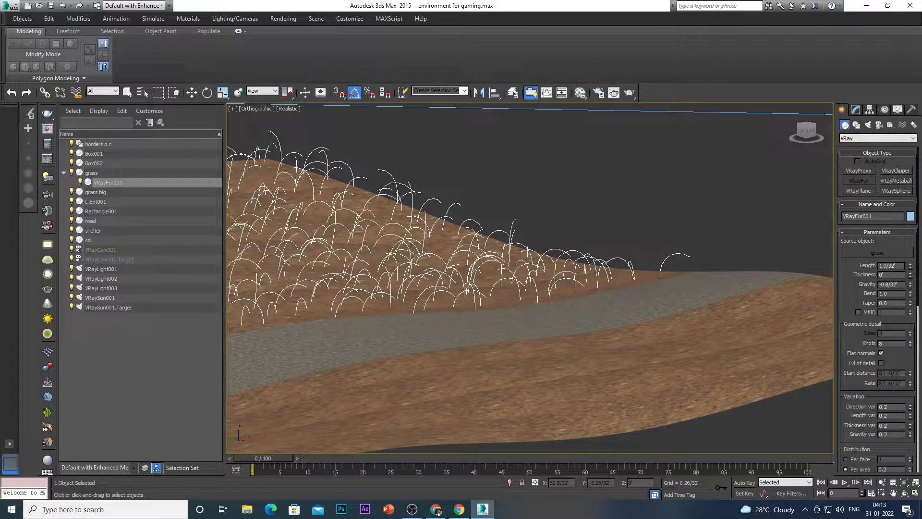
key("BackSpace")
key("BackSpace")
key("BackSpace")
key("BackSpace")
key("Return")
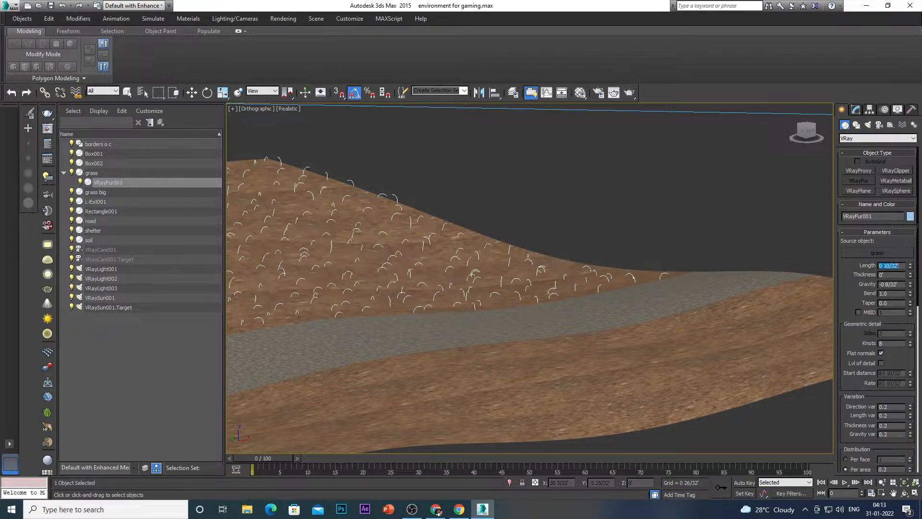
scroll(520, 307, "down", 6)
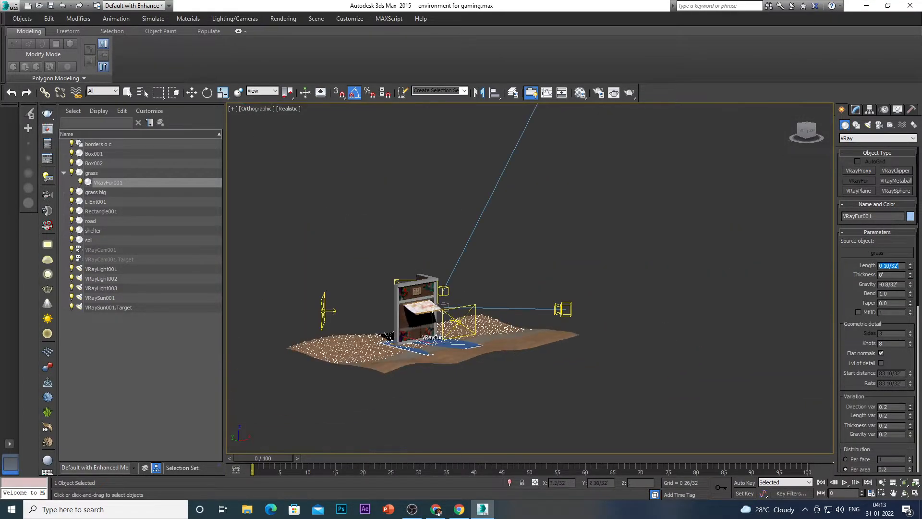
scroll(520, 307, "up", 4)
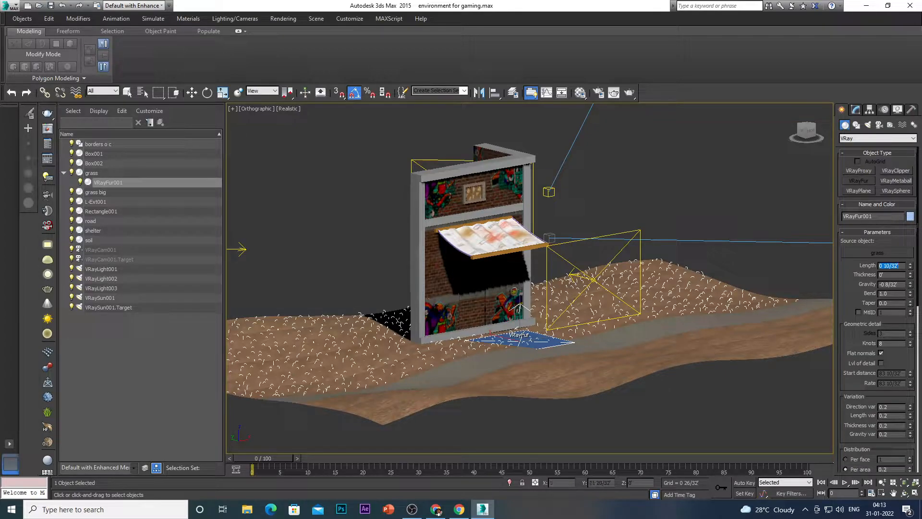
scroll(547, 332, "up", 4)
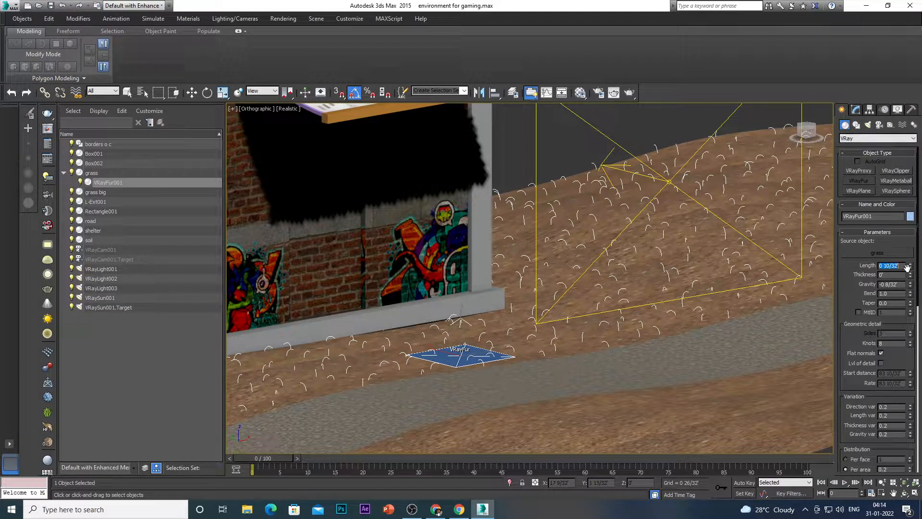
key("BackSpace")
- Switch the scene's display unit scale to Generic Units
left_click(350, 20)
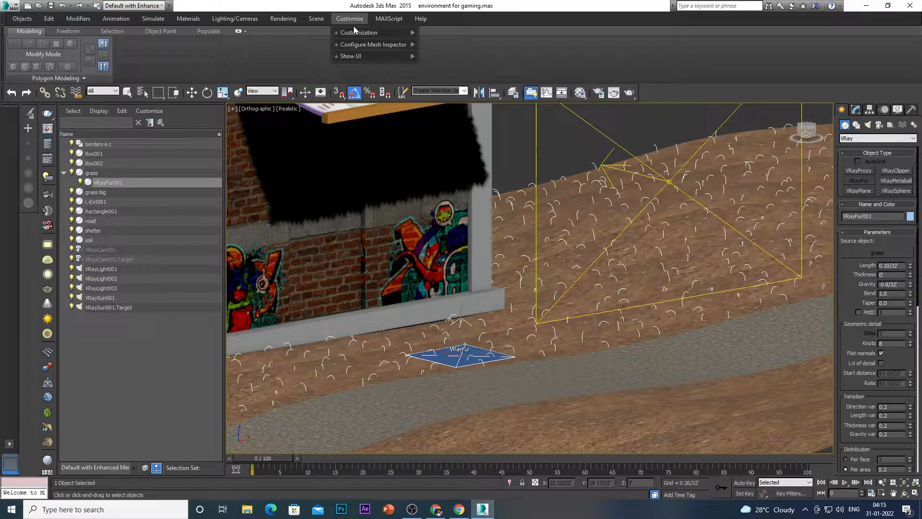
mouse_move(362, 57)
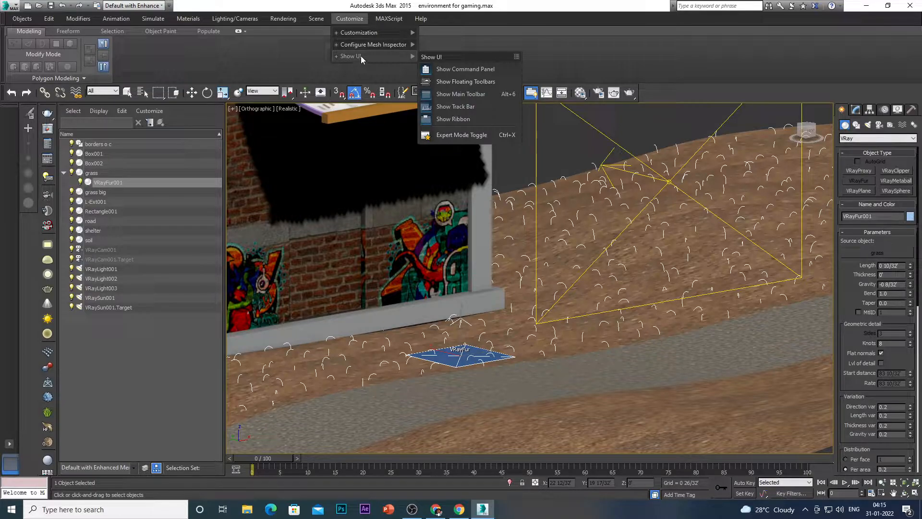
mouse_move(360, 32)
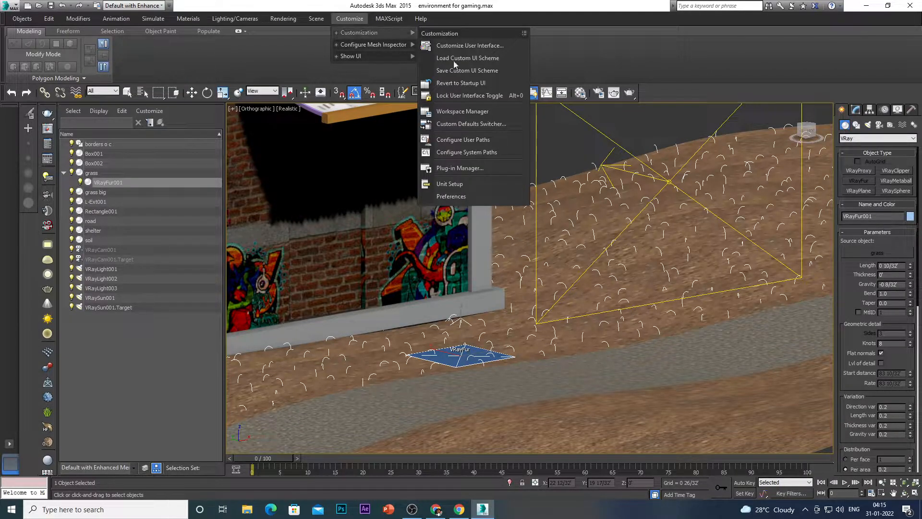
left_click(450, 183)
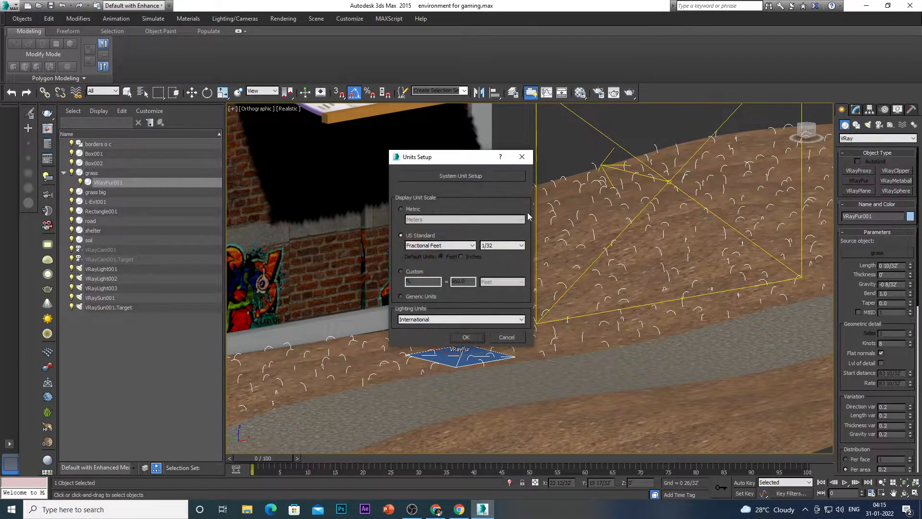
left_click(401, 296)
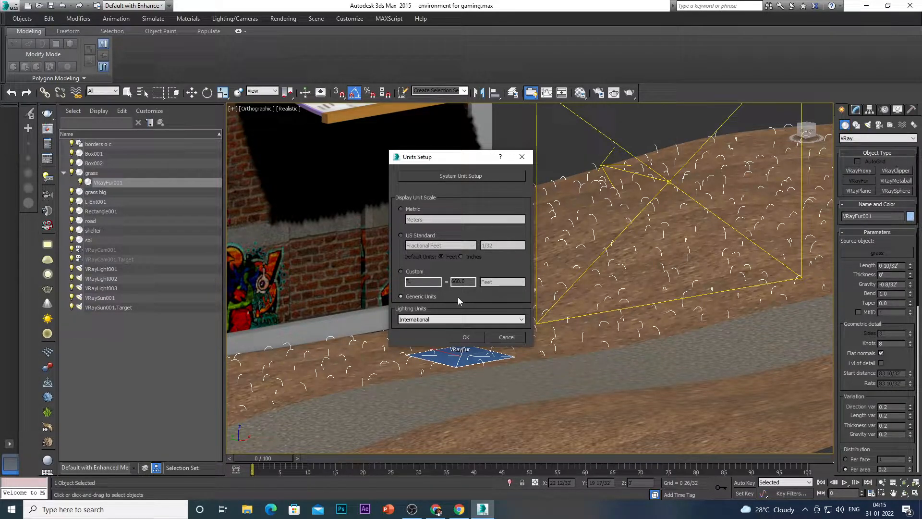
left_click(467, 337)
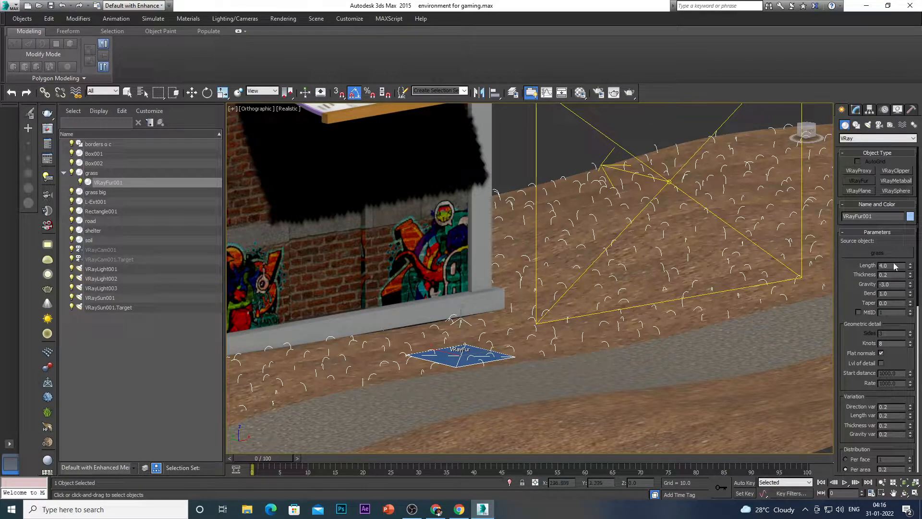
- Set the length of the VRayFur strands to 6.0
key("BackSpace")
key("BackSpace")
type("6")
key("Return")
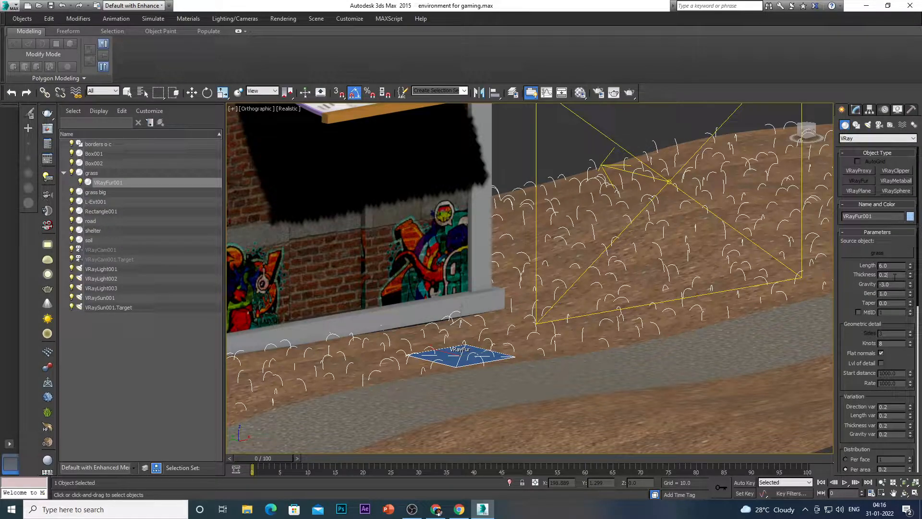
- Adjust the fur's gravity so the strands stand more upright, setting it to -1.8
mouse_move(912, 289)
left_mouse_down()
mouse_move(921, 245)
mouse_move(911, 301)
left_mouse_up()
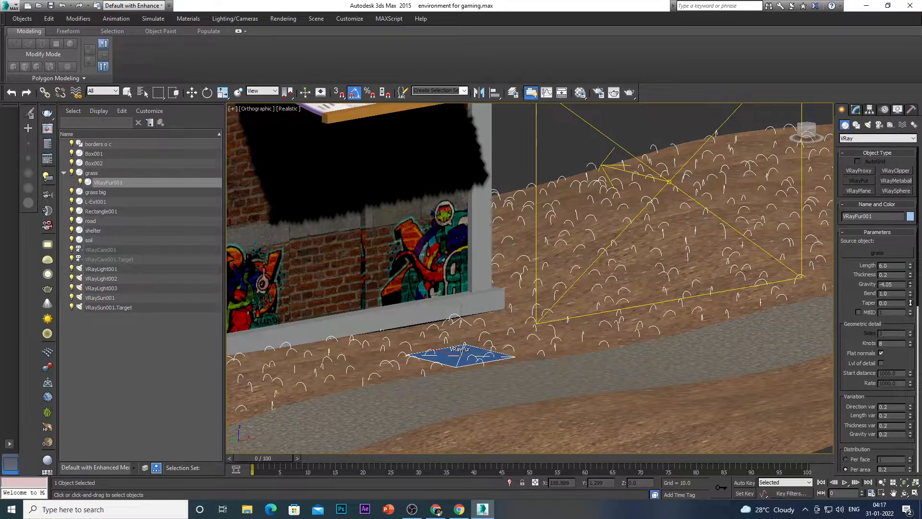
key("BackSpace")
key("BackSpace")
key("BackSpace")
key("BackSpace")
type("1.8")
key("Return")
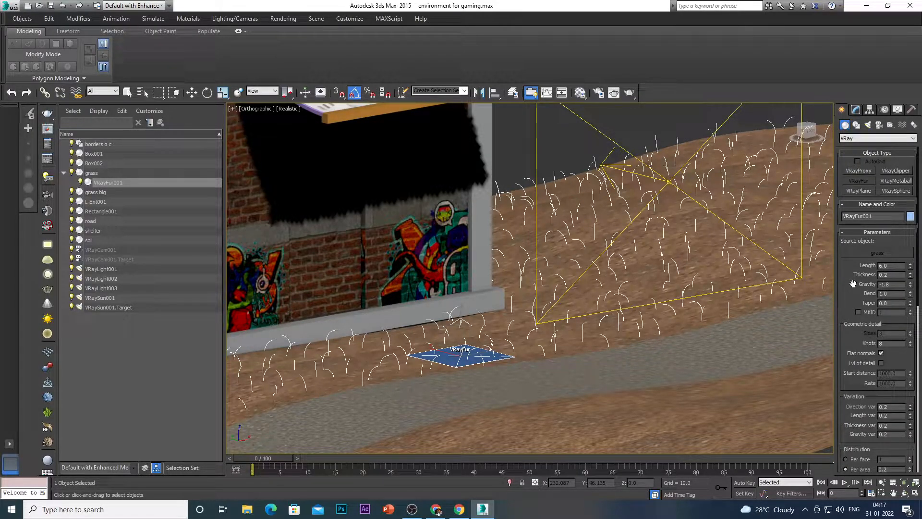
- Examine the shape and spread of the fur strands around the shelter, both up close and from a distance
scroll(472, 203, "down", 5)
scroll(465, 153, "up", 4)
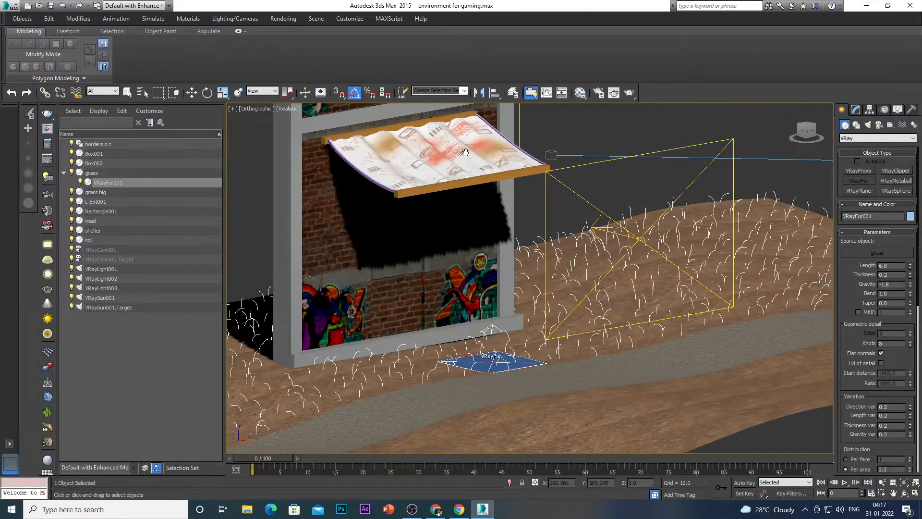
scroll(465, 152, "up", 2)
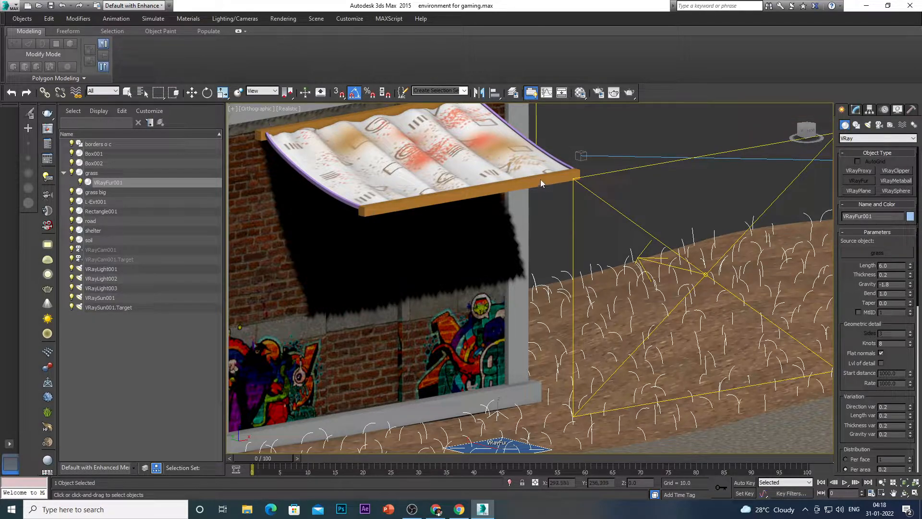
scroll(538, 176, "down", 3)
scroll(492, 176, "up", 3)
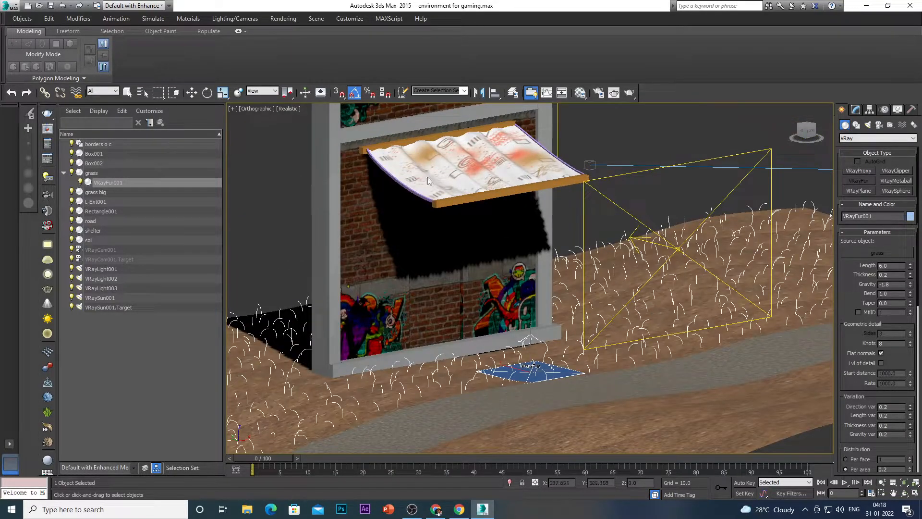
scroll(491, 163, "up", 3)
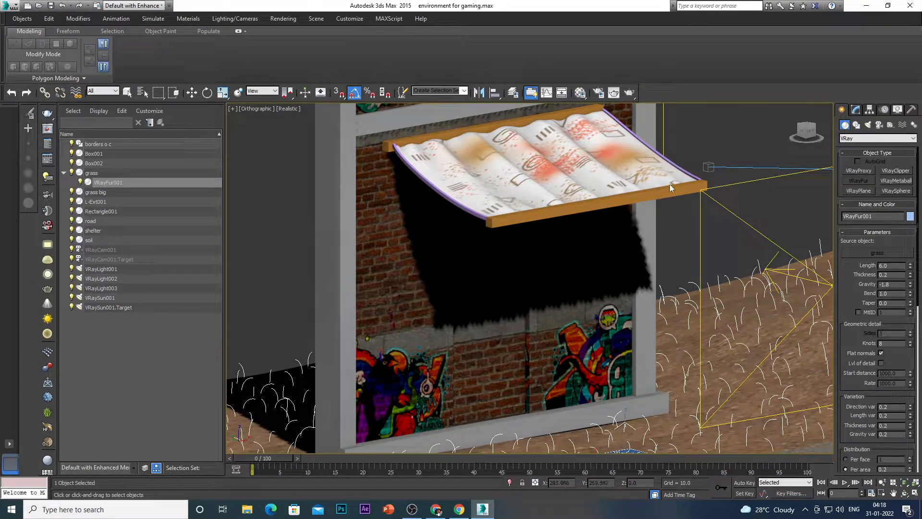
scroll(666, 201, "down", 5)
scroll(669, 222, "up", 5)
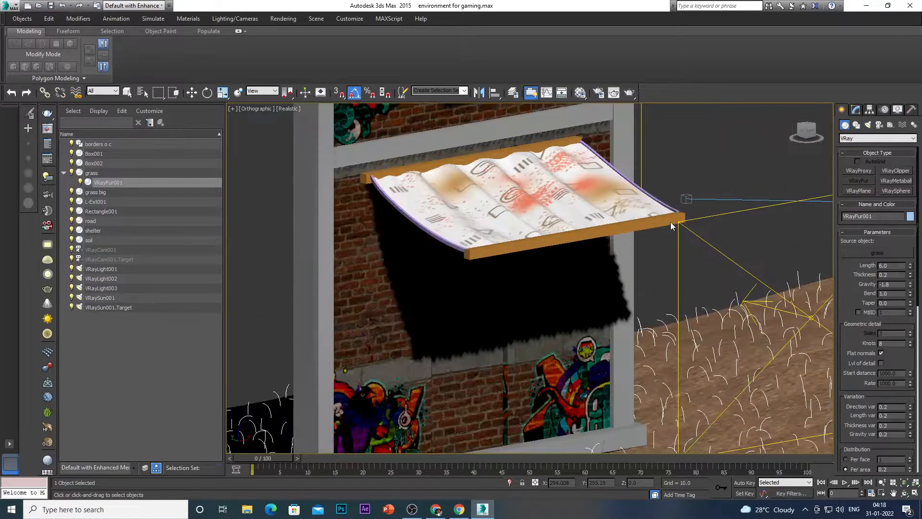
scroll(669, 222, "down", 5)
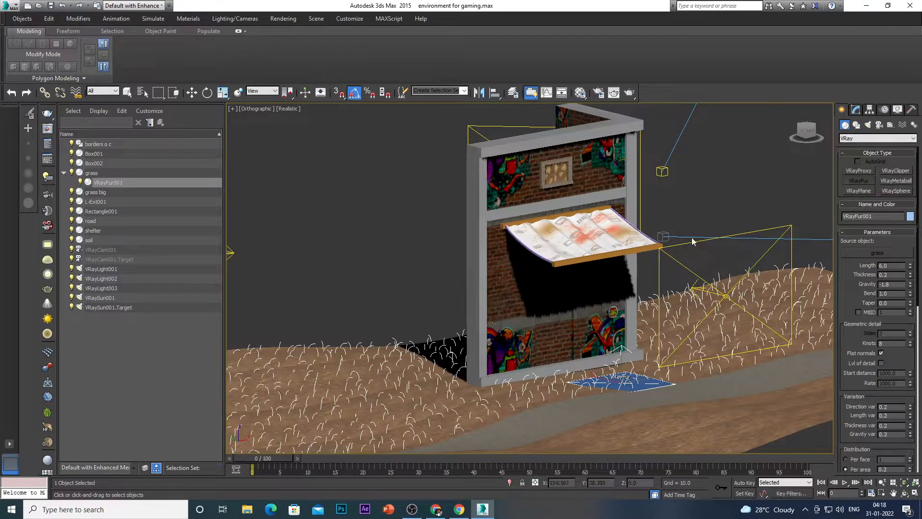
scroll(659, 263, "up", 4)
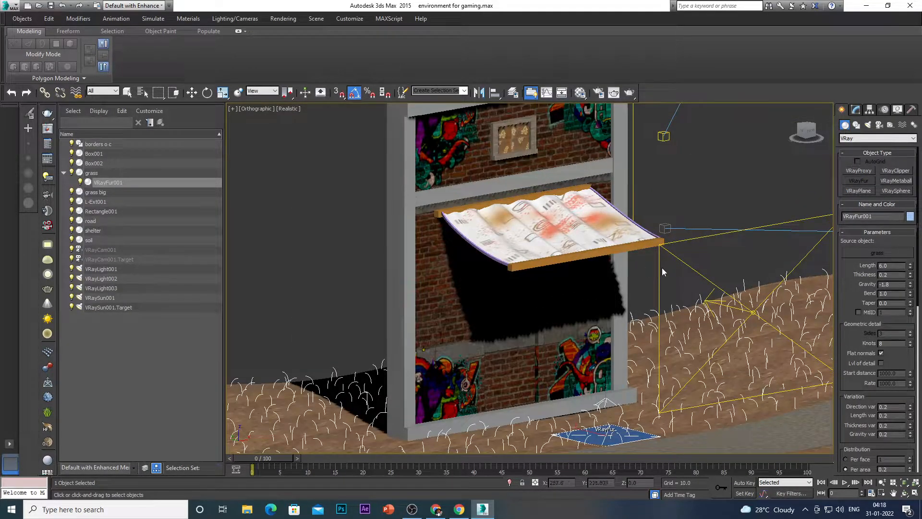
scroll(661, 267, "up", 2)
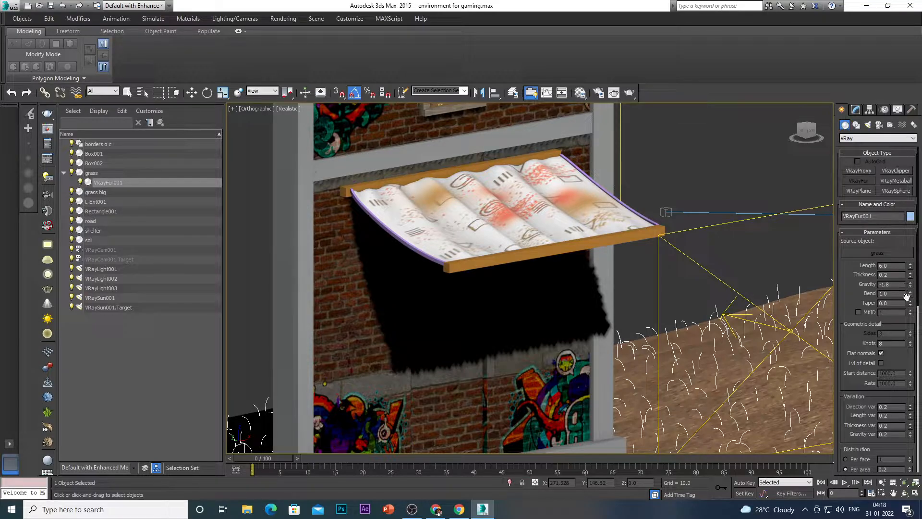
scroll(674, 354, "down", 5)
scroll(692, 346, "up", 6)
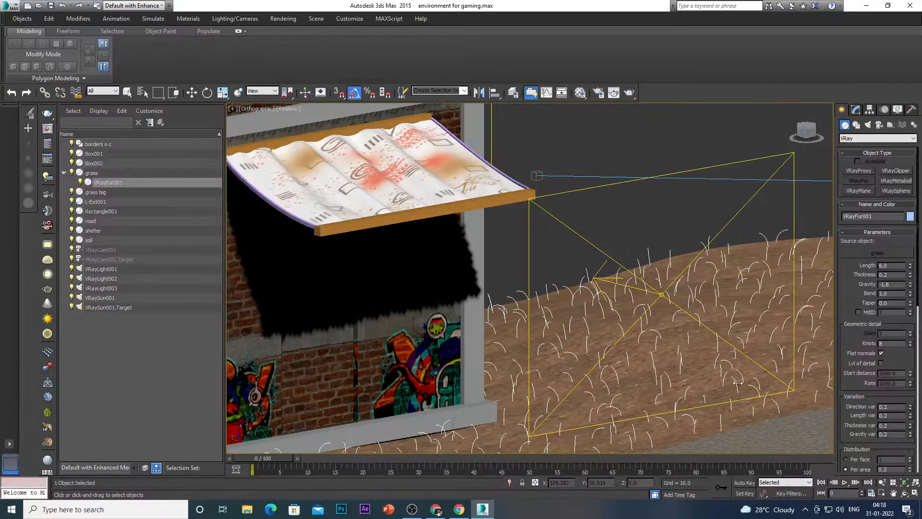
scroll(710, 338, "down", 3)
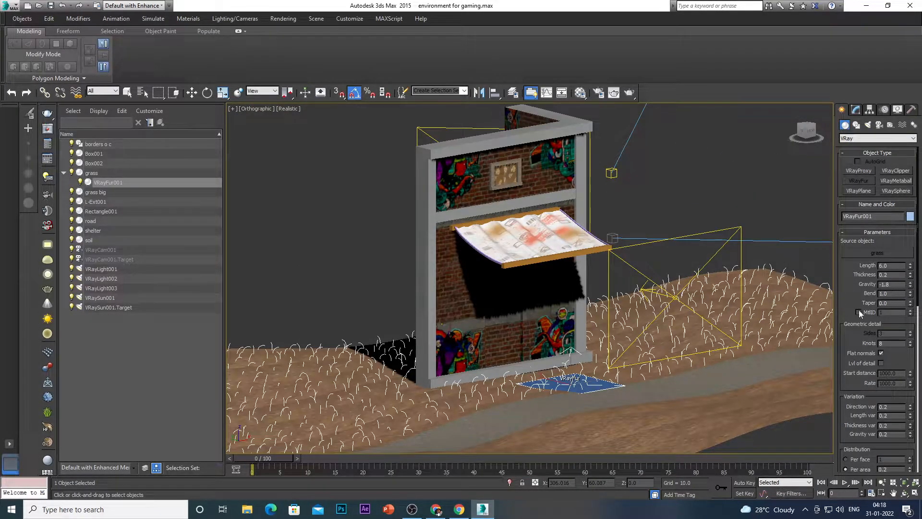
- Set the fur's bend to 1.105 and its taper to 1.0
scroll(752, 350, "up", 3)
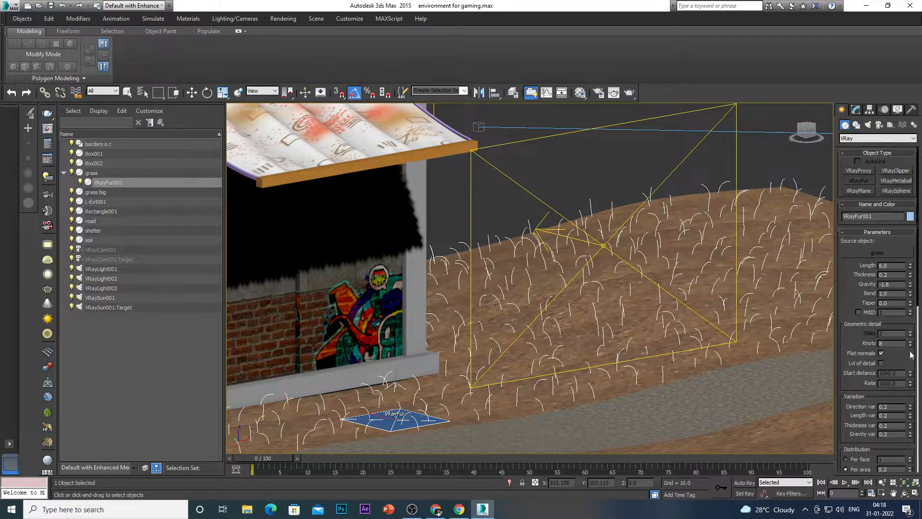
mouse_move(910, 293)
left_mouse_down()
mouse_move(912, 312)
mouse_move(911, 292)
left_mouse_up()
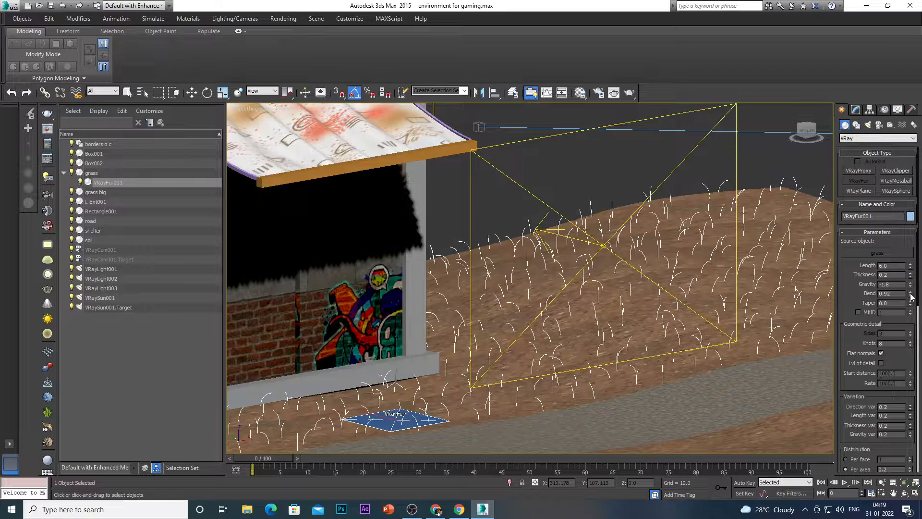
left_click_drag(911, 293, 911, 297)
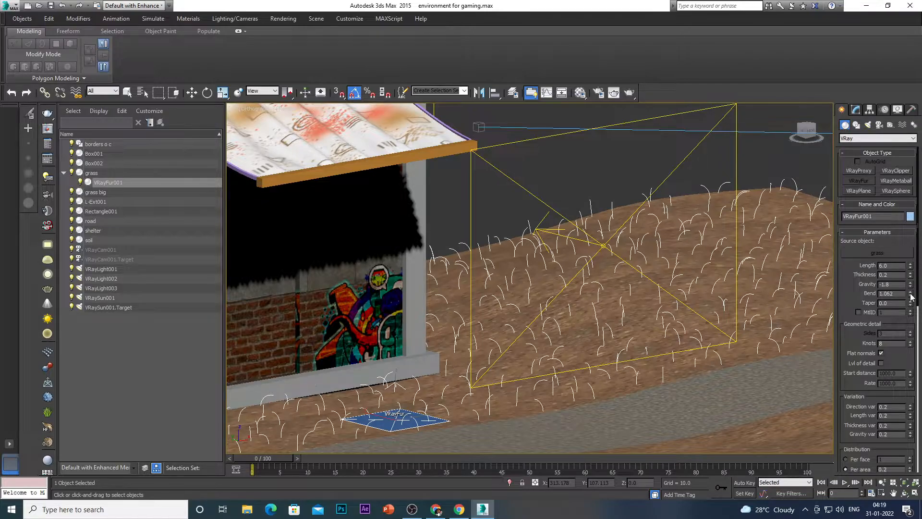
left_click_drag(911, 297, 912, 297)
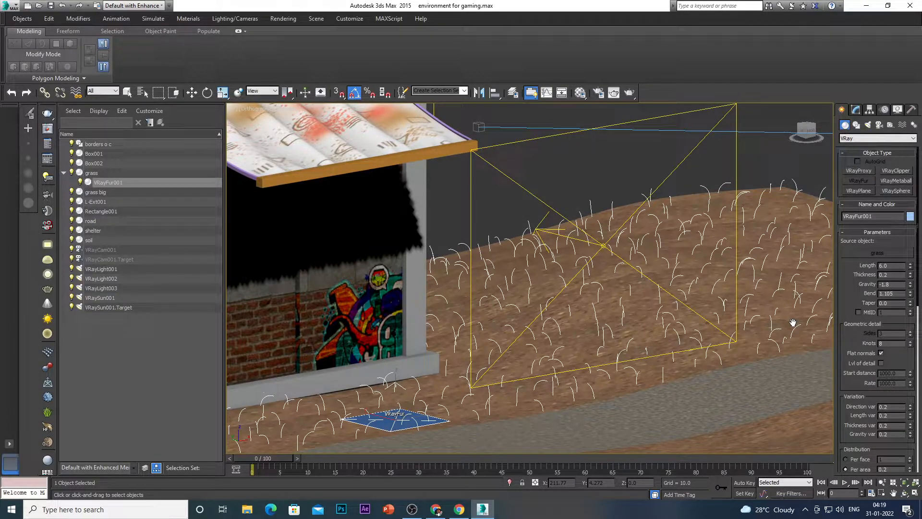
scroll(793, 322, "down", 6)
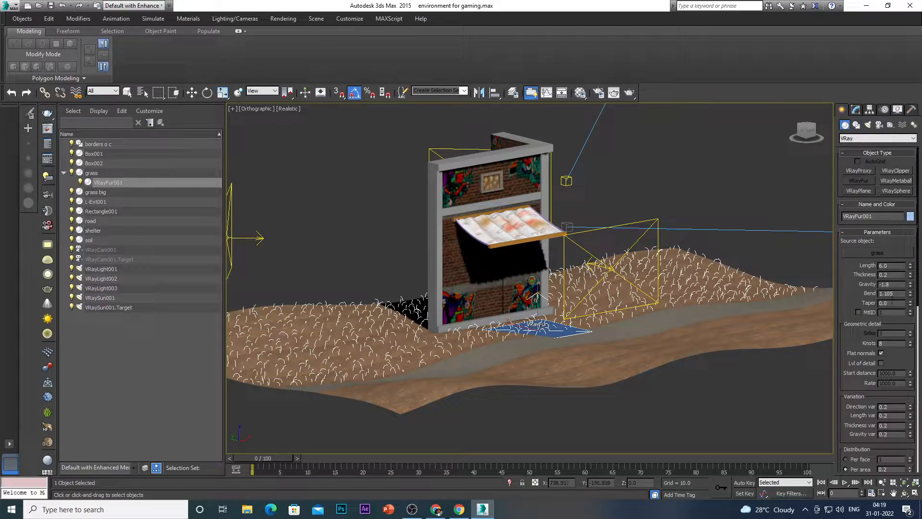
scroll(699, 318, "up", 2)
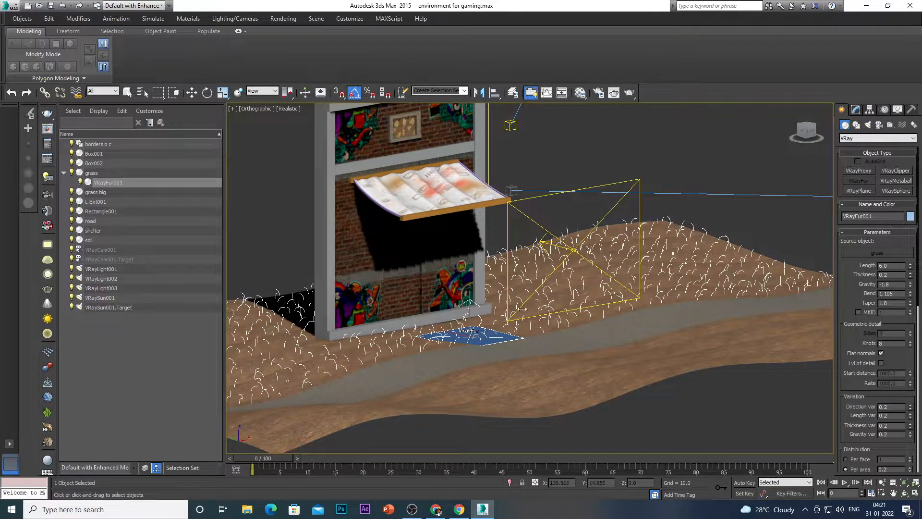
- Examine the bent, tapered fur strands beside the shelter and along the road, both up close and from a distance
scroll(523, 309, "down", 4)
scroll(577, 304, "up", 2)
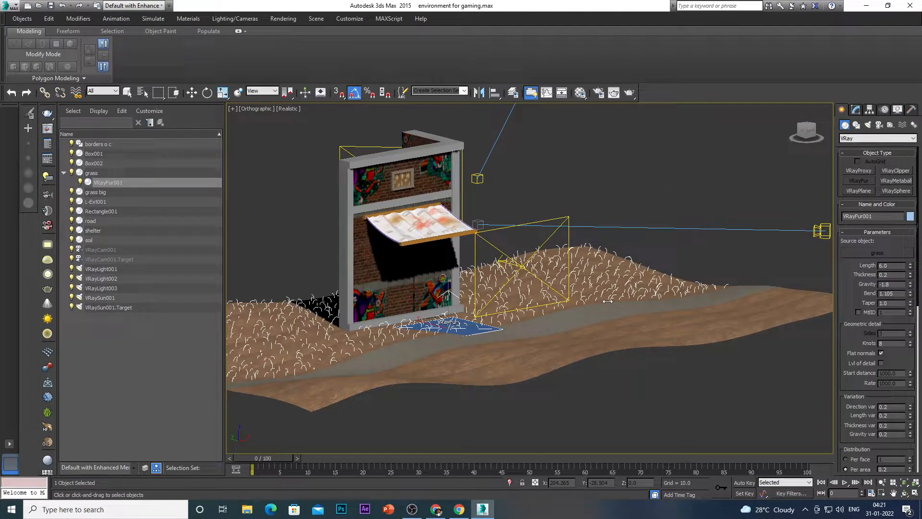
scroll(560, 311, "up", 4)
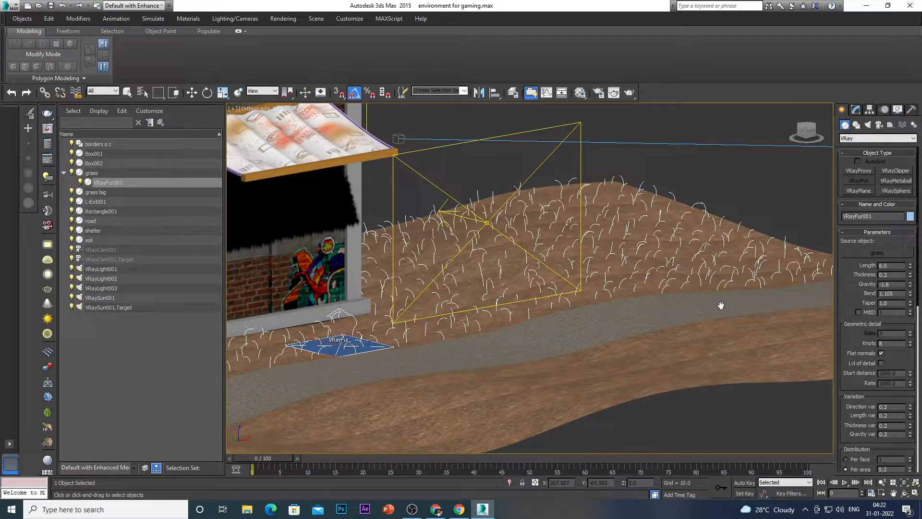
left_click(414, 511)
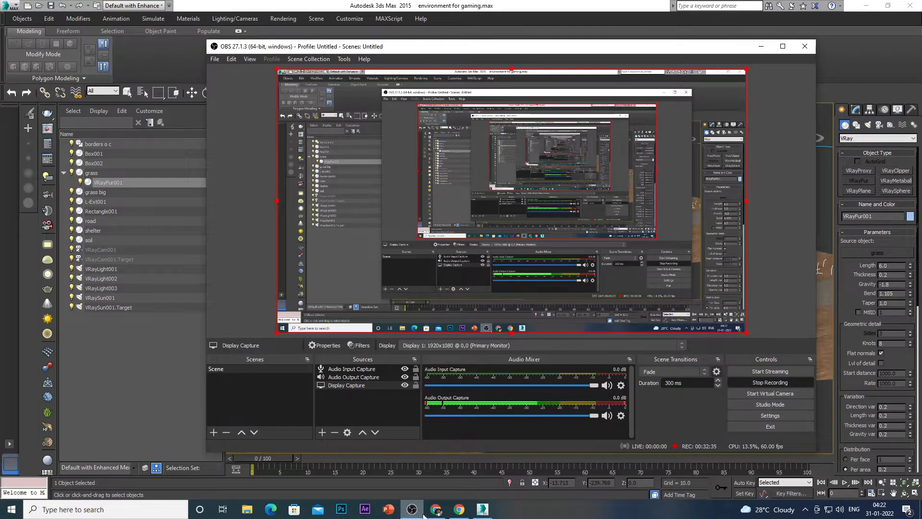
left_click(482, 509)
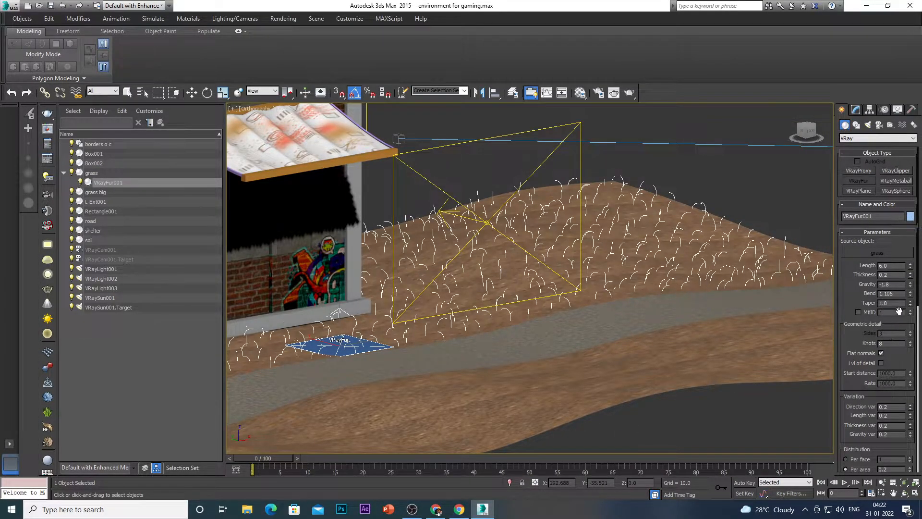
left_click_drag(850, 340, 859, 307)
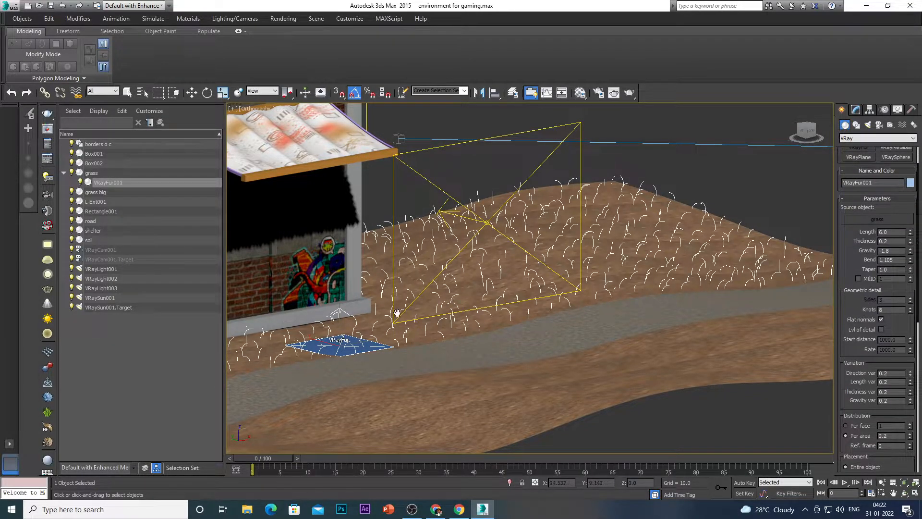
scroll(398, 312, "up", 2)
scroll(577, 304, "down", 3)
scroll(580, 311, "up", 1)
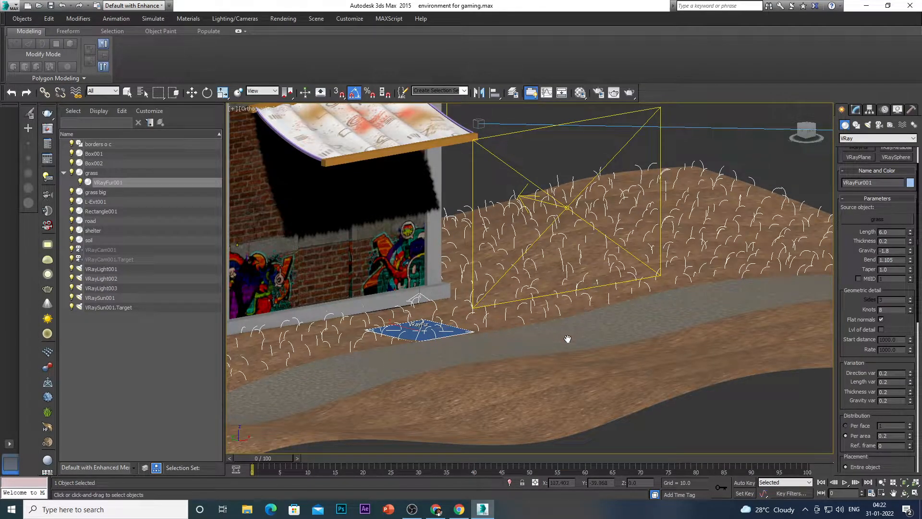
scroll(521, 334, "up", 2)
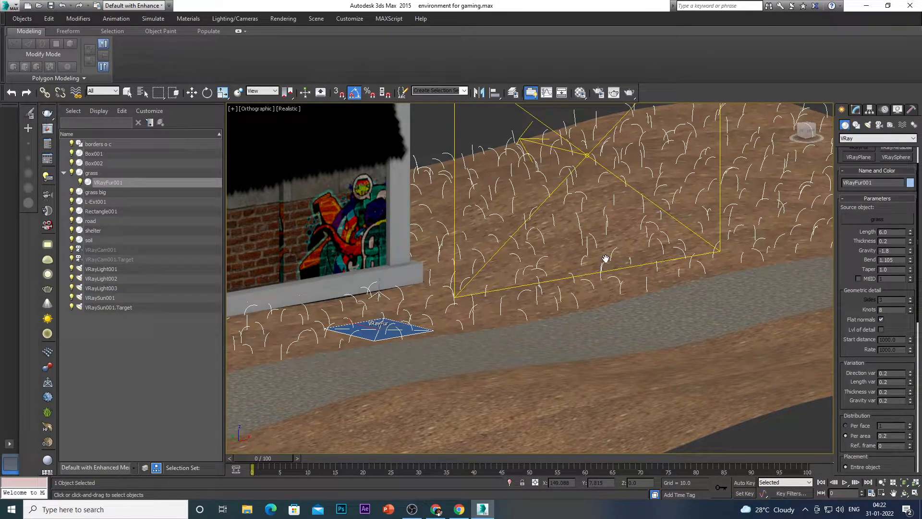
scroll(541, 275, "down", 3)
scroll(557, 279, "up", 3)
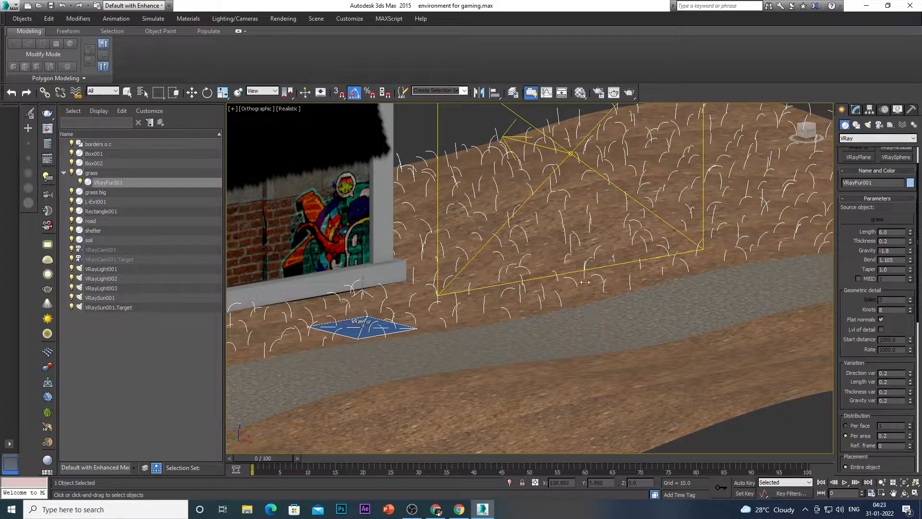
scroll(589, 316, "down", 4)
scroll(763, 362, "up", 1)
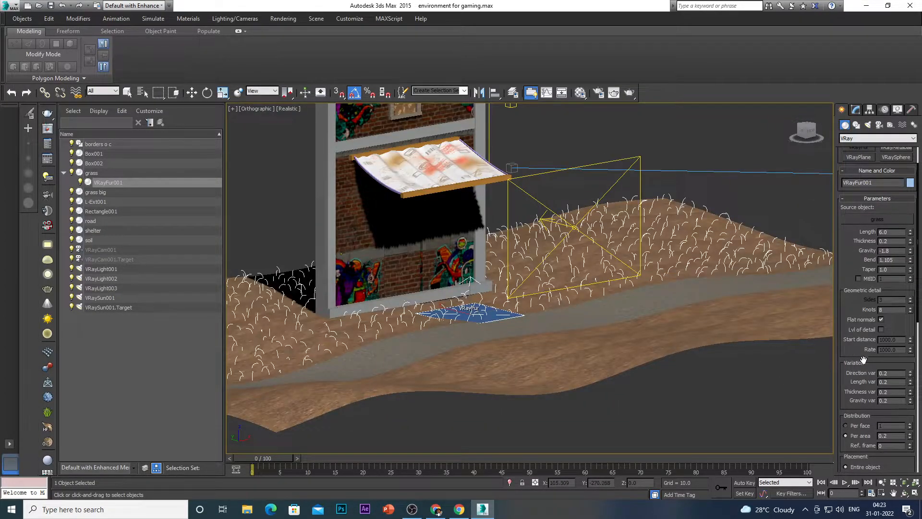
- Review the fur's geometric detail, variation, distribution and placement settings, and inspect individual strands on the hill beside the shelter
scroll(874, 312, "down", 1)
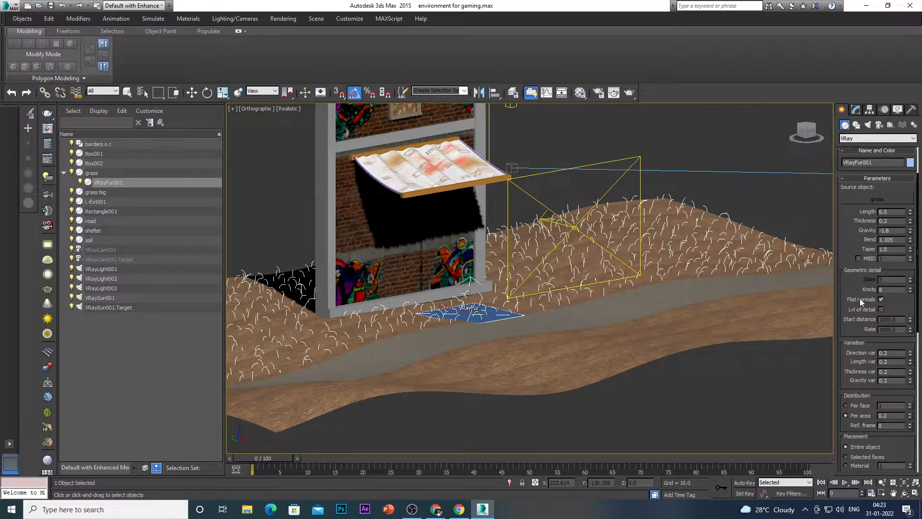
scroll(848, 343, "down", 2)
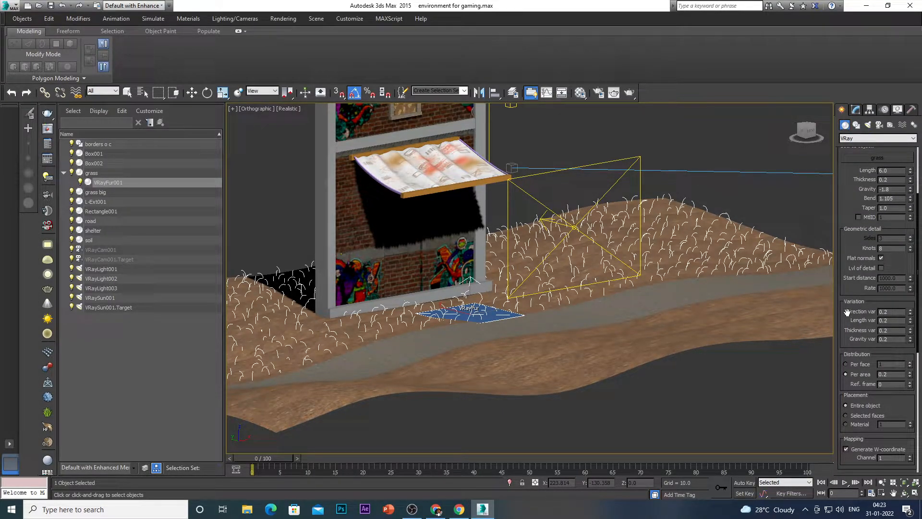
scroll(643, 195, "up", 3)
scroll(634, 207, "up", 2)
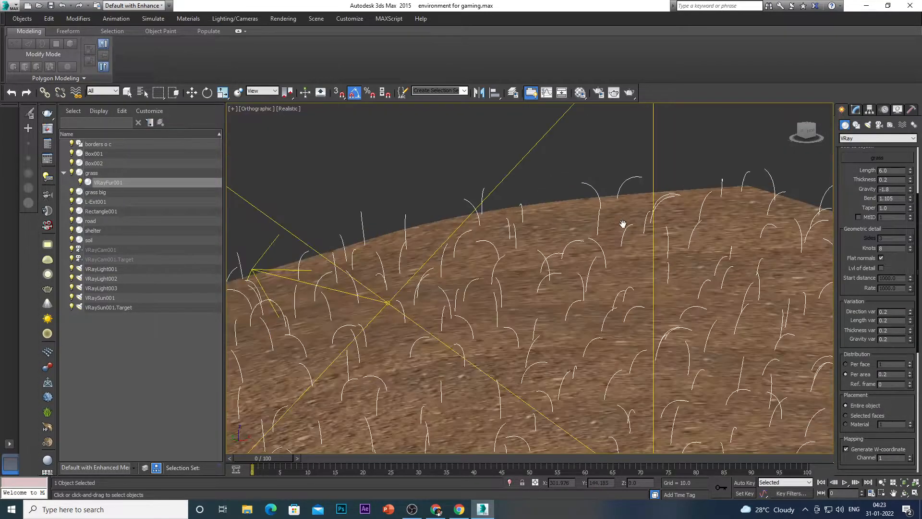
scroll(550, 264, "down", 3)
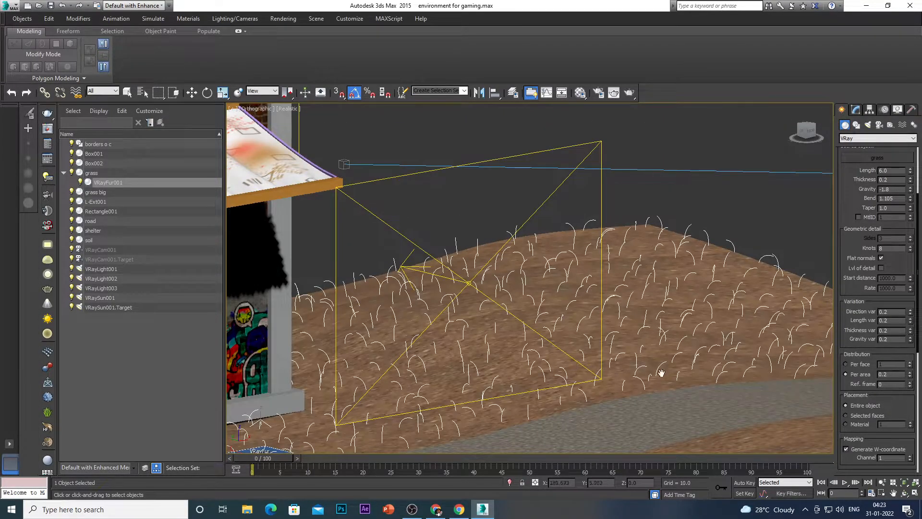
scroll(652, 297, "up", 3)
scroll(639, 307, "up", 1)
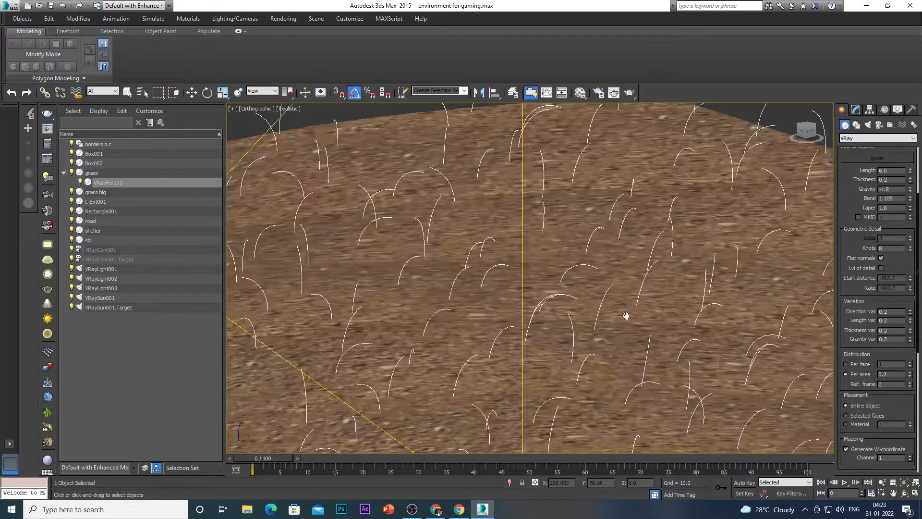
scroll(589, 313, "down", 3)
scroll(586, 293, "up", 3)
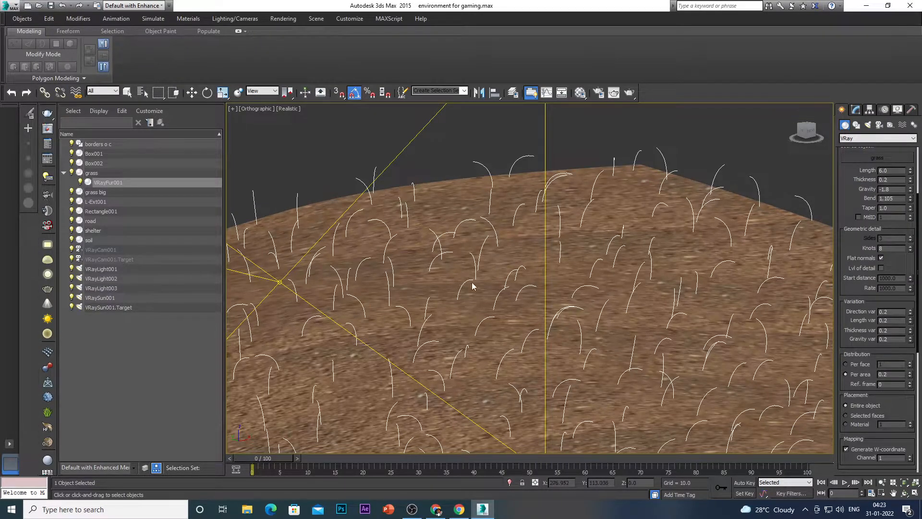
scroll(588, 339, "down", 5)
scroll(589, 382, "up", 2)
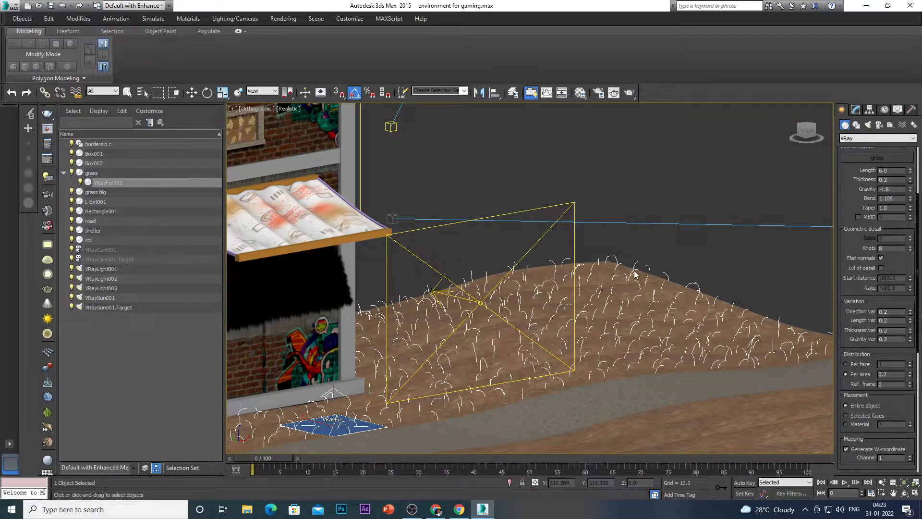
- Set the fur's length variation to 0.4 and its thickness variation to 1.0
scroll(638, 280, "up", 5)
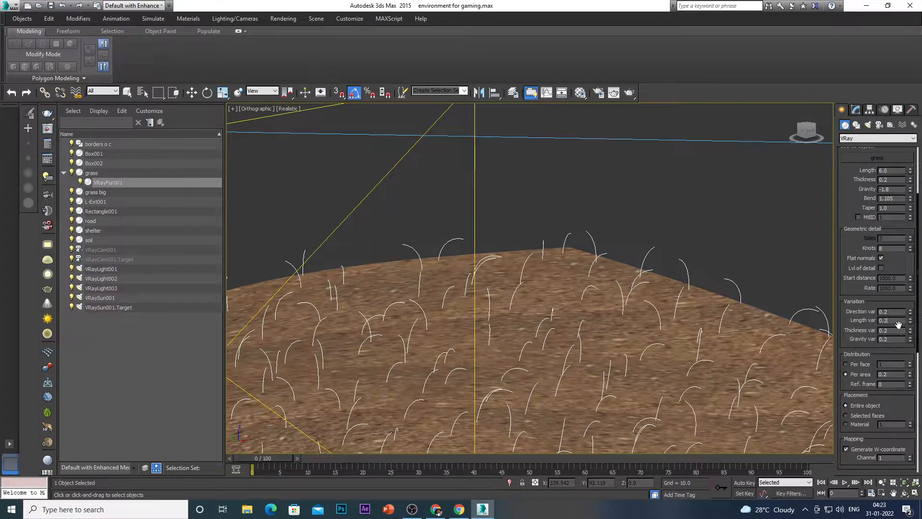
key("BackSpace")
key("Return")
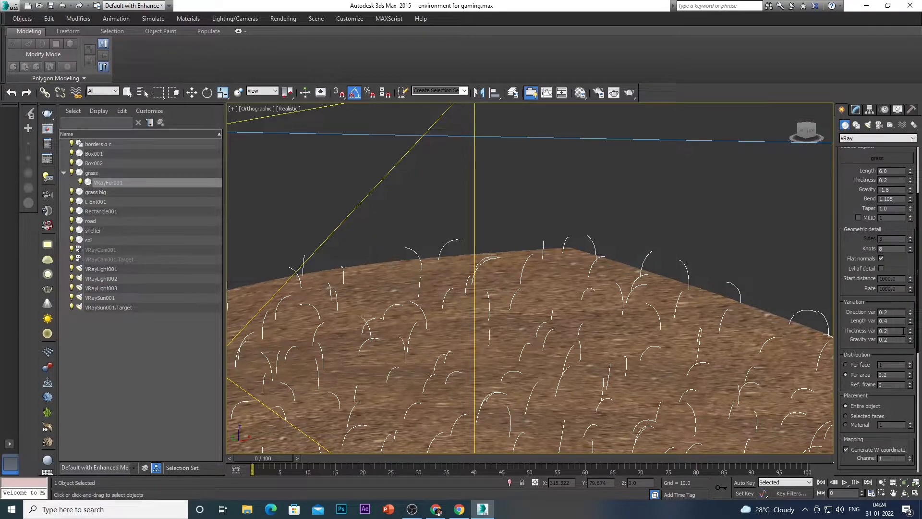
key("Return")
middle_click_drag(525, 299, 560, 289, "alt")
middle_click_drag(500, 276, 582, 310, "alt")
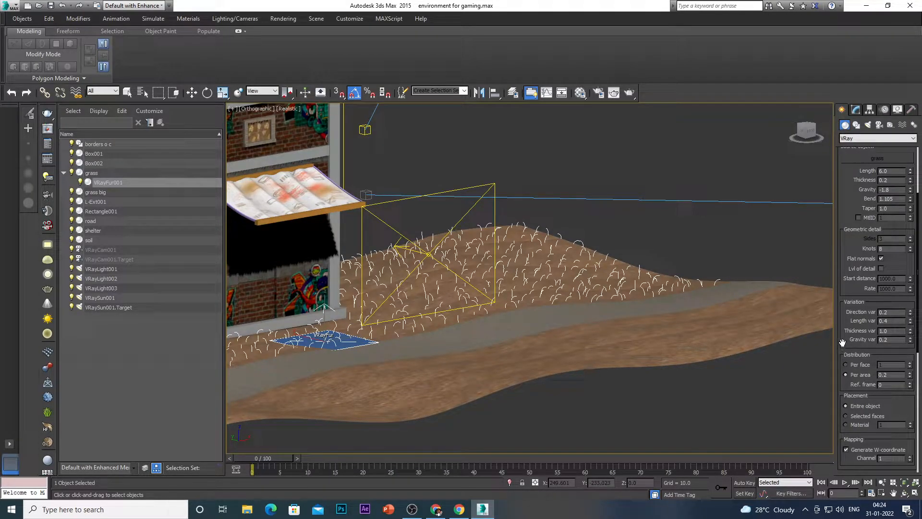
- Set the fur's gravity variation to 1.0
left_click_drag(845, 341, 849, 317)
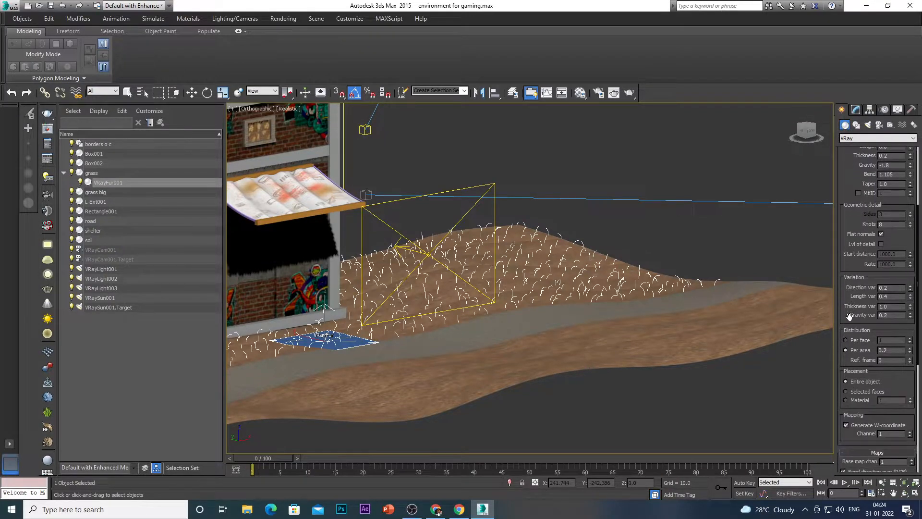
scroll(860, 220, "up", 3)
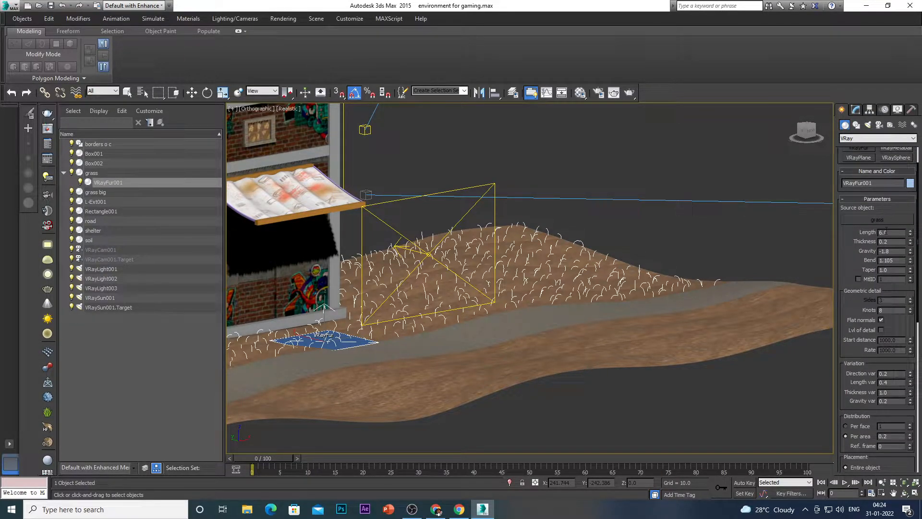
scroll(848, 355, "down", 3)
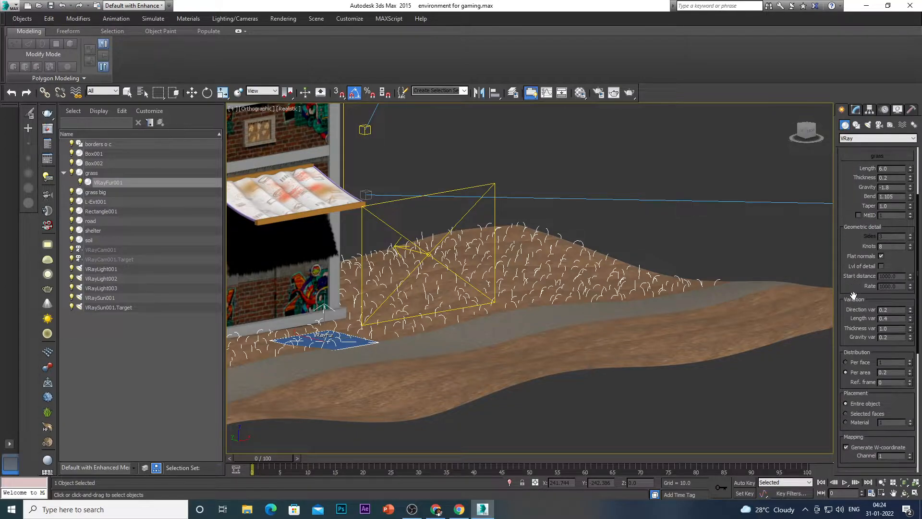
scroll(842, 322, "down", 2)
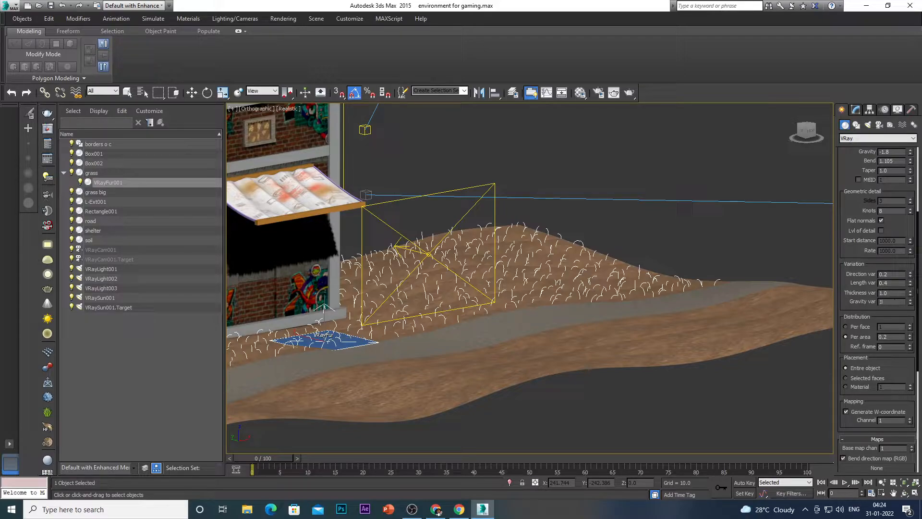
key("Return")
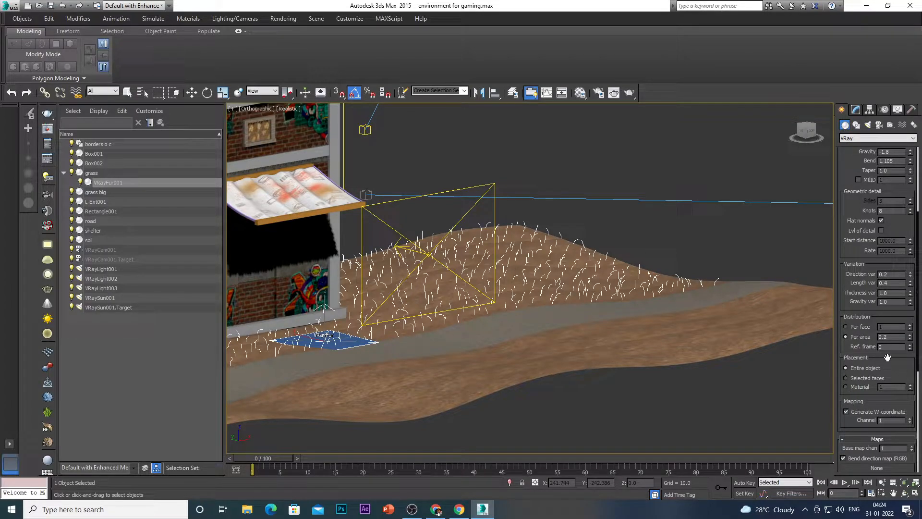
- Set the fur's per-area distribution to 4.0
scroll(889, 362, "down", 1)
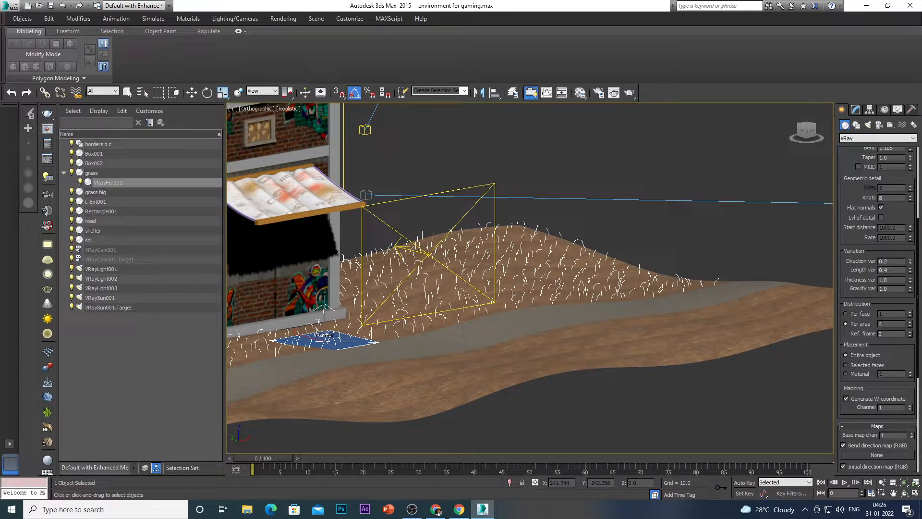
left_click_drag(912, 344, 911, 294)
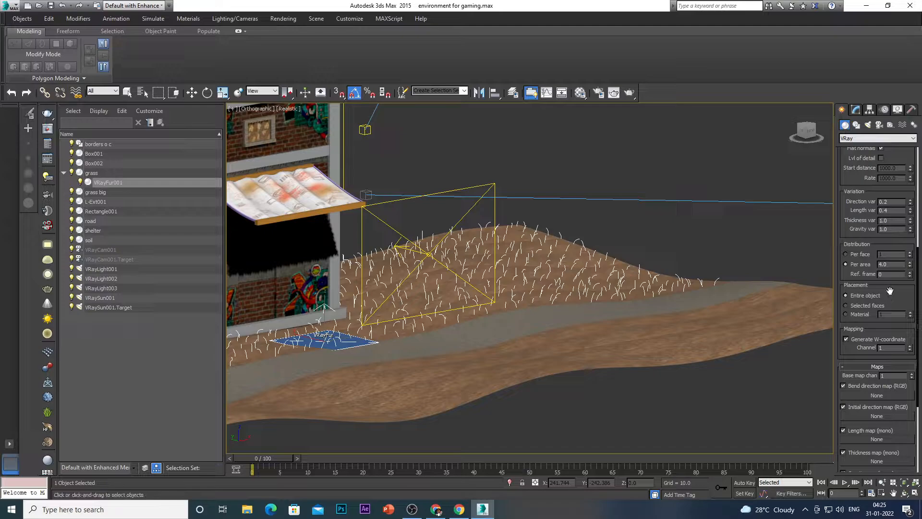
- Review the fur's mapping, maps and viewport display settings, and view the whole furred terrain from a distance
scroll(888, 295, "down", 3)
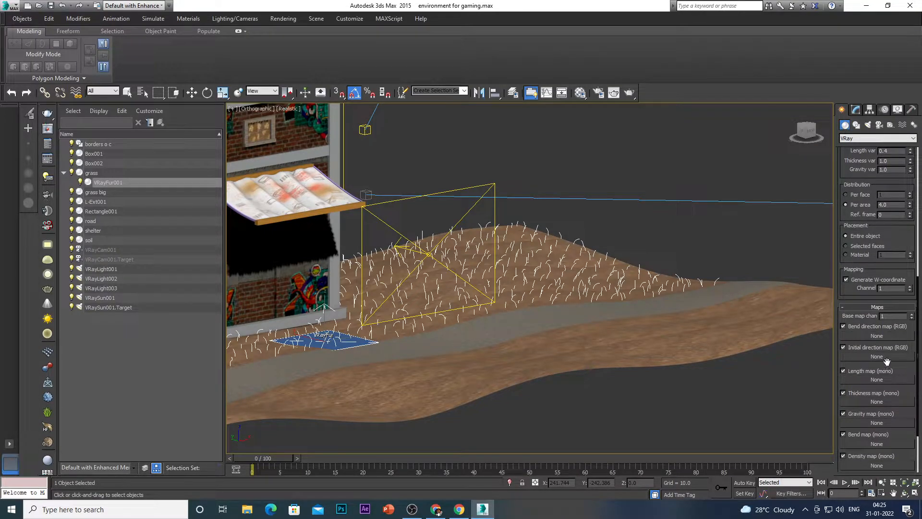
left_click_drag(846, 294, 854, 252)
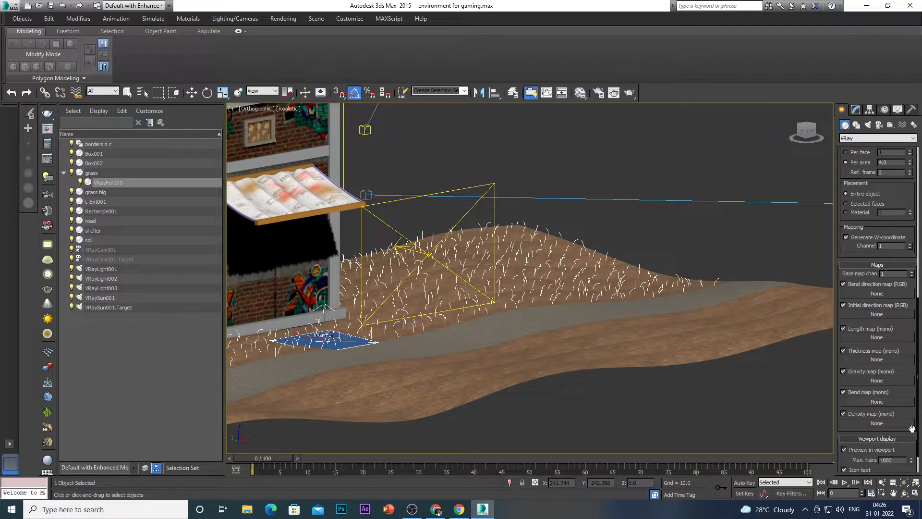
scroll(558, 302, "down", 6)
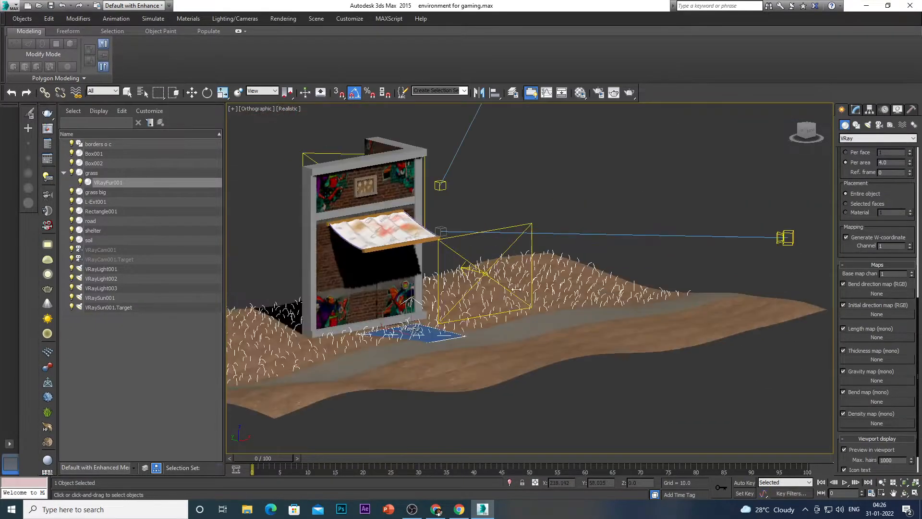
scroll(684, 347, "up", 3)
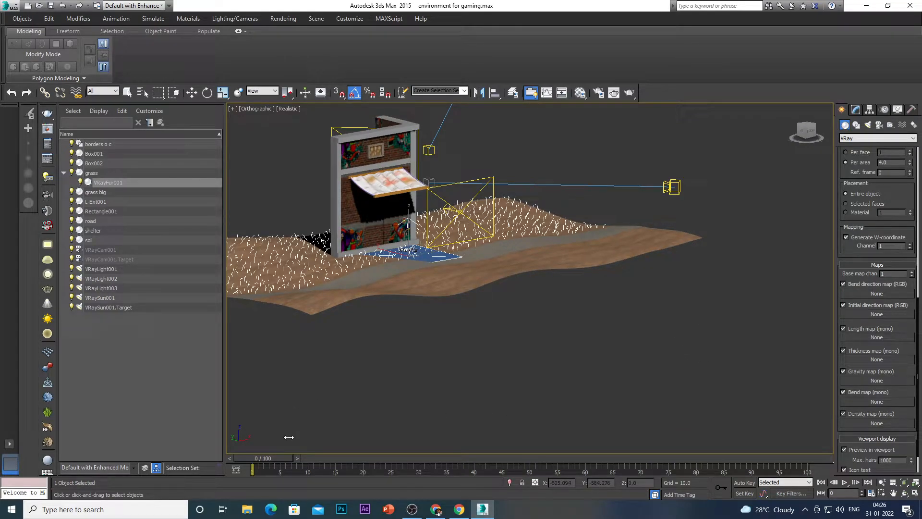
scroll(498, 322, "down", 2)
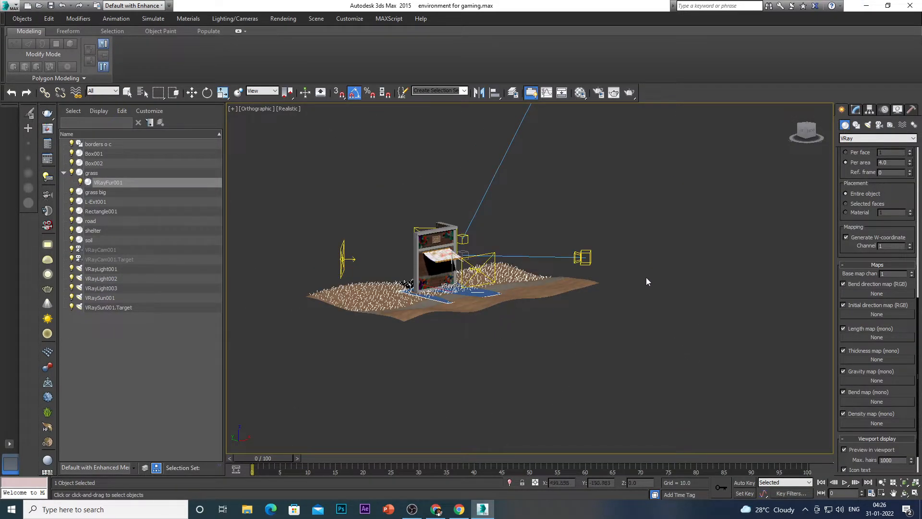
scroll(918, 273, "up", 10)
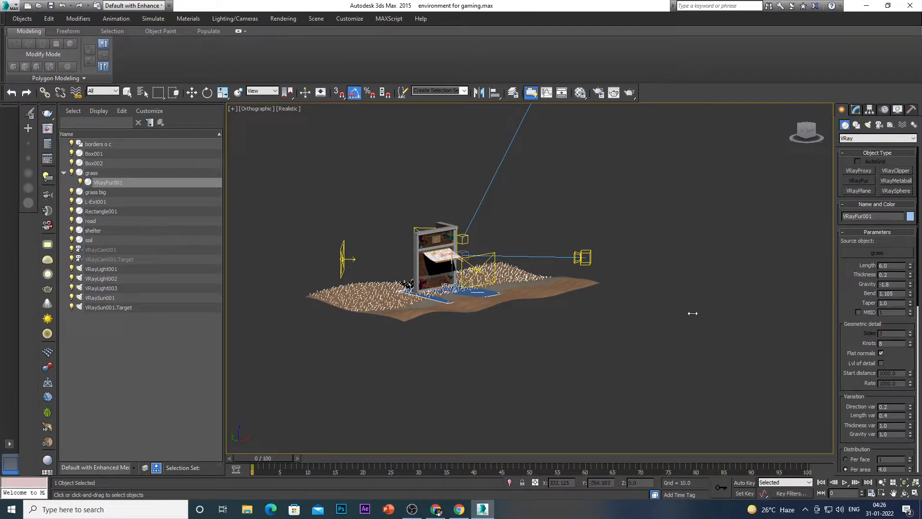
- Activate the Move tool, clear the selection and reselect the VRayFur object in front of the shelter for modification
key("w")
left_click(856, 111)
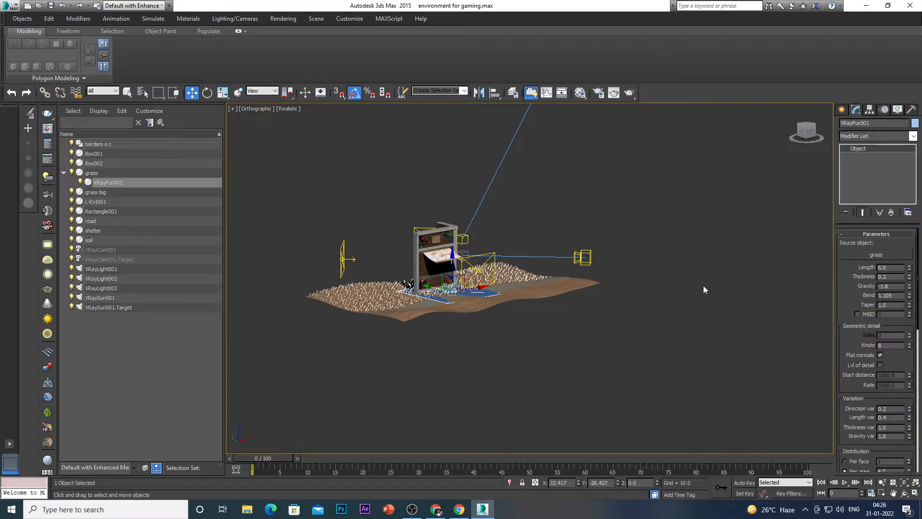
left_click(702, 287)
scroll(432, 279, "up", 5)
scroll(485, 307, "up", 2)
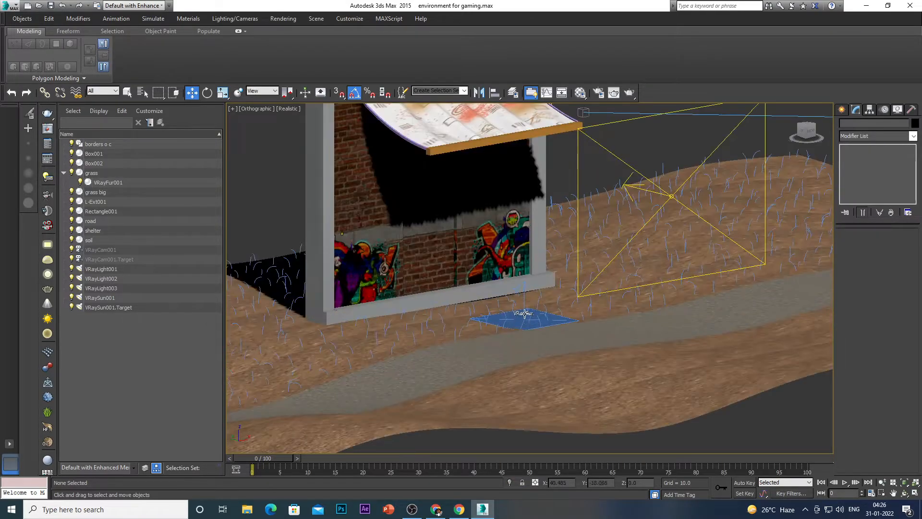
left_click(507, 308)
scroll(506, 306, "down", 2)
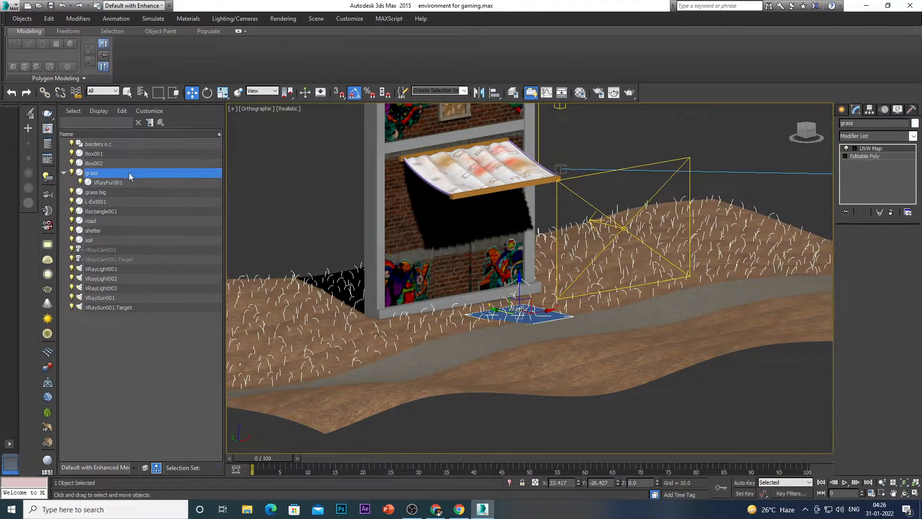
- With the fur on the grass object selected, copy sub-material Material #245 of the 09 - Default multi/sub-object material into an empty sample slot
left_click(127, 172)
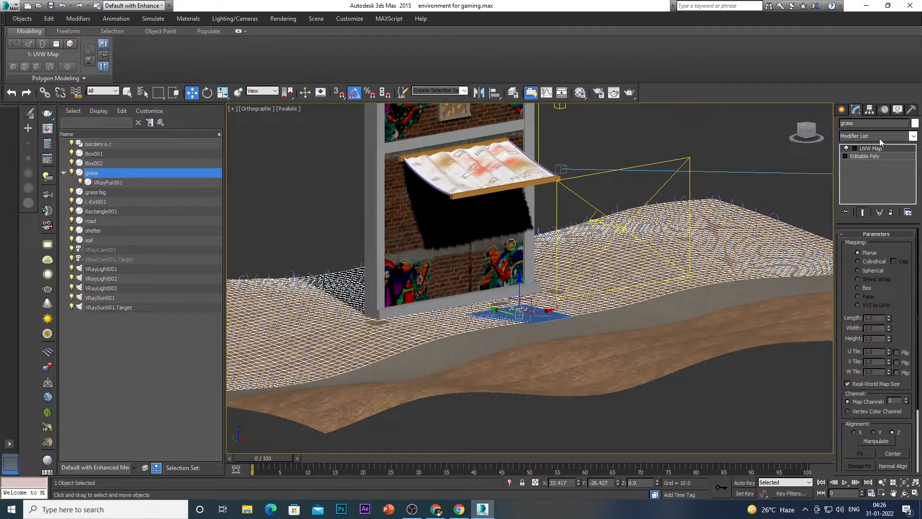
left_click(123, 182)
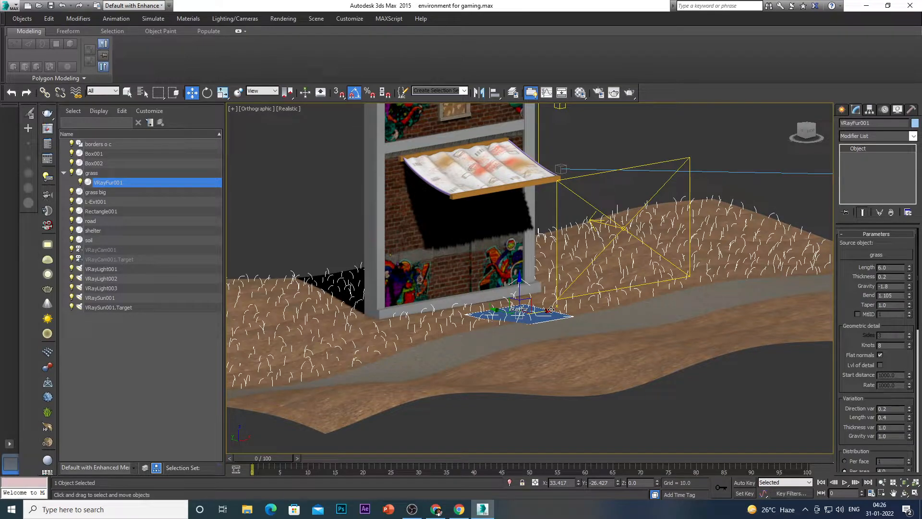
left_click(580, 93)
left_click(683, 177)
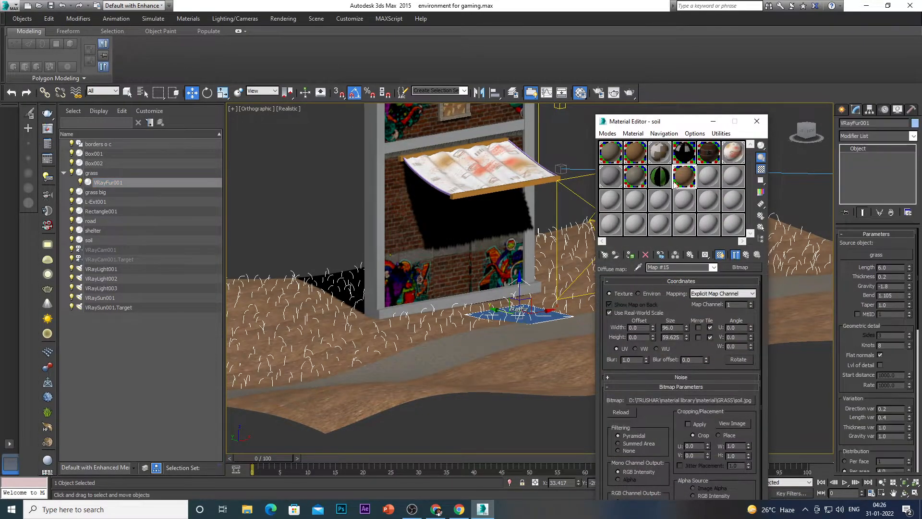
left_click(659, 176)
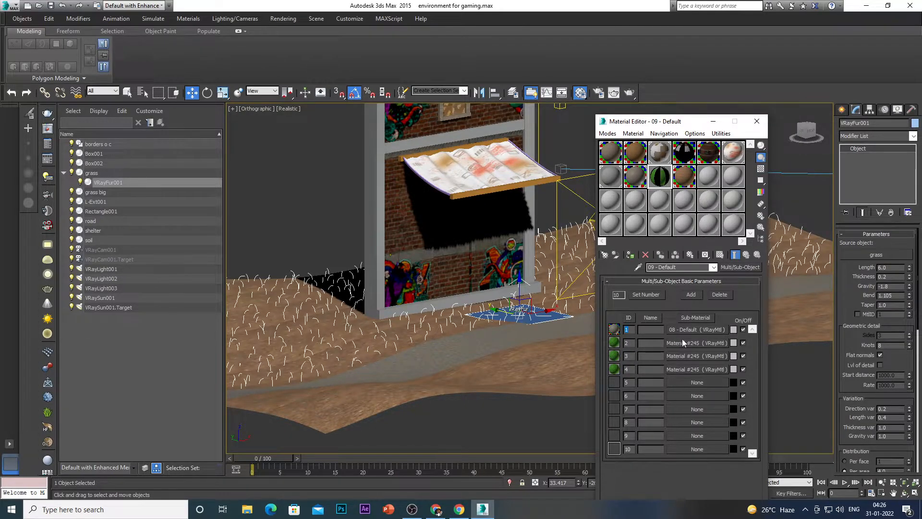
left_click_drag(686, 343, 708, 177)
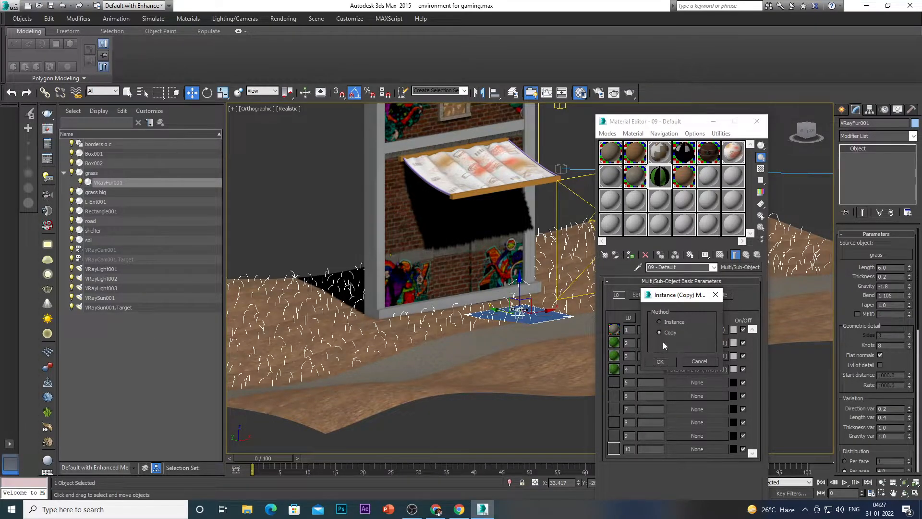
left_click(661, 361)
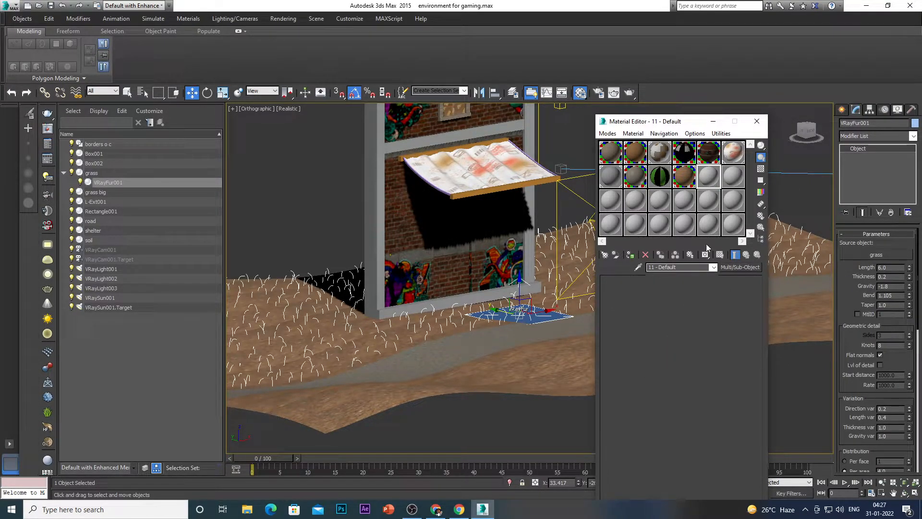
- Inspect the copied grass material in an enlarged sample preview, and close the preview
left_click(716, 177)
left_click(761, 169)
double_click(709, 176)
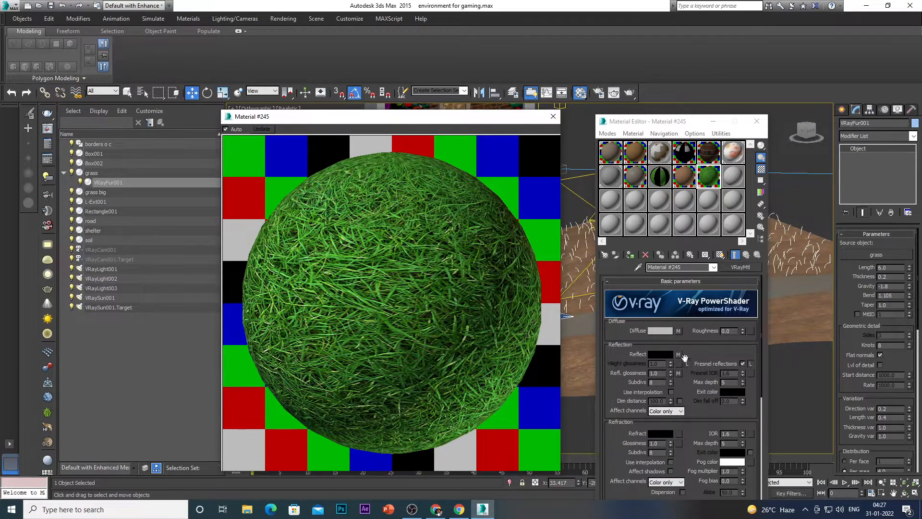
mouse_move(693, 353)
left_mouse_down()
mouse_move(694, 308)
mouse_move(698, 358)
left_mouse_up()
left_click(552, 118)
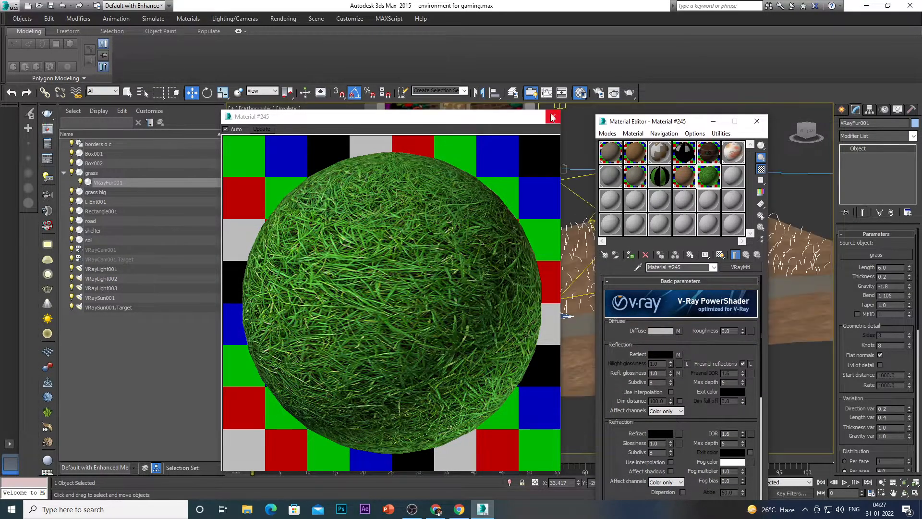
left_click(553, 118)
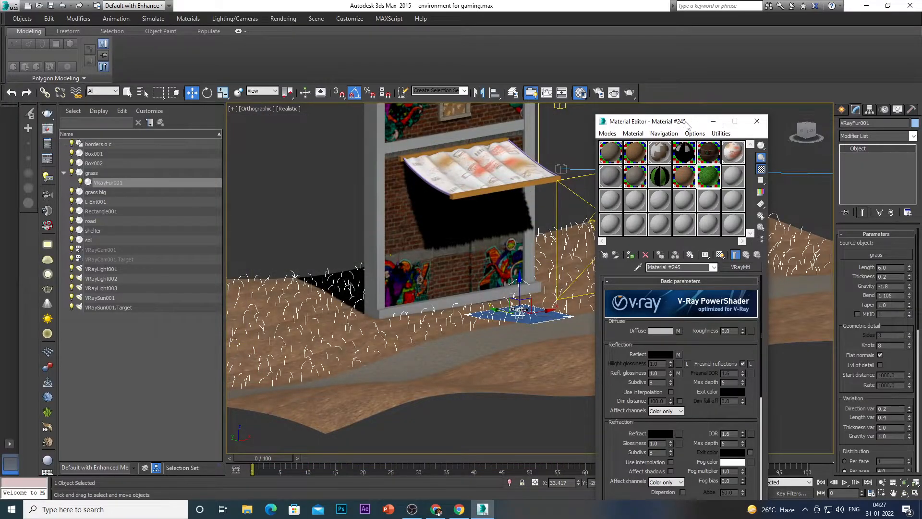
- Assign Material #245 to the selected VRayFur on the grass object with the material shown in the viewport, and close the Material Editor
left_click_drag(695, 124, 643, 374)
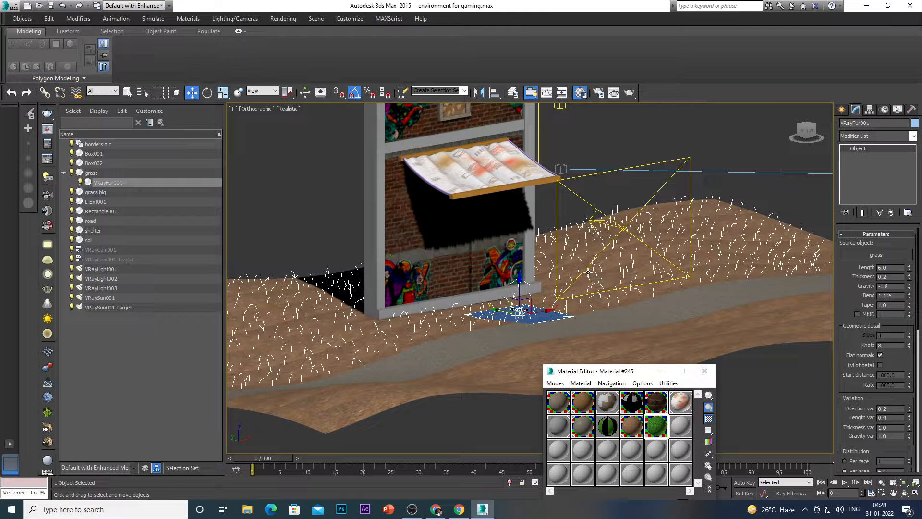
scroll(539, 309, "up", 3)
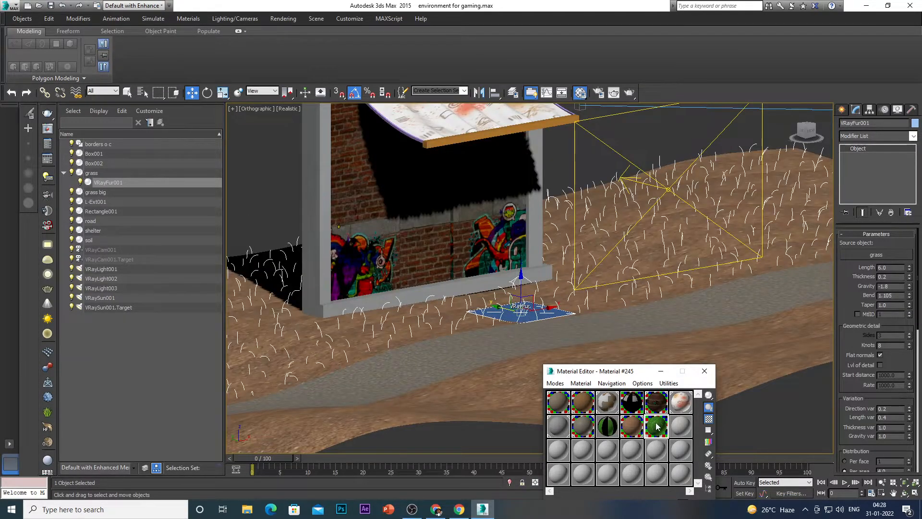
left_click_drag(660, 371, 735, 184)
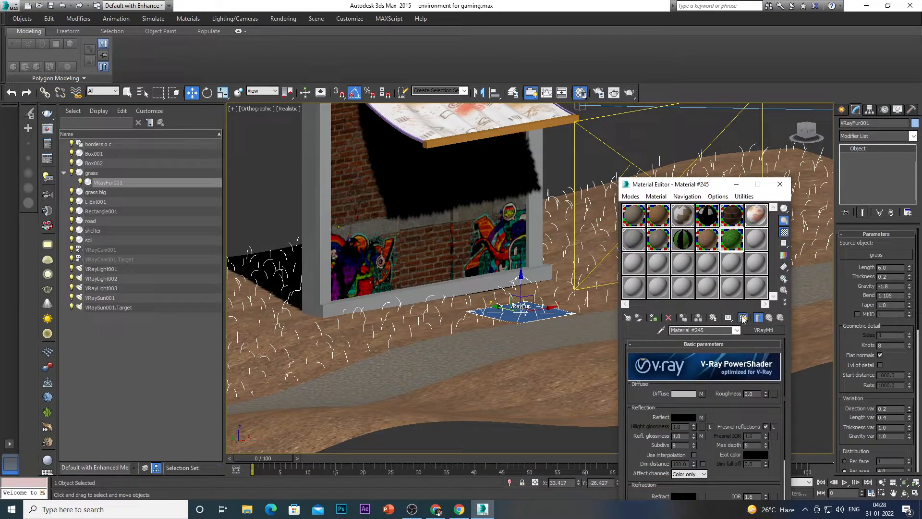
left_click(743, 319)
left_click(655, 320)
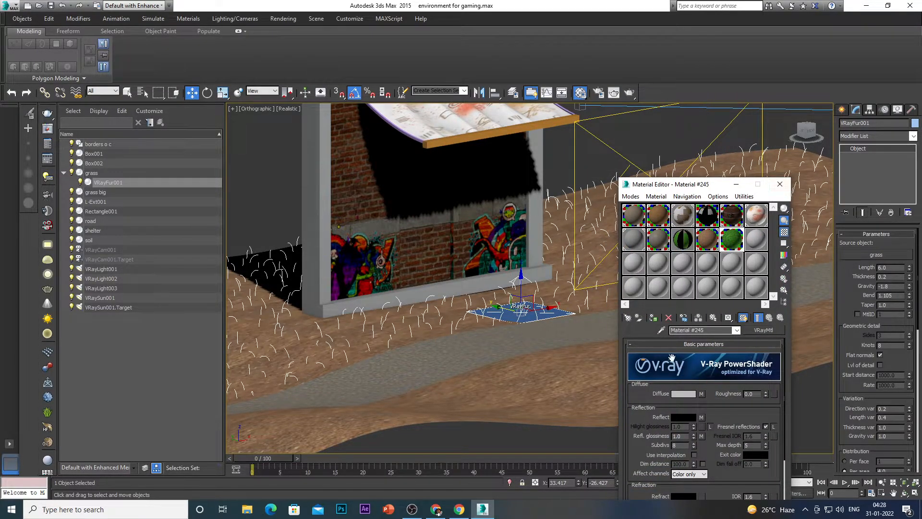
left_click(780, 184)
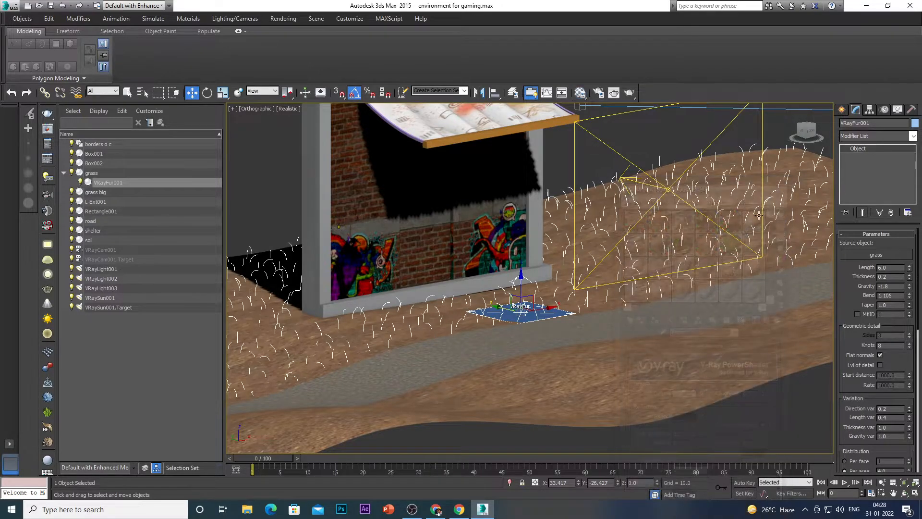
- Create a VRayFur on the grass big object and set its strand length to 10.0
scroll(586, 333, "down", 5)
left_click(719, 231)
scroll(550, 337, "up", 3)
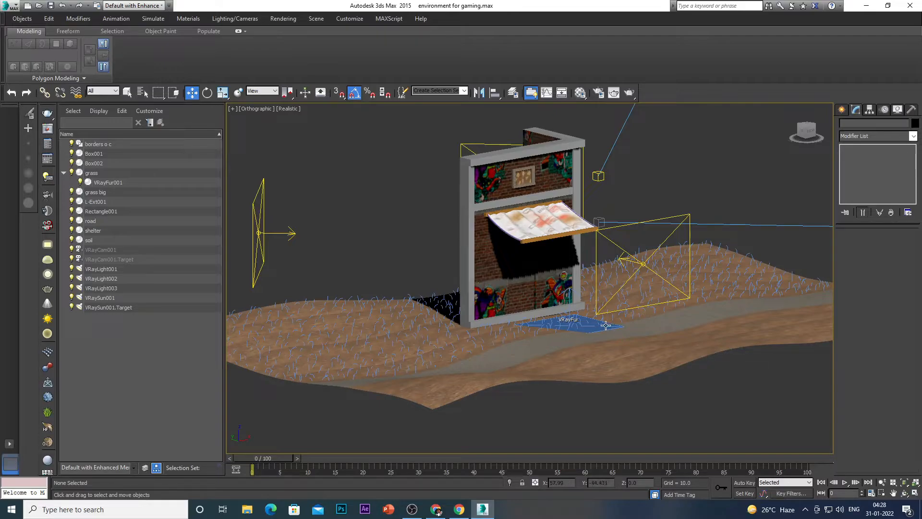
scroll(547, 336, "up", 3)
scroll(546, 335, "down", 5)
scroll(547, 335, "up", 3)
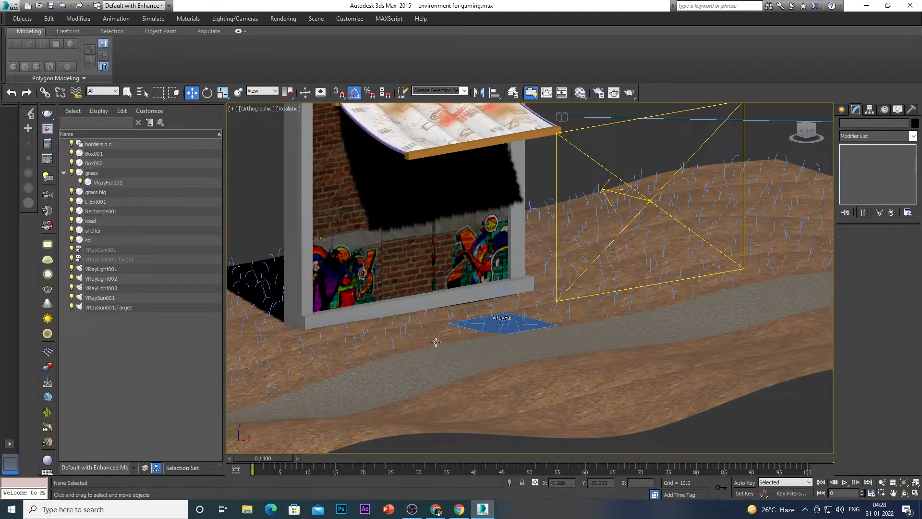
left_click(116, 192)
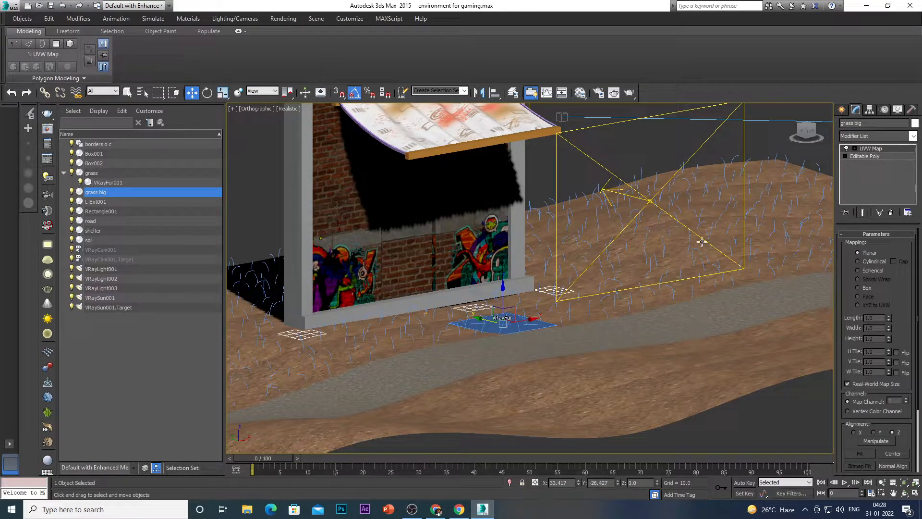
left_click(847, 112)
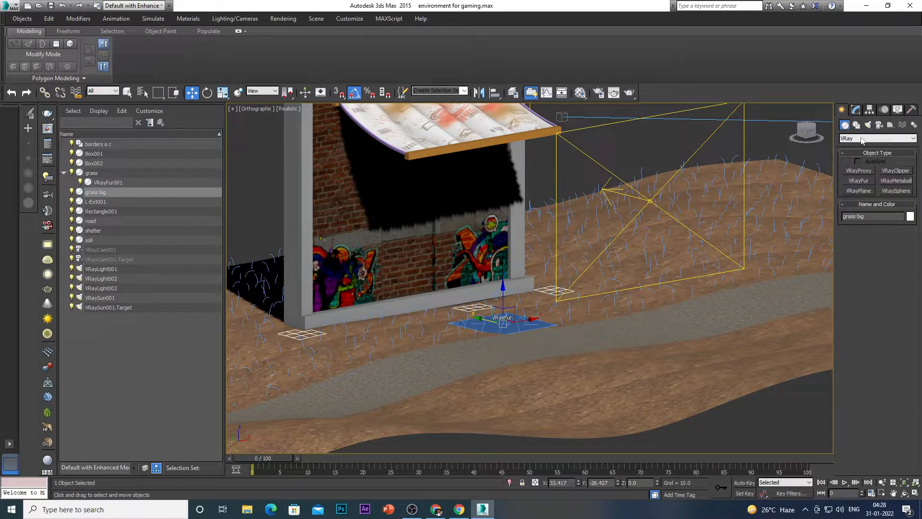
left_click(859, 181)
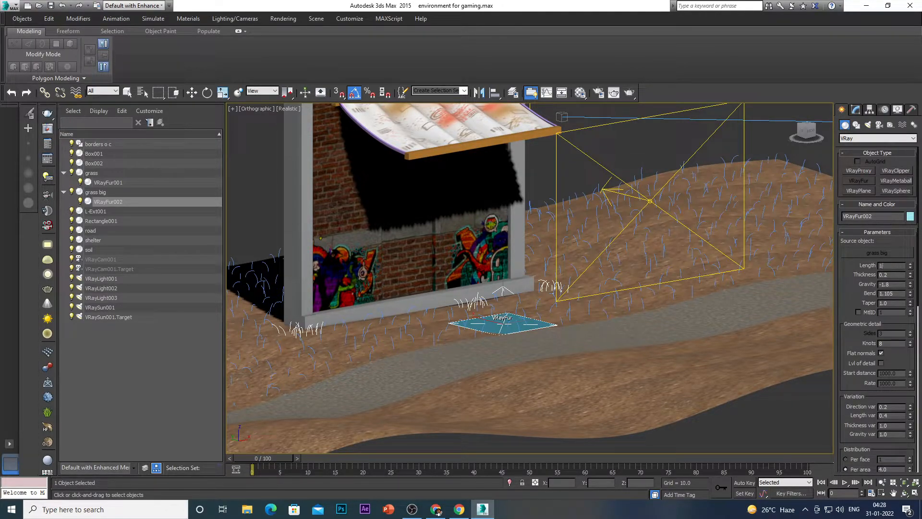
key("Return")
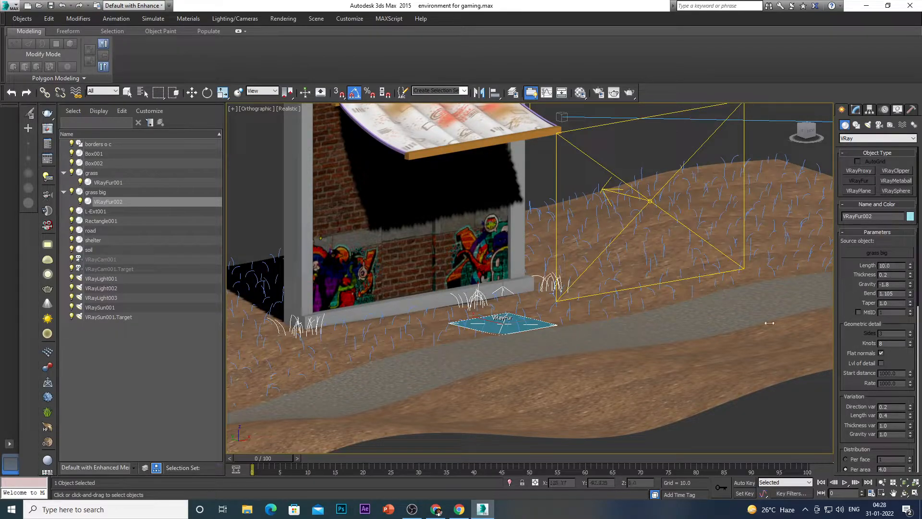
- Examine the fur around the shelter and across the terrain, and check Material #245 in the Material Editor for the fur on grass big
scroll(428, 319, "down", 3)
scroll(427, 319, "down", 2)
scroll(489, 322, "up", 2)
scroll(505, 317, "down", 2)
scroll(530, 312, "up", 2)
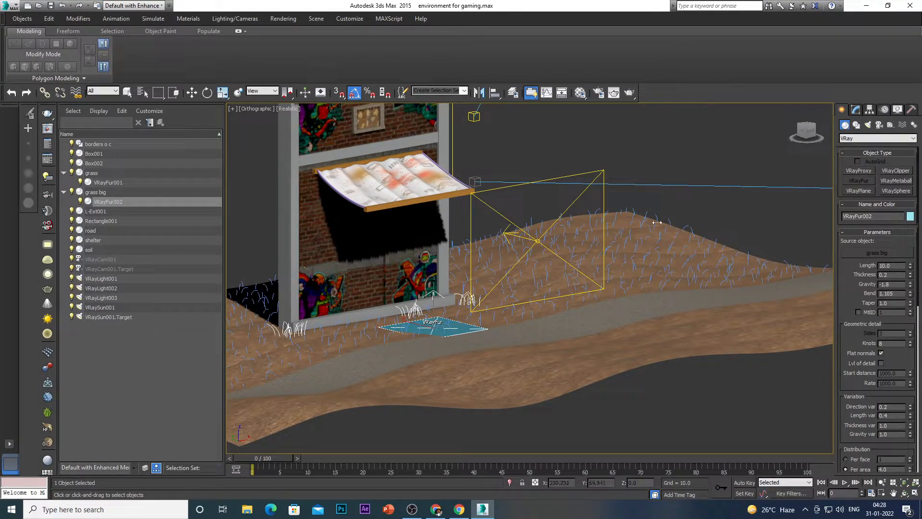
scroll(665, 261, "up", 4)
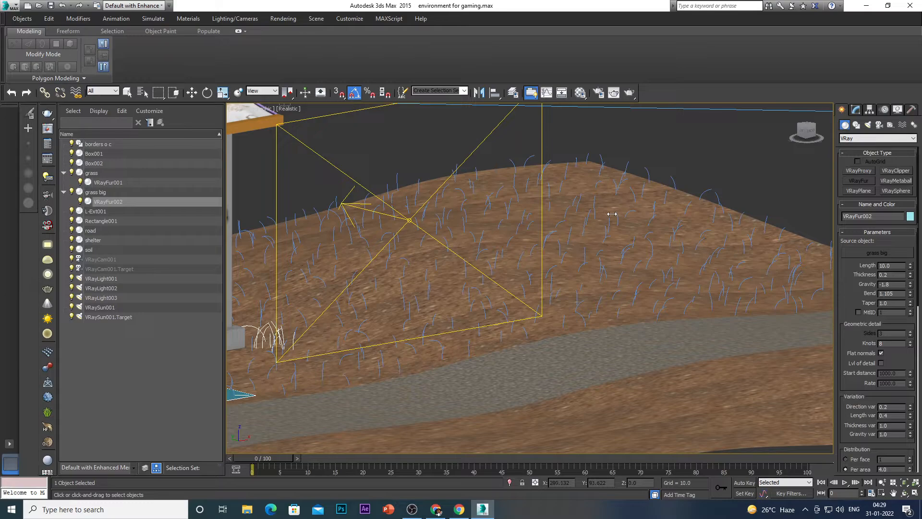
scroll(605, 232, "down", 4)
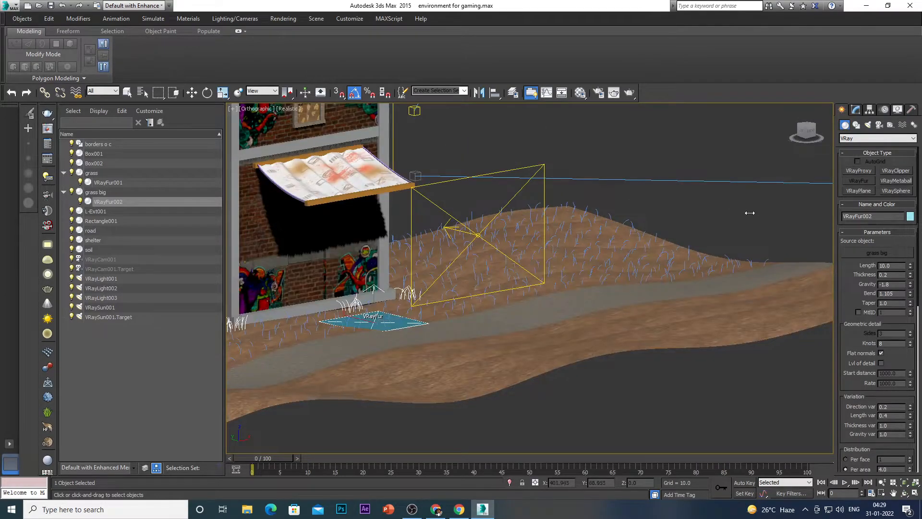
scroll(498, 264, "down", 2)
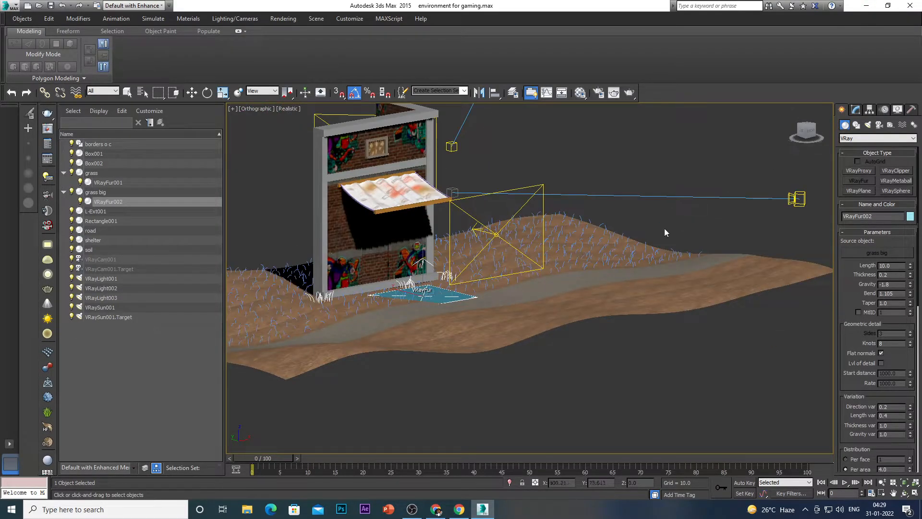
scroll(427, 303, "up", 2)
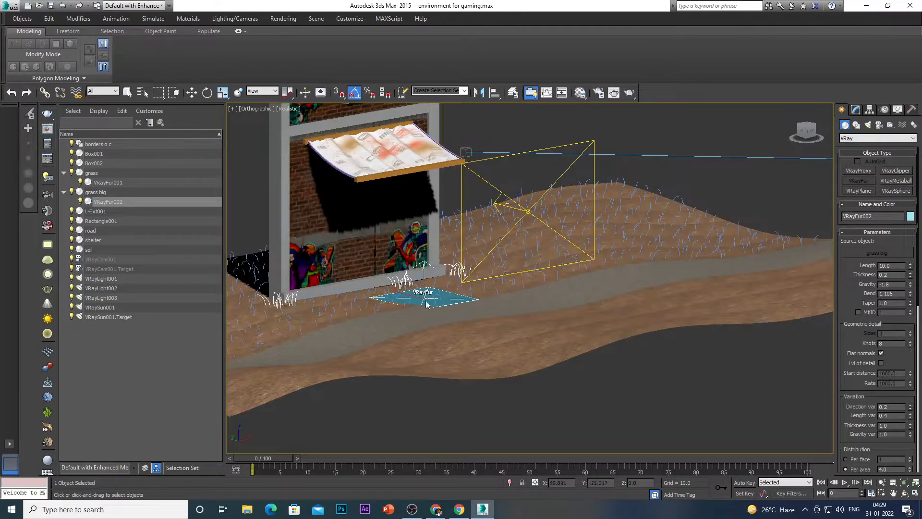
scroll(426, 303, "up", 2)
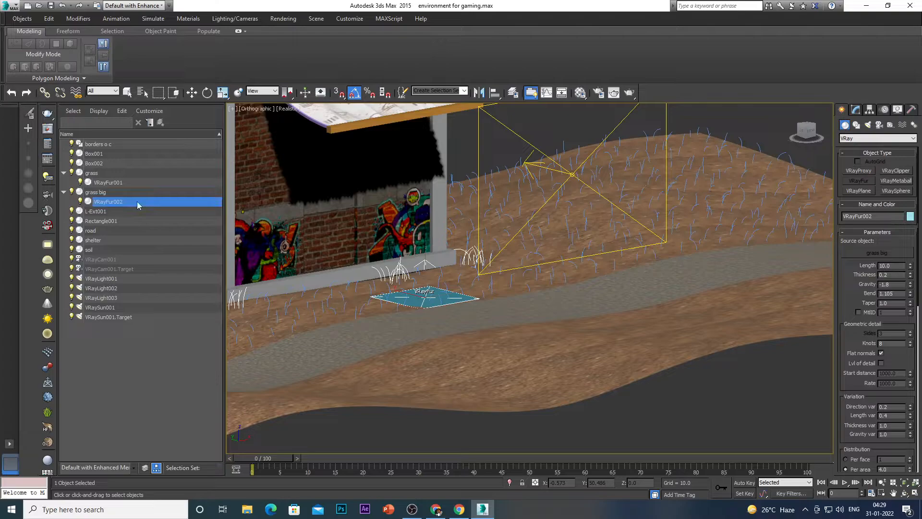
key("m")
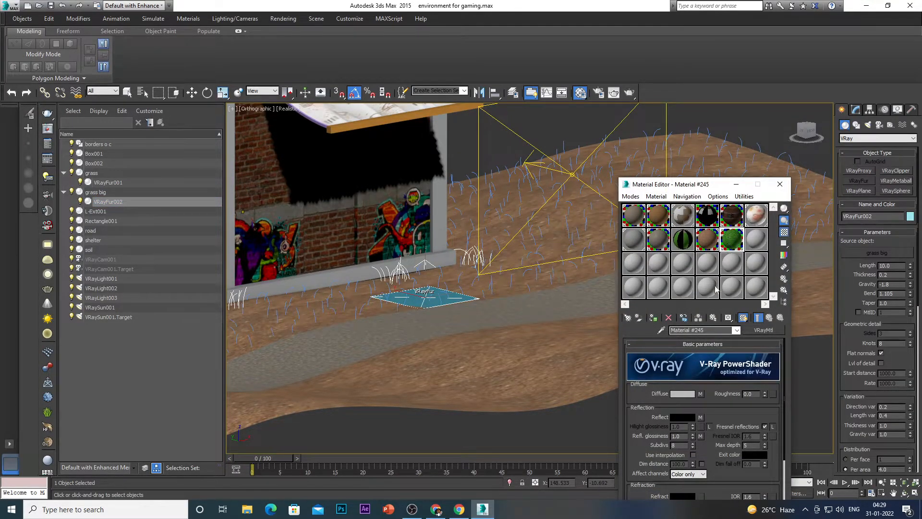
left_click(780, 184)
- Switch the viewport to the VRayCam001 camera view
scroll(593, 275, "down", 8)
scroll(530, 296, "up", 3)
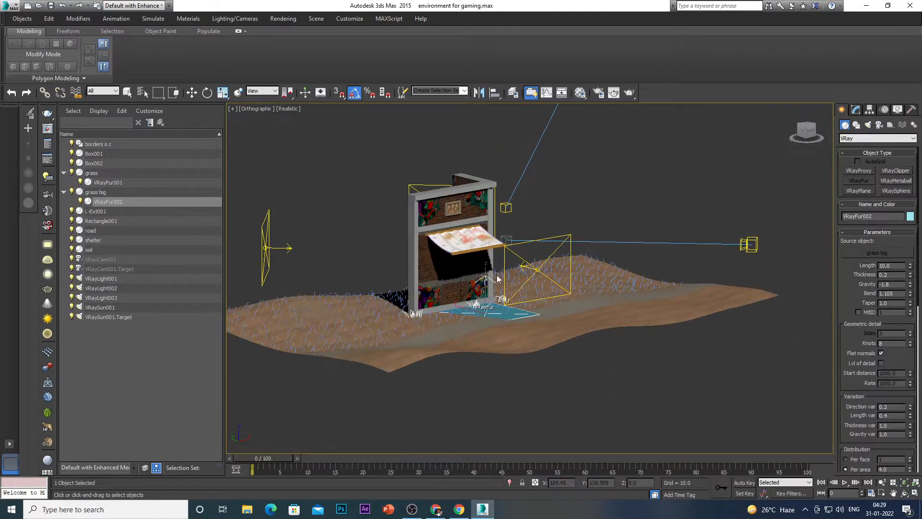
key("v")
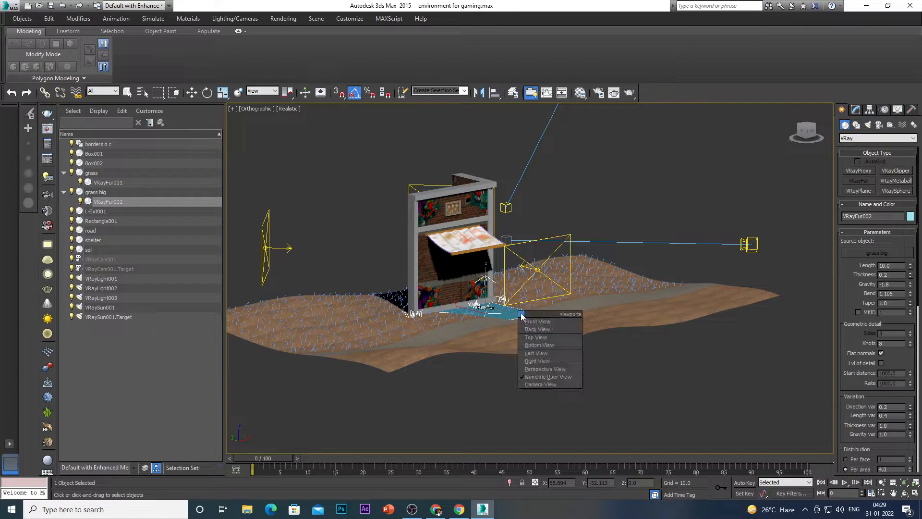
left_click(687, 365)
scroll(629, 220, "up", 2)
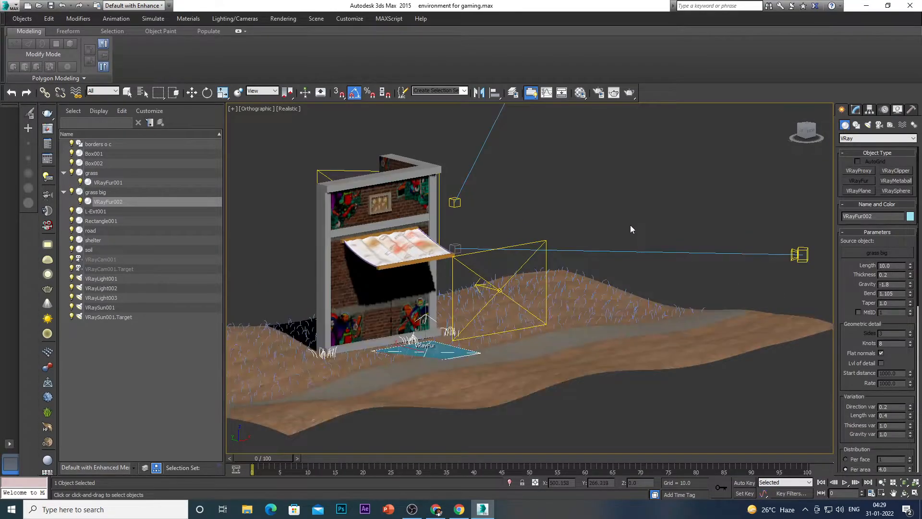
key("c")
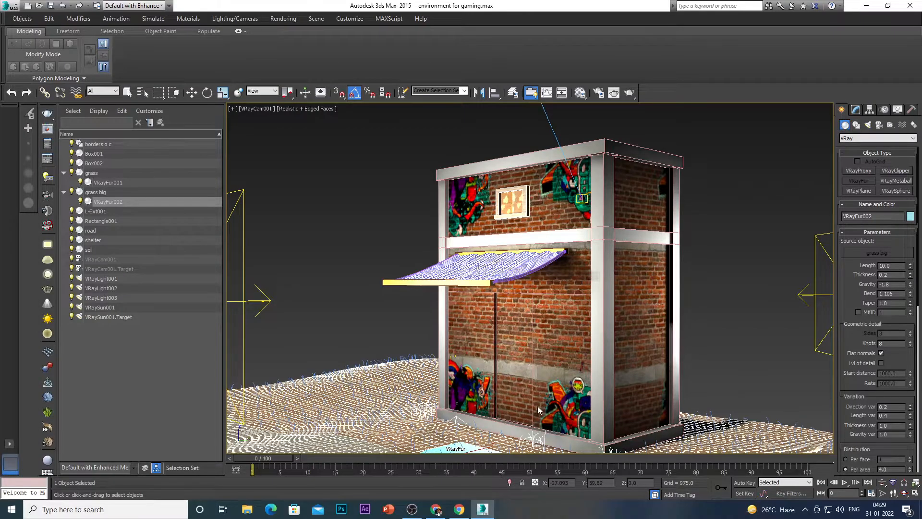
- Dolly the camera back until the whole shelter and the surrounding grassy ground are in frame, and return to the Move tool
left_click(882, 483)
left_click_drag(556, 297, 555, 328)
left_click_drag(555, 327, 554, 325)
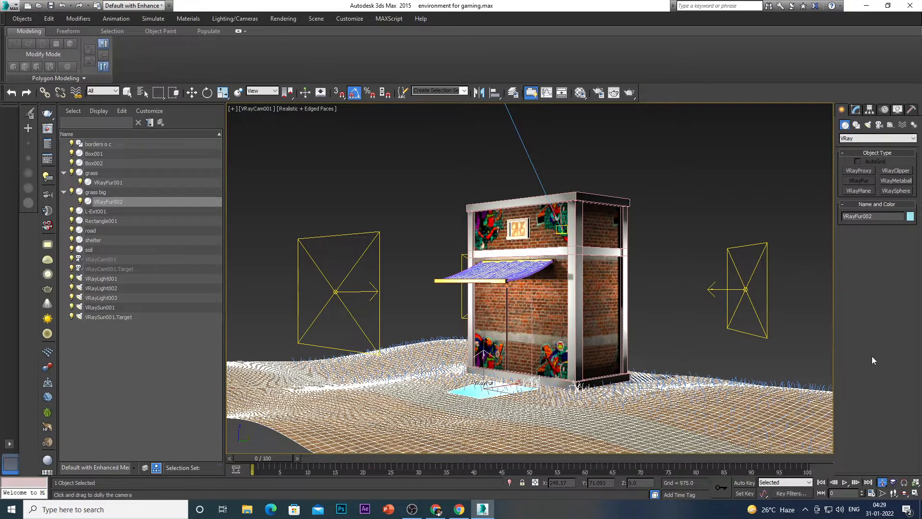
key("w")
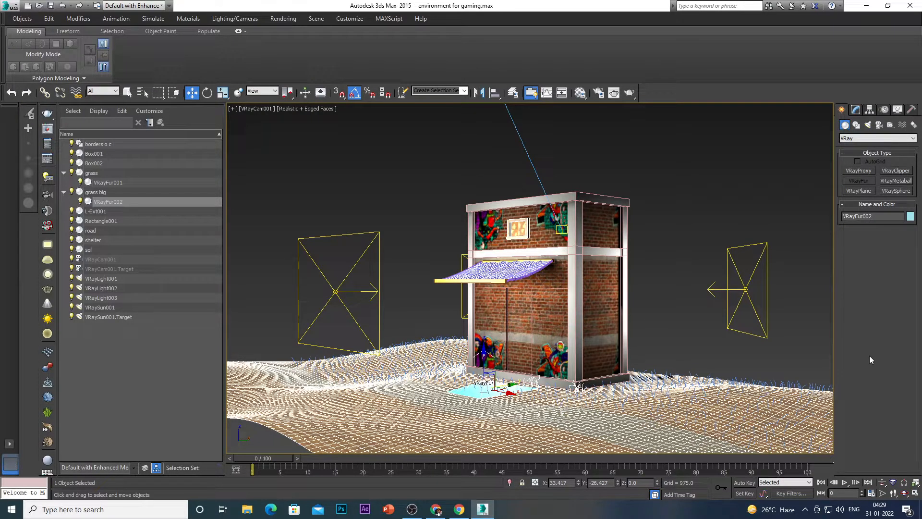
- Render a single frame of the camera view from Render Setup
key("F10")
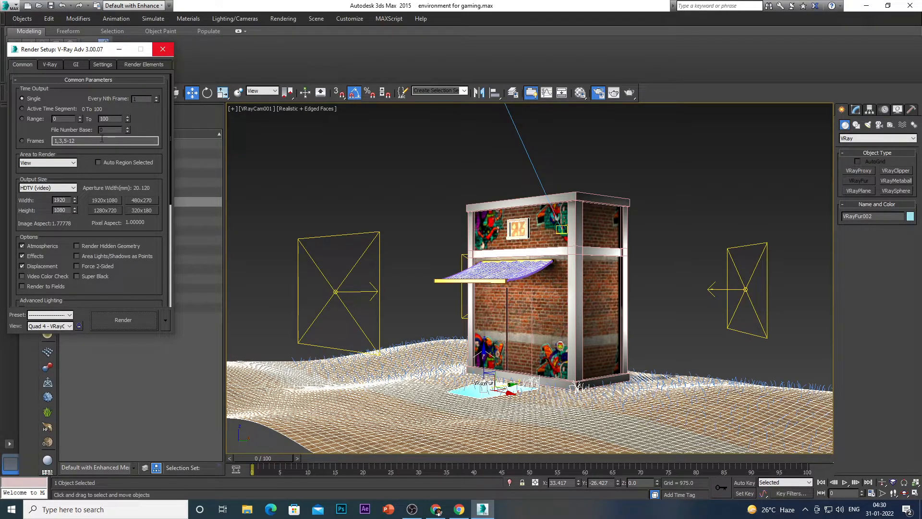
left_click(125, 322)
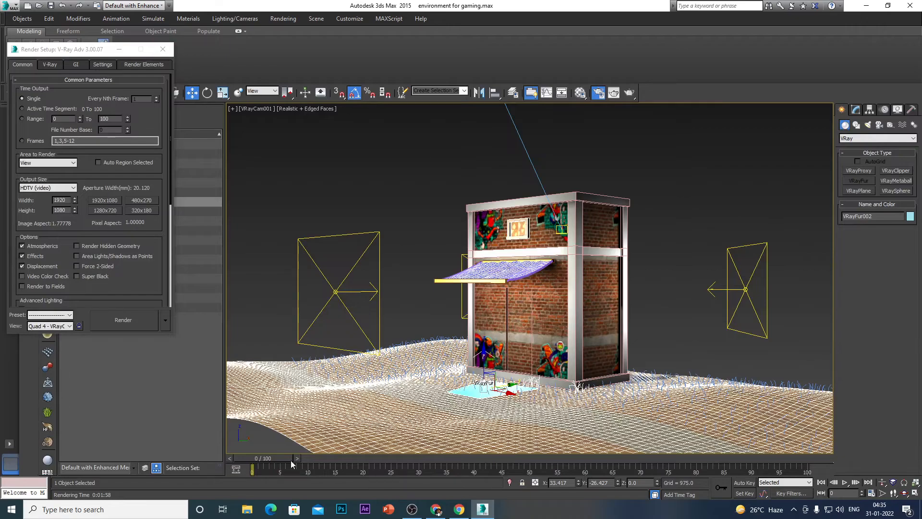
left_click(411, 509)
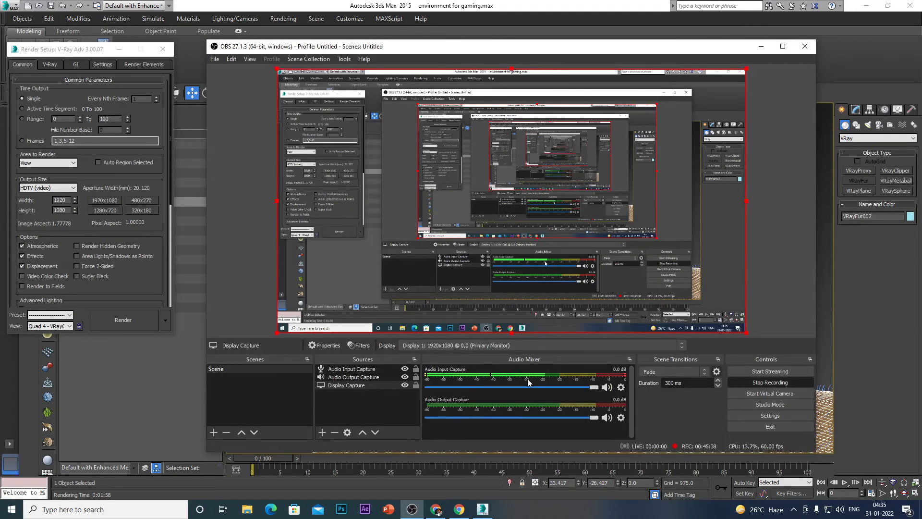
left_click(364, 378)
left_click(355, 385)
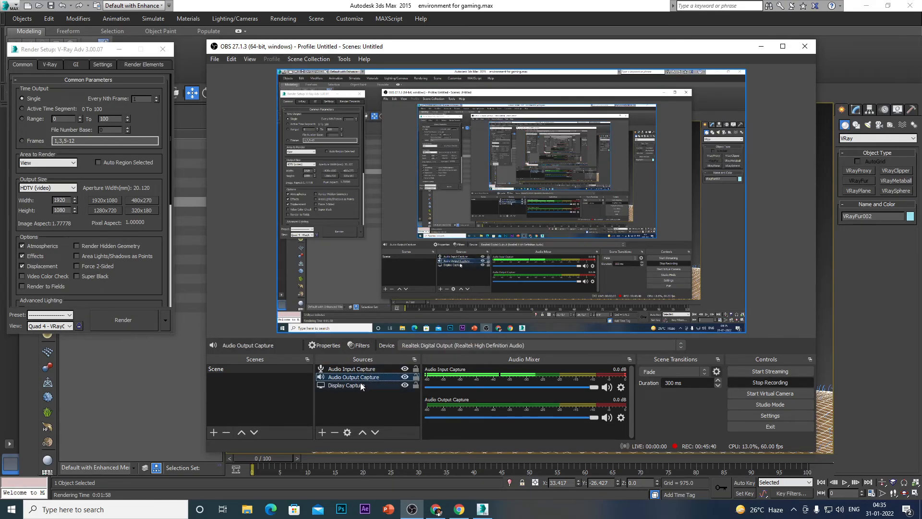